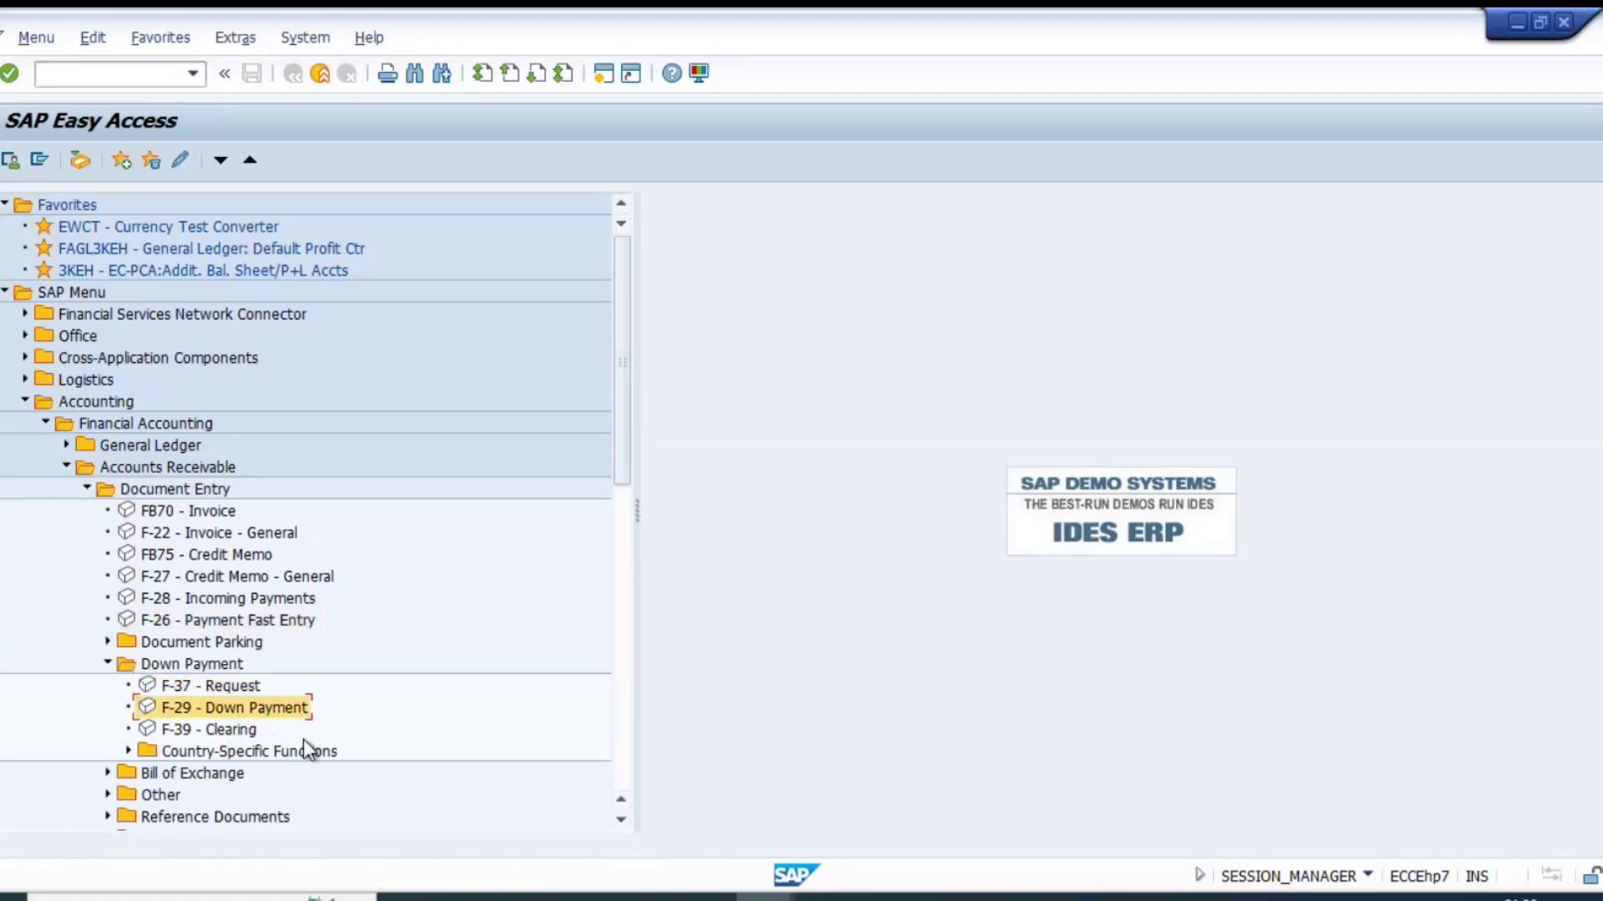
# - Launch F-37 customer down payment request entry and open a second SAP session alongside it
pyautogui.click(232, 688)
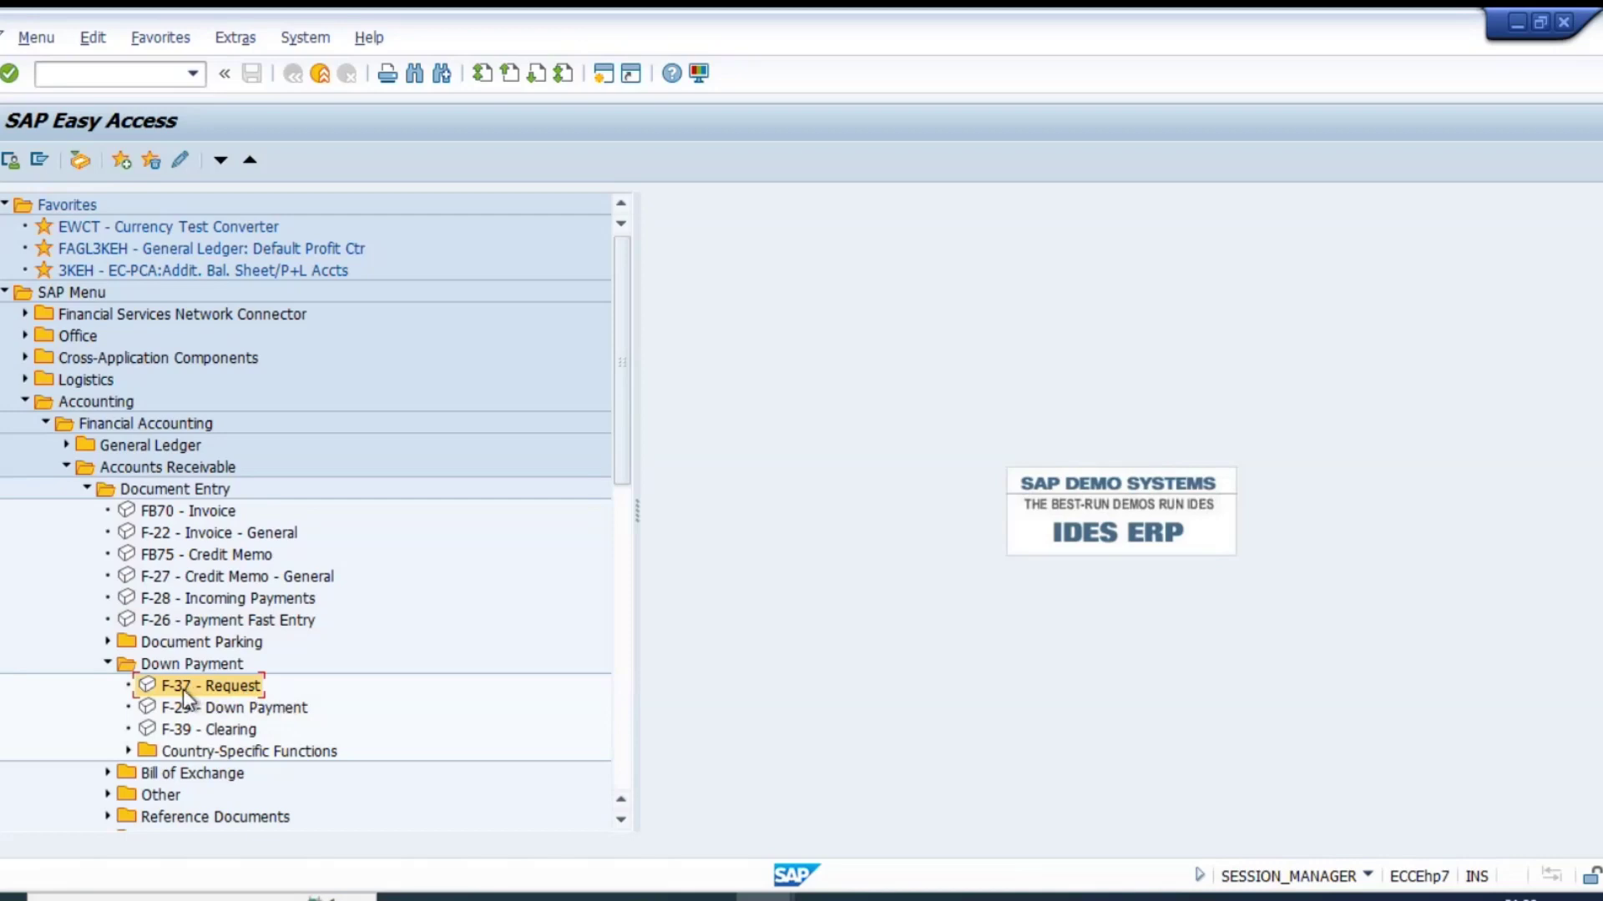
pyautogui.doubleClick(214, 684)
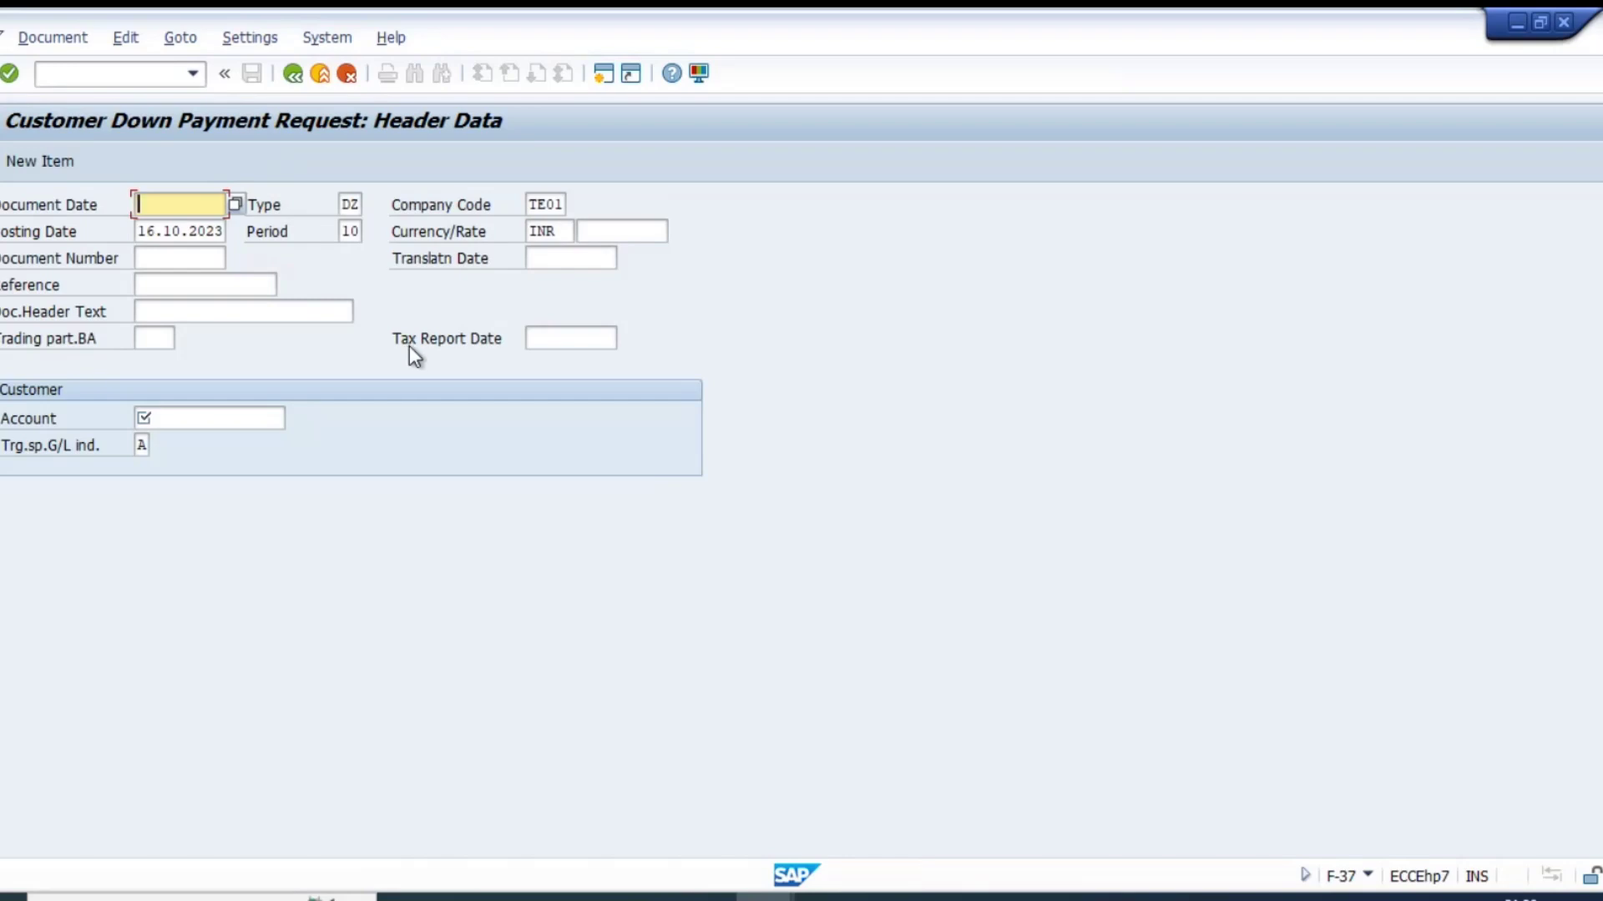
pyautogui.click(604, 75)
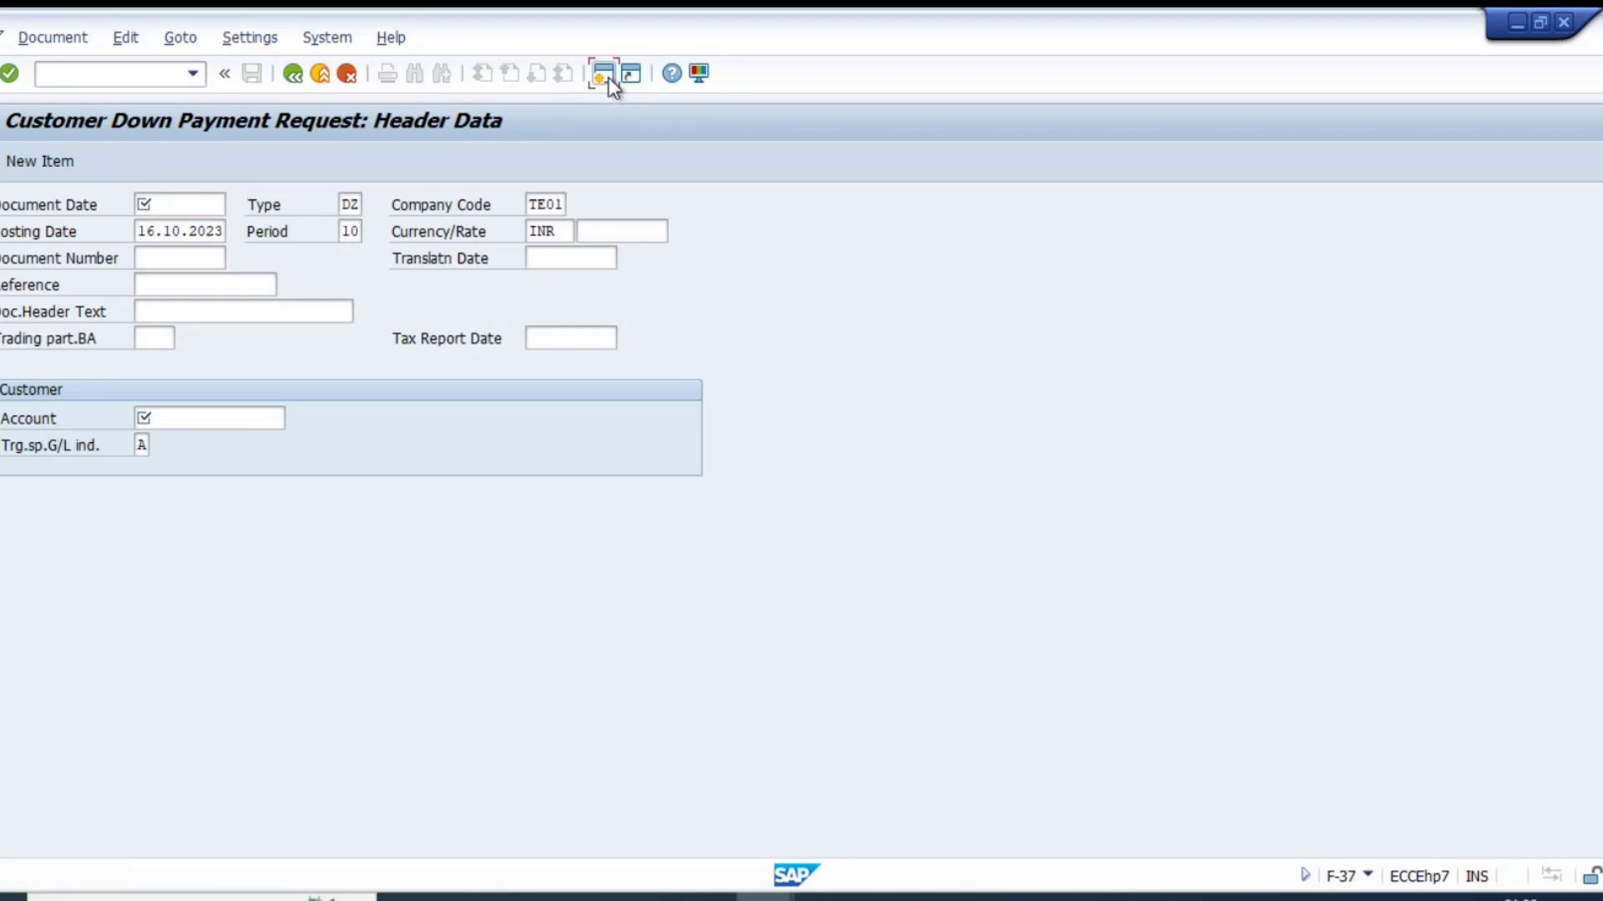
# - Create G/L account 100546 via FS00 with short text 'Customer Down pymt' and a matching long text
pyautogui.write('fs00')
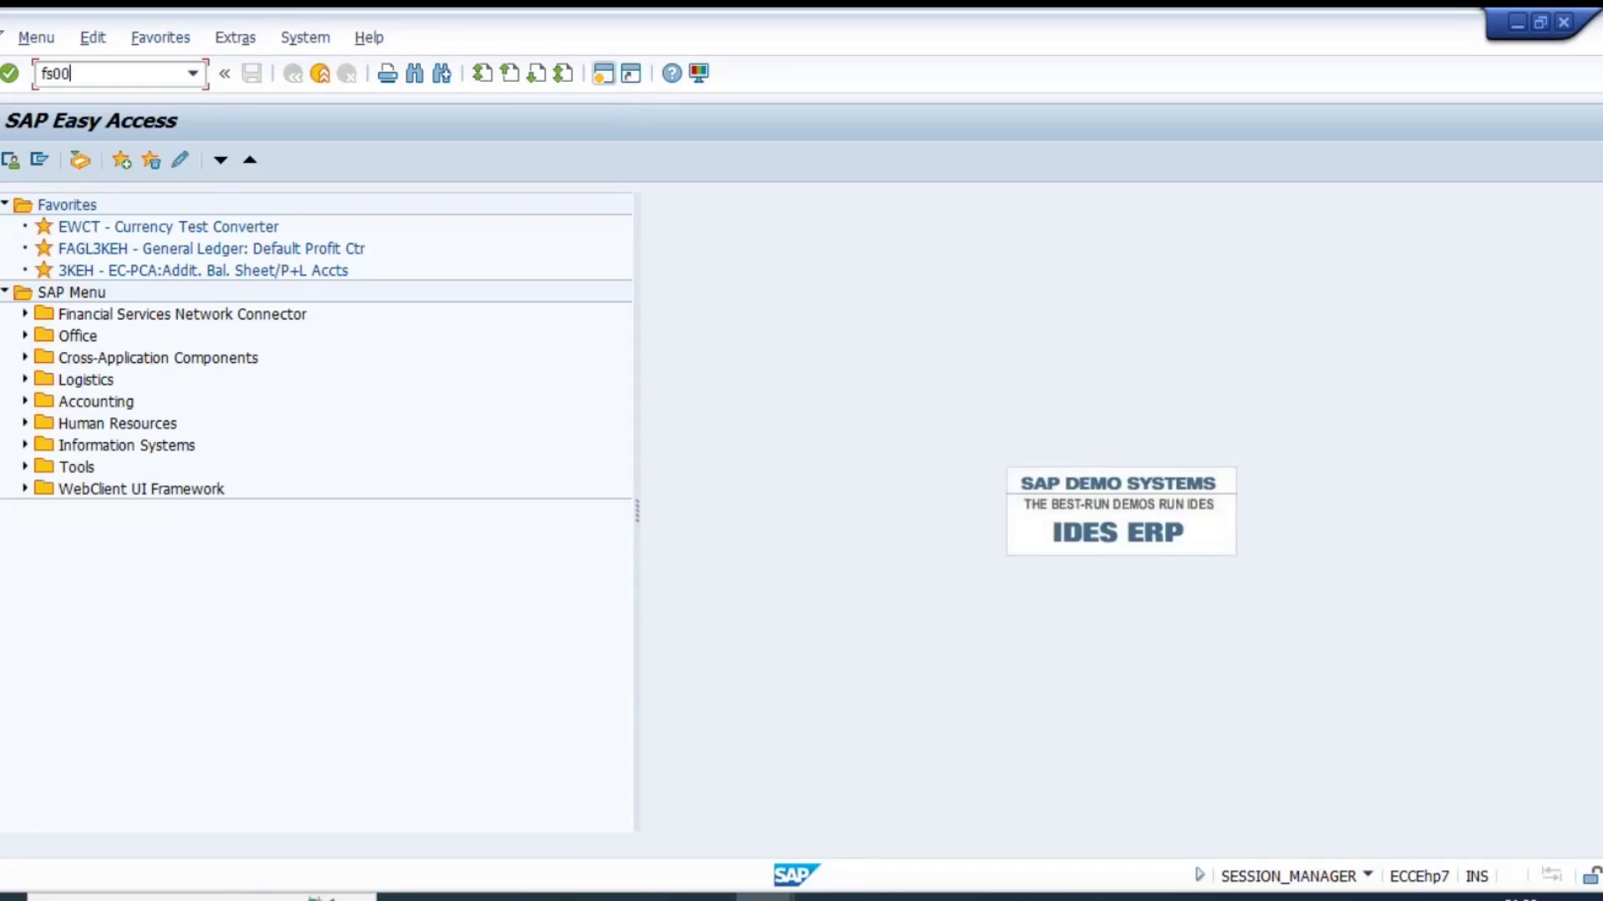
pyautogui.press('Return')
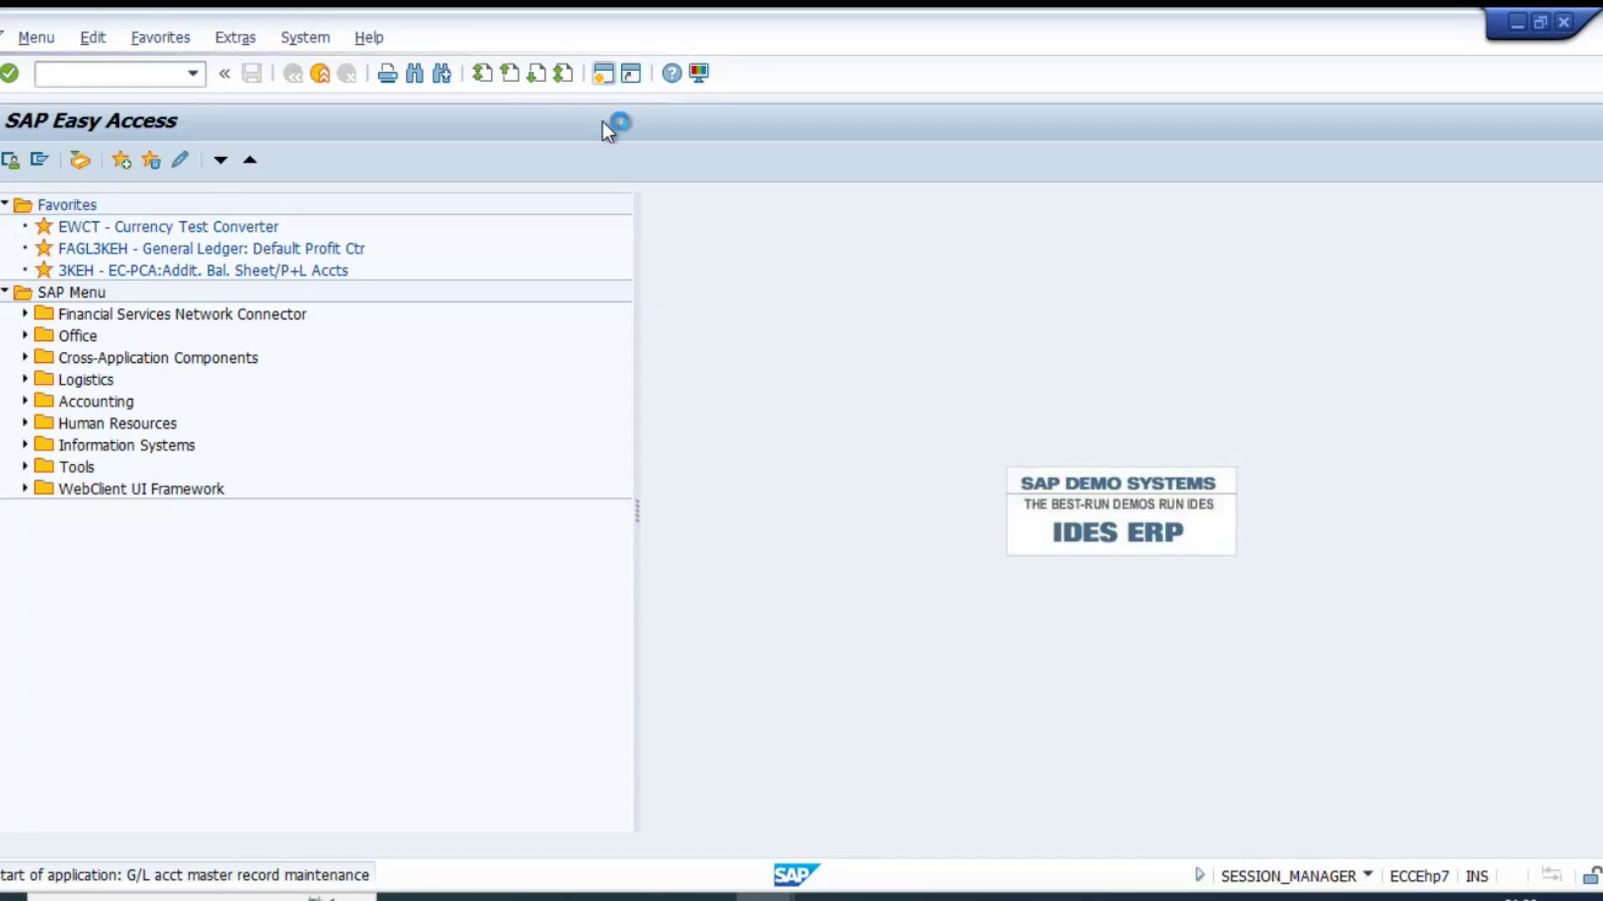
pyautogui.doubleClick(129, 343)
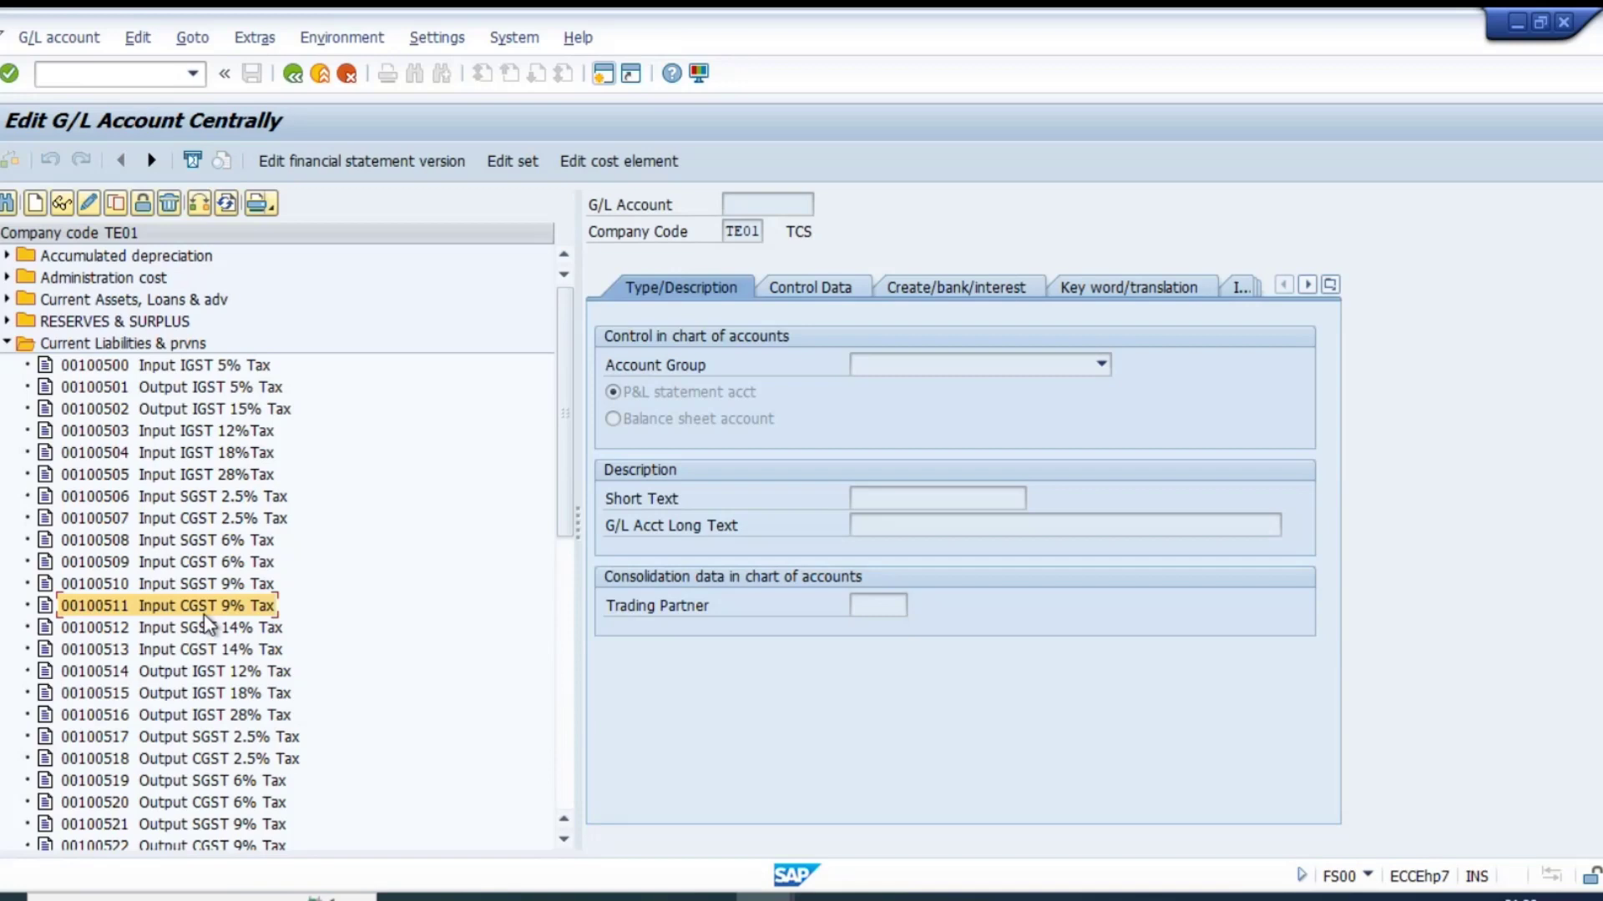
pyautogui.scroll(-9, 298, 748)
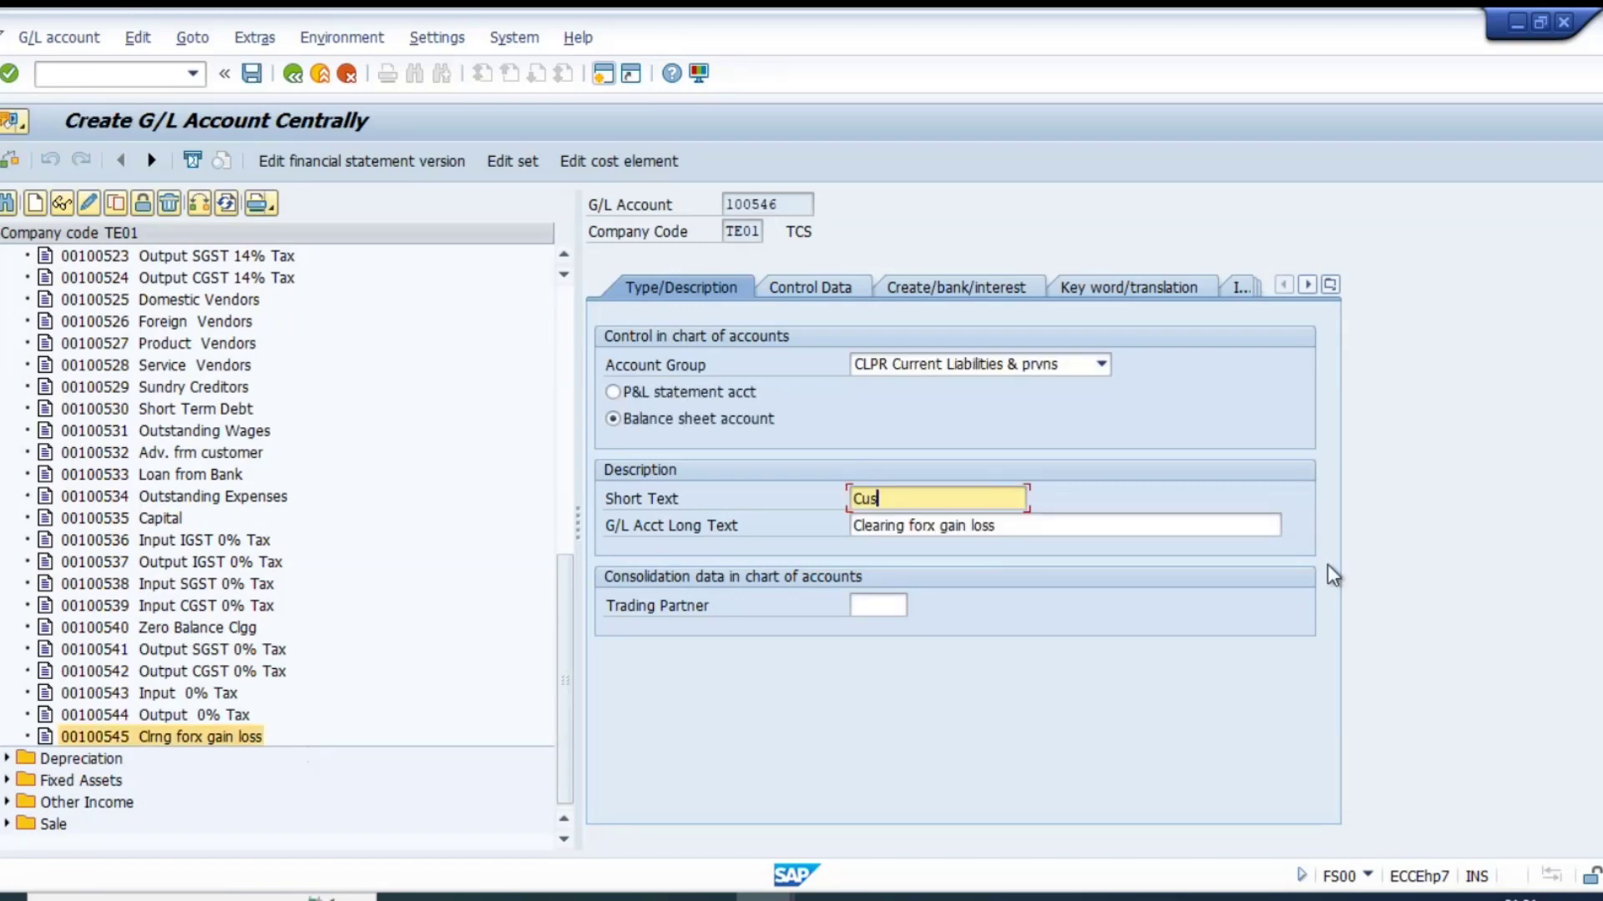
pyautogui.write('omer Down pymt')
pyautogui.press('Tab')
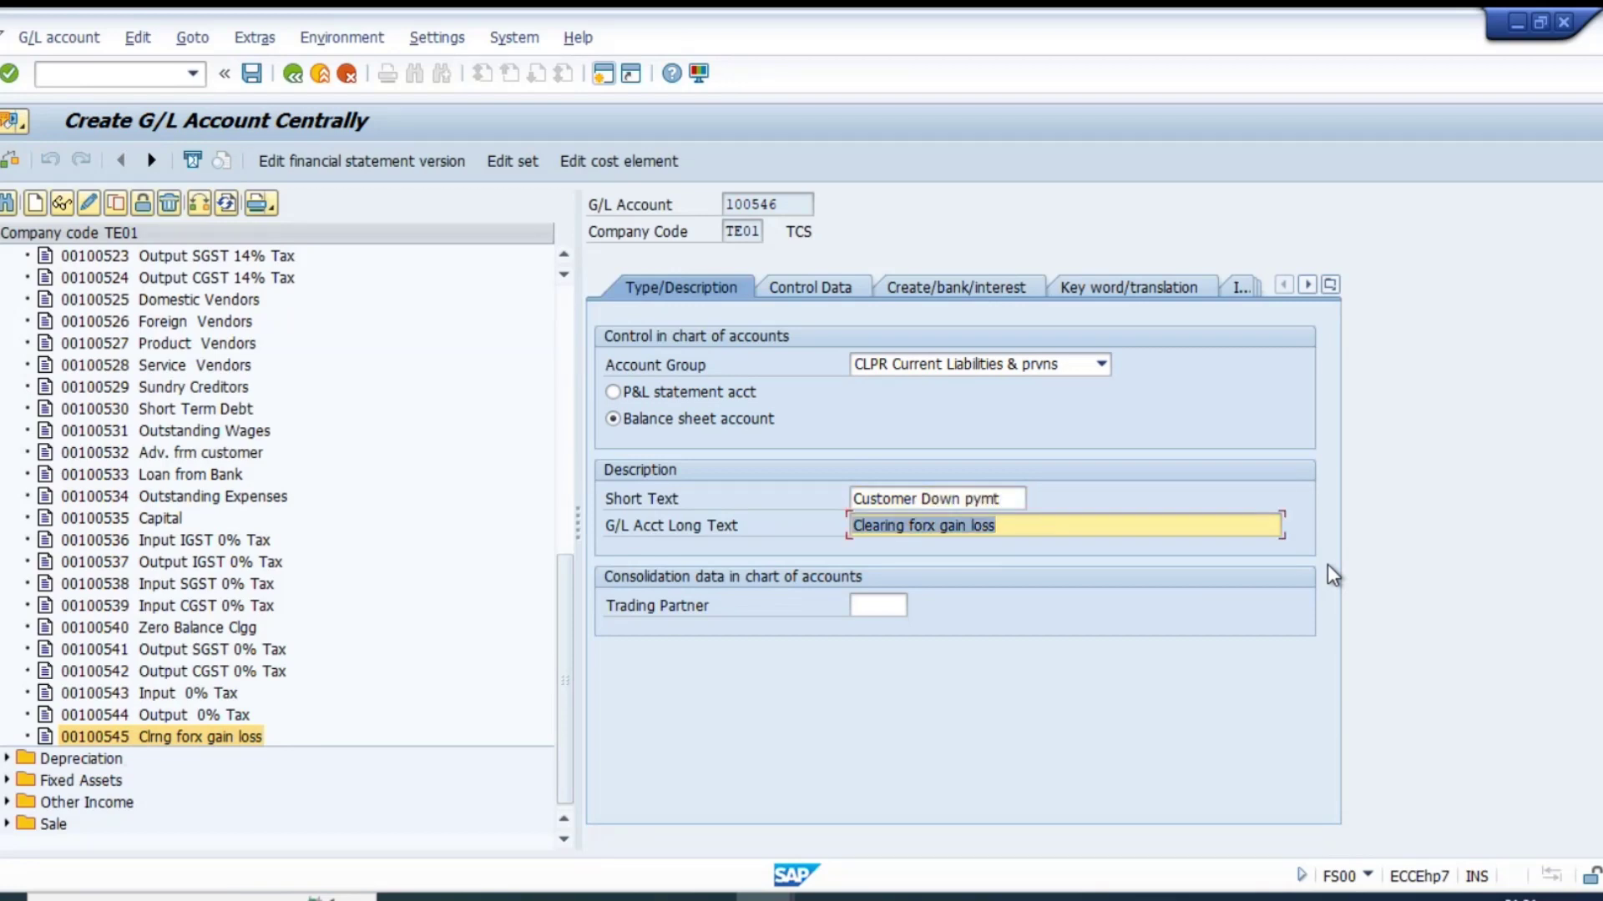
pyautogui.hotkey('shift', 'Home')
pyautogui.write('Customer Down Paymen')
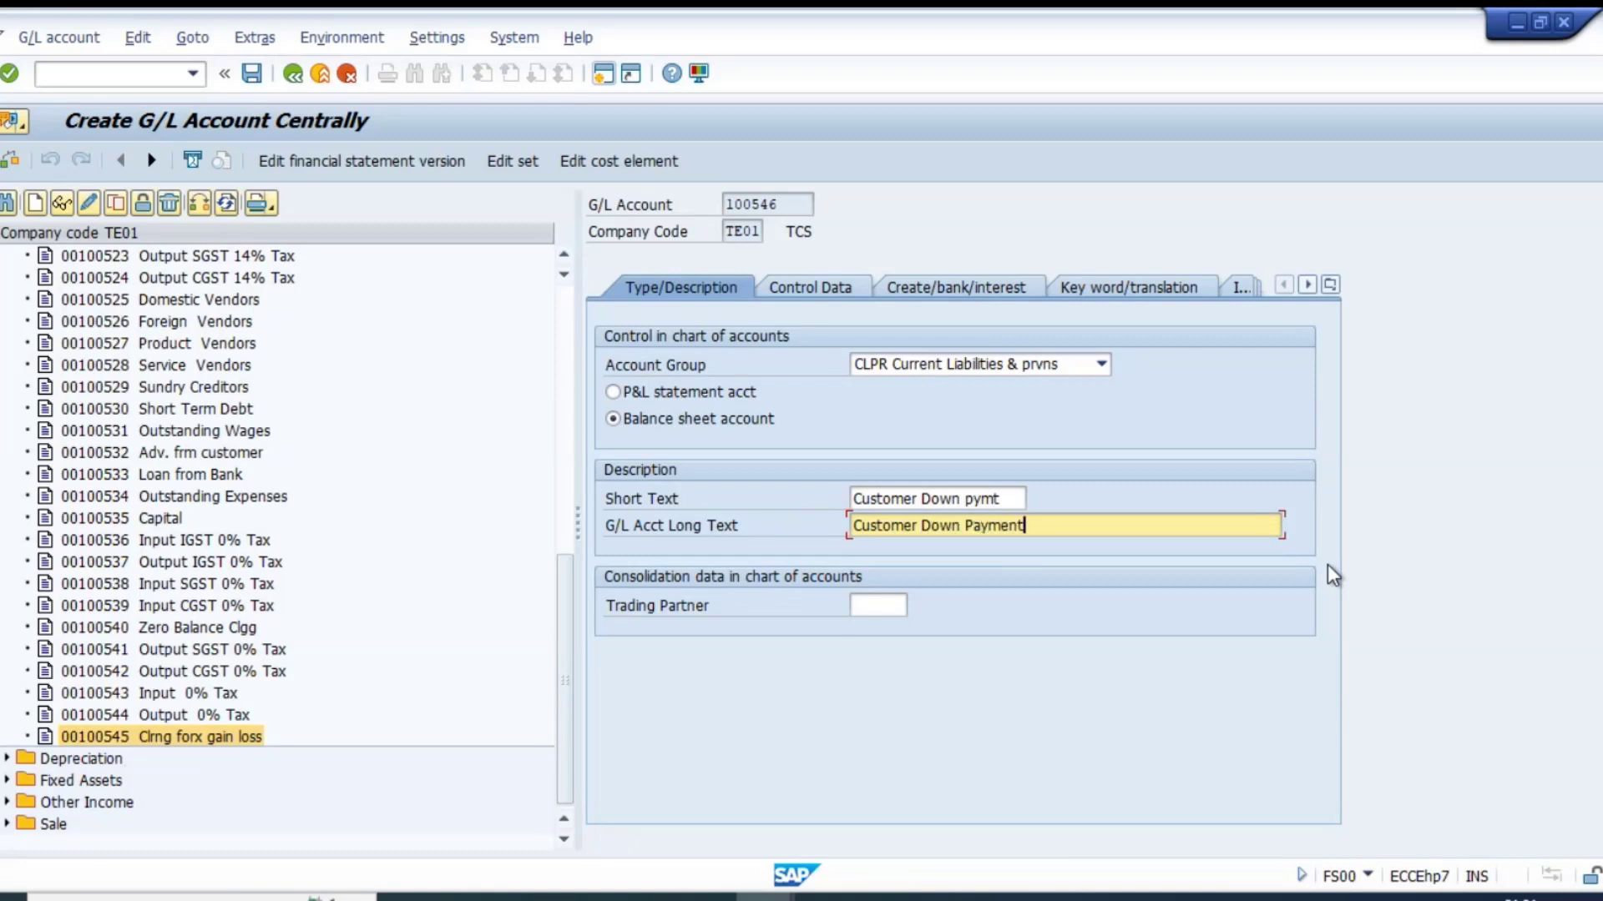
# - Make 100546 a Customers reconciliation account with field status group G067 and save it
pyautogui.click(810, 286)
pyautogui.click(1058, 526)
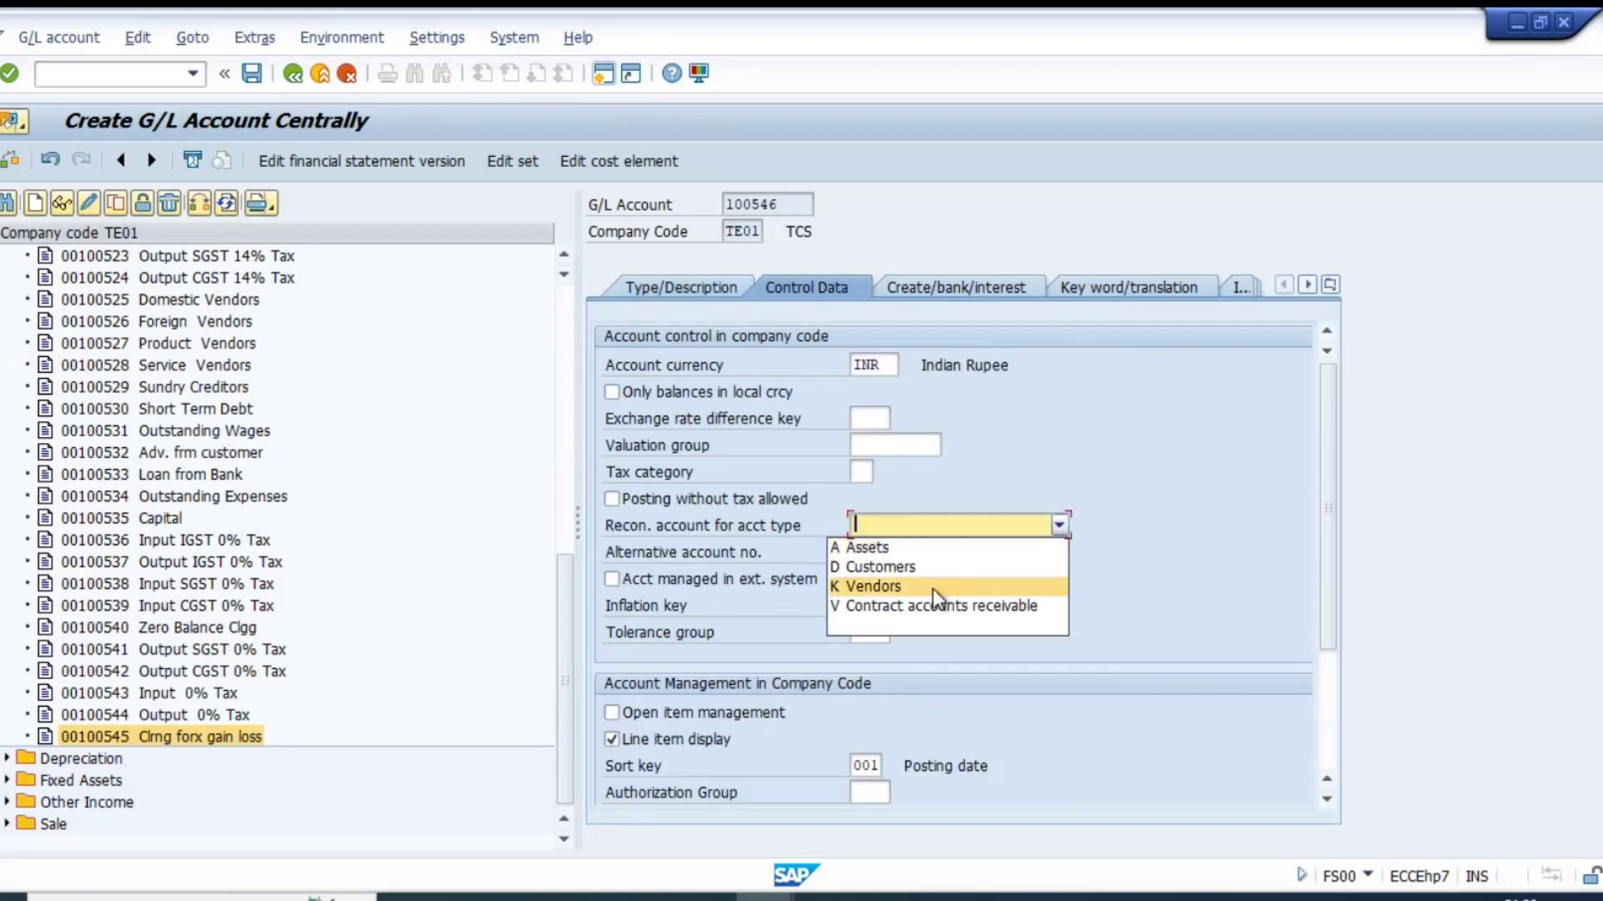
pyautogui.click(931, 568)
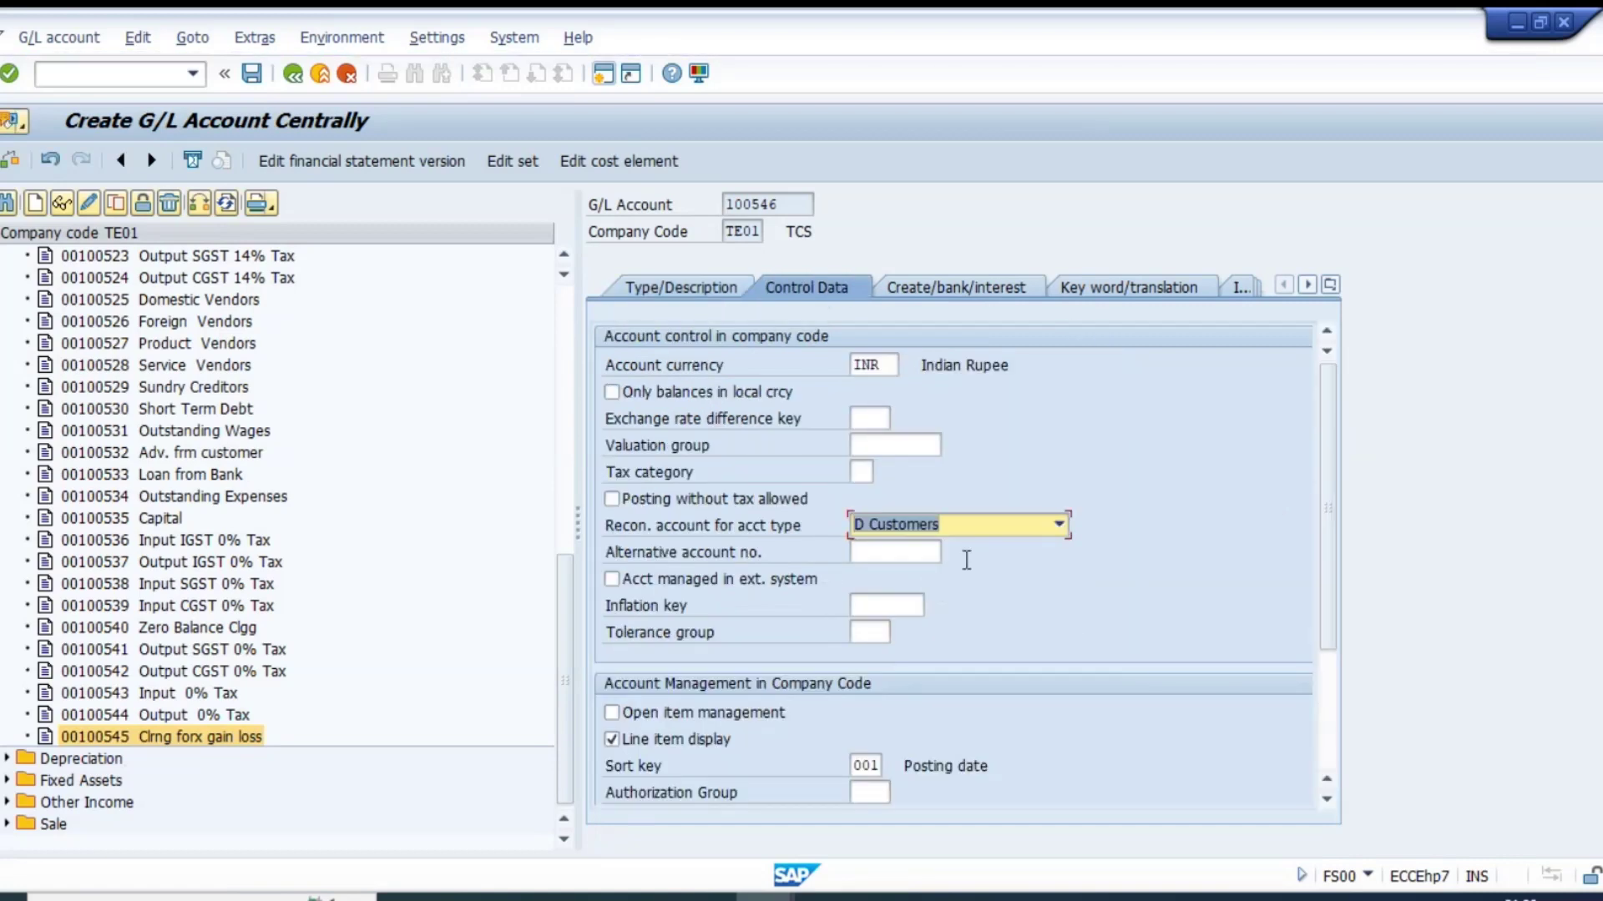
pyautogui.click(982, 284)
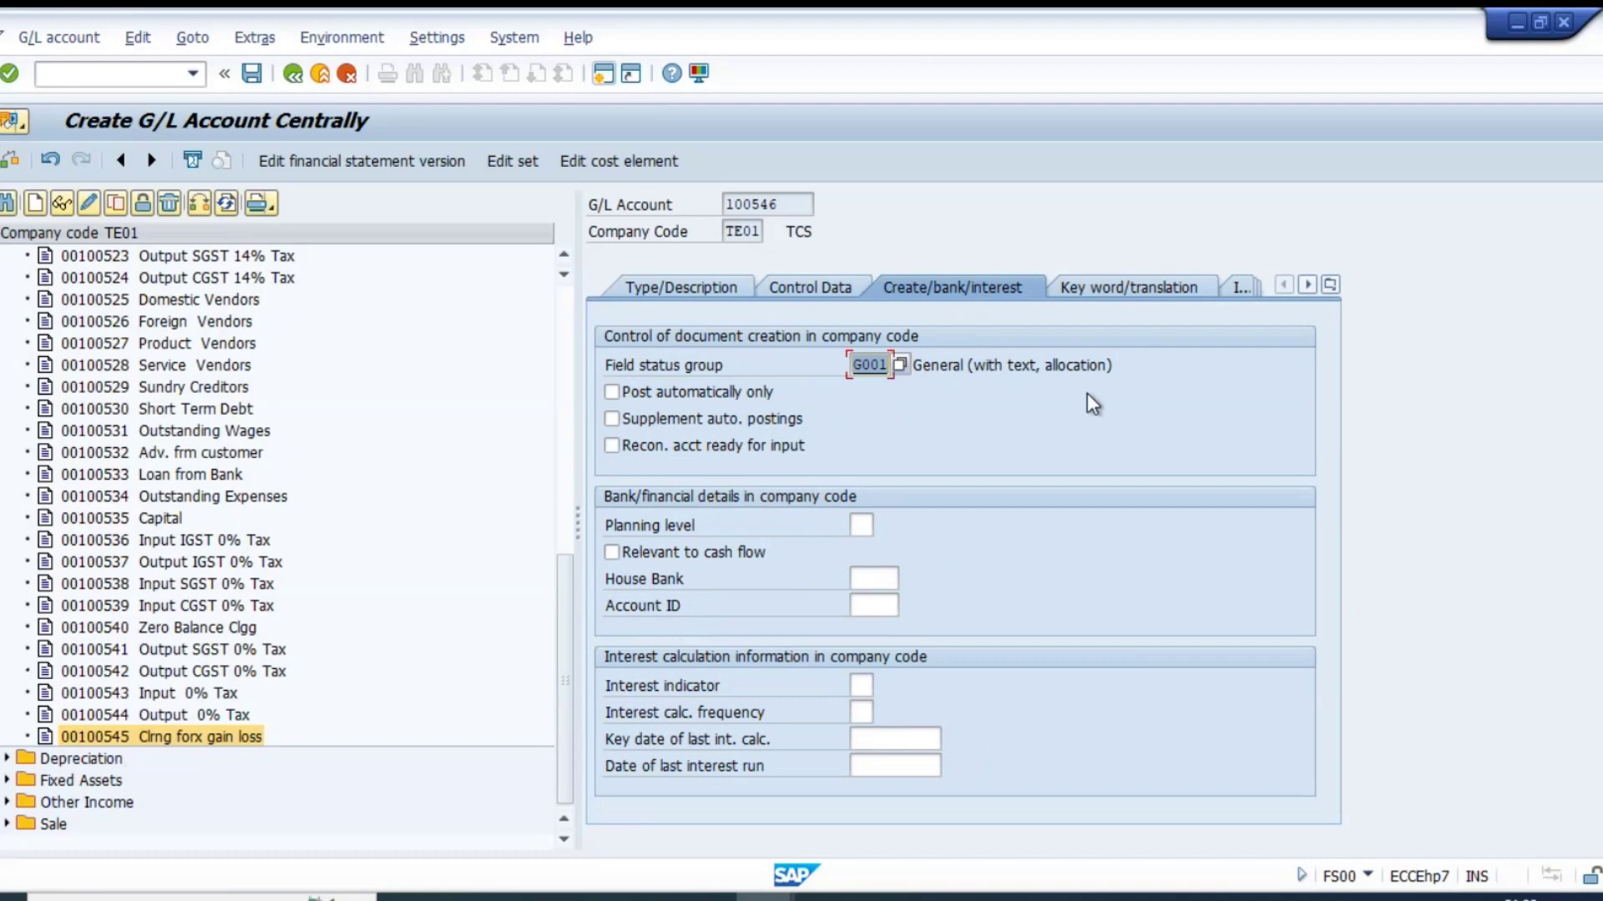
pyautogui.write('g067')
pyautogui.press('Return')
pyautogui.hotkey('ctrl', 's')
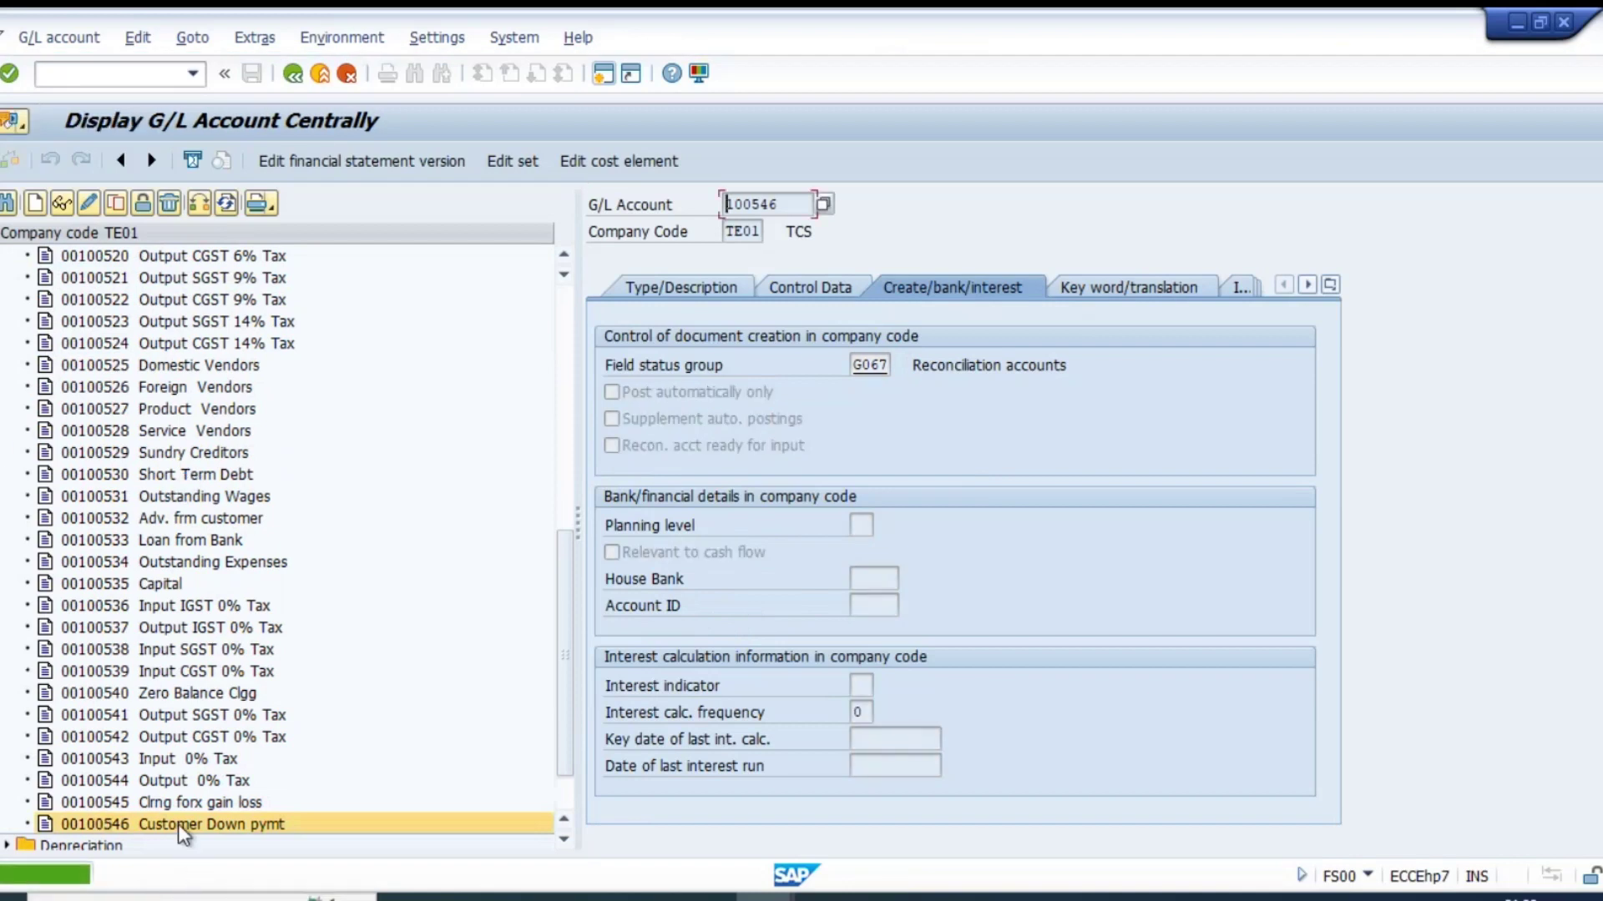
# - Browse the Current Assets folder to locate Domestic Customers account 700109
pyautogui.click(187, 826)
pyautogui.scroll(9, 284, 618)
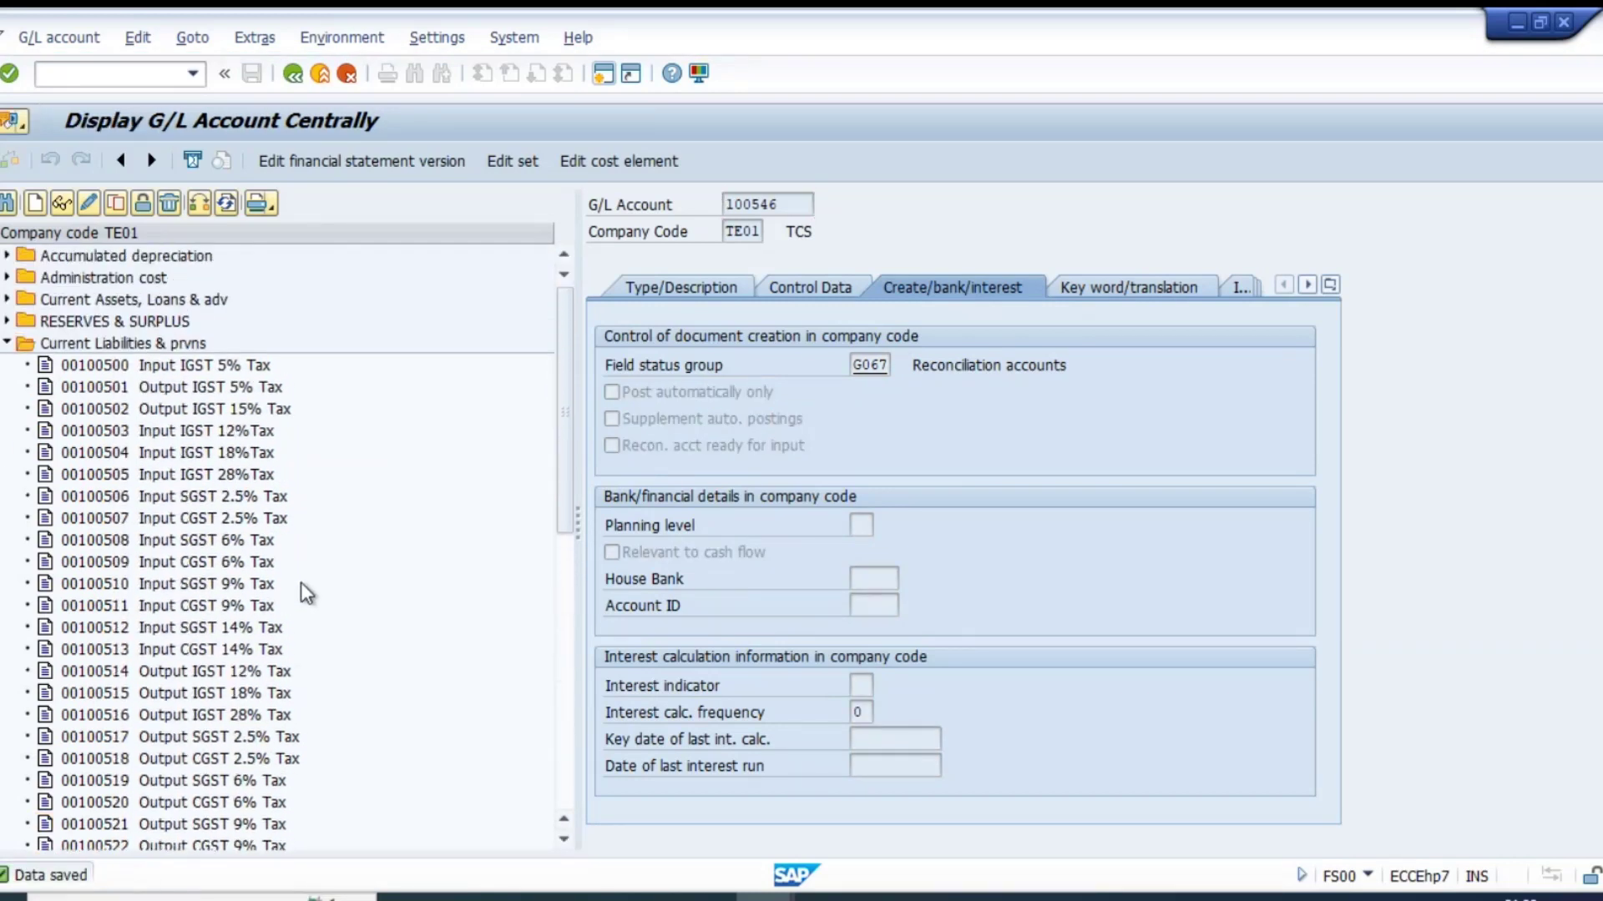
pyautogui.click(6, 299)
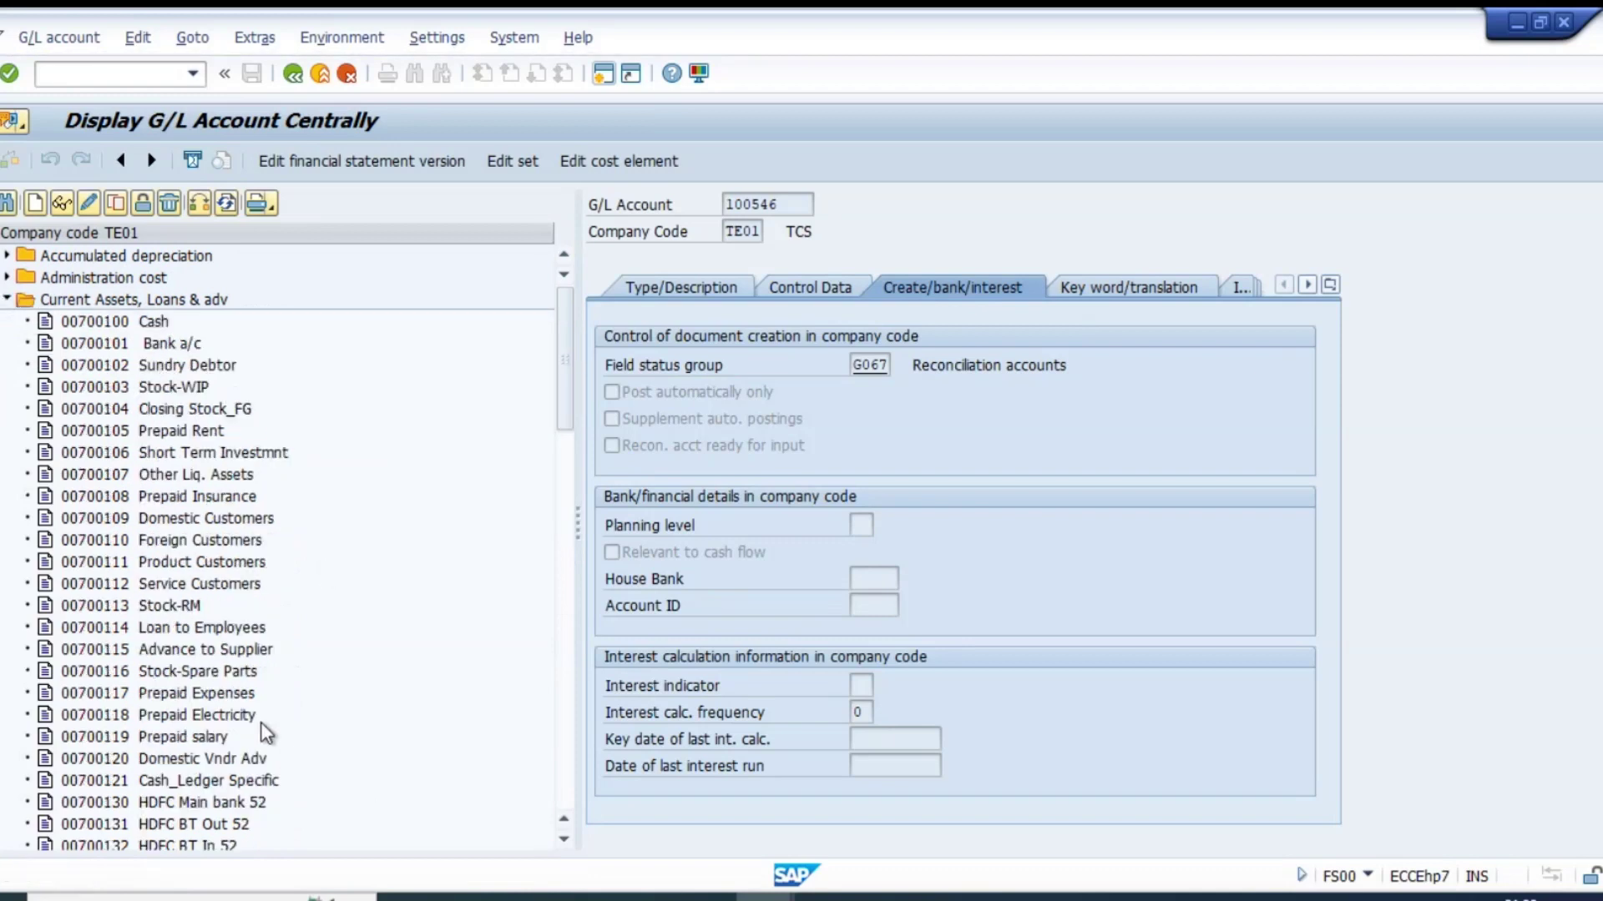
pyautogui.scroll(-6, 267, 710)
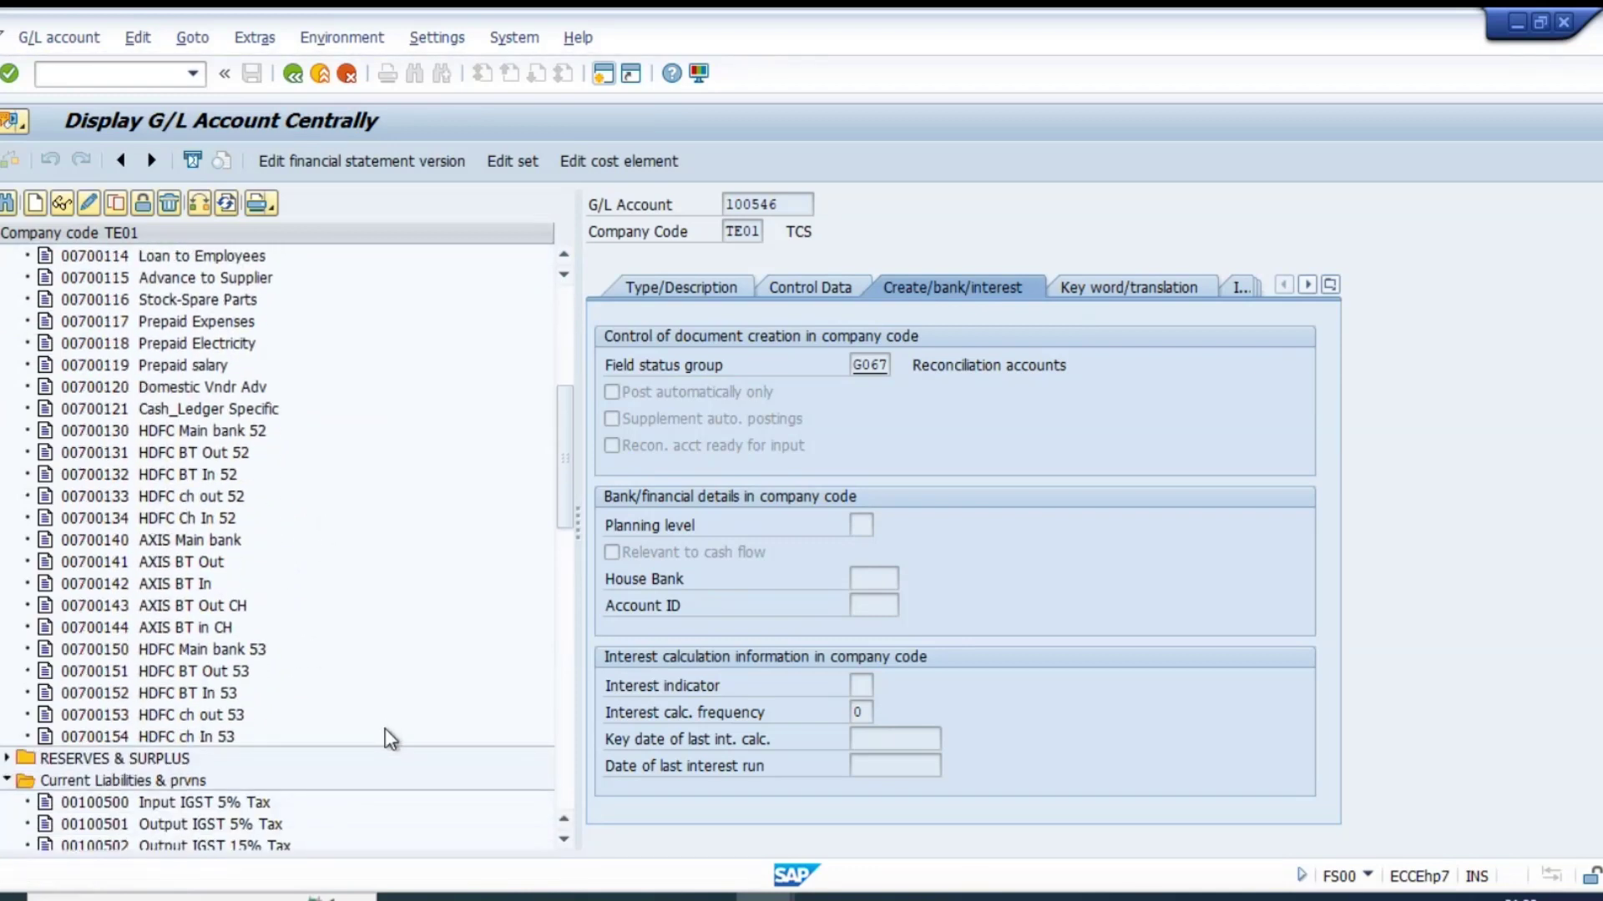
pyautogui.scroll(3, 387, 713)
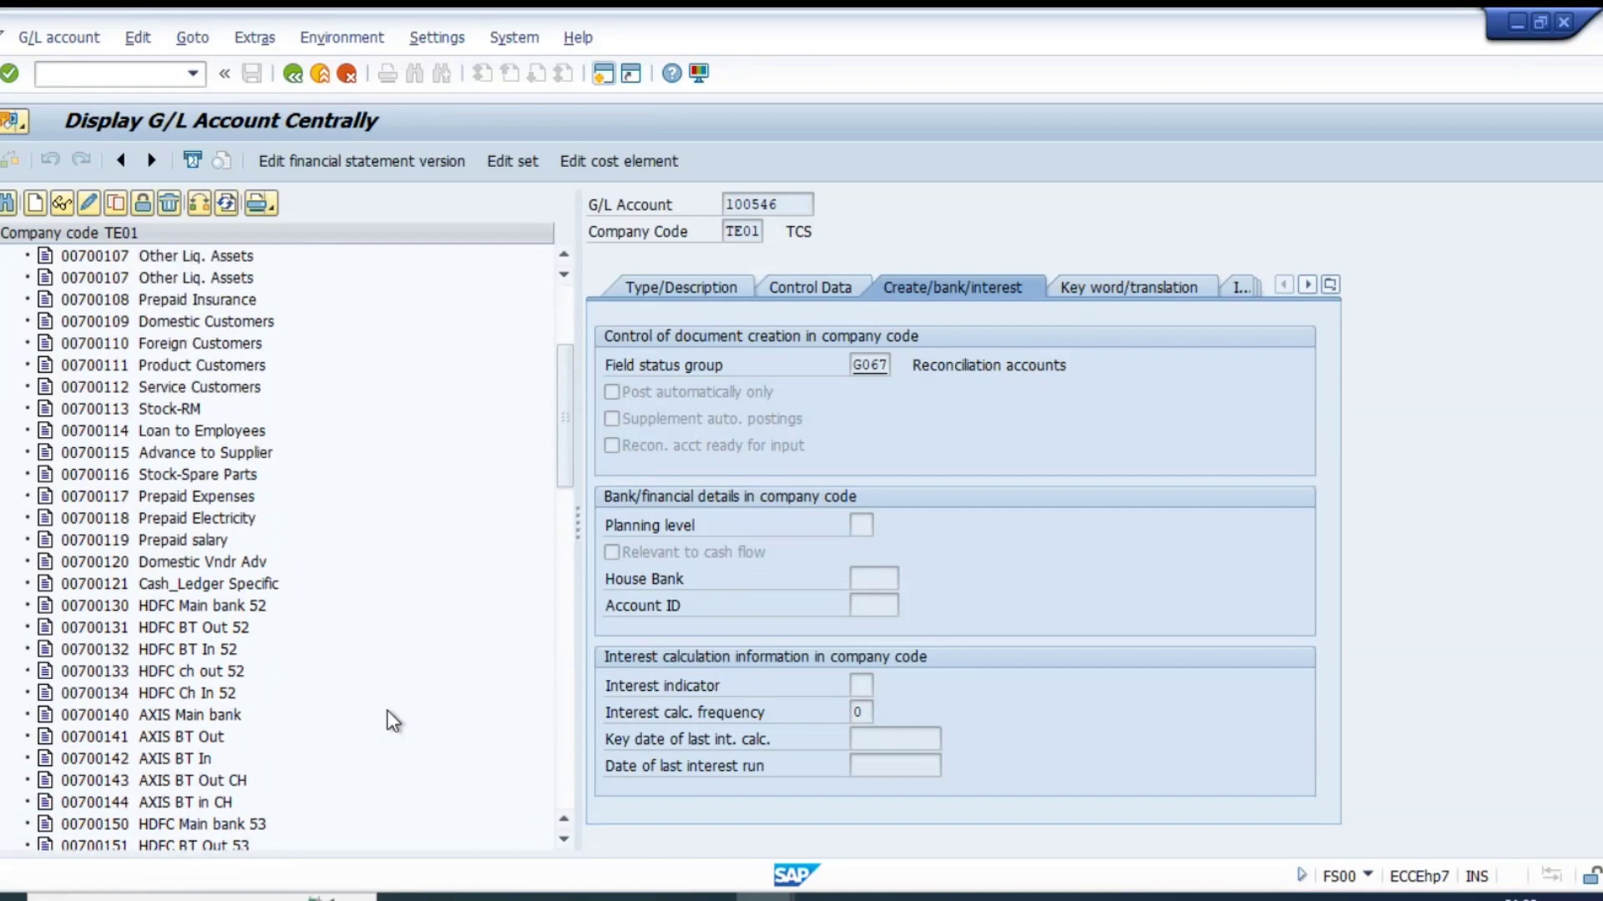
pyautogui.click(188, 365)
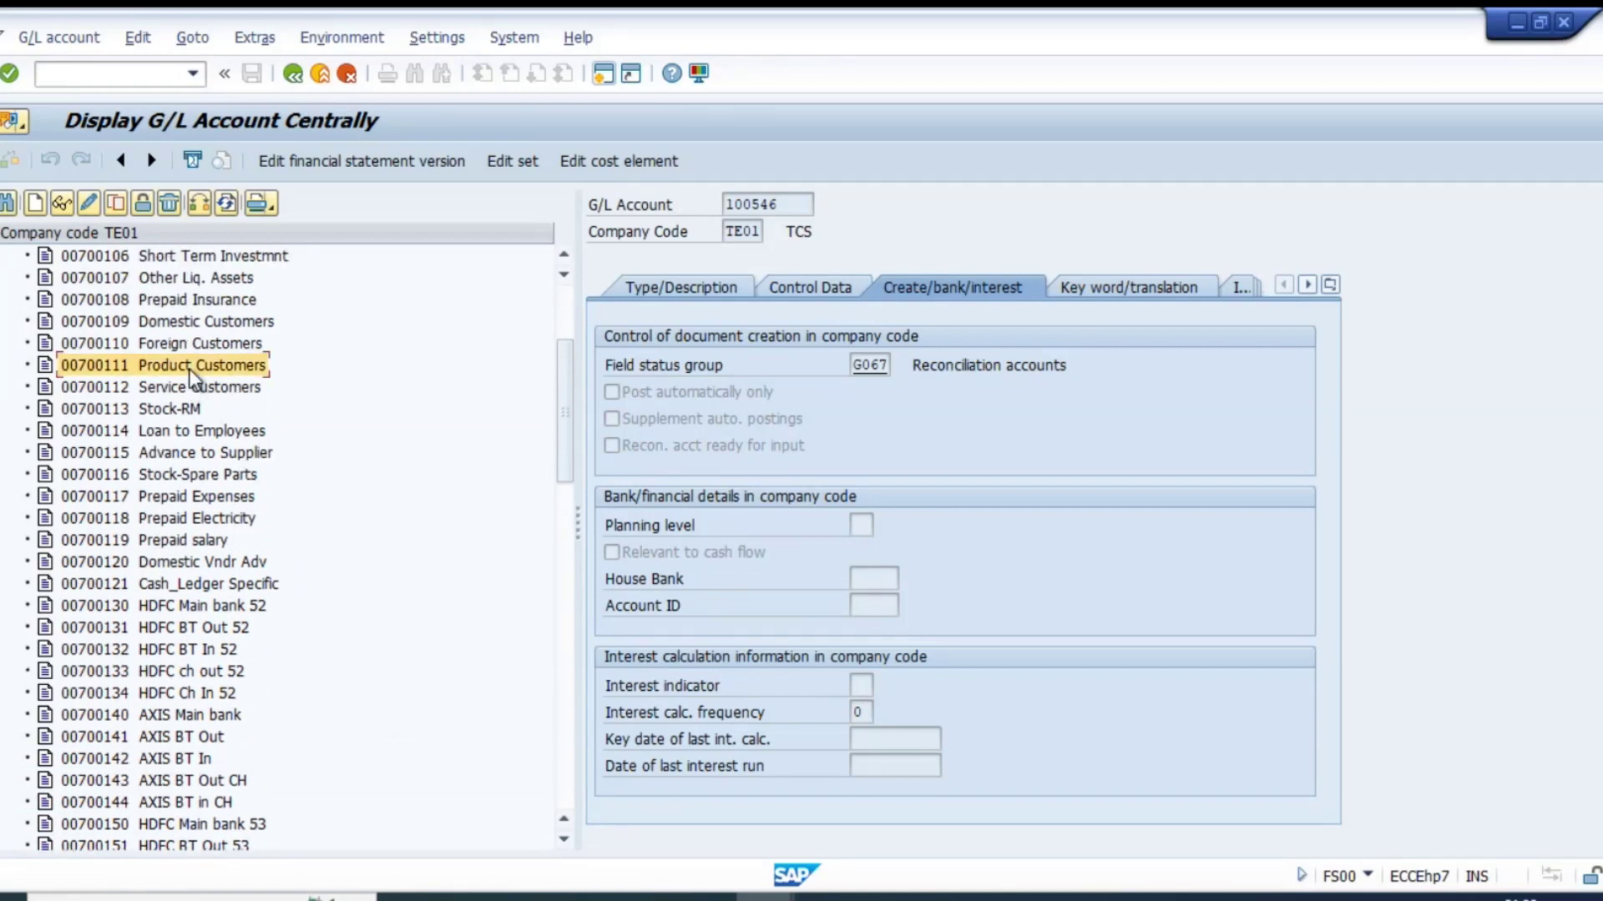
pyautogui.click(183, 326)
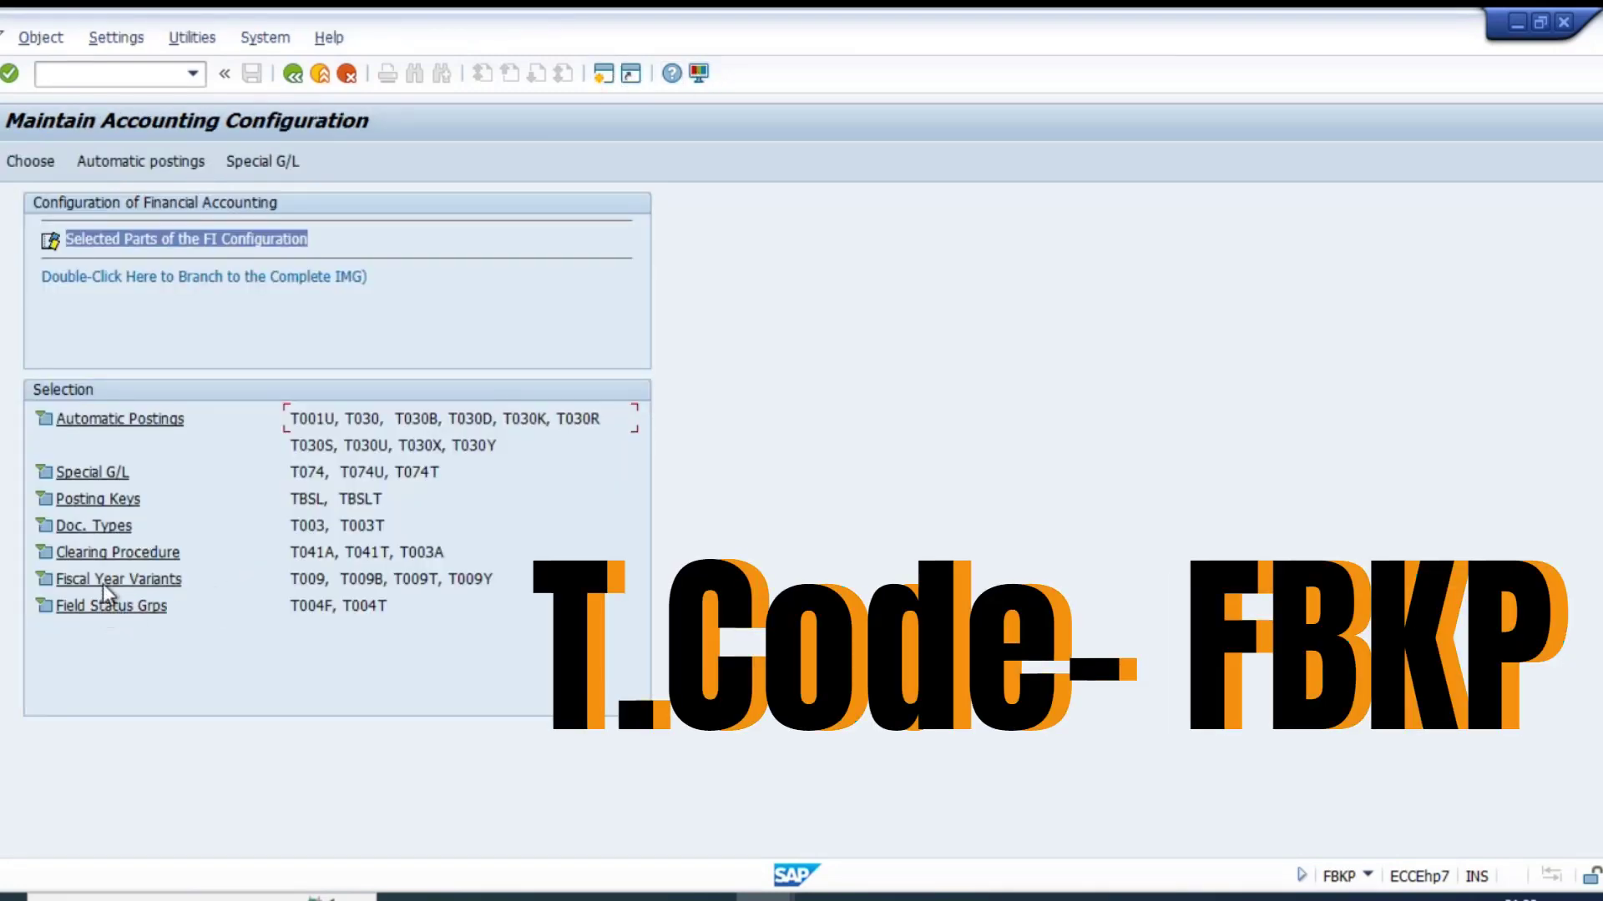
# - Open special G/L down payment indicator A for chart of accounts TE01
pyautogui.click(92, 472)
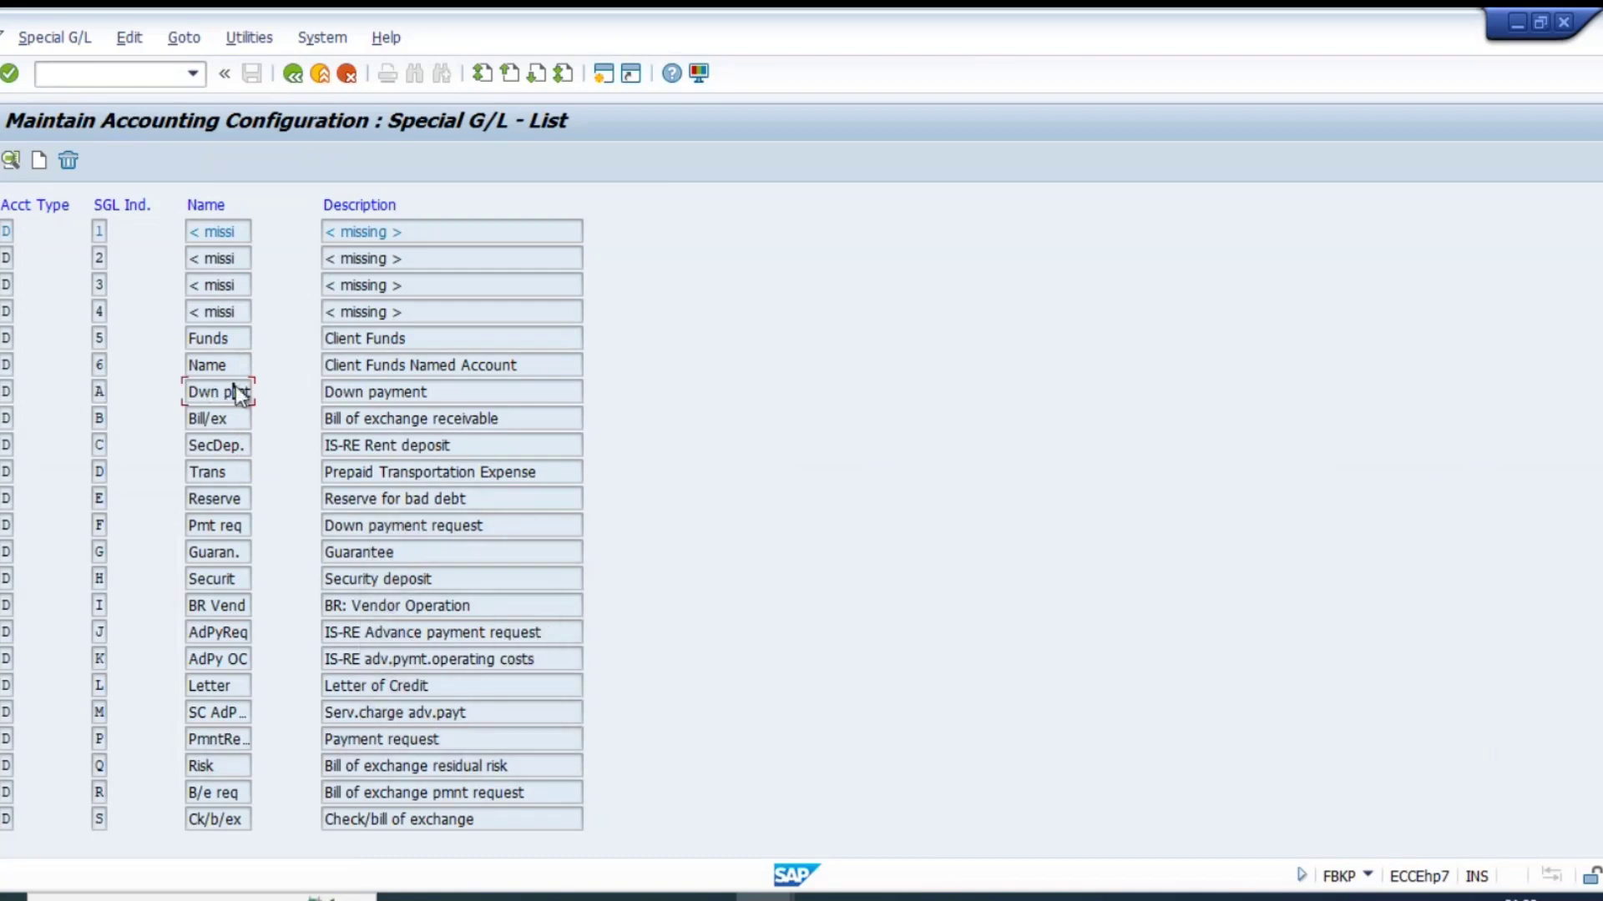
pyautogui.doubleClick(248, 526)
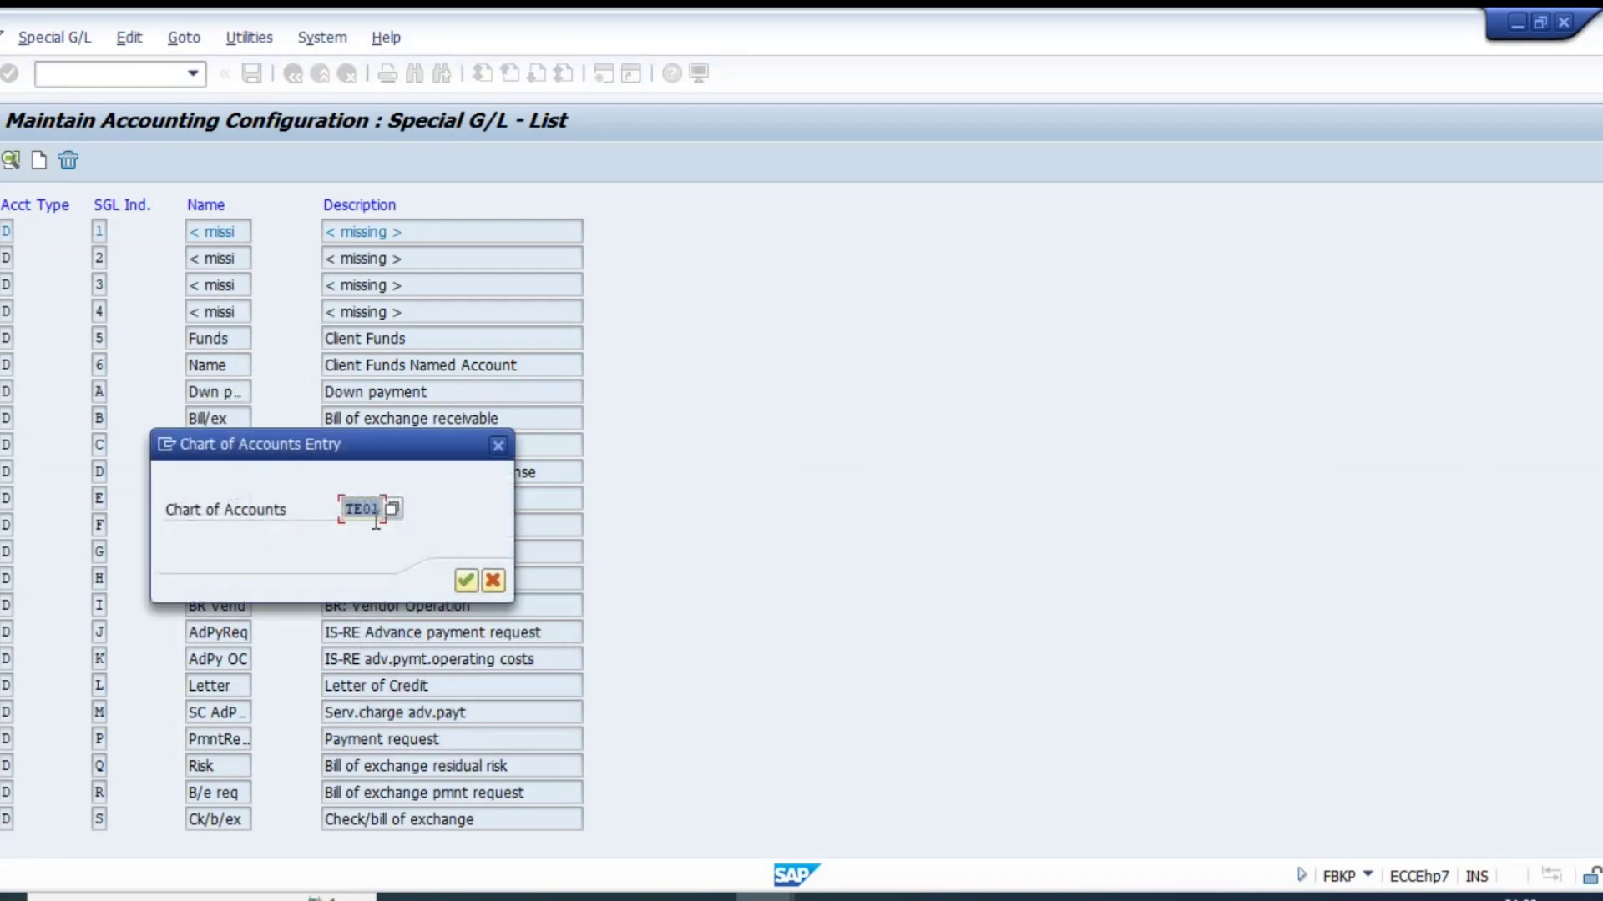
pyautogui.click(466, 581)
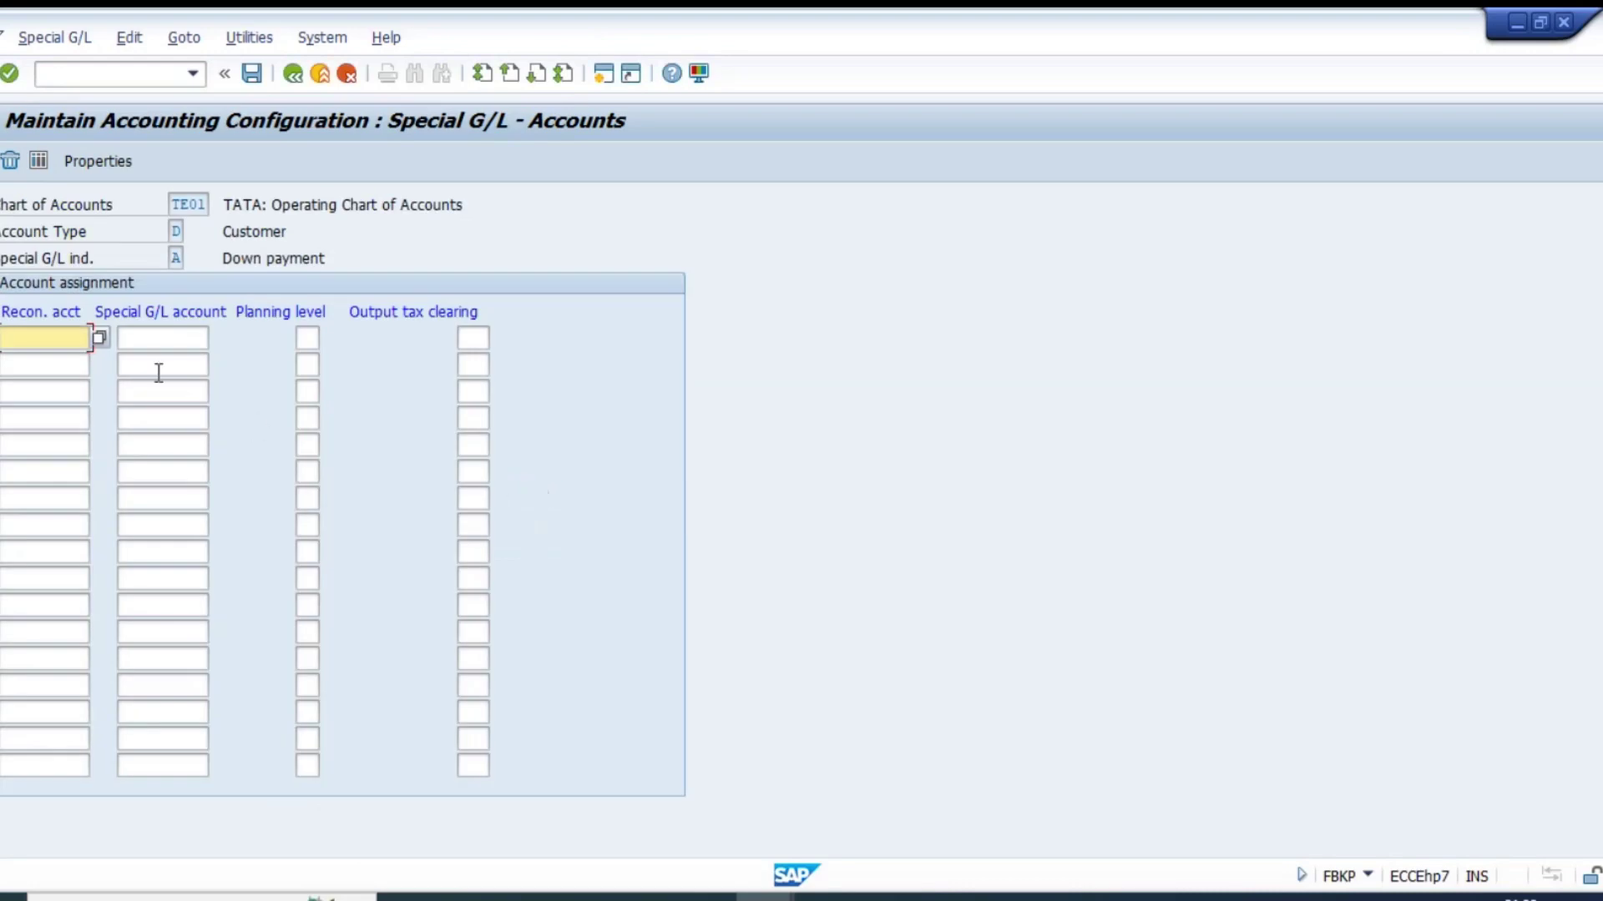
# - Copy Domestic Customers account 700109 into indicator A's reconciliation account field
pyautogui.hotkey('alt', 'Tab')
pyautogui.hotkey('alt', 'Tab')
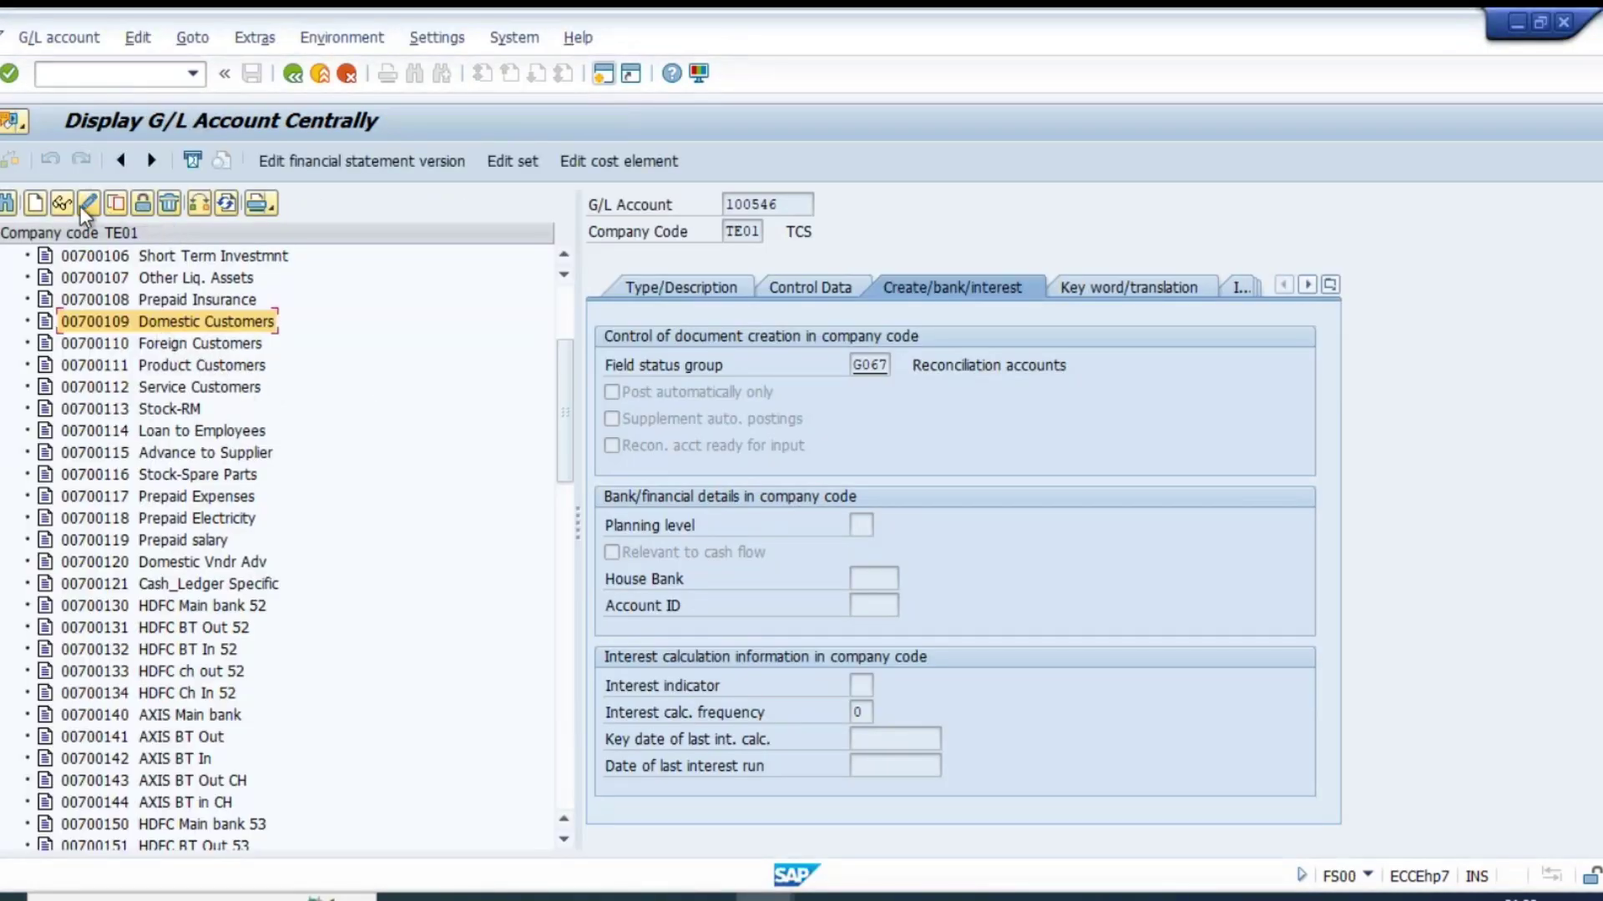
pyautogui.click(67, 203)
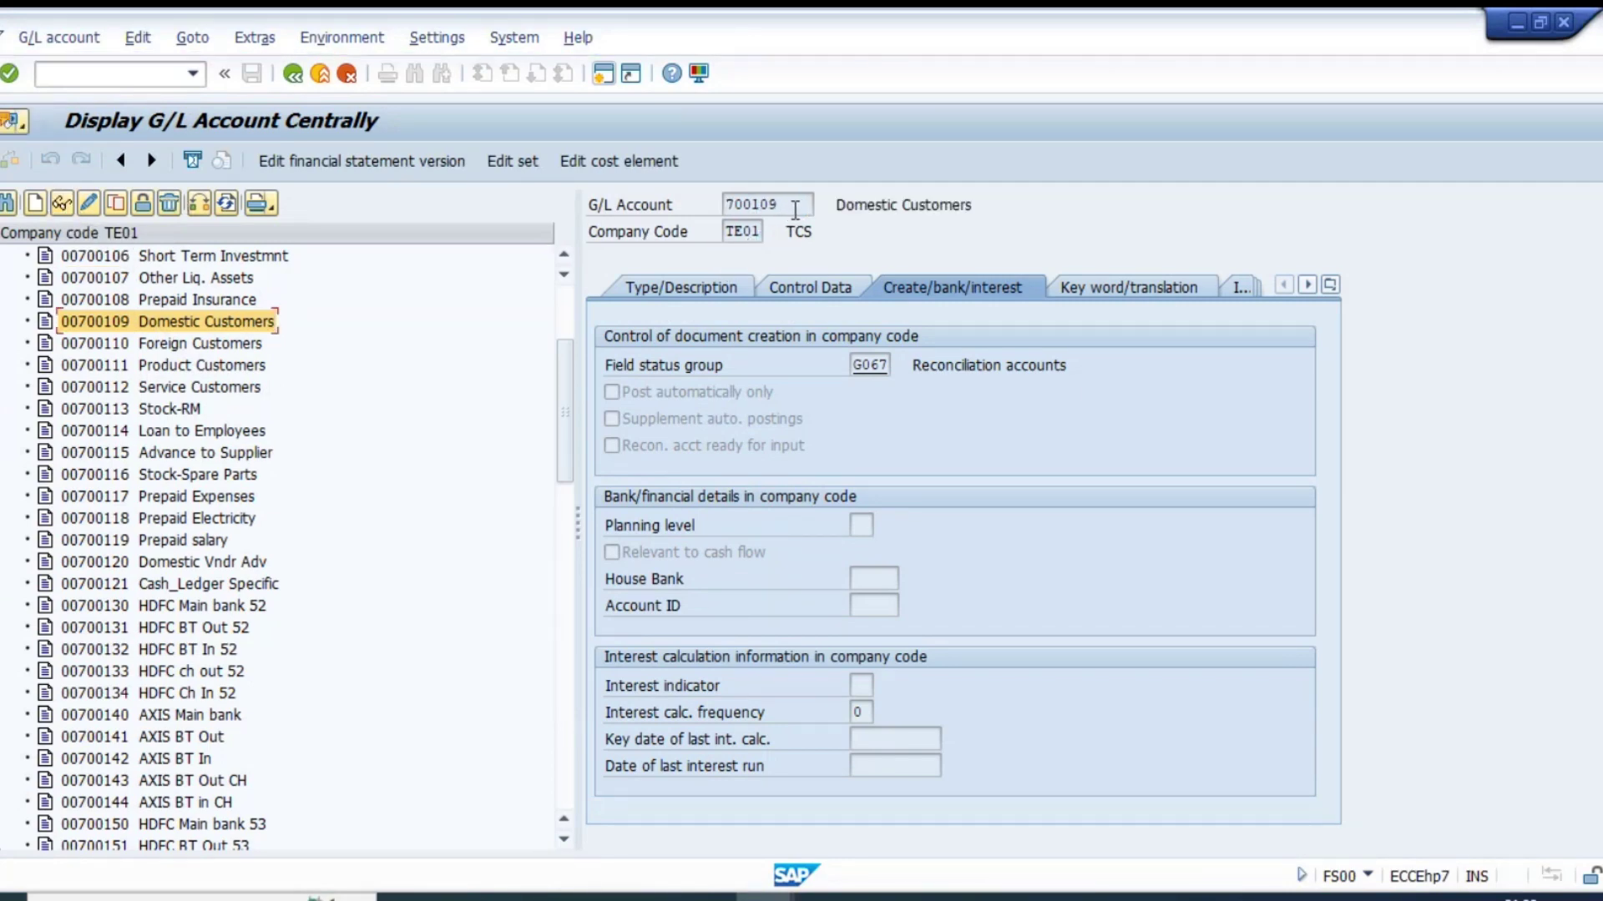
pyautogui.moveTo(796, 209); pyautogui.dragTo(723, 207)
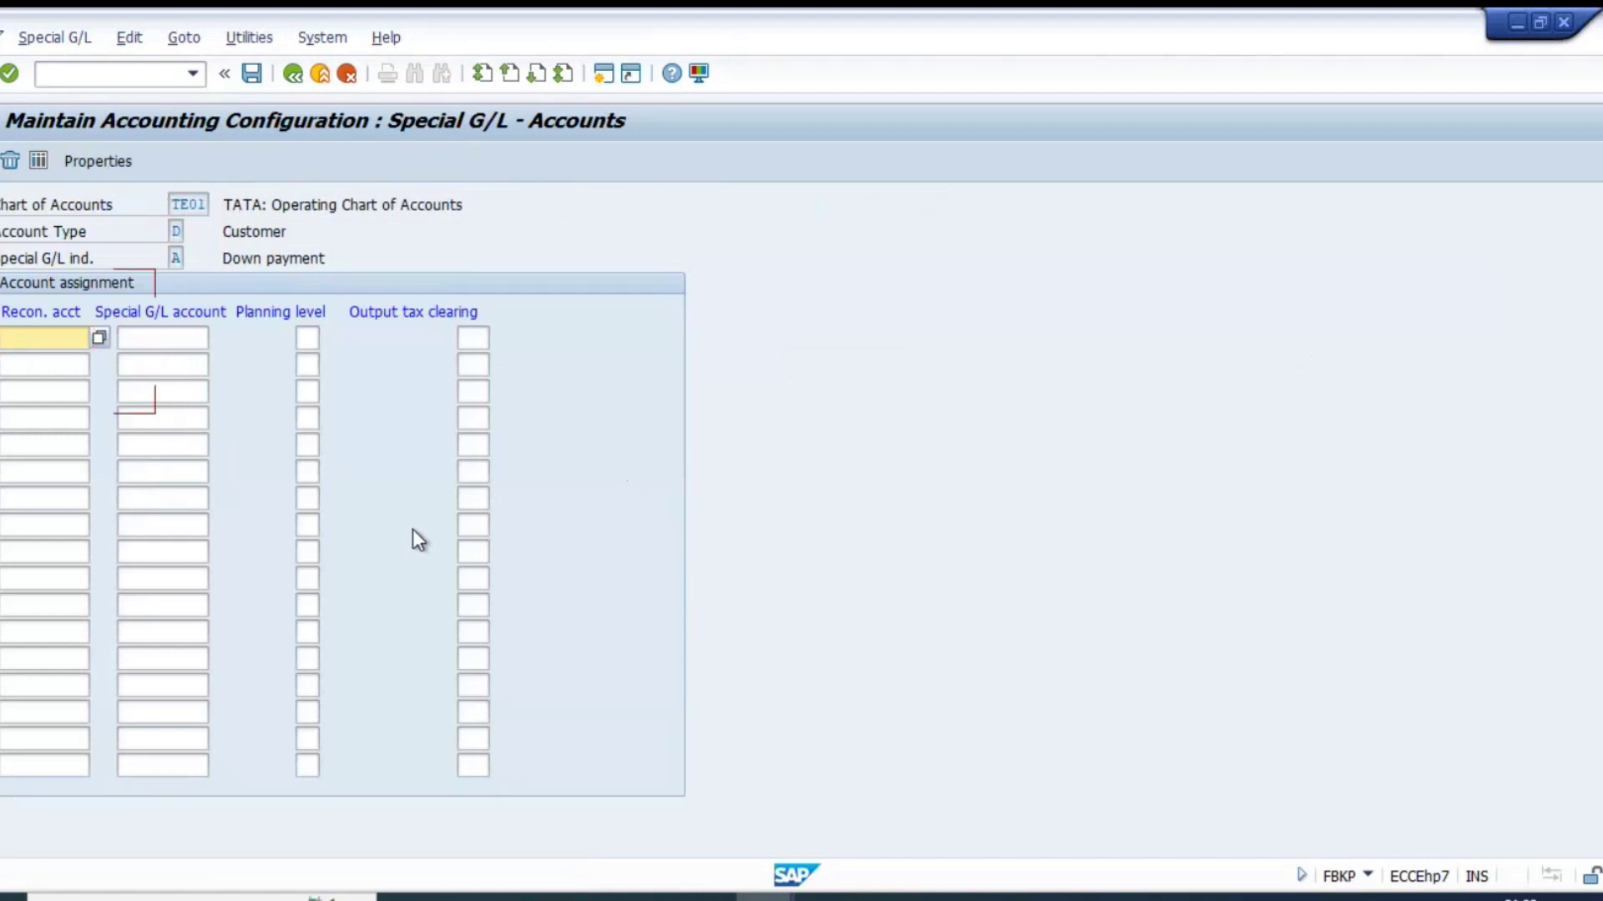
pyautogui.write('700109')
pyautogui.press('Tab')
# - Enter 100546 as indicator A's special G/L account and save the assignment
pyautogui.hotkey('alt', 'Tab')
pyautogui.click(536, 374)
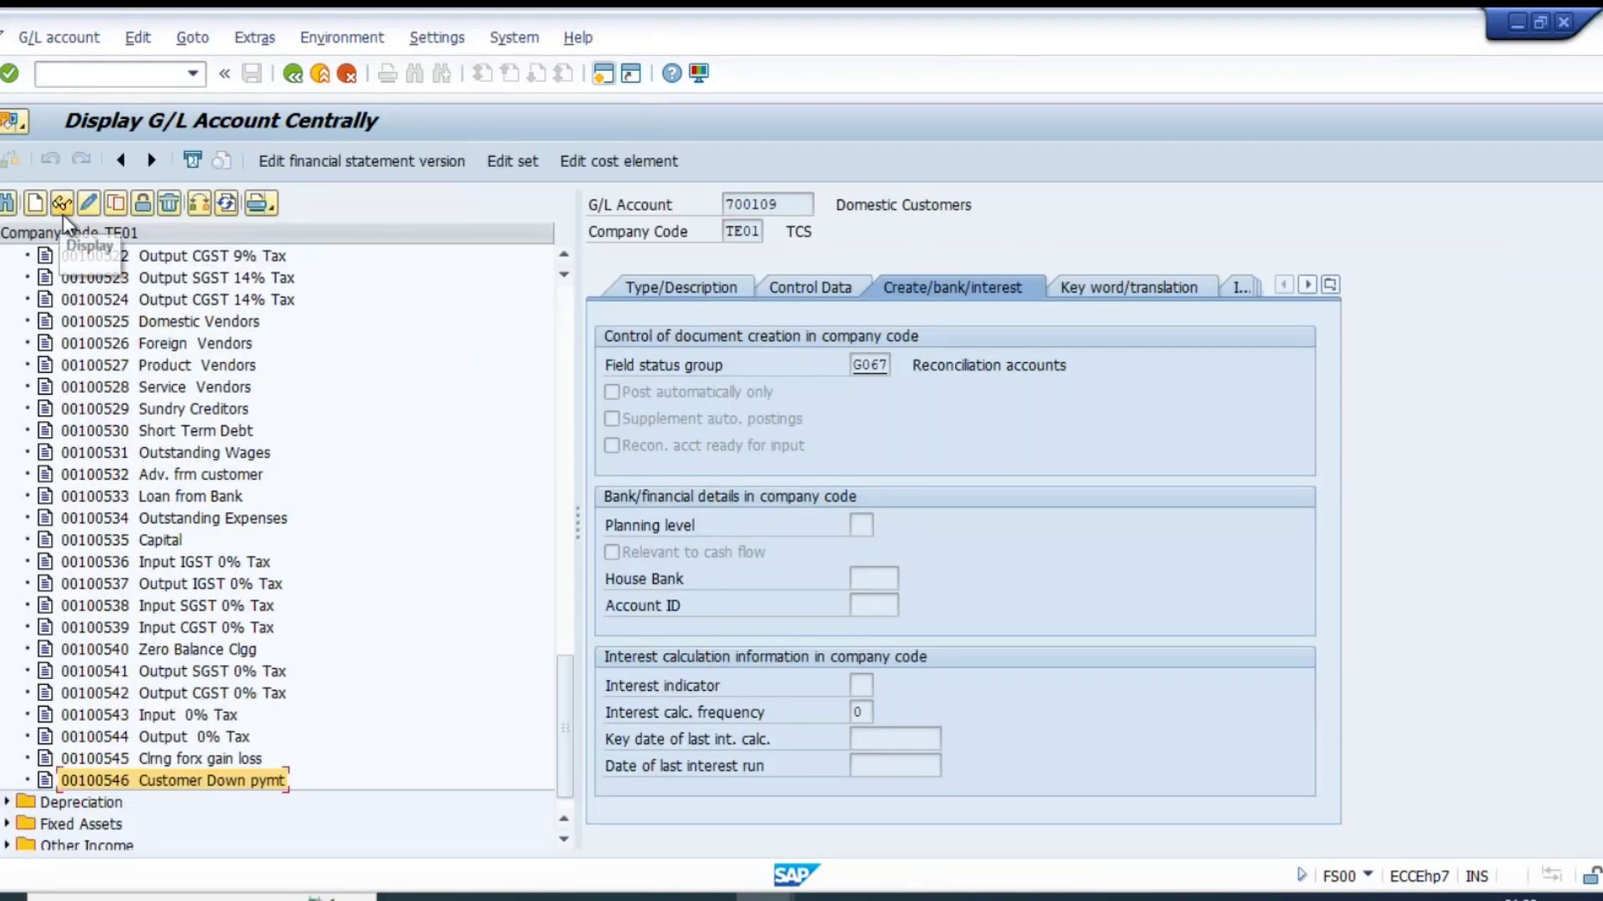
pyautogui.click(801, 204)
pyautogui.write('00100546')
pyautogui.moveTo(814, 205); pyautogui.dragTo(720, 205)
pyautogui.hotkey('ctrl', 'c')
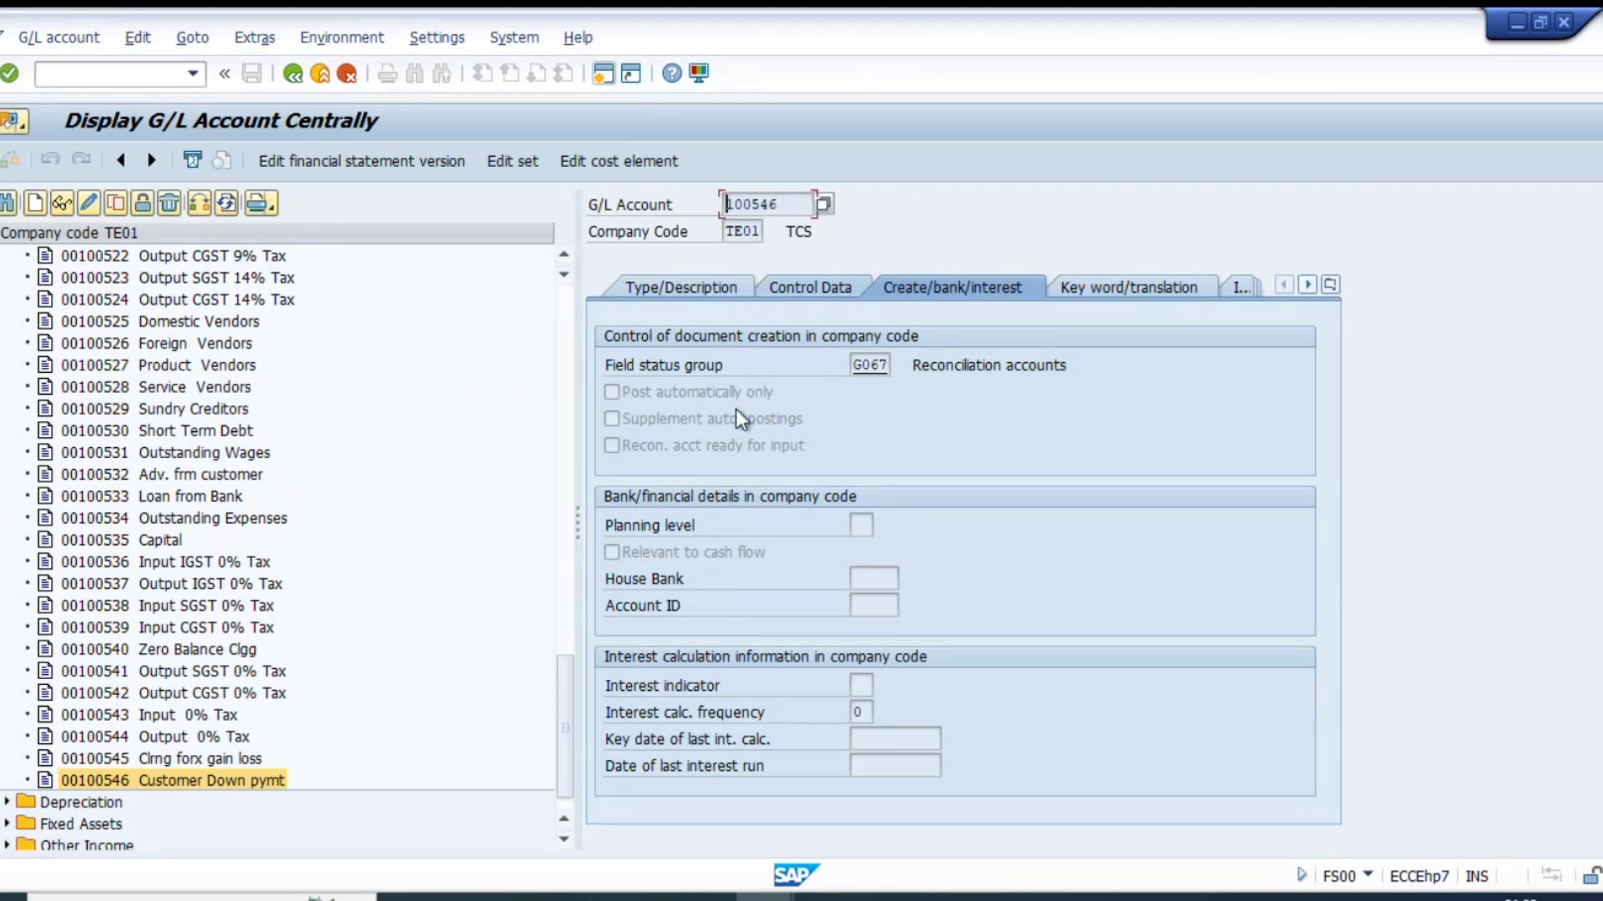
pyautogui.hotkey('alt', 'Tab')
pyautogui.hotkey('ctrl', 'v')
pyautogui.press('Return')
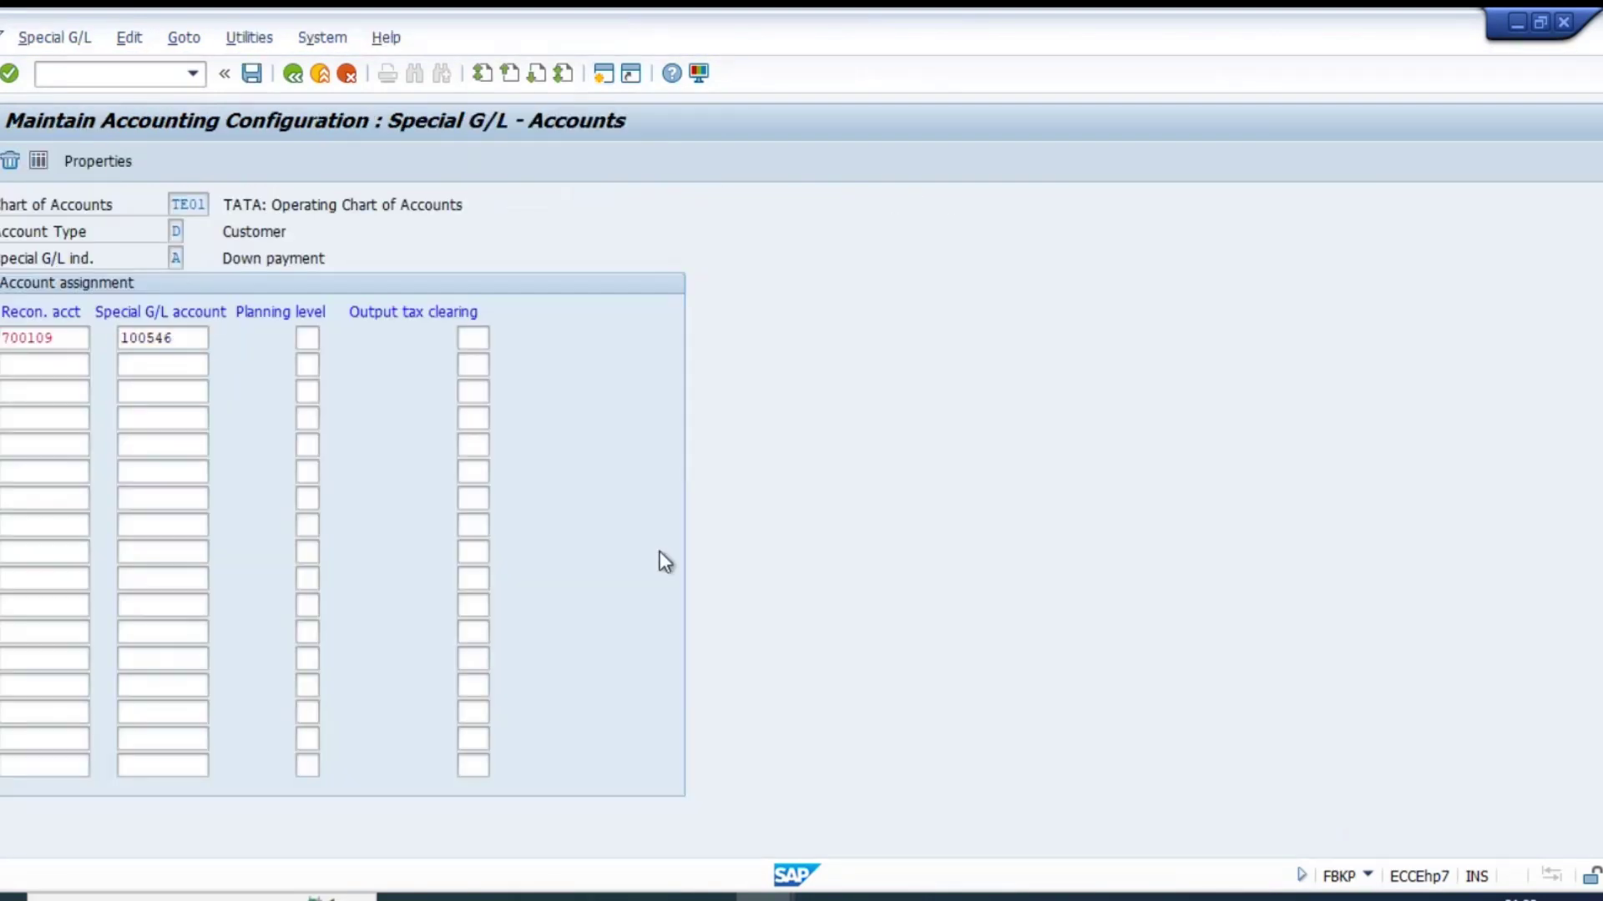
pyautogui.hotkey('ctrl', 's')
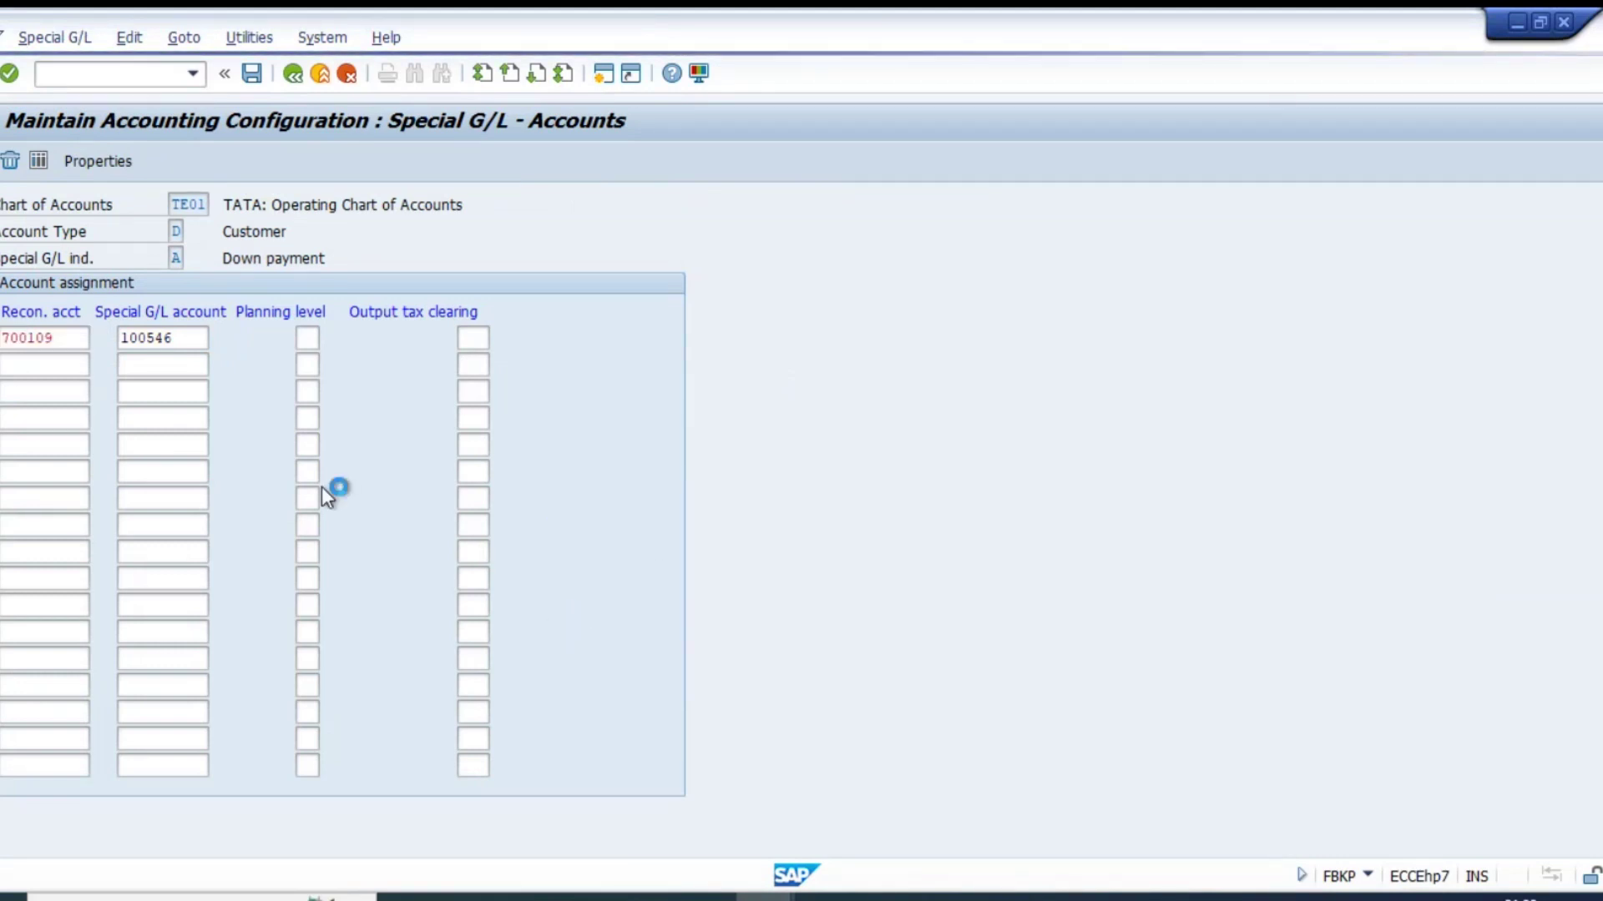
pyautogui.click(327, 419)
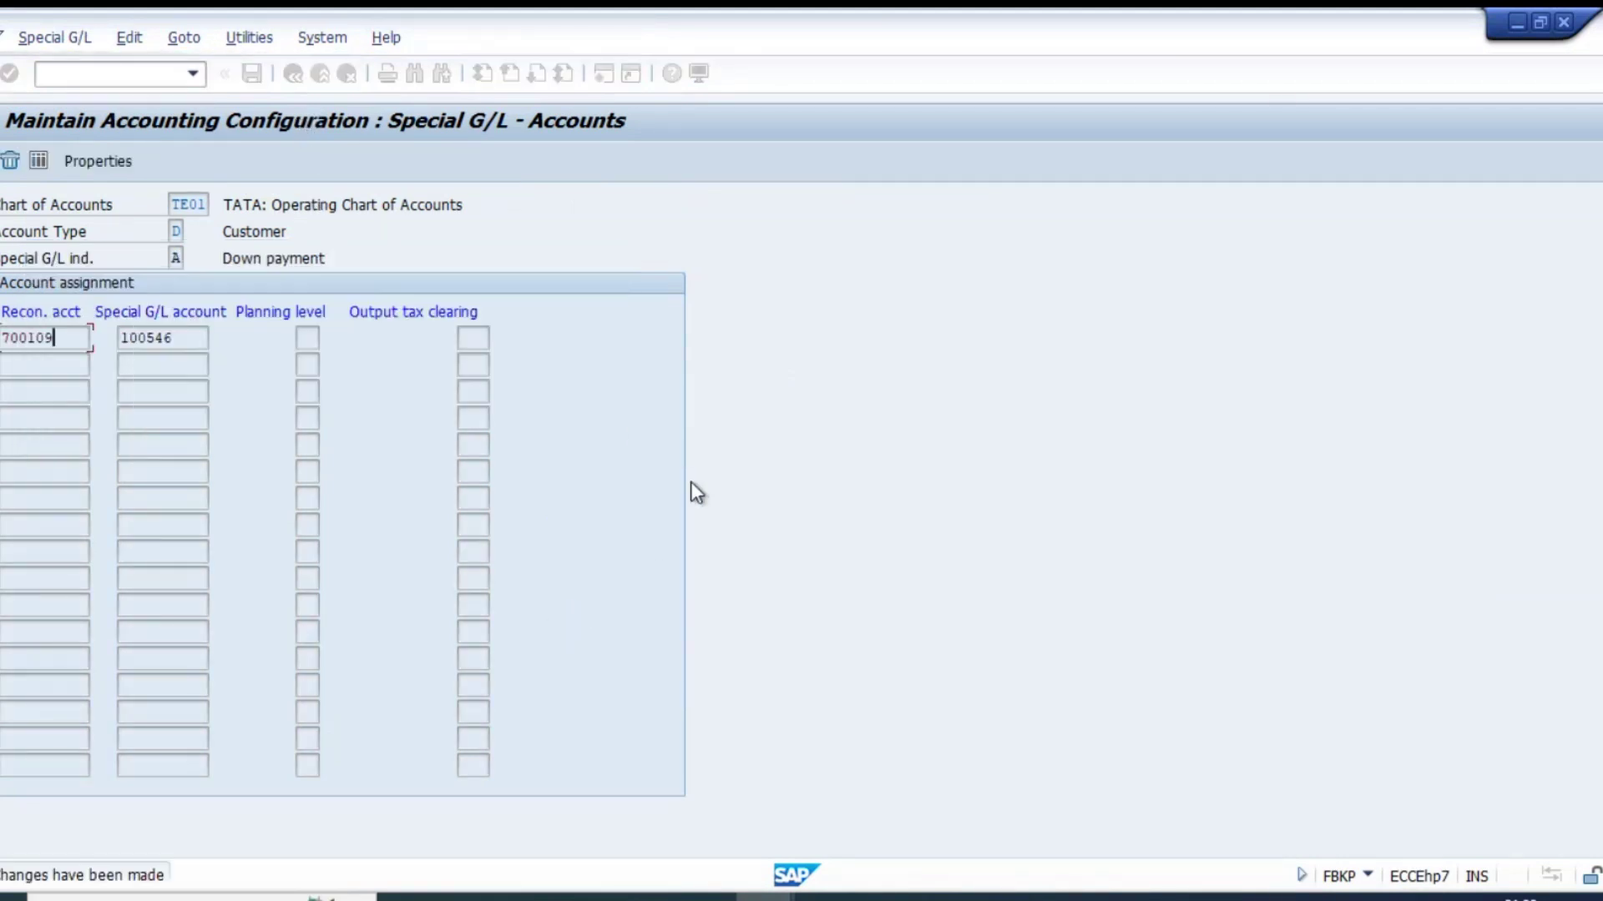
# - Map reconciliation account 700109 to special G/L account 100546 for indicator F
pyautogui.click(292, 73)
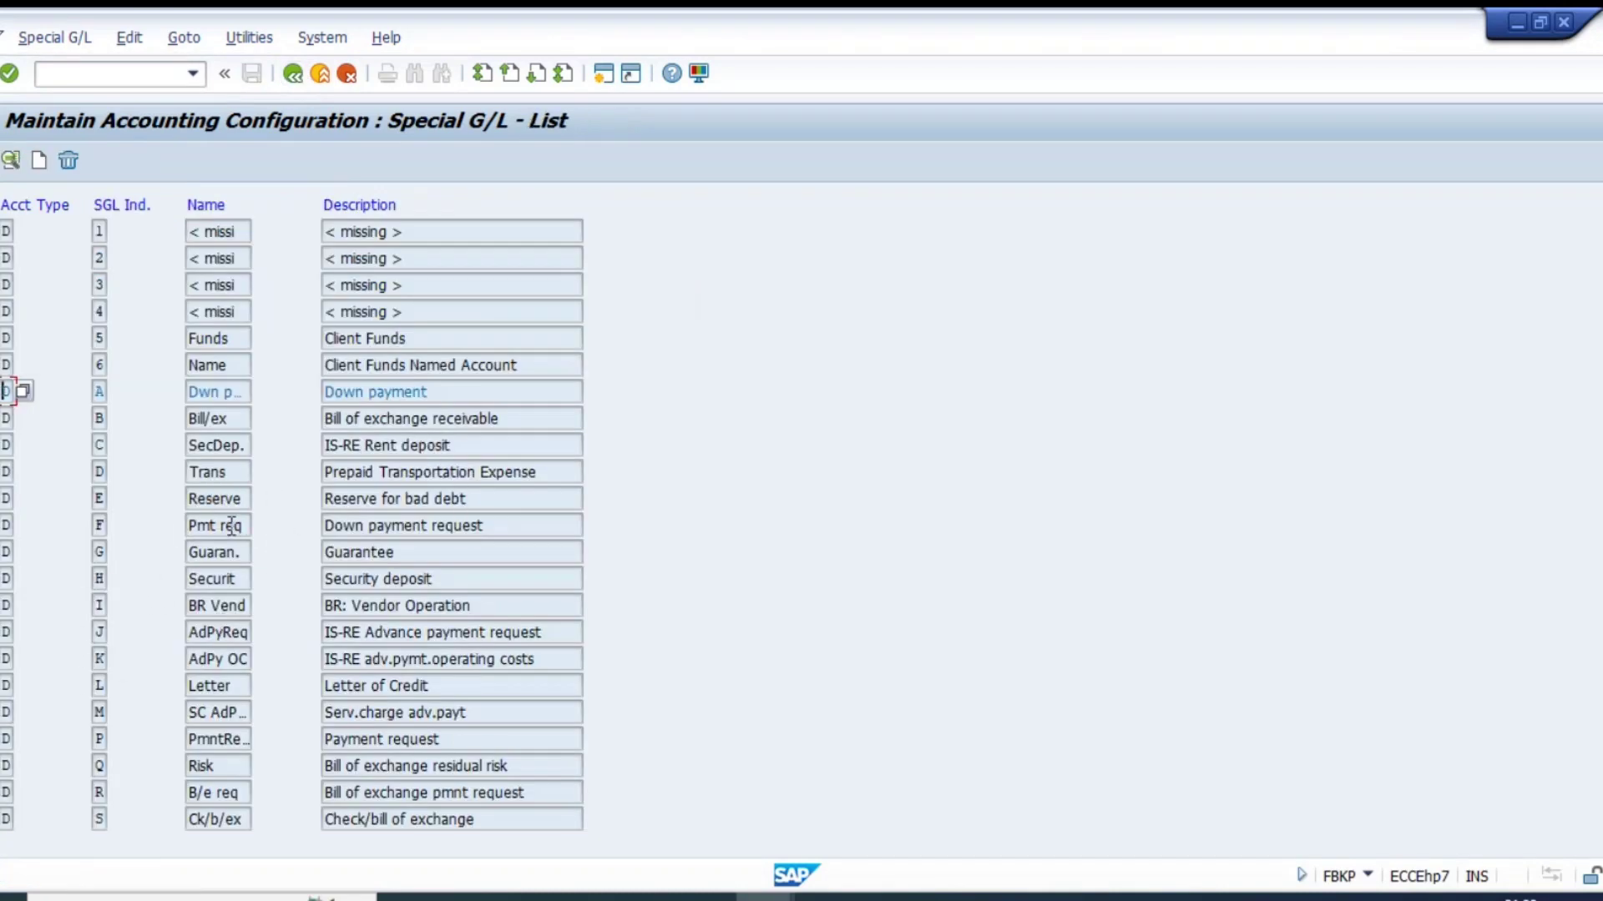
pyautogui.doubleClick(230, 526)
pyautogui.click(50, 338)
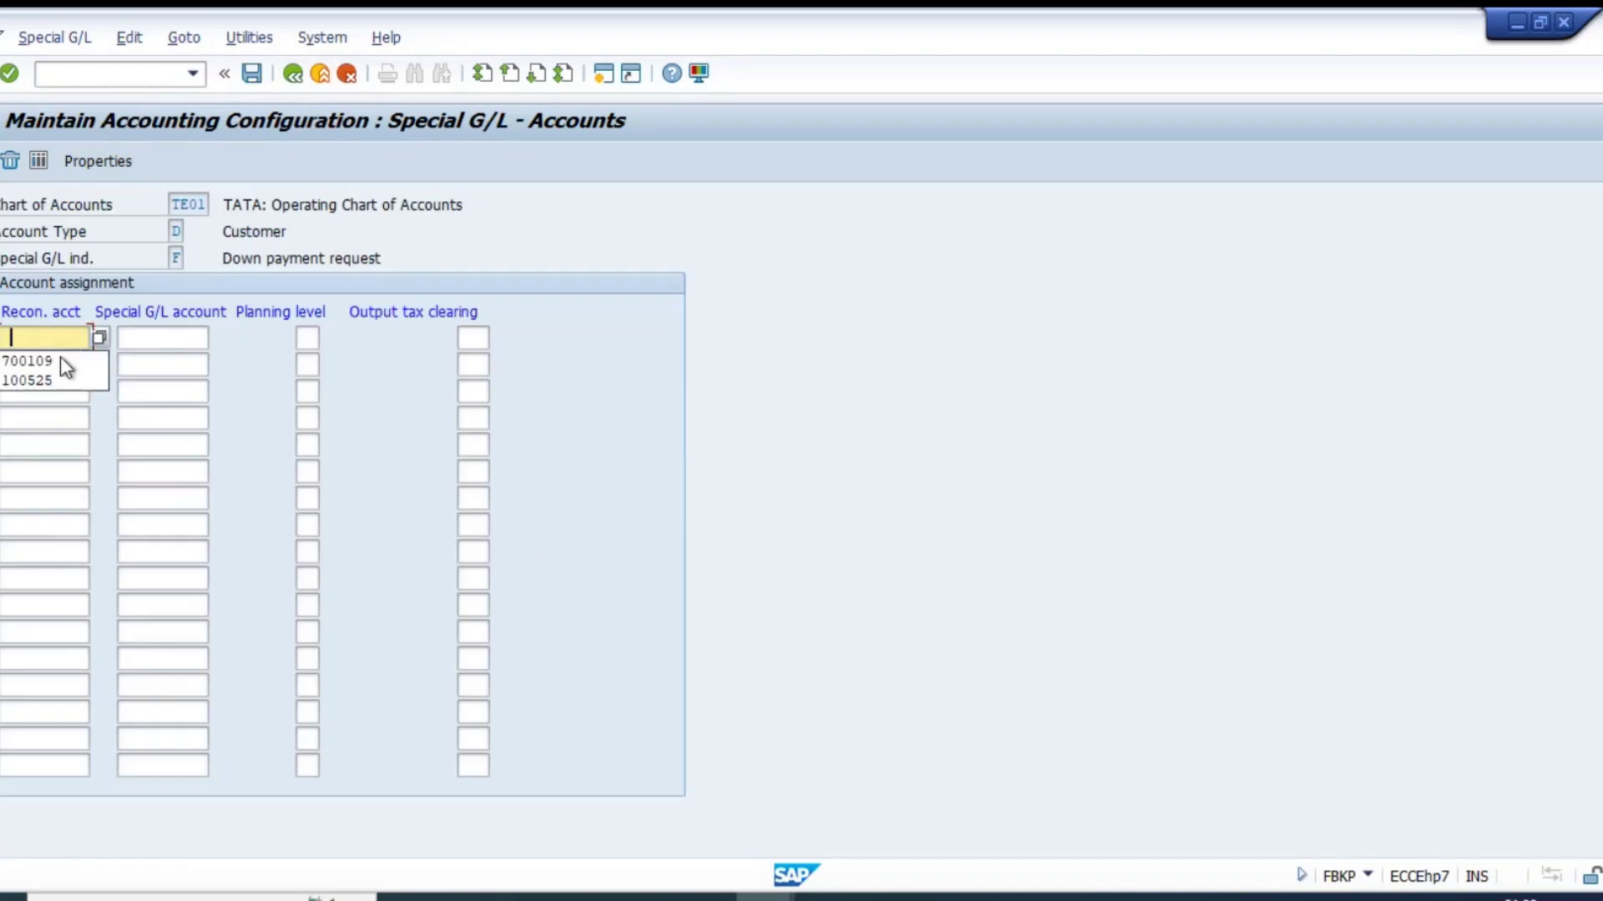
pyautogui.click(52, 362)
pyautogui.click(200, 340)
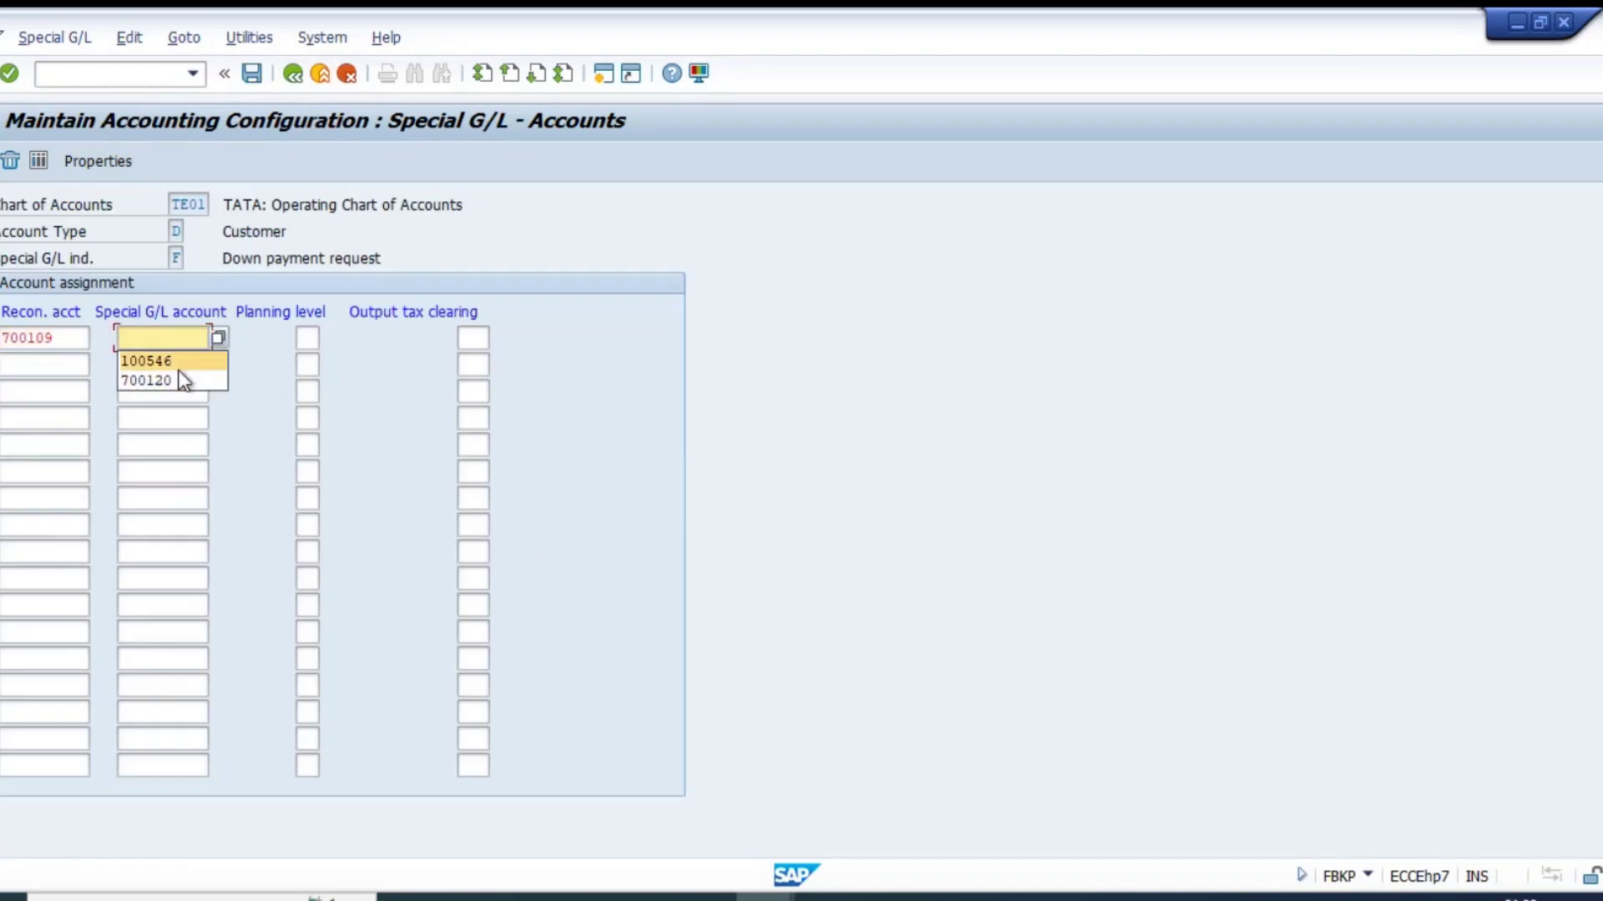
pyautogui.click(178, 365)
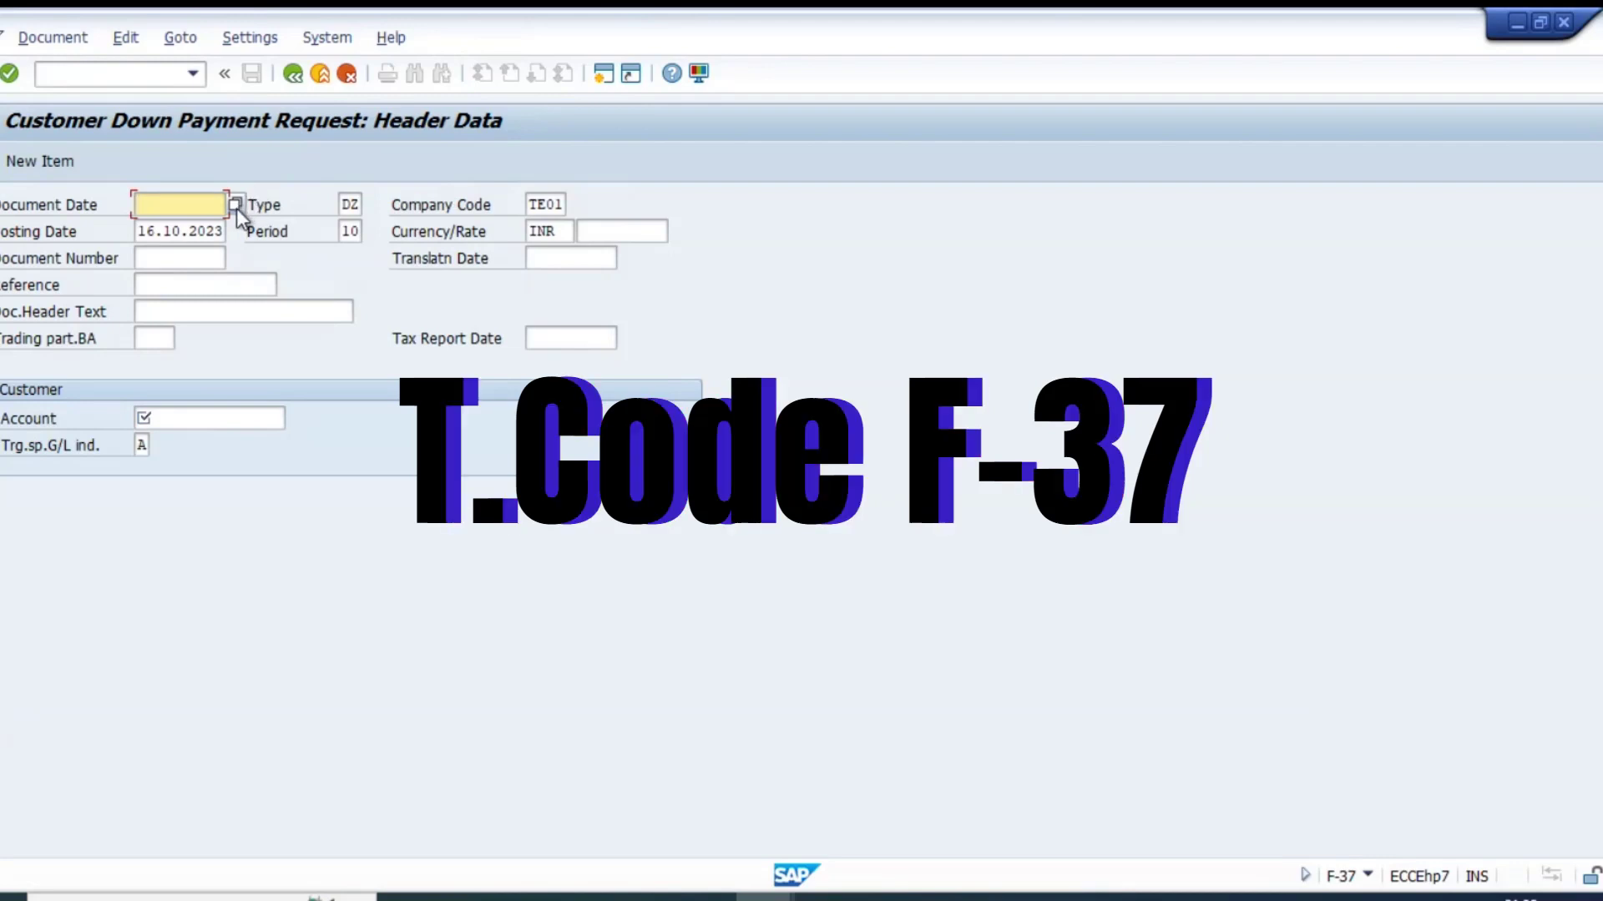
# - Set document date 16.10.2023 and paste in the customer's account number
pyautogui.write('1.10')
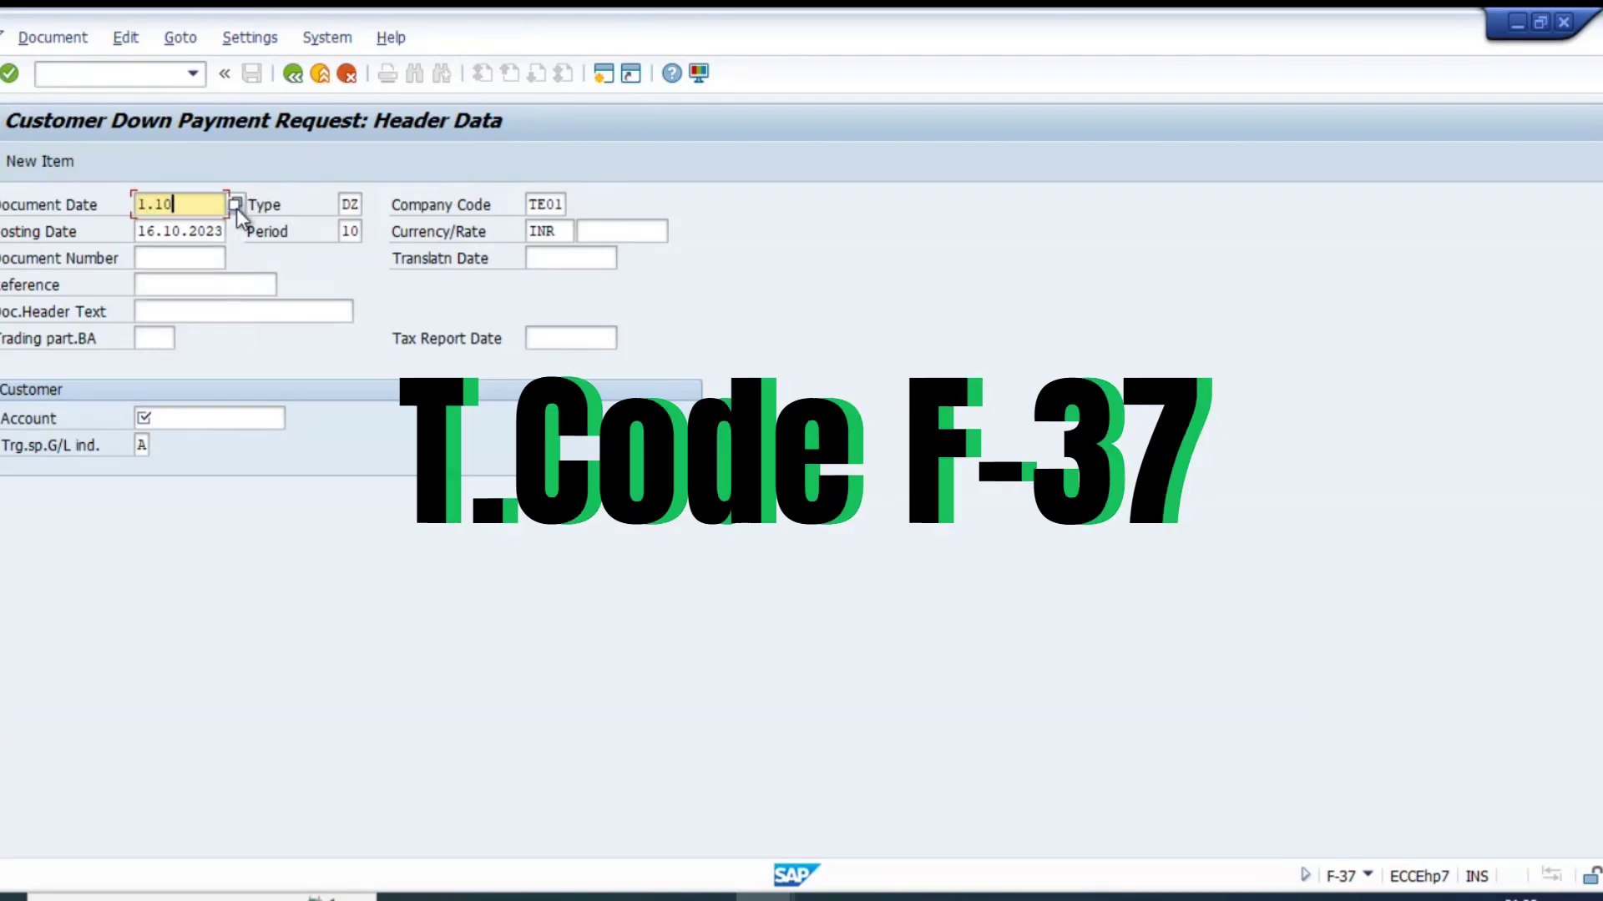
pyautogui.press('BackSpace')
pyautogui.press('BackSpace')
pyautogui.press('BackSpace')
pyautogui.press('BackSpace')
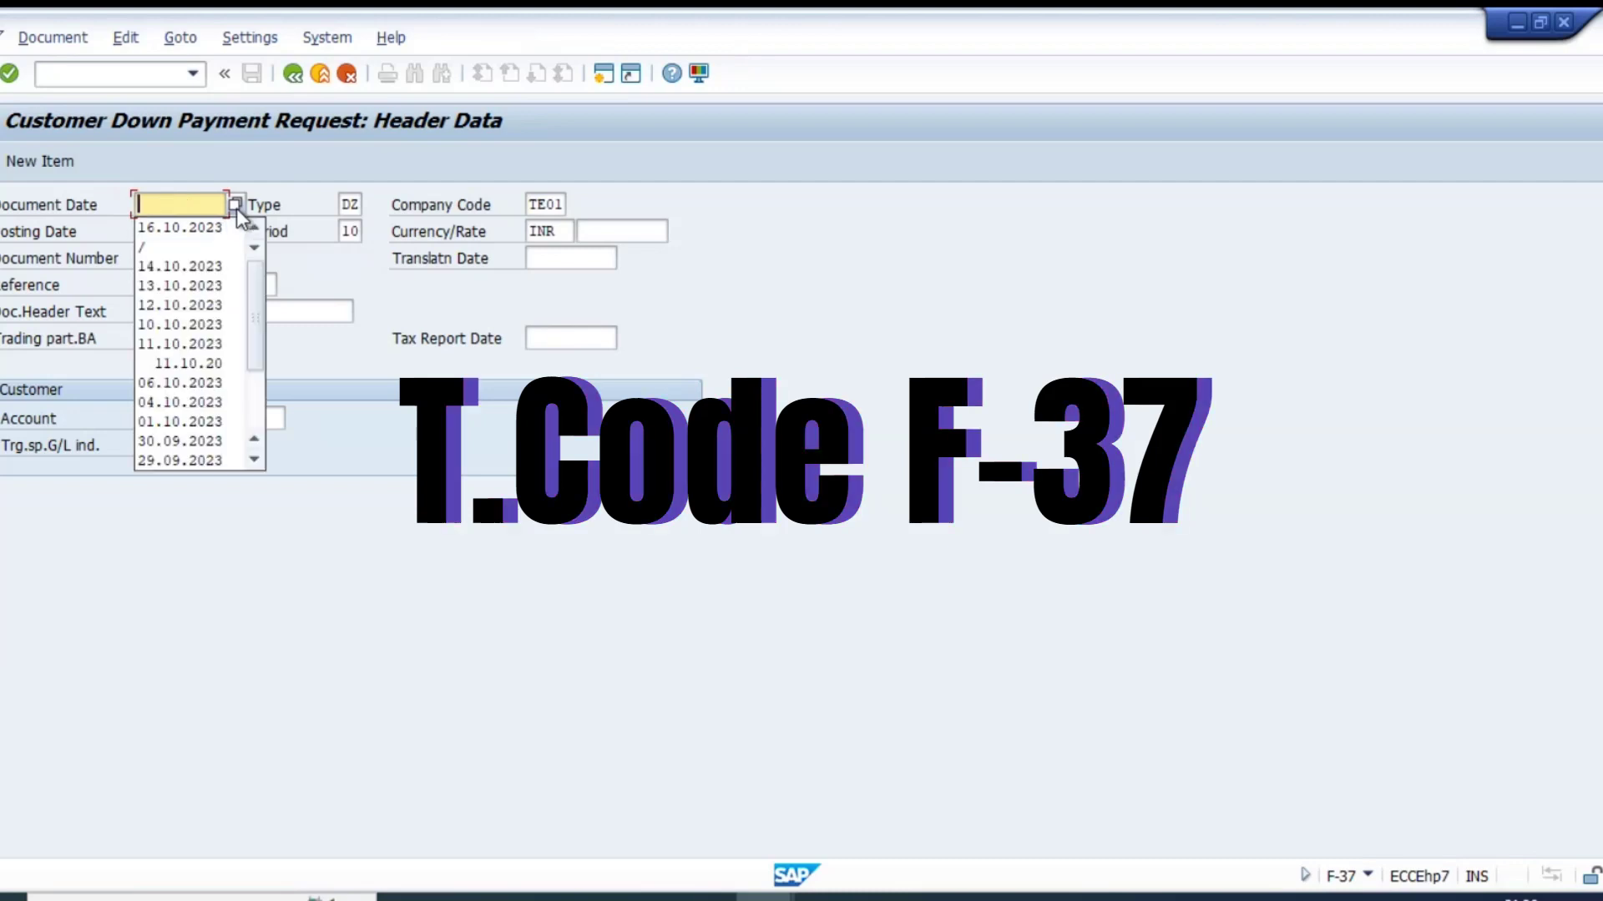
pyautogui.write('16.10.20')
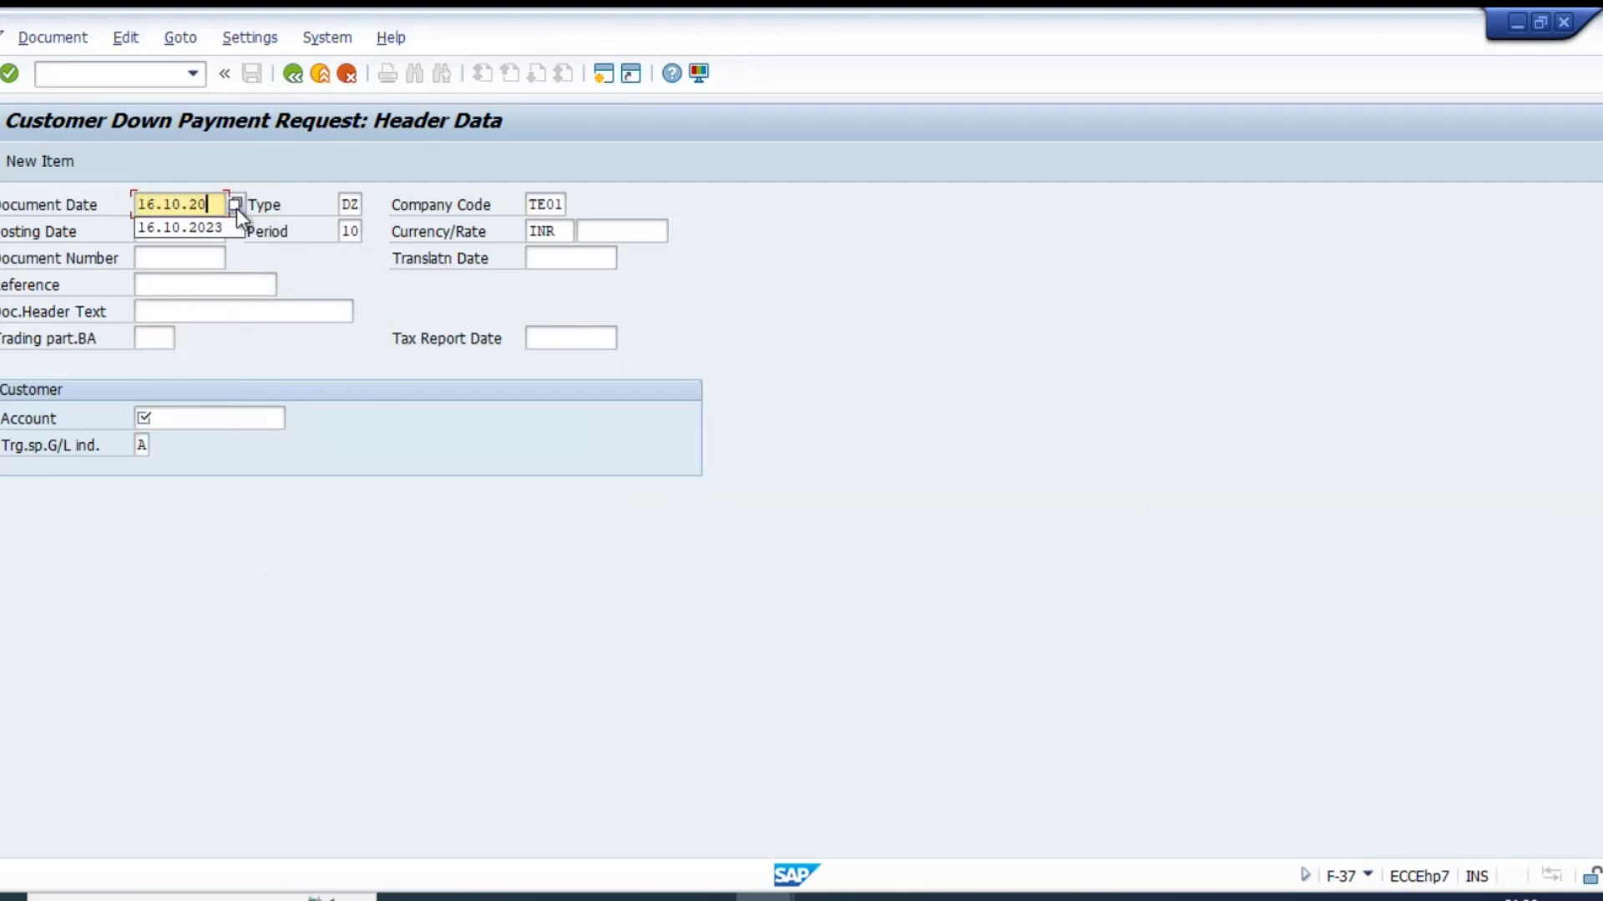
pyautogui.write('23')
pyautogui.press('Tab')
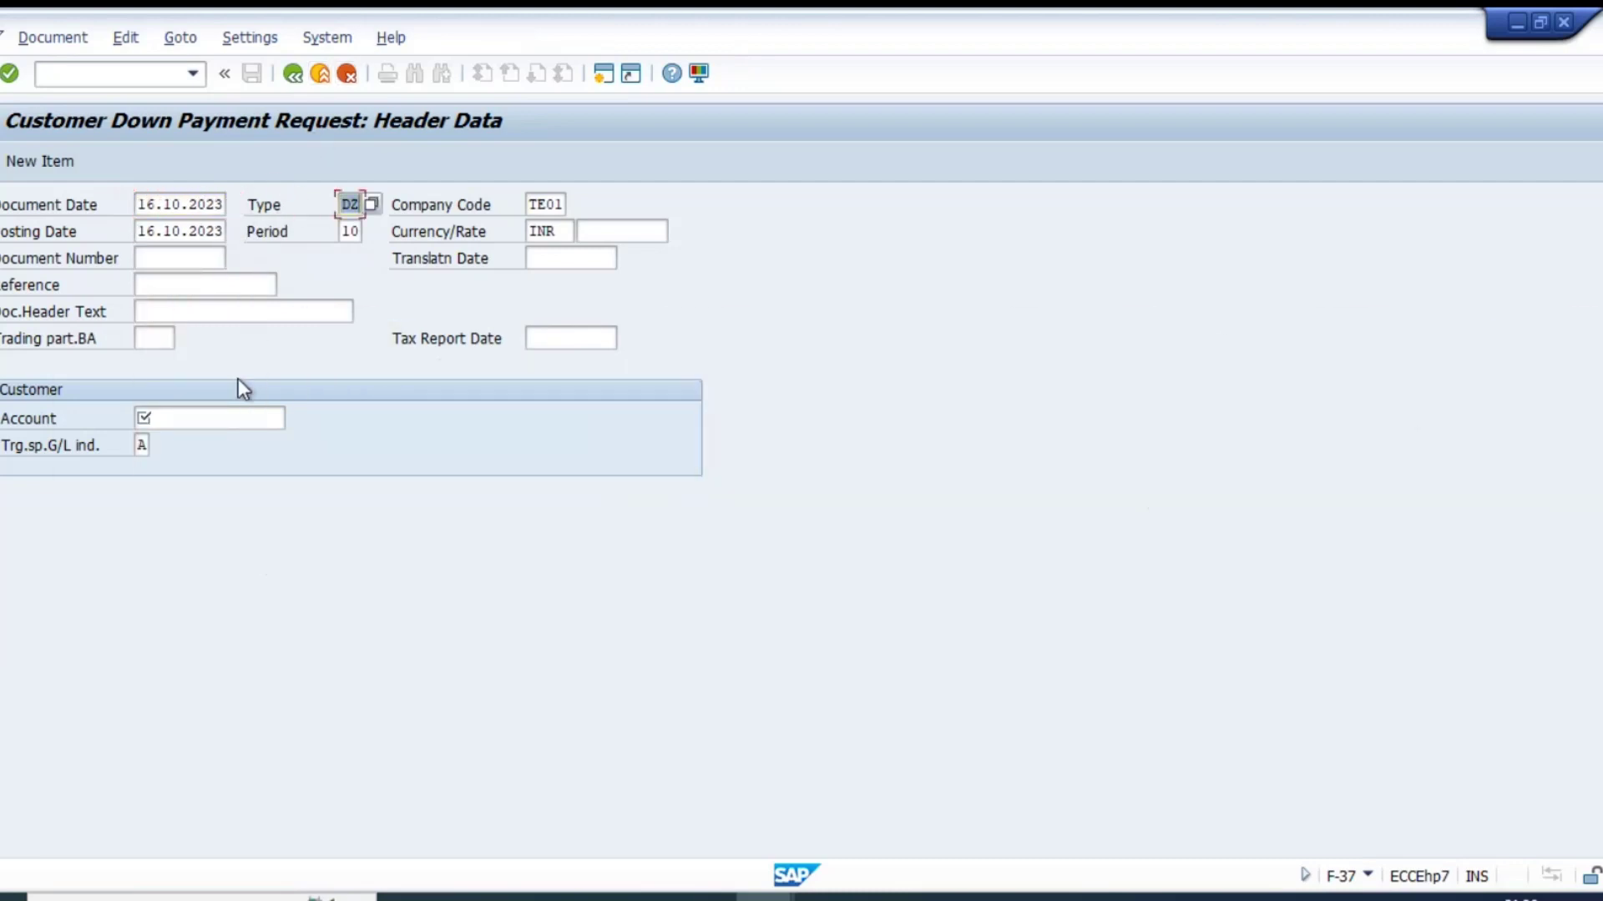
pyautogui.click(236, 415)
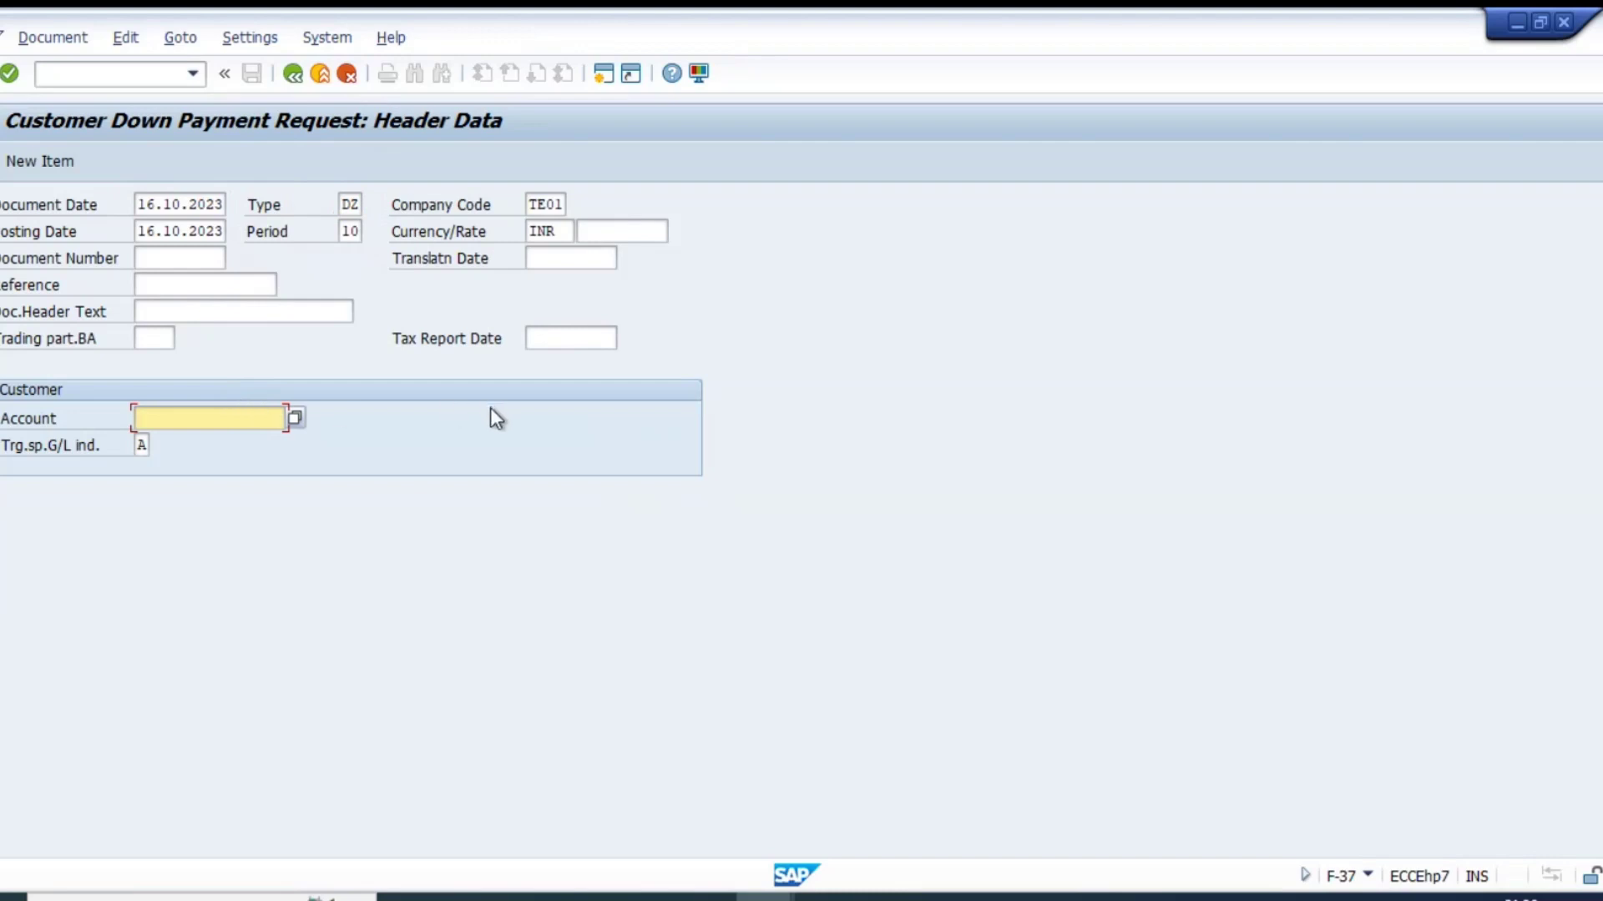
pyautogui.hotkey('ctrl', 'v')
# - Add header text 'down pmt req customer' and check the header data
pyautogui.click(285, 312)
pyautogui.write('Down')
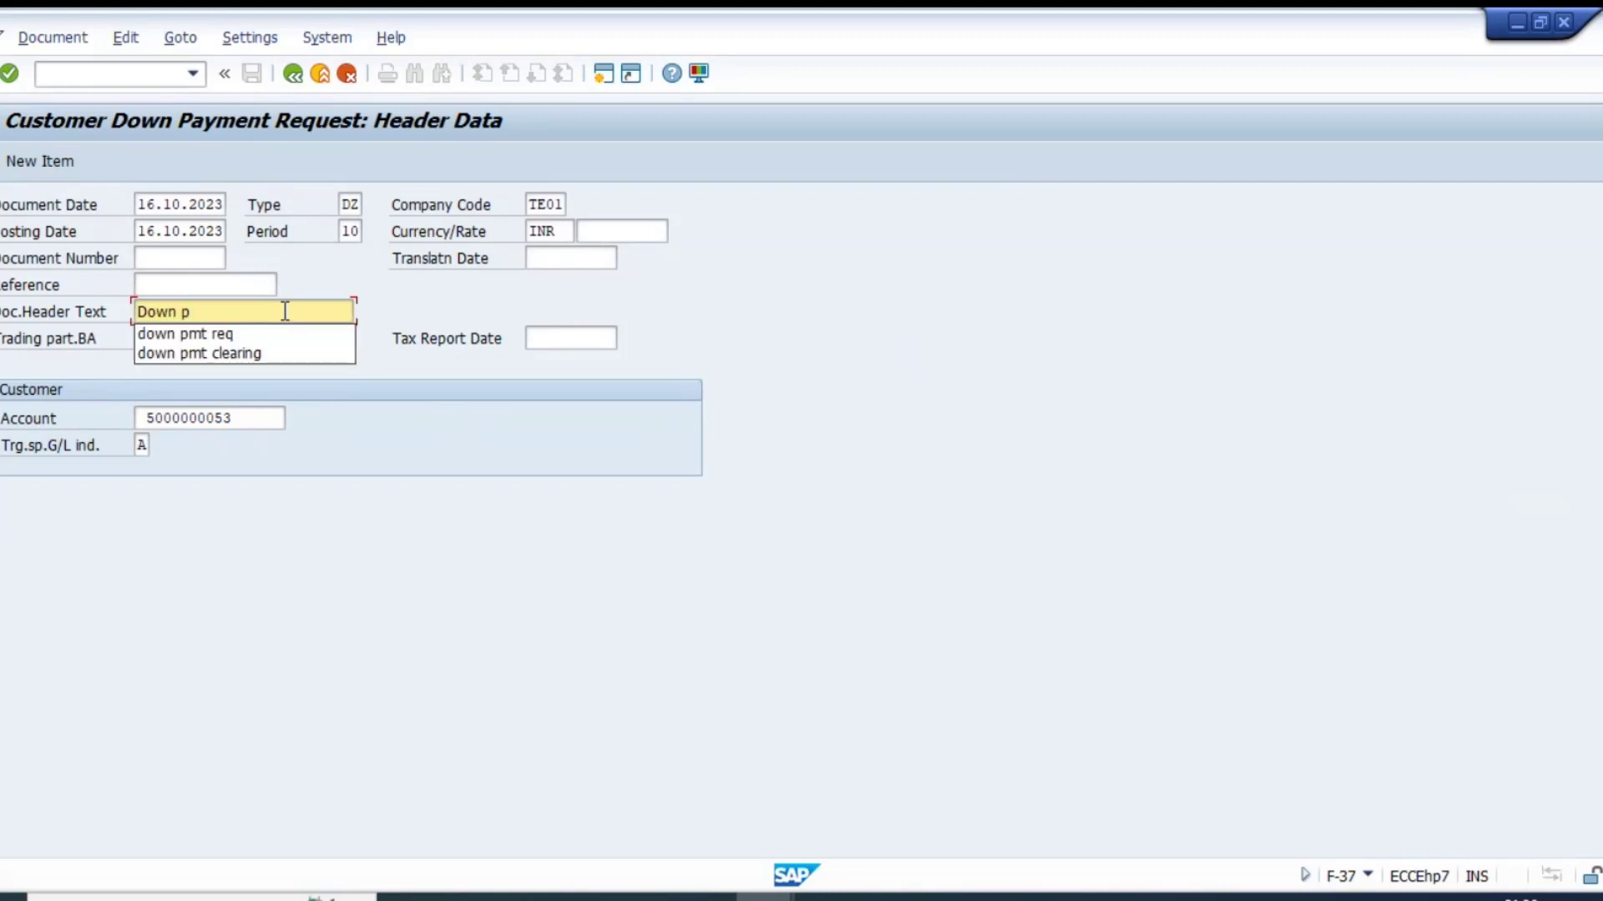
pyautogui.press('Down')
pyautogui.press('Return')
pyautogui.write('customer')
pyautogui.press('Return')
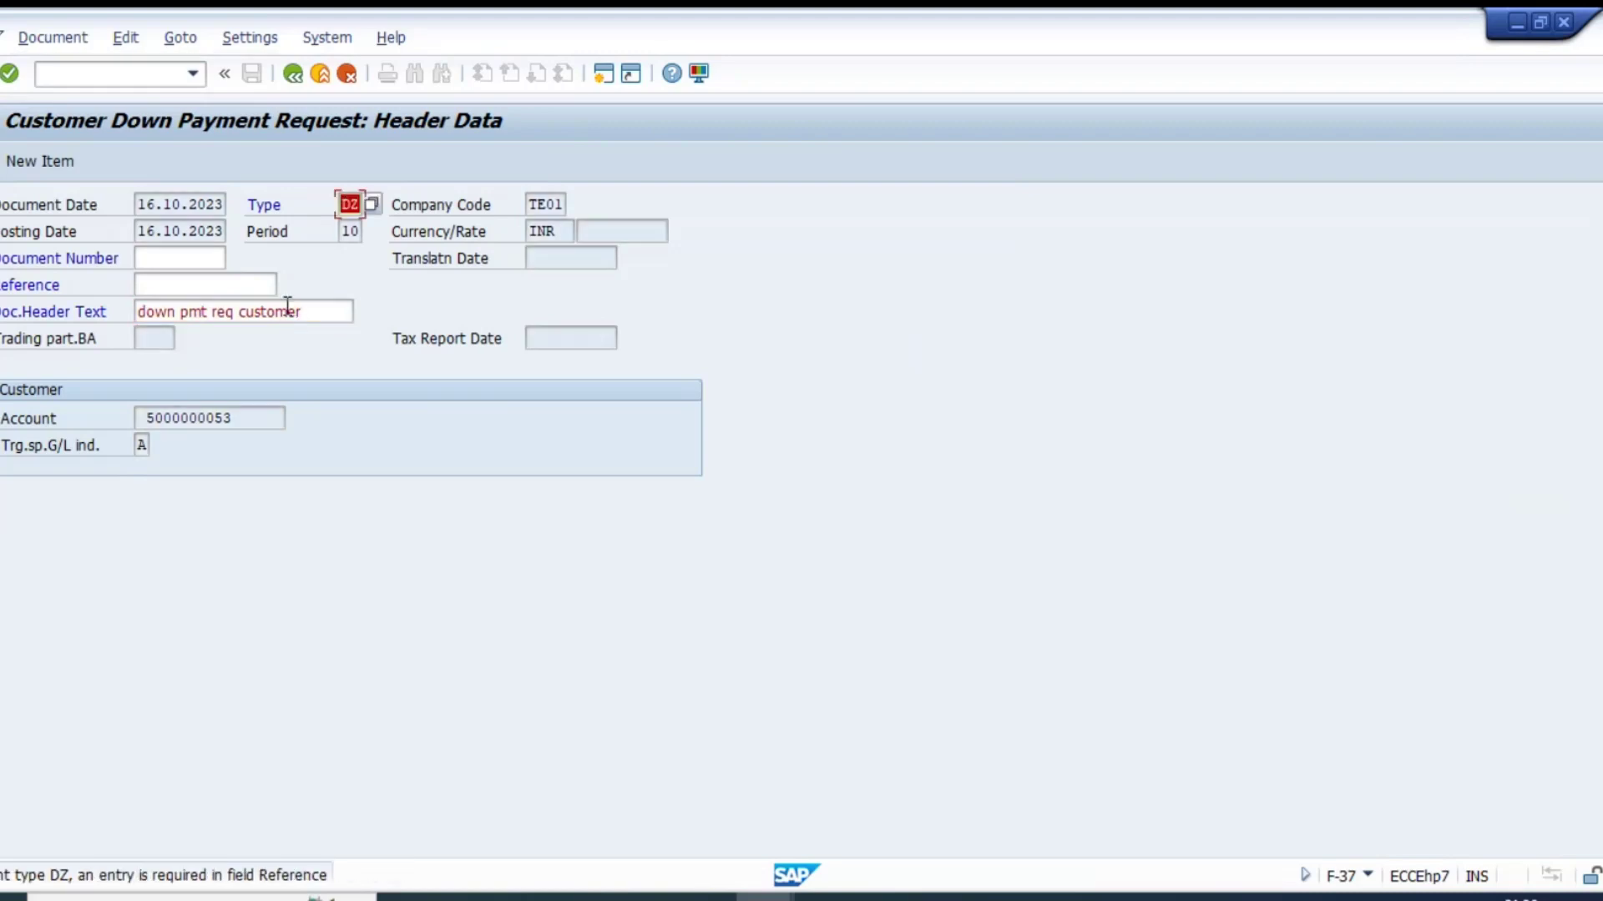
pyautogui.click(193, 285)
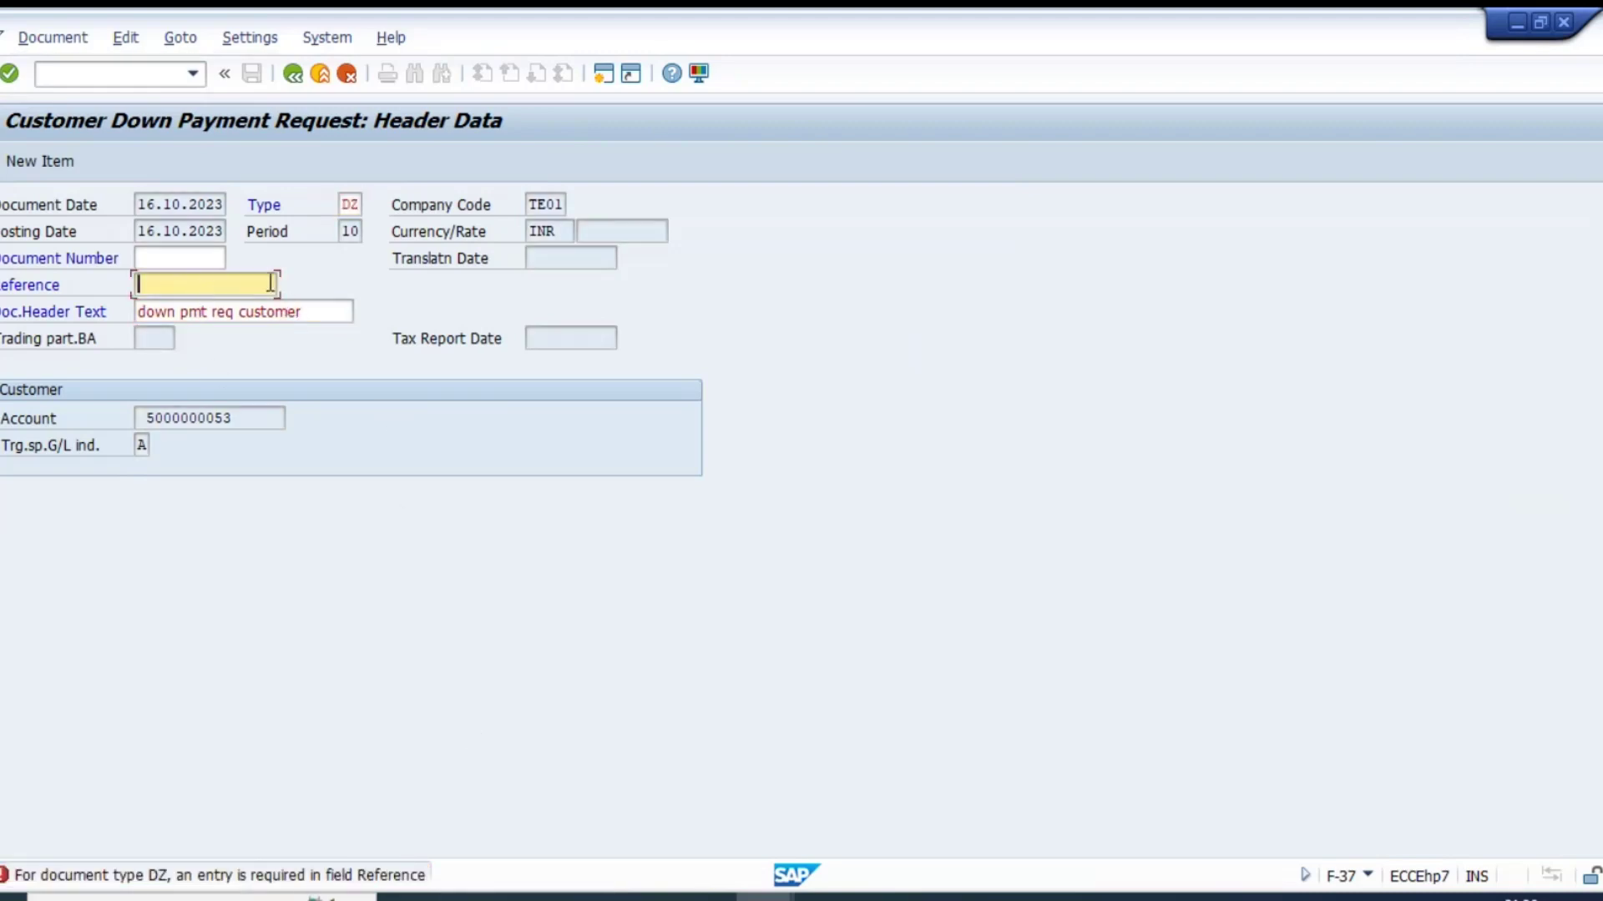
# - Post the request with reference 'Down pay', amount 6500, due date 16.10.2023 and an item text
pyautogui.write('Down pay')
pyautogui.press('Return')
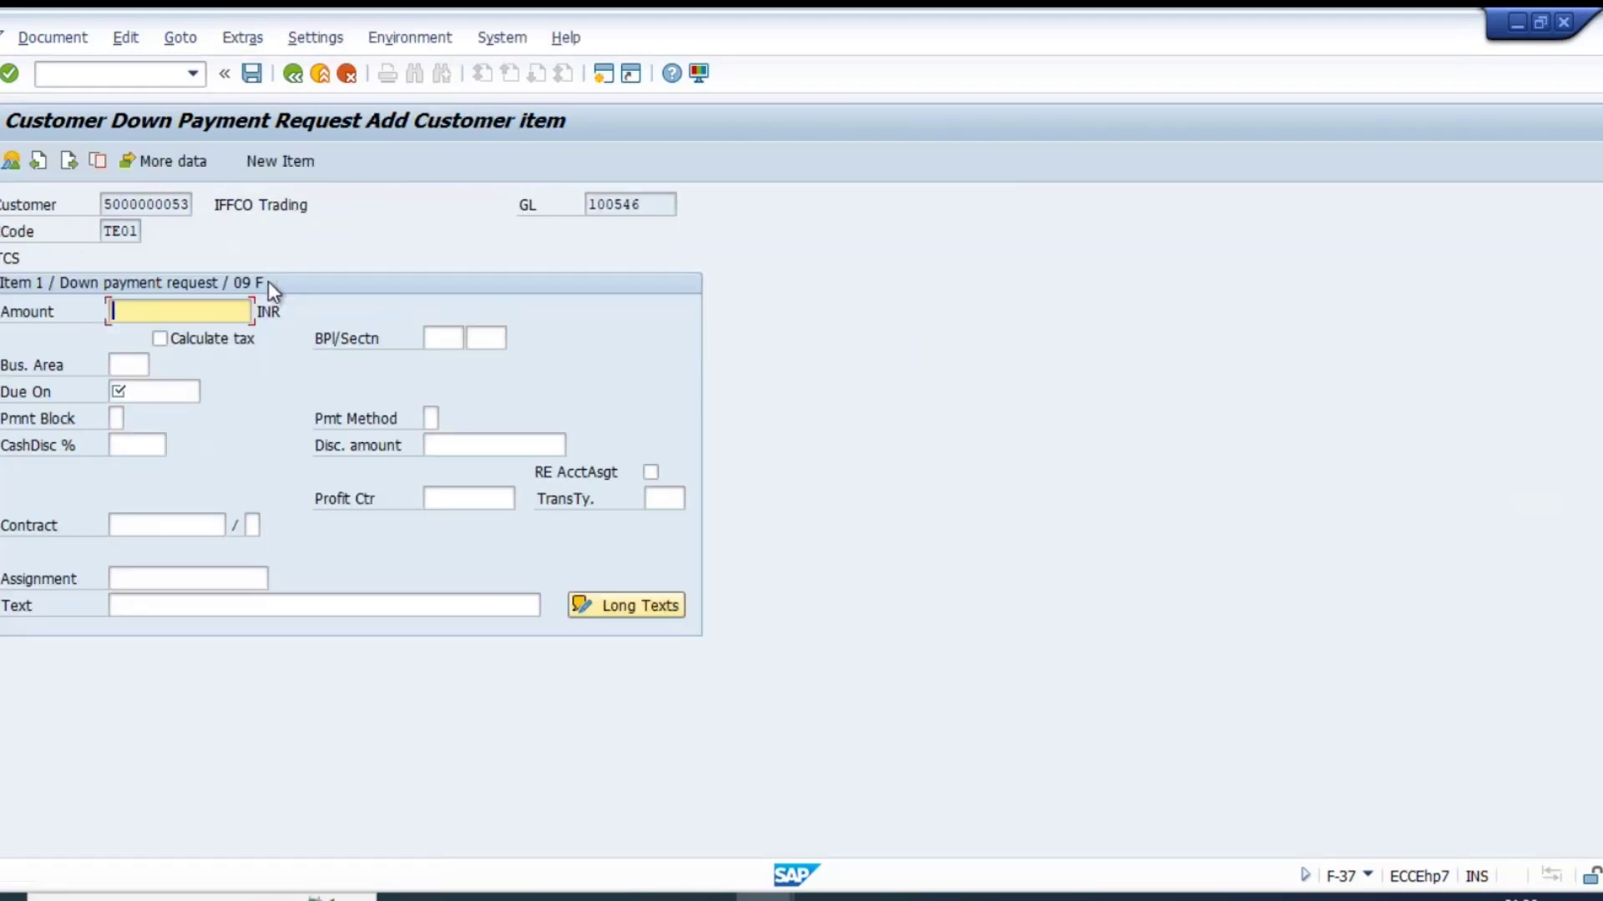
pyautogui.write('6500')
pyautogui.press('Tab')
pyautogui.press('Tab')
pyautogui.press('Tab')
pyautogui.press('Tab')
pyautogui.press('Tab')
pyautogui.click(129, 393)
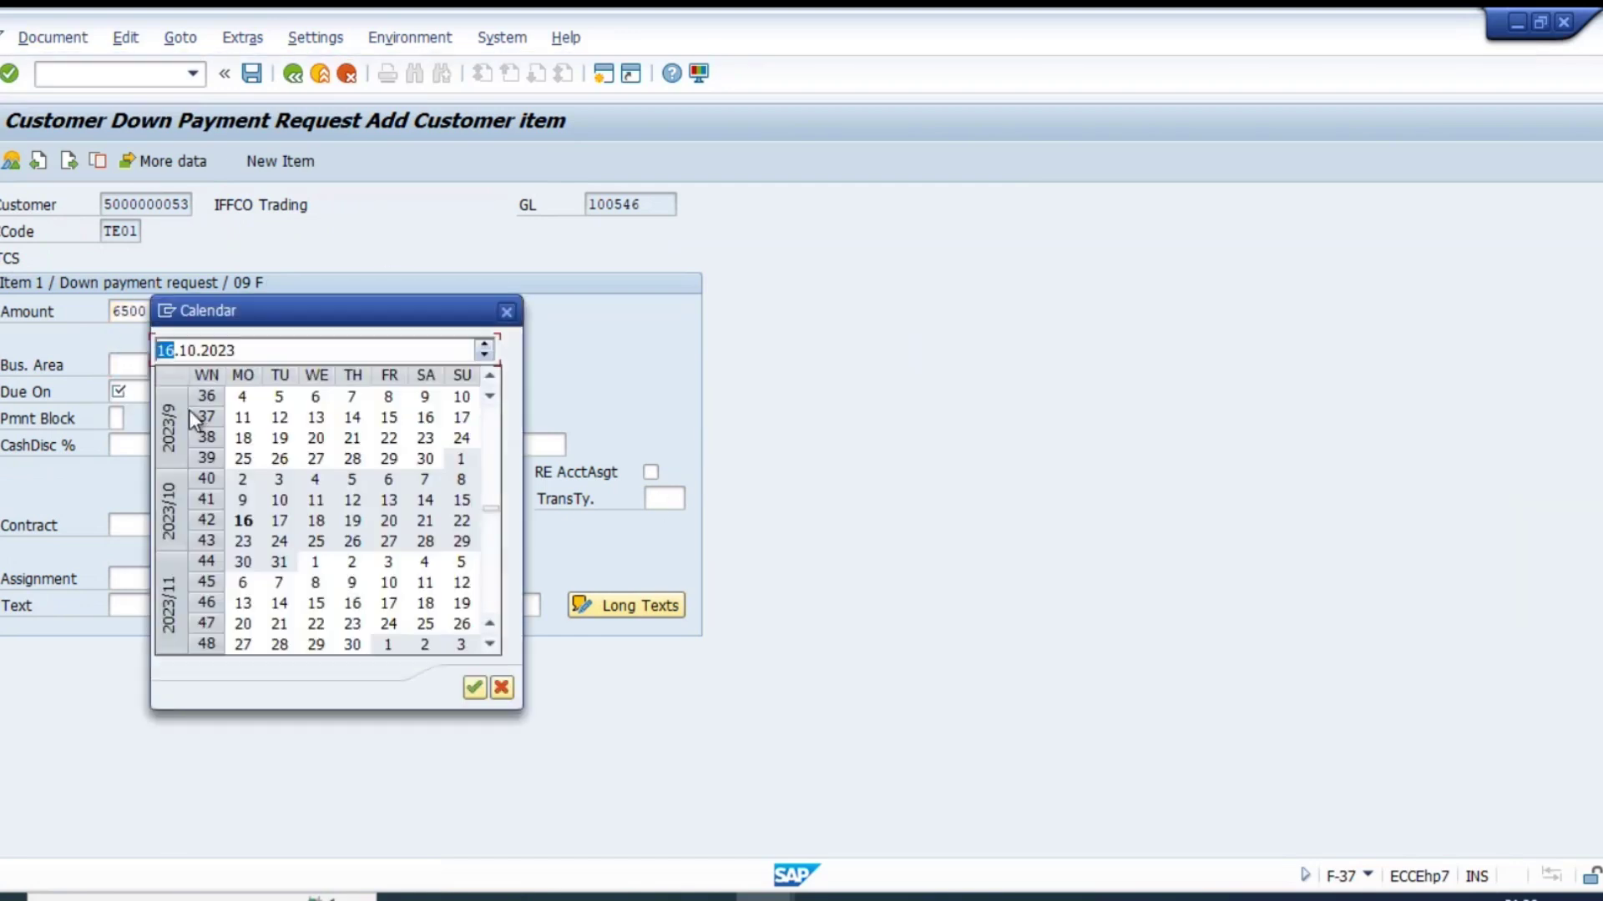
pyautogui.doubleClick(243, 519)
pyautogui.click(222, 605)
pyautogui.write('down payment to customer 5000000053')
pyautogui.press('Return')
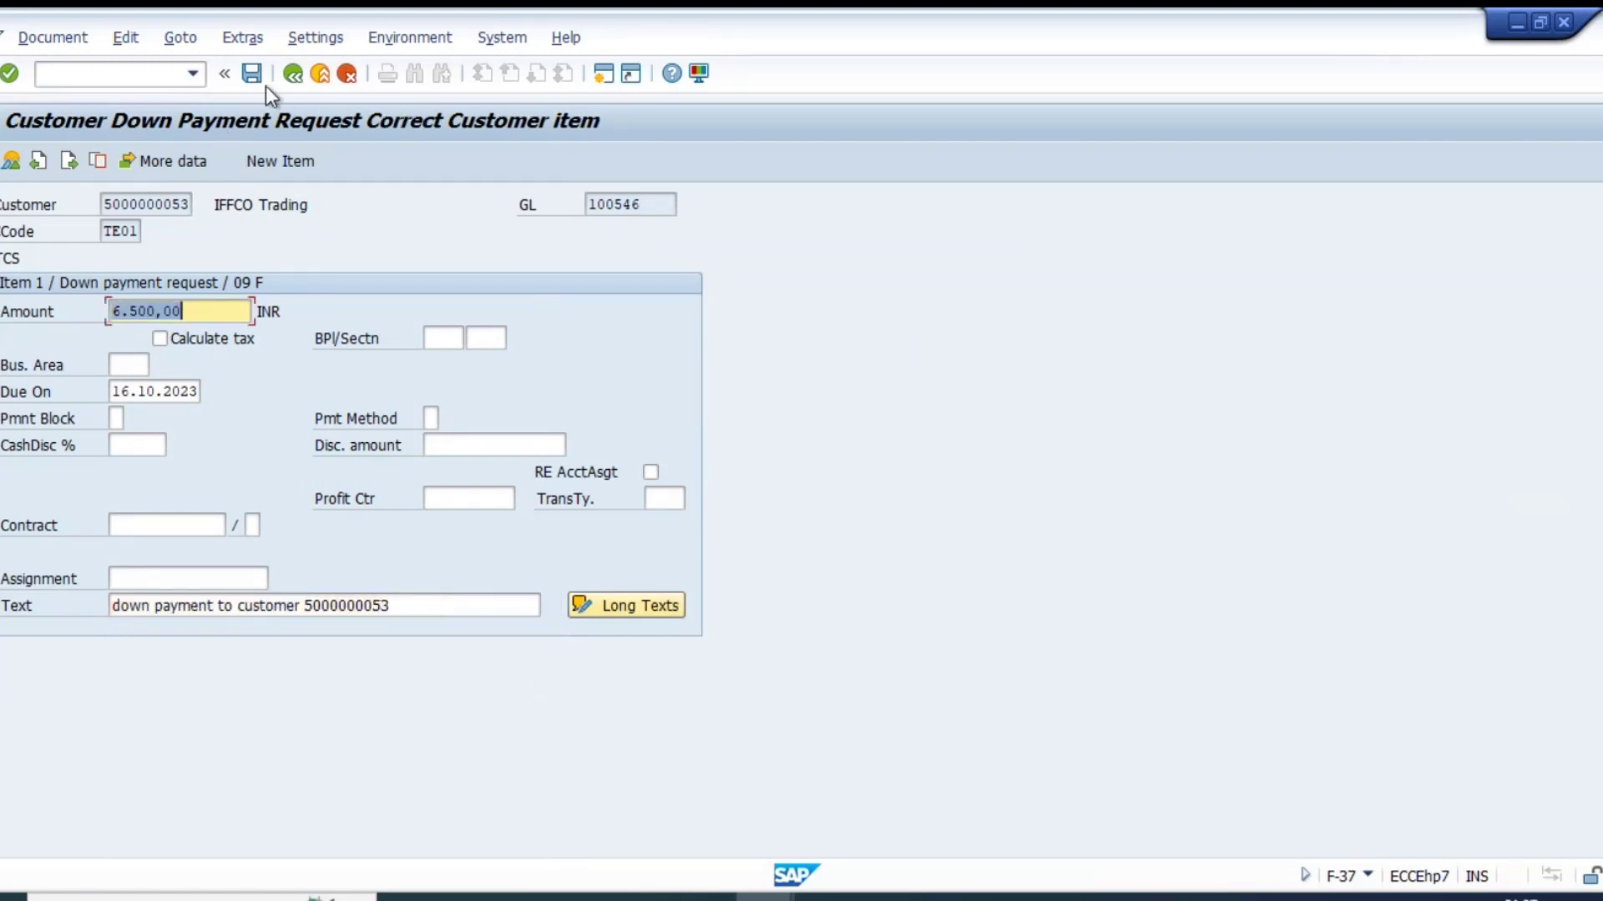
pyautogui.click(257, 77)
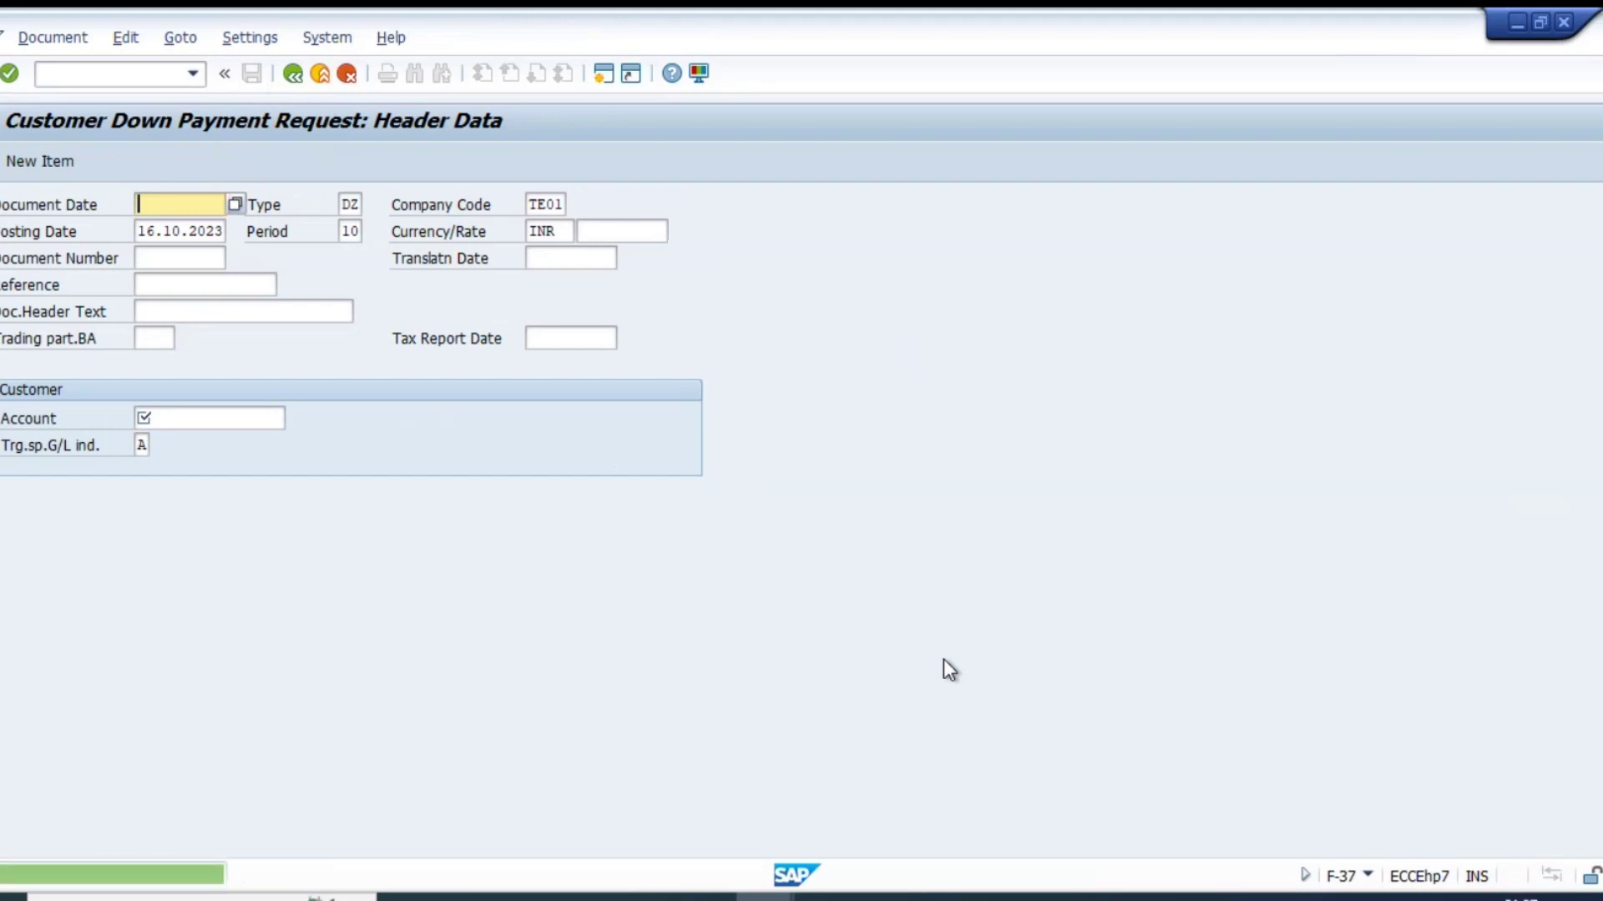
# - Confirm the request appears in FBL5N with noted items included, then leave F-37
pyautogui.hotkey('alt', 'Tab')
pyautogui.scroll(-2, 529, 740)
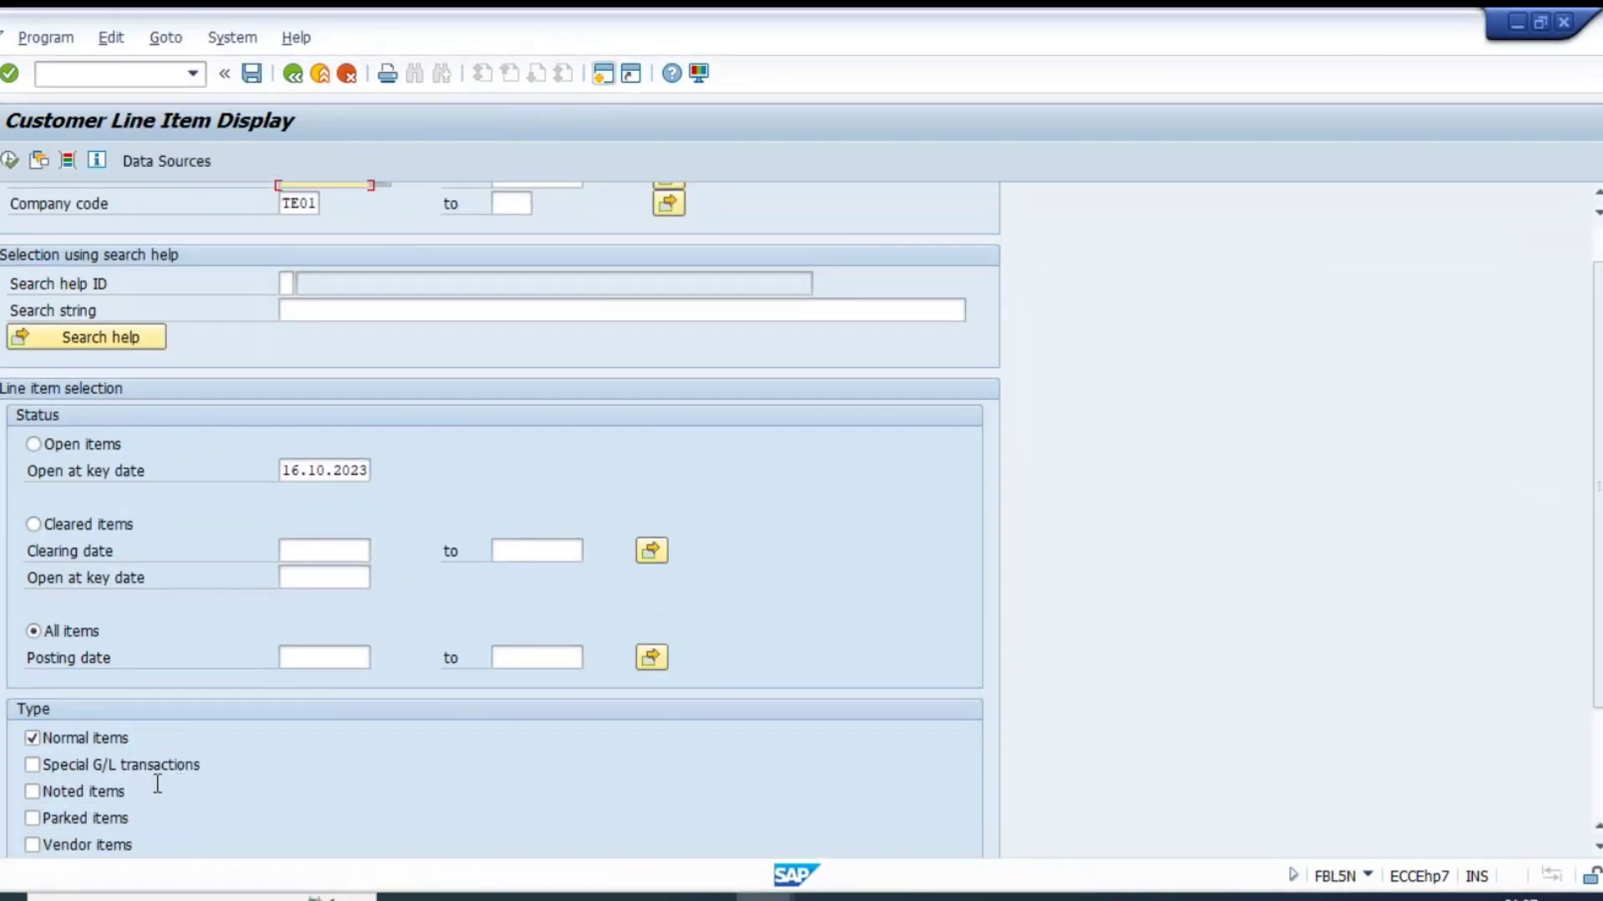
pyautogui.click(86, 776)
pyautogui.click(10, 160)
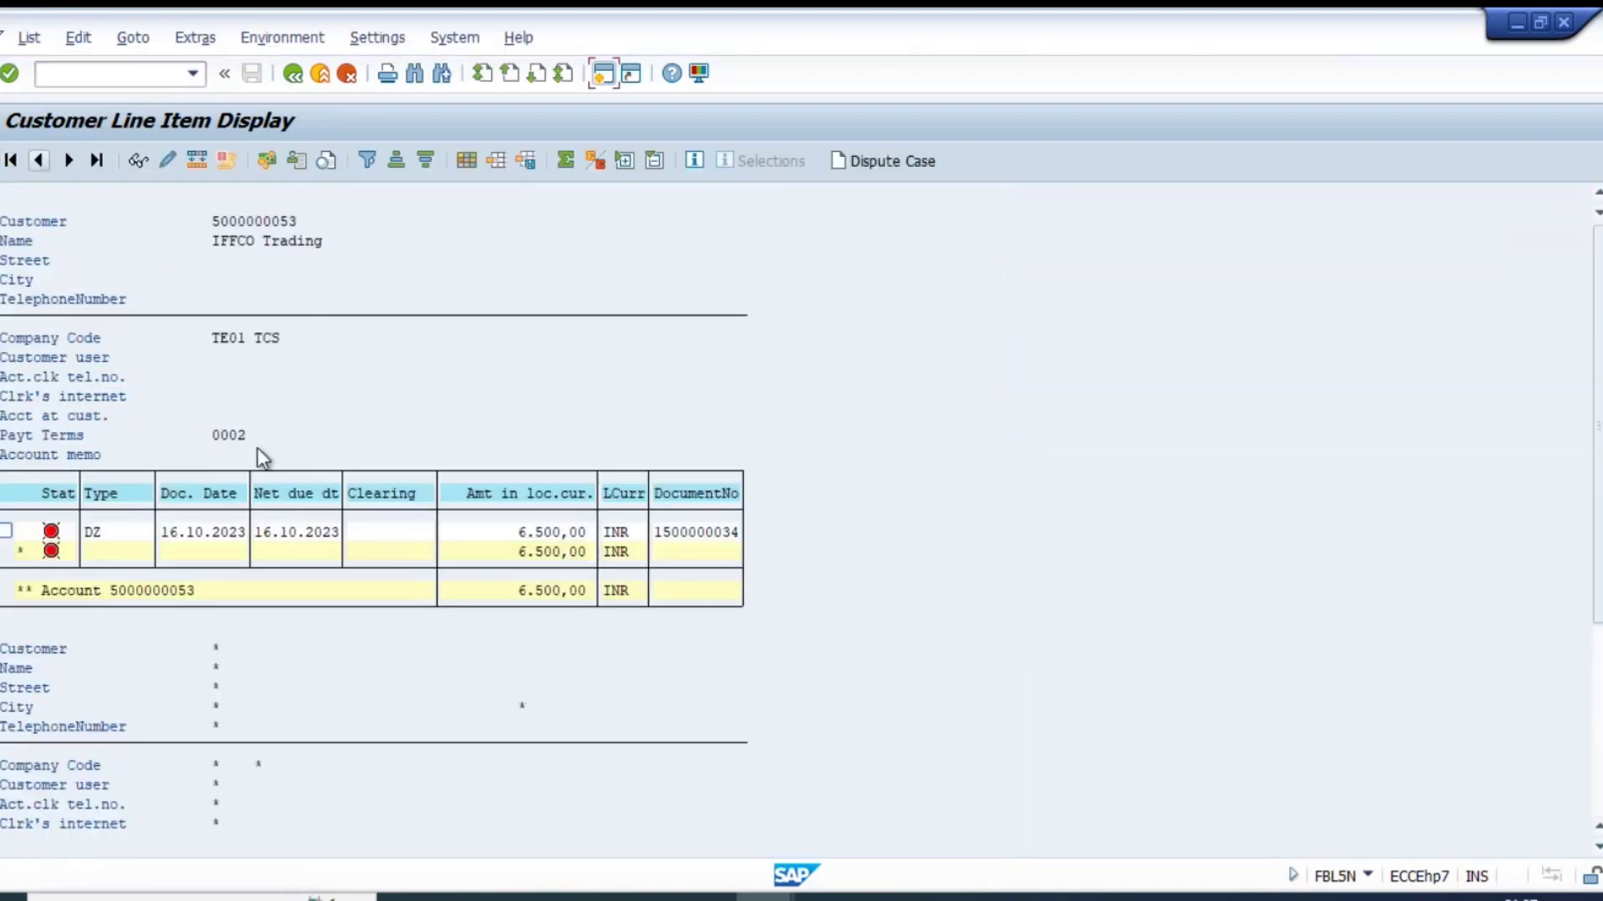
pyautogui.click(496, 533)
pyautogui.hotkey('alt', 'Tab')
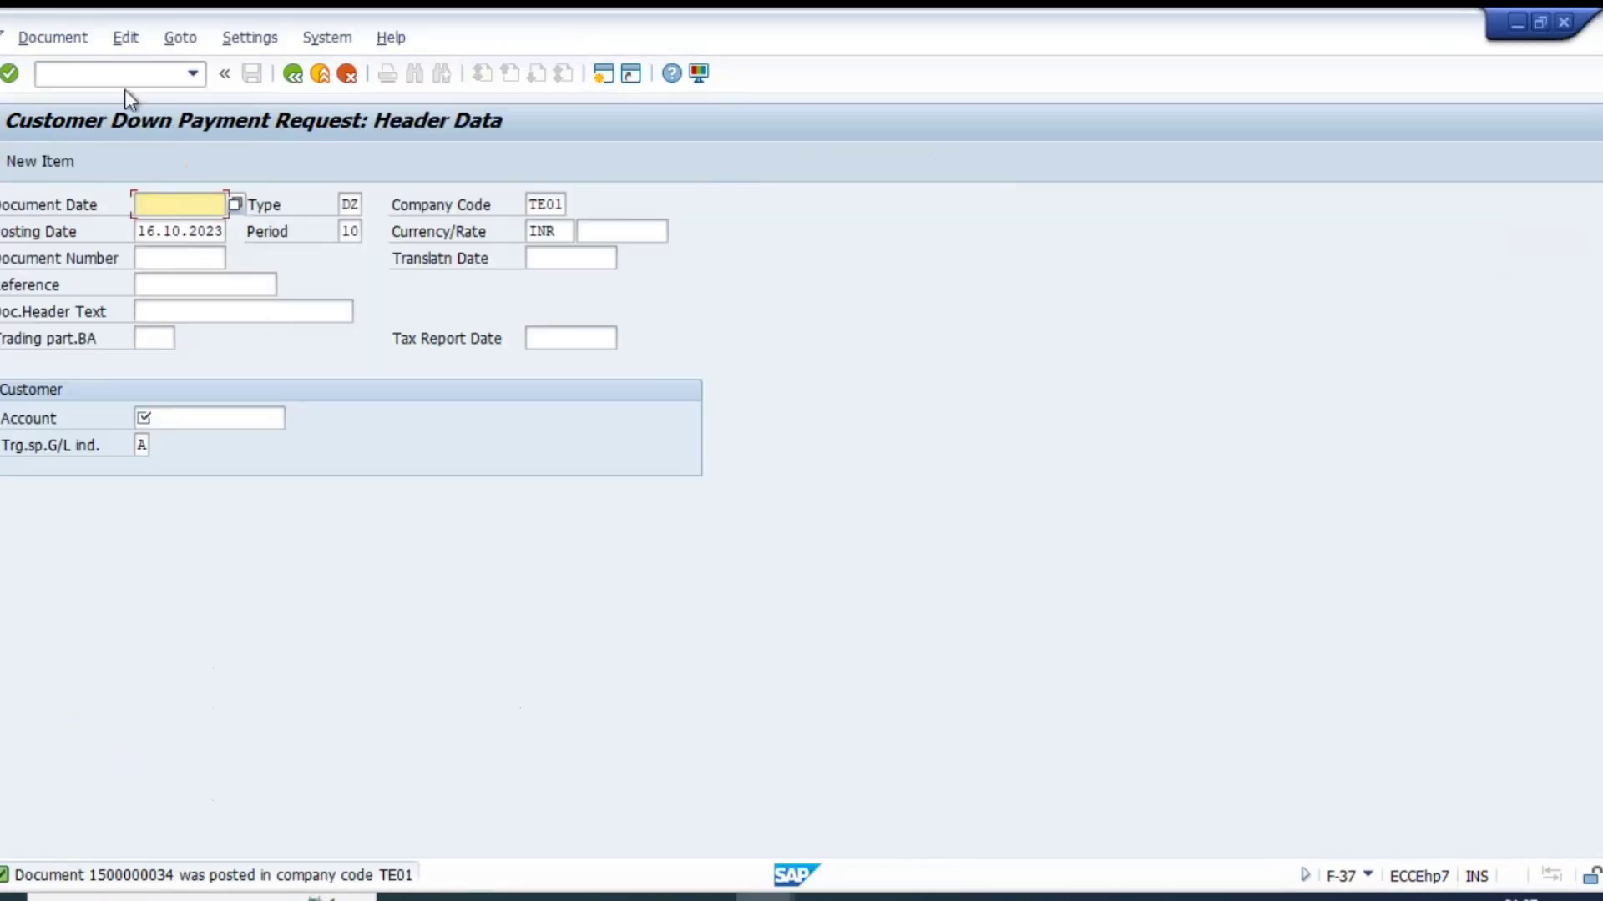
pyautogui.click(314, 74)
# - Start F-29 with document date 16.10.2023 and the correct customer account
pyautogui.click(316, 506)
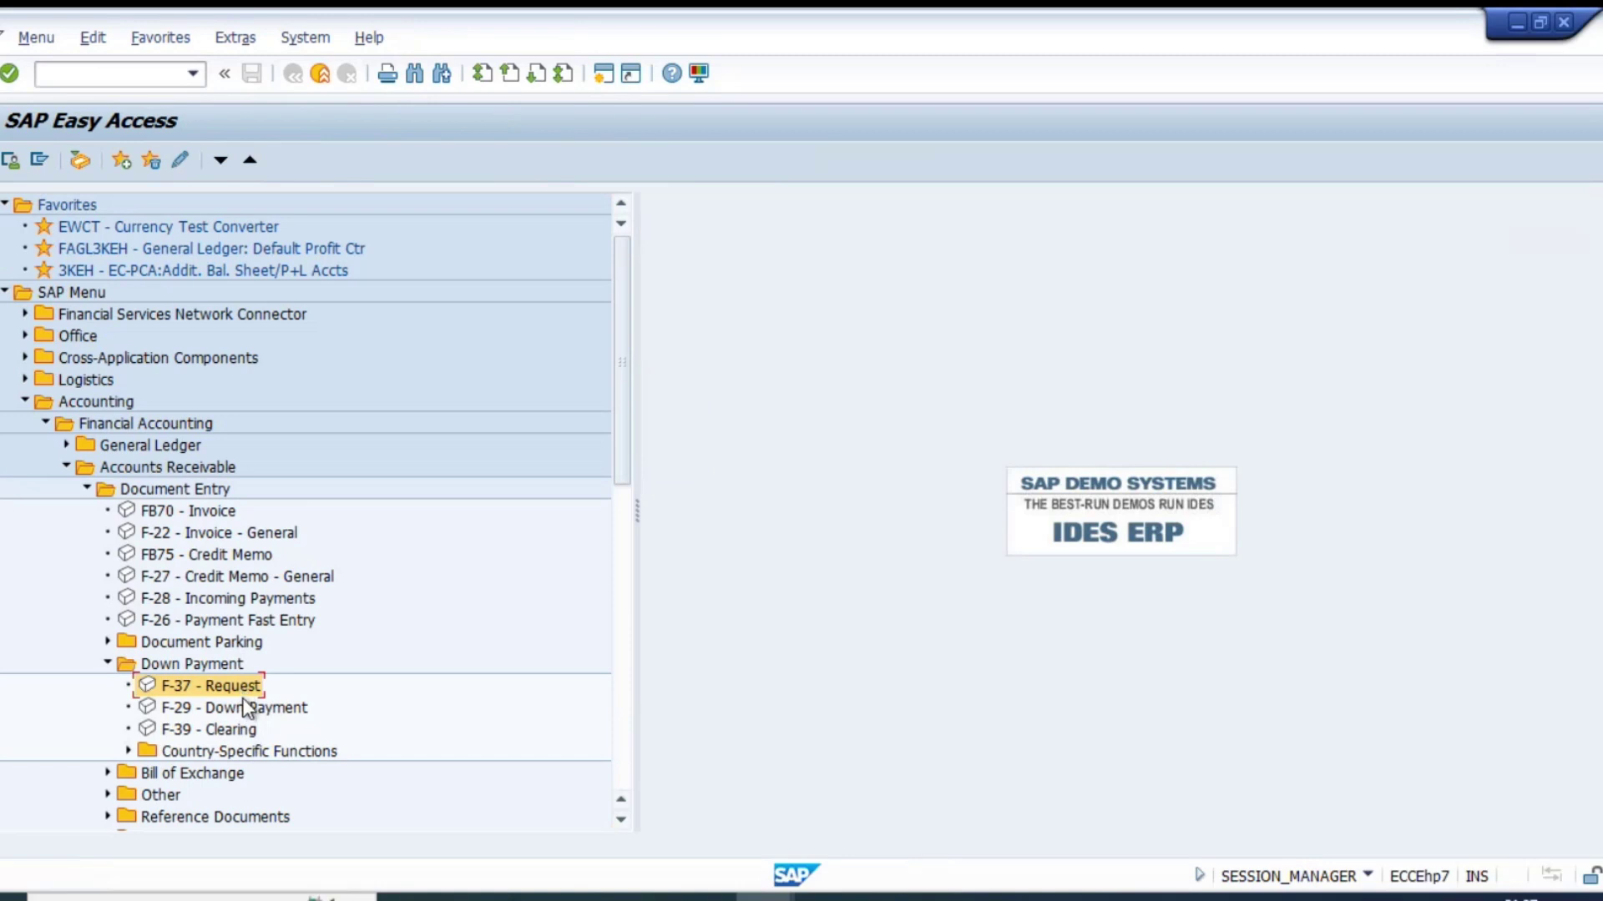
pyautogui.click(227, 708)
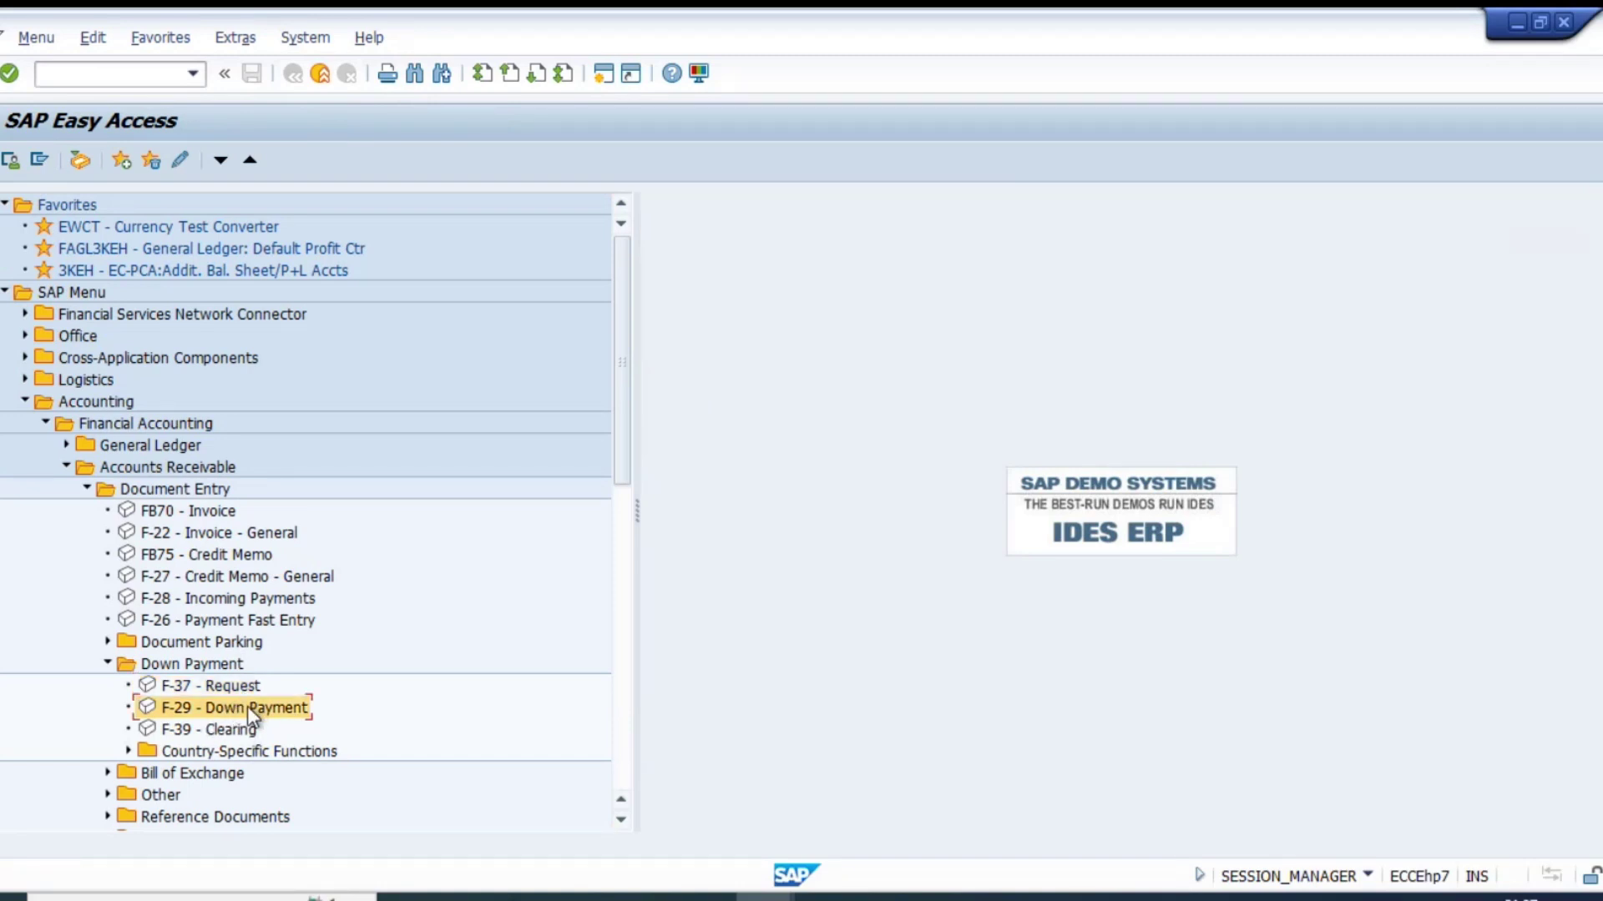
pyautogui.doubleClick(247, 706)
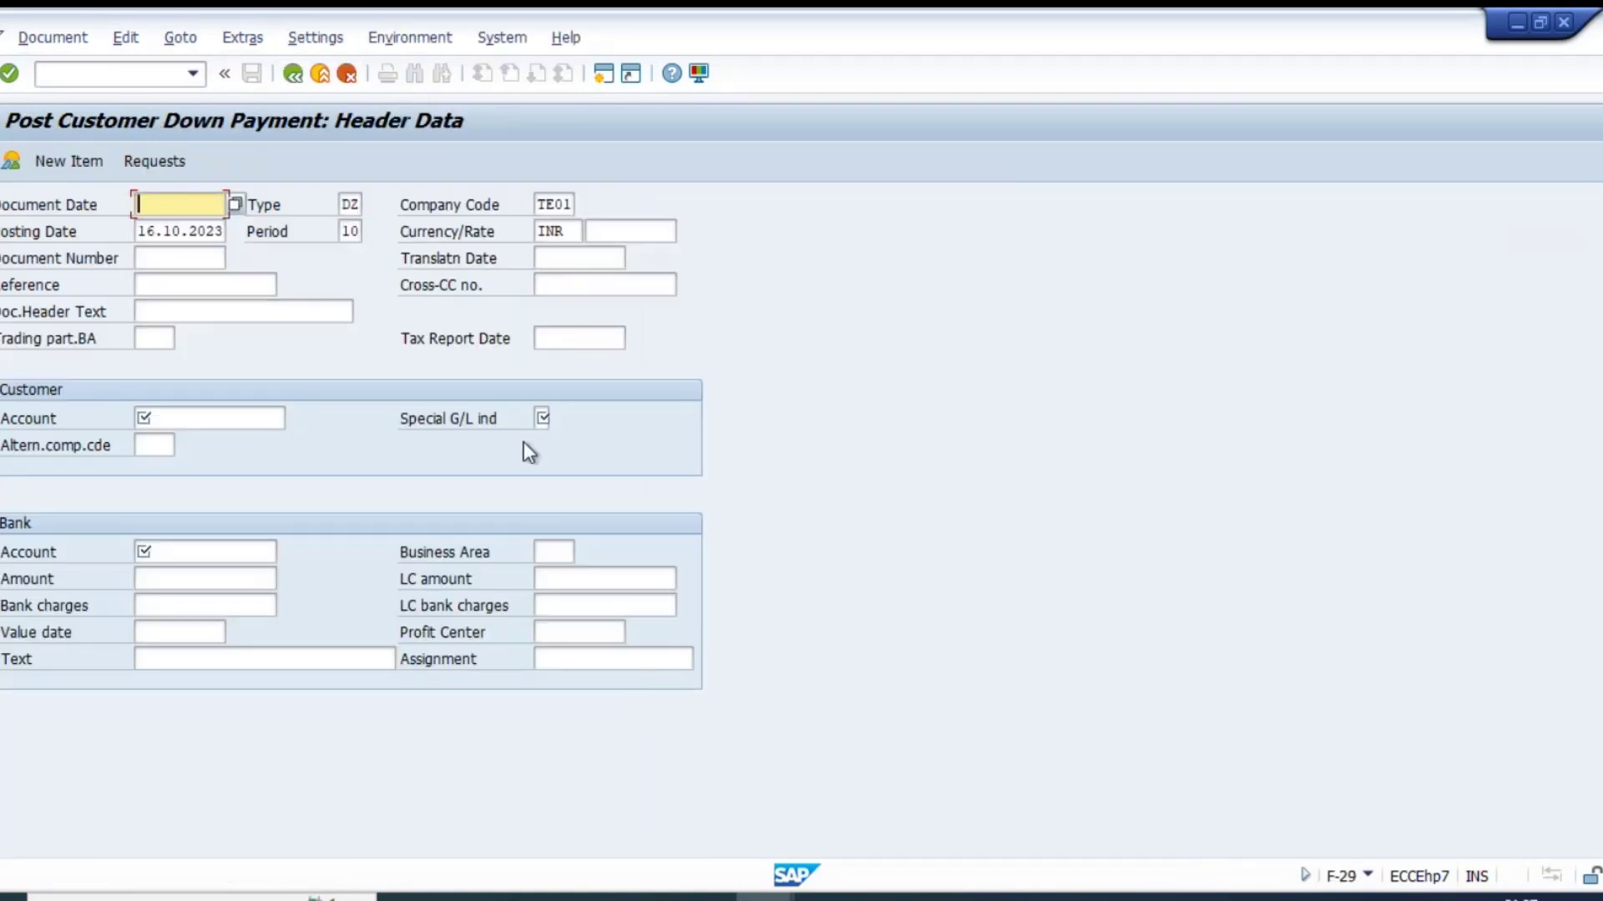
pyautogui.write('16.10.2023')
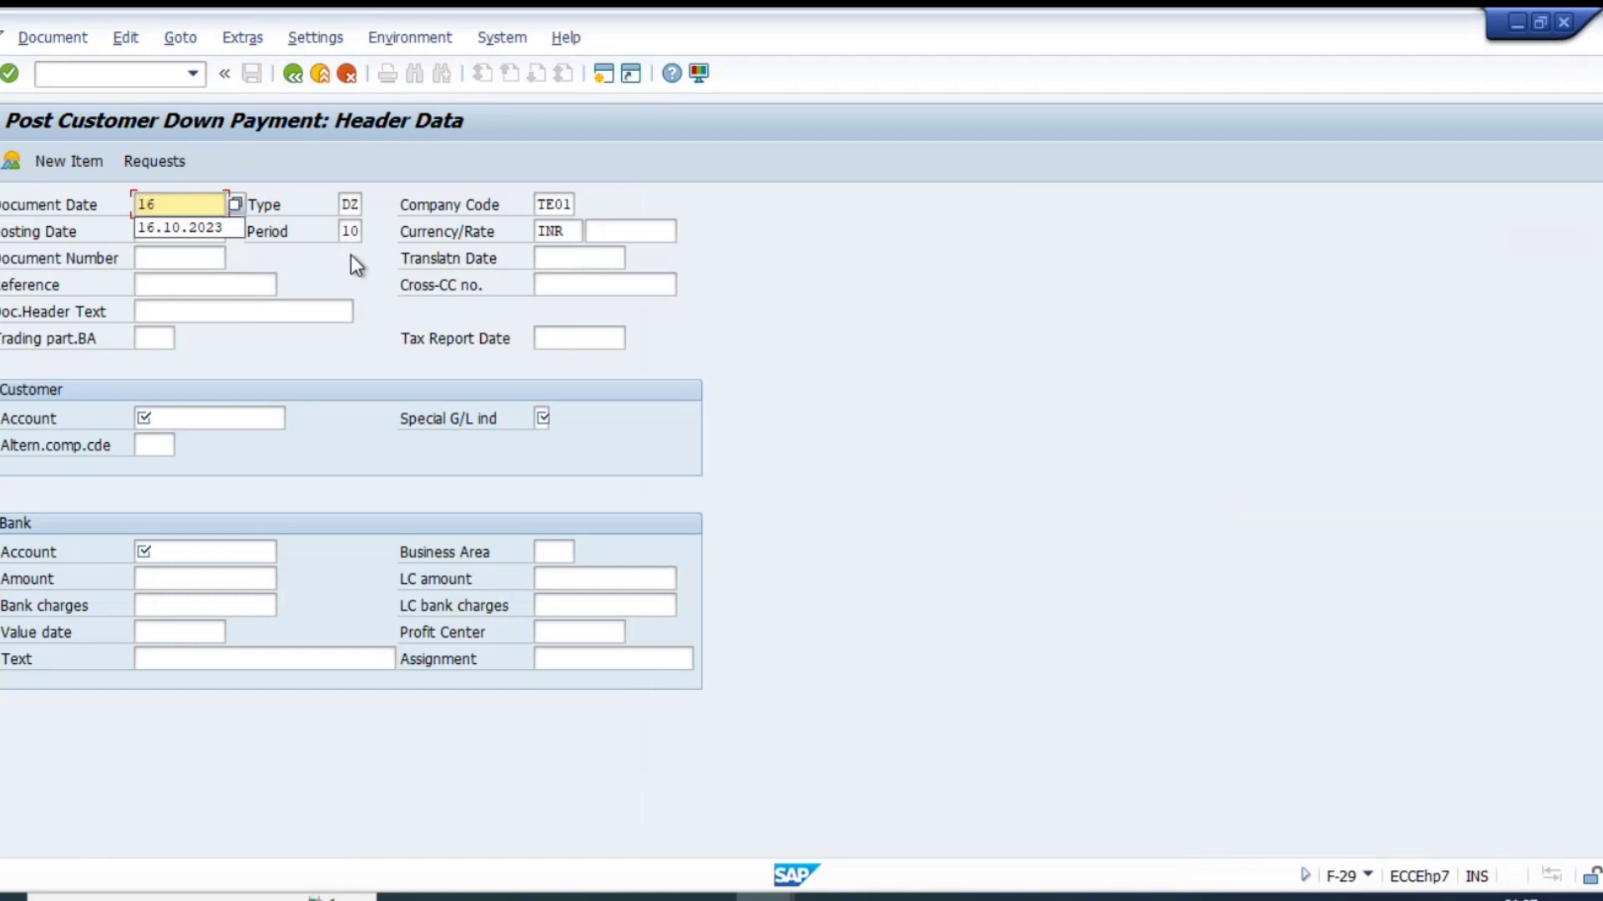
pyautogui.press('Tab')
pyautogui.press('Tab')
pyautogui.press('Tab')
pyautogui.press('Tab')
pyautogui.press('Tab')
pyautogui.press('Tab')
pyautogui.press('Tab')
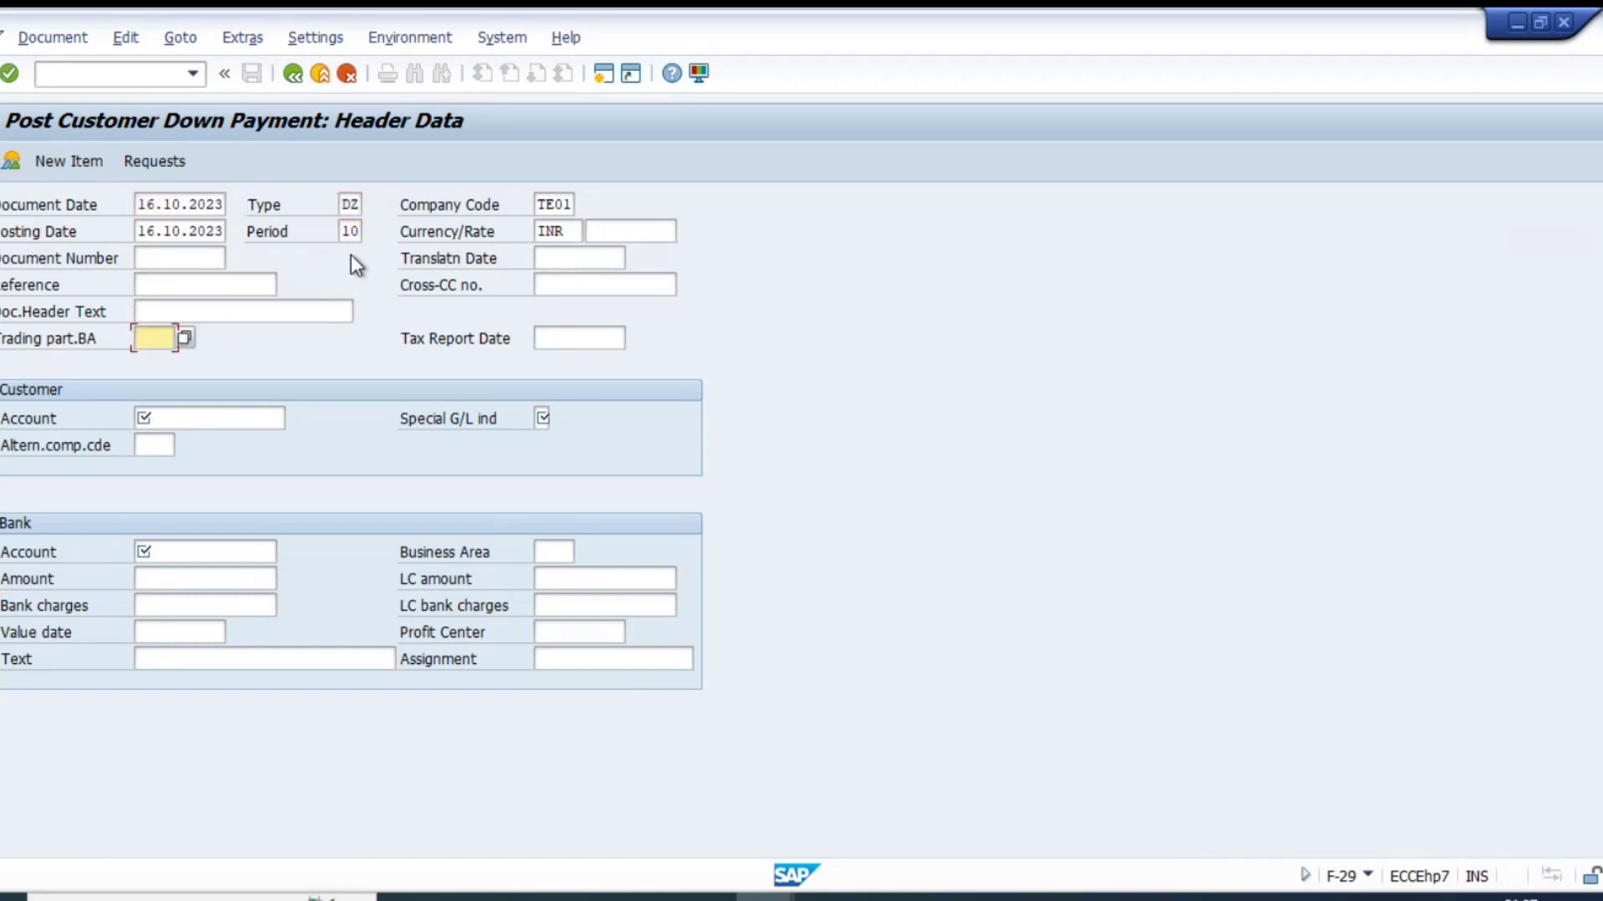
pyautogui.press('BackSpace')
pyautogui.press('Down')
pyautogui.press('Return')
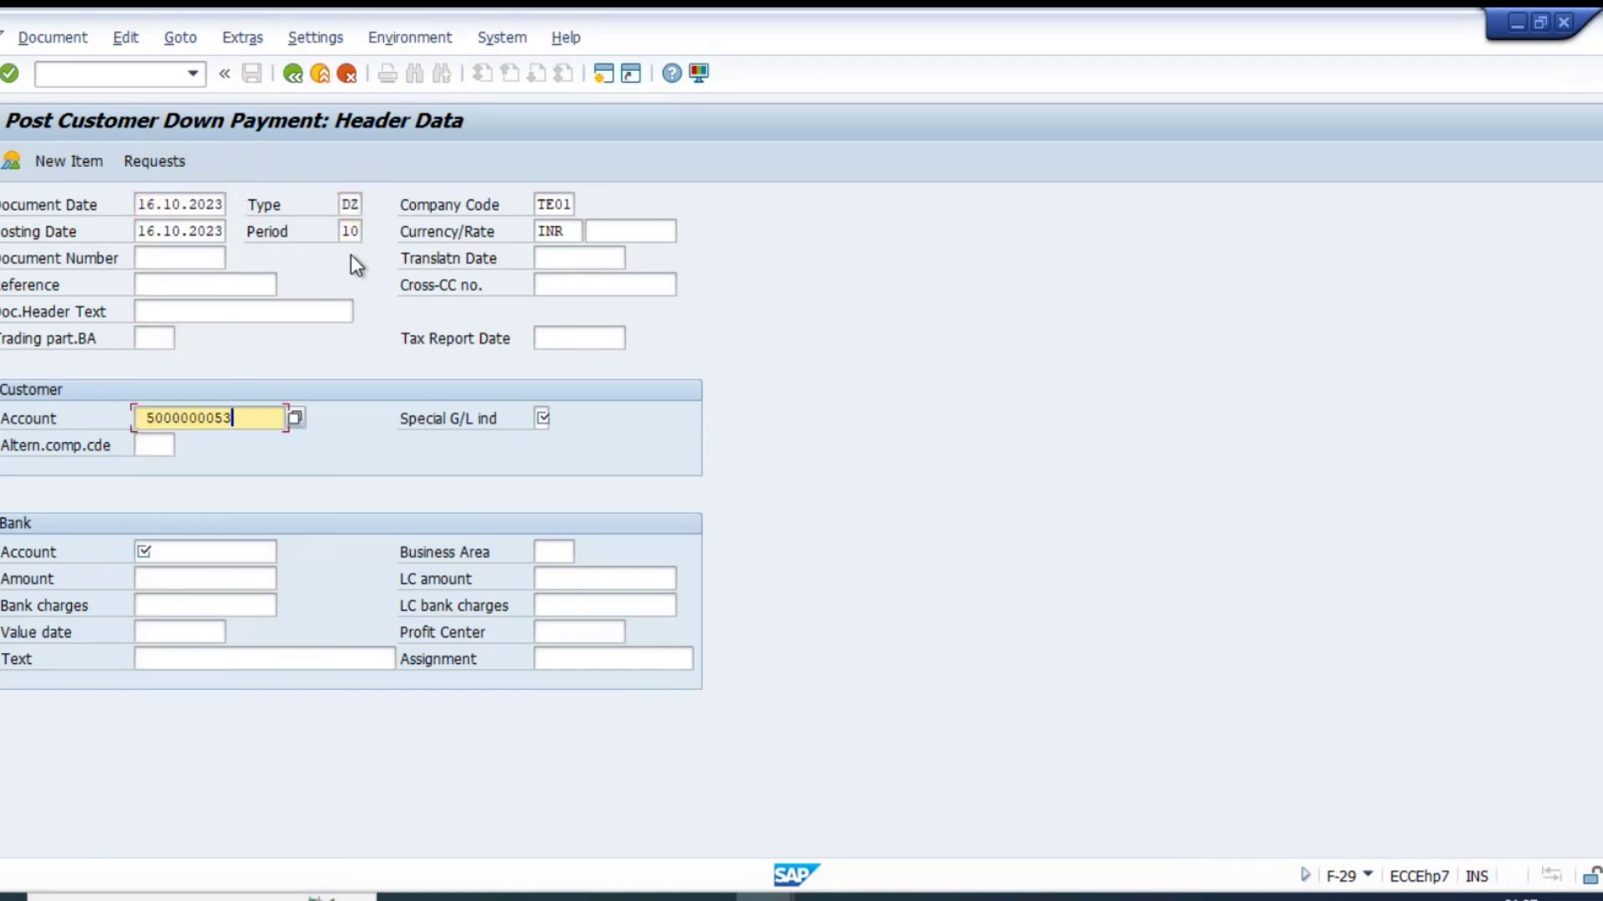
pyautogui.press('Left')
pyautogui.press('Delete')
pyautogui.write('3')
pyautogui.press('Home')
# - Set special G/L indicator A, bank account 700132, amount 6500 and text 'agnst request'
pyautogui.click(543, 419)
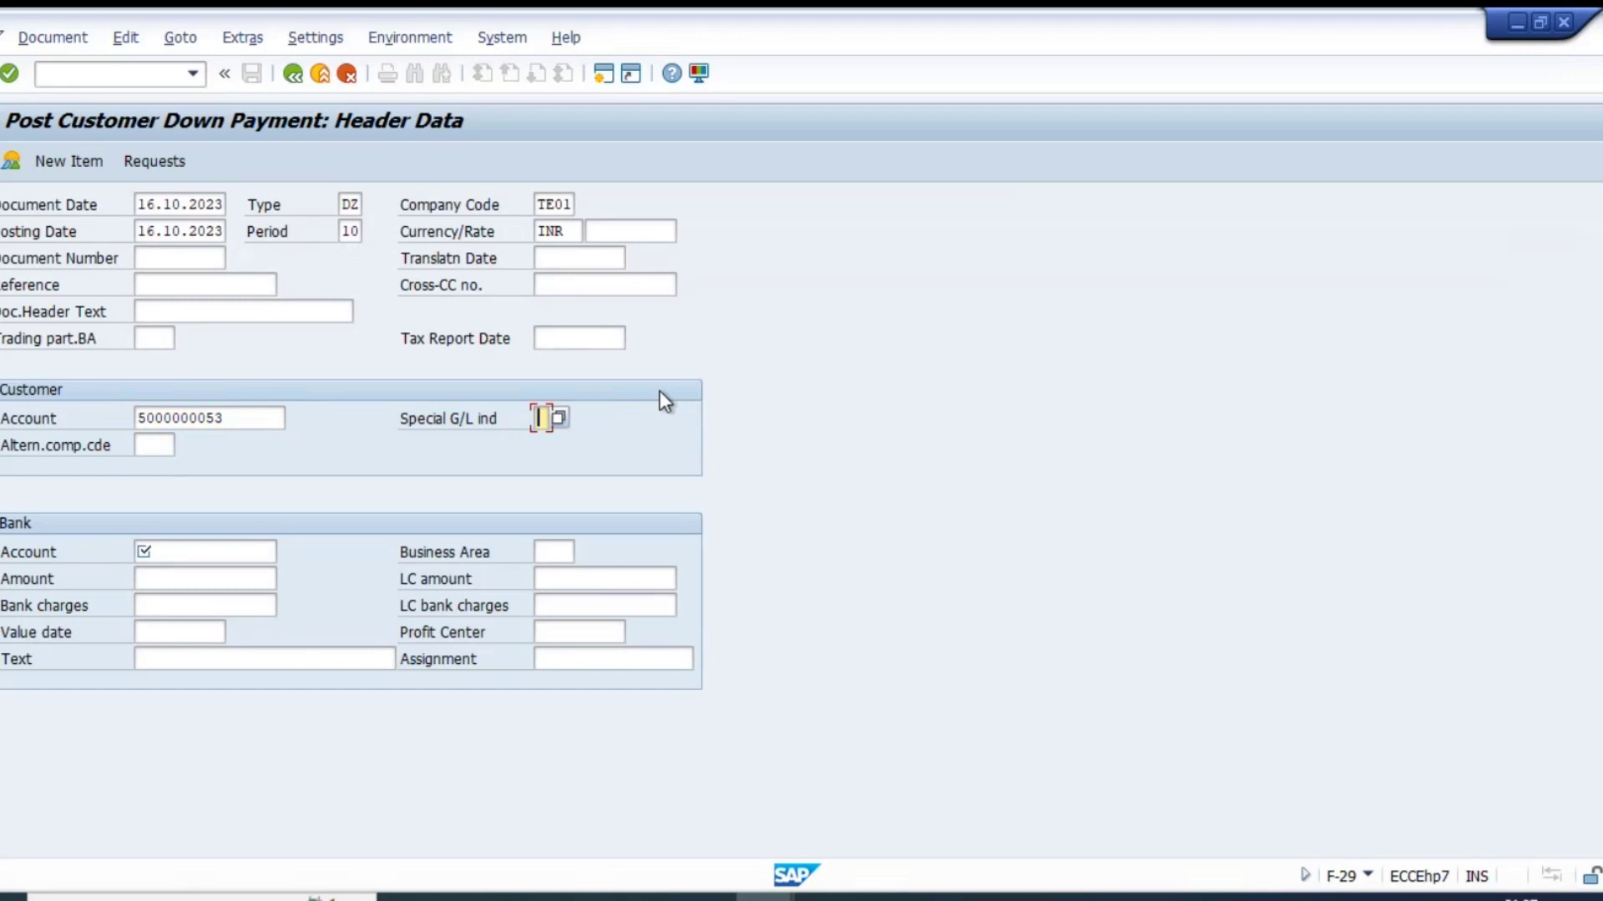
pyautogui.write('A')
pyautogui.press('Tab')
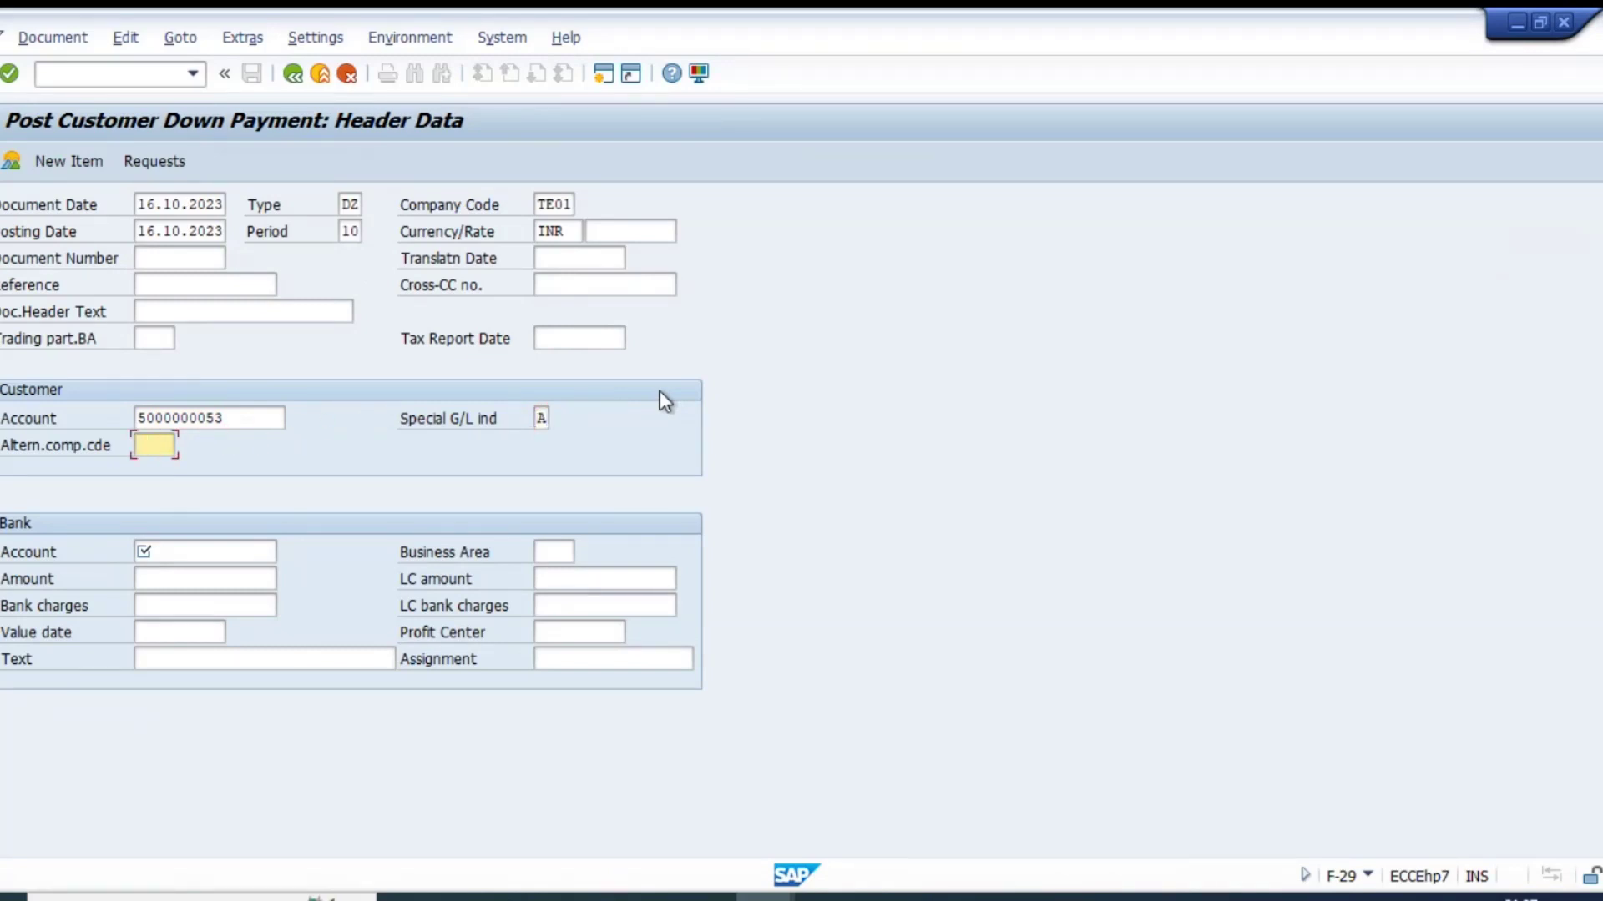
pyautogui.press('Tab')
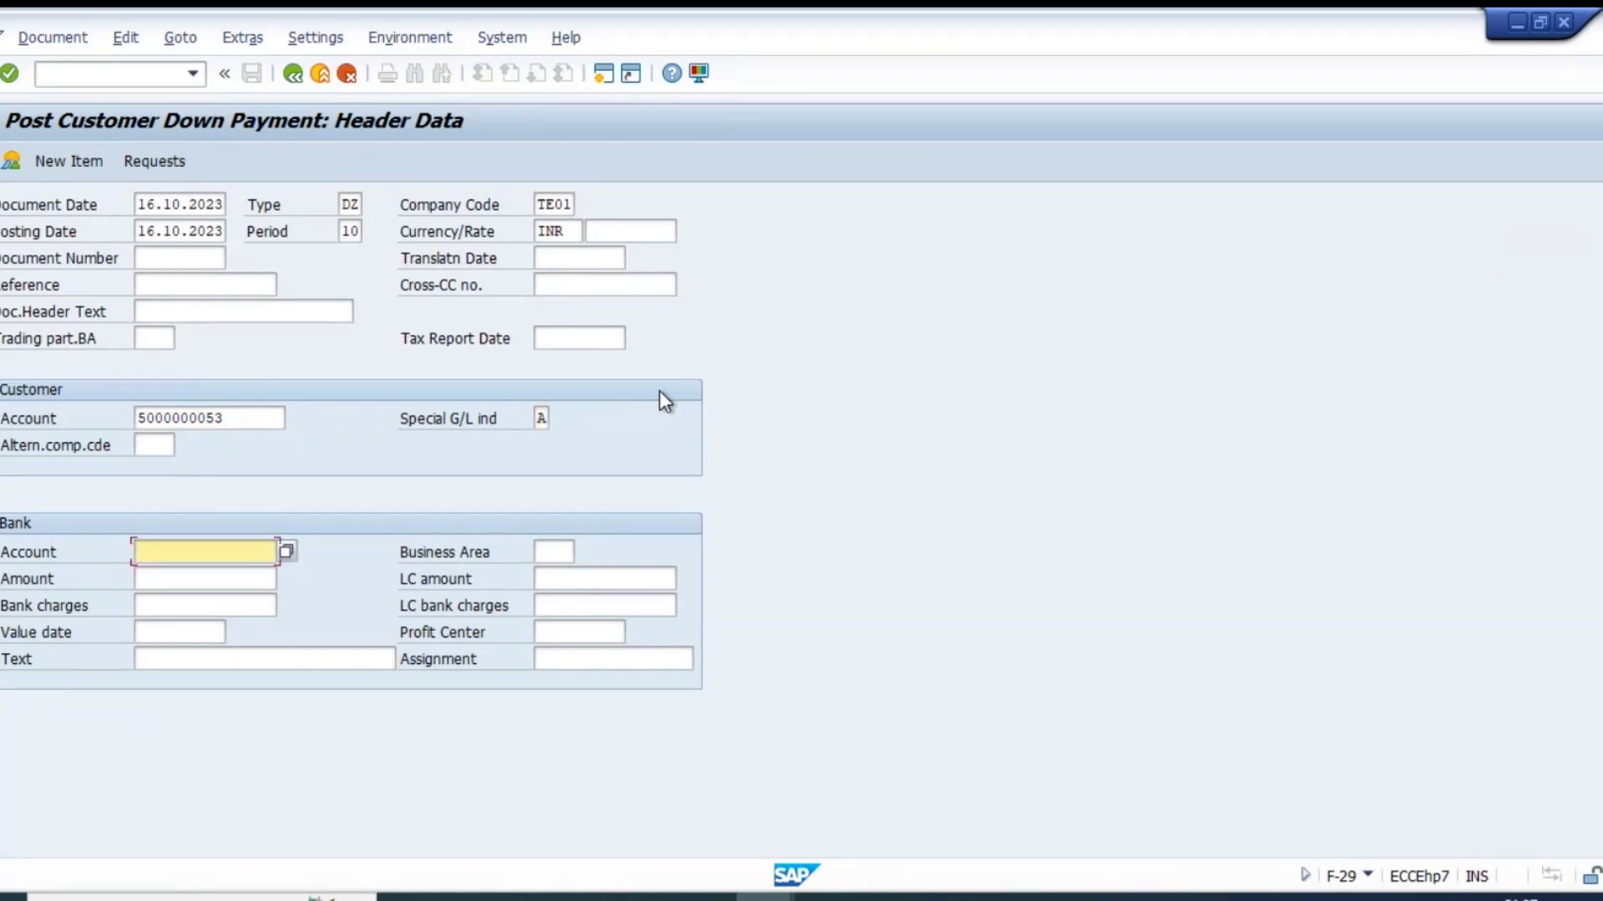
pyautogui.write('700132')
pyautogui.press('Tab')
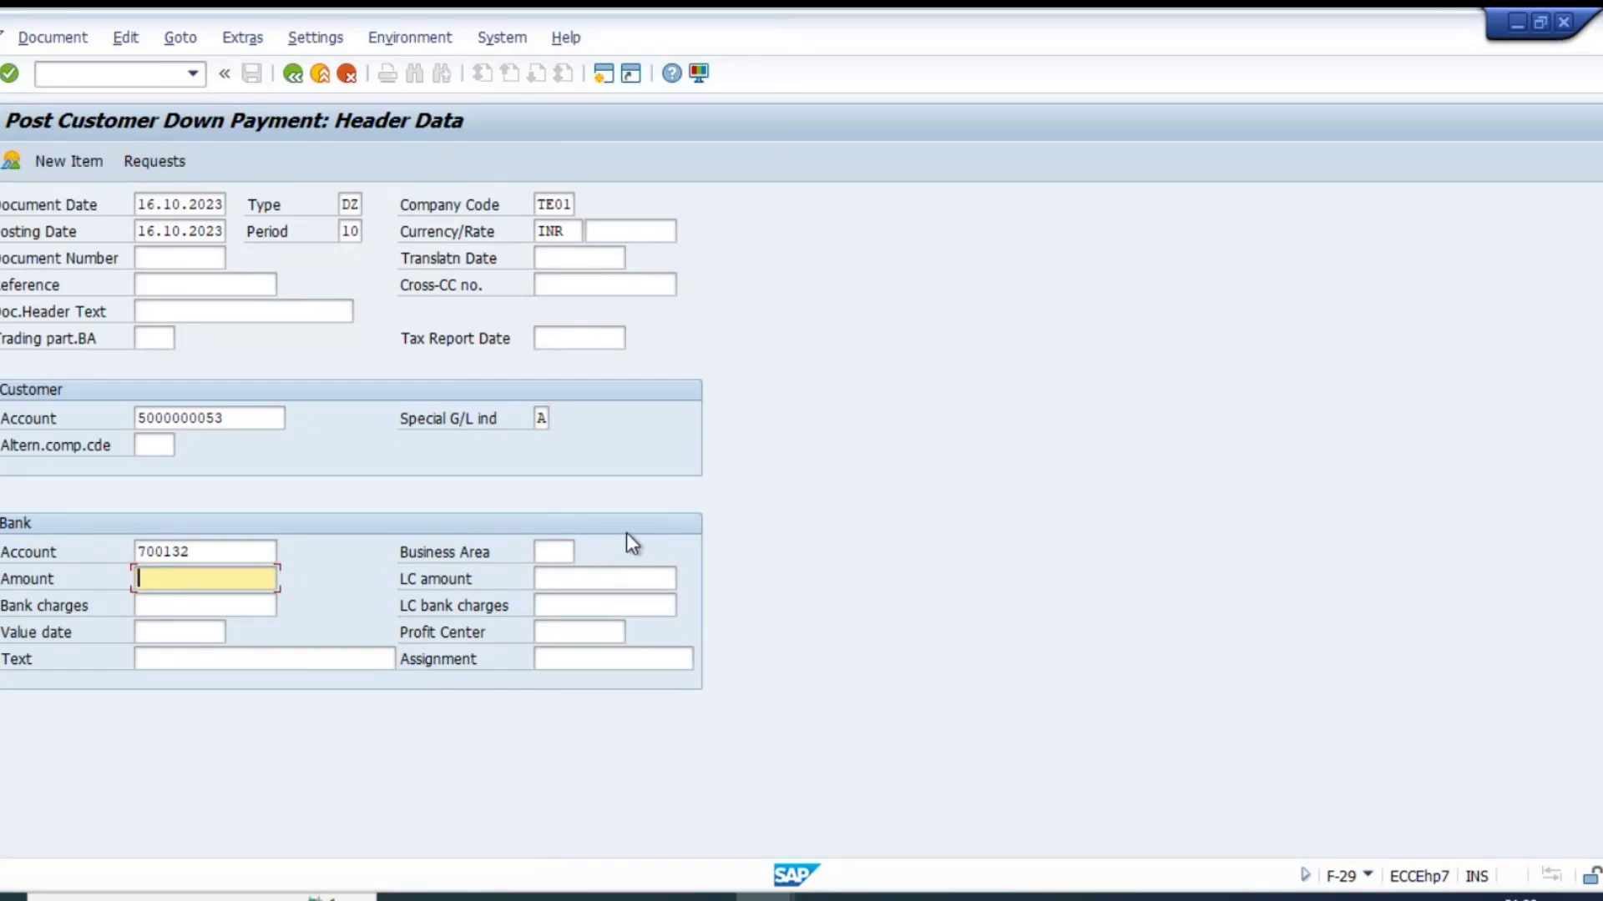
pyautogui.write('6500')
pyautogui.press('Tab')
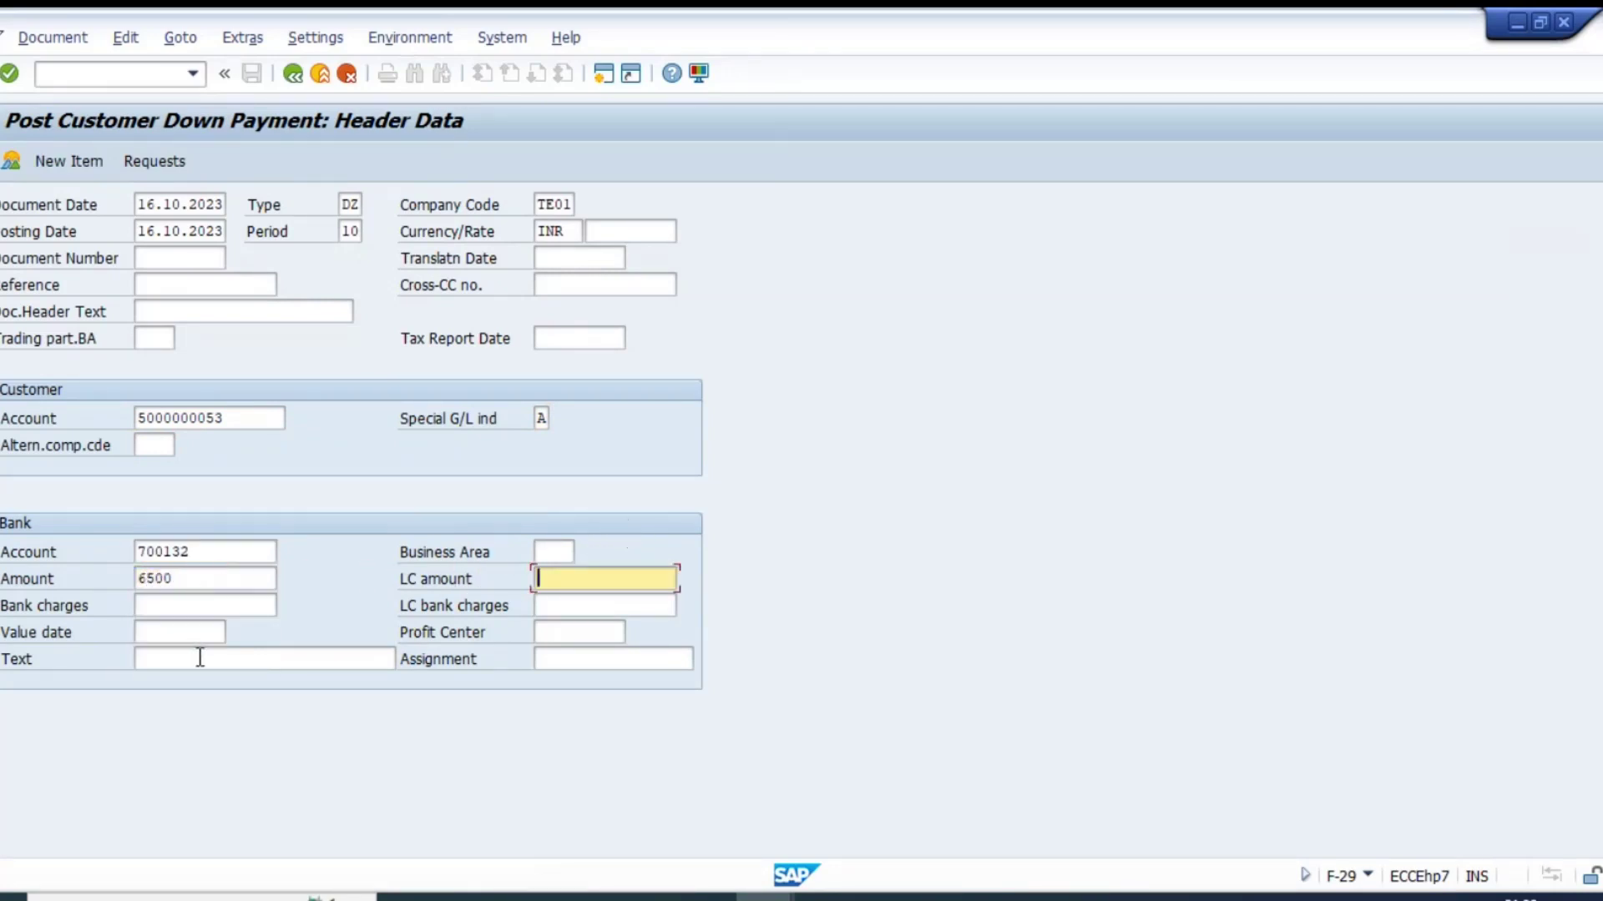
pyautogui.click(201, 659)
pyautogui.write('agnst request')
pyautogui.press('Return')
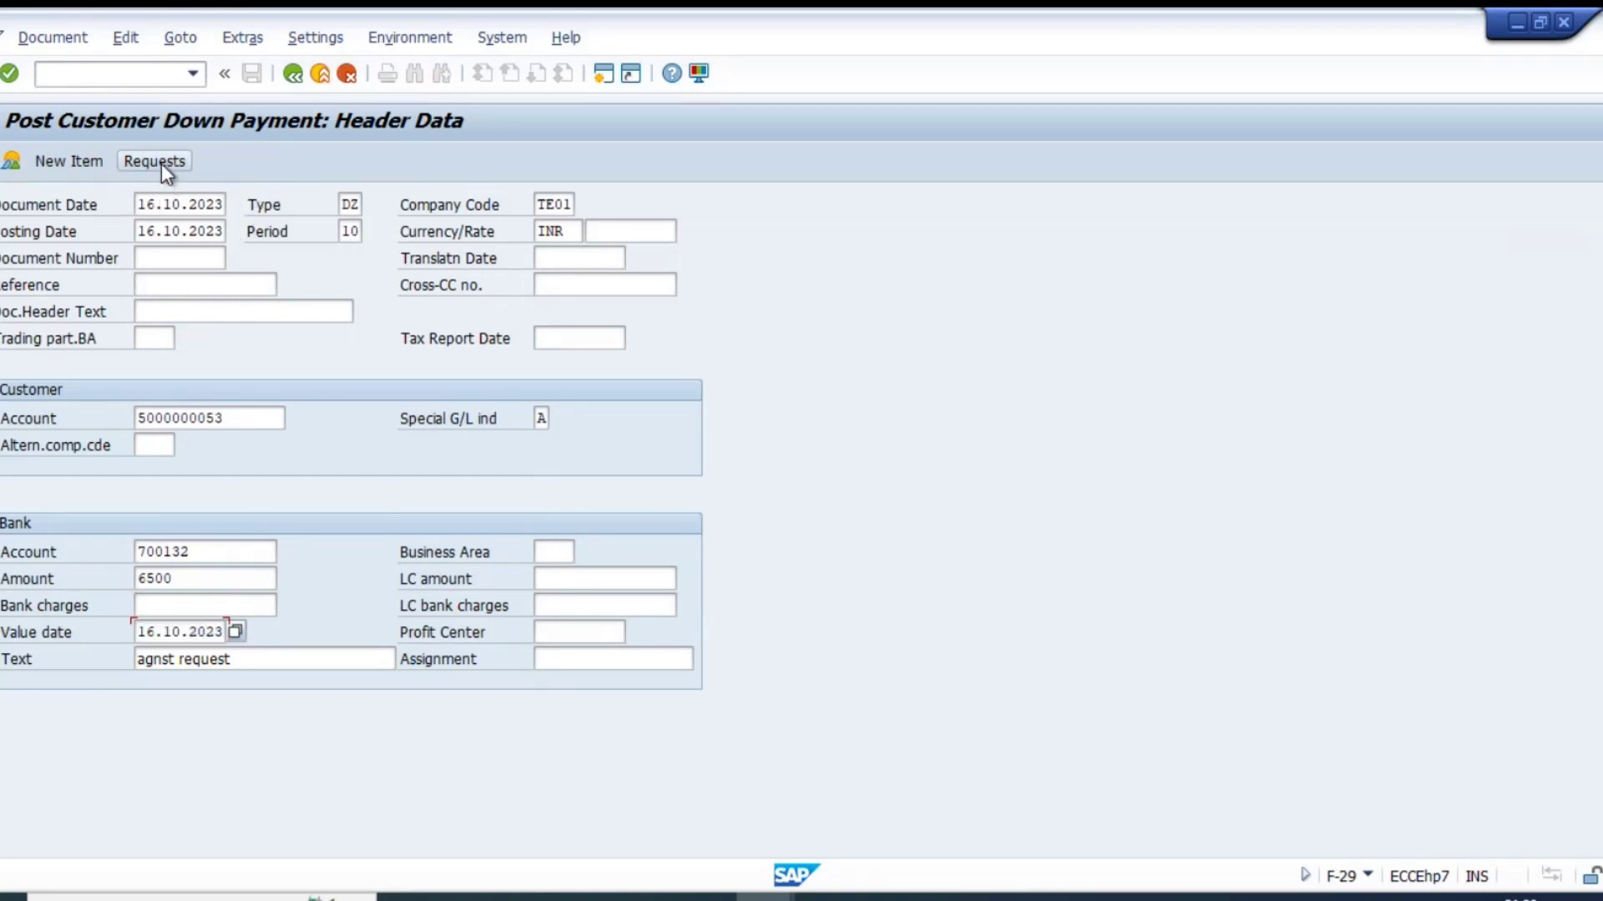
# - Fill the header text 'dsfs' and reference 'fsdfsd'
pyautogui.click(159, 162)
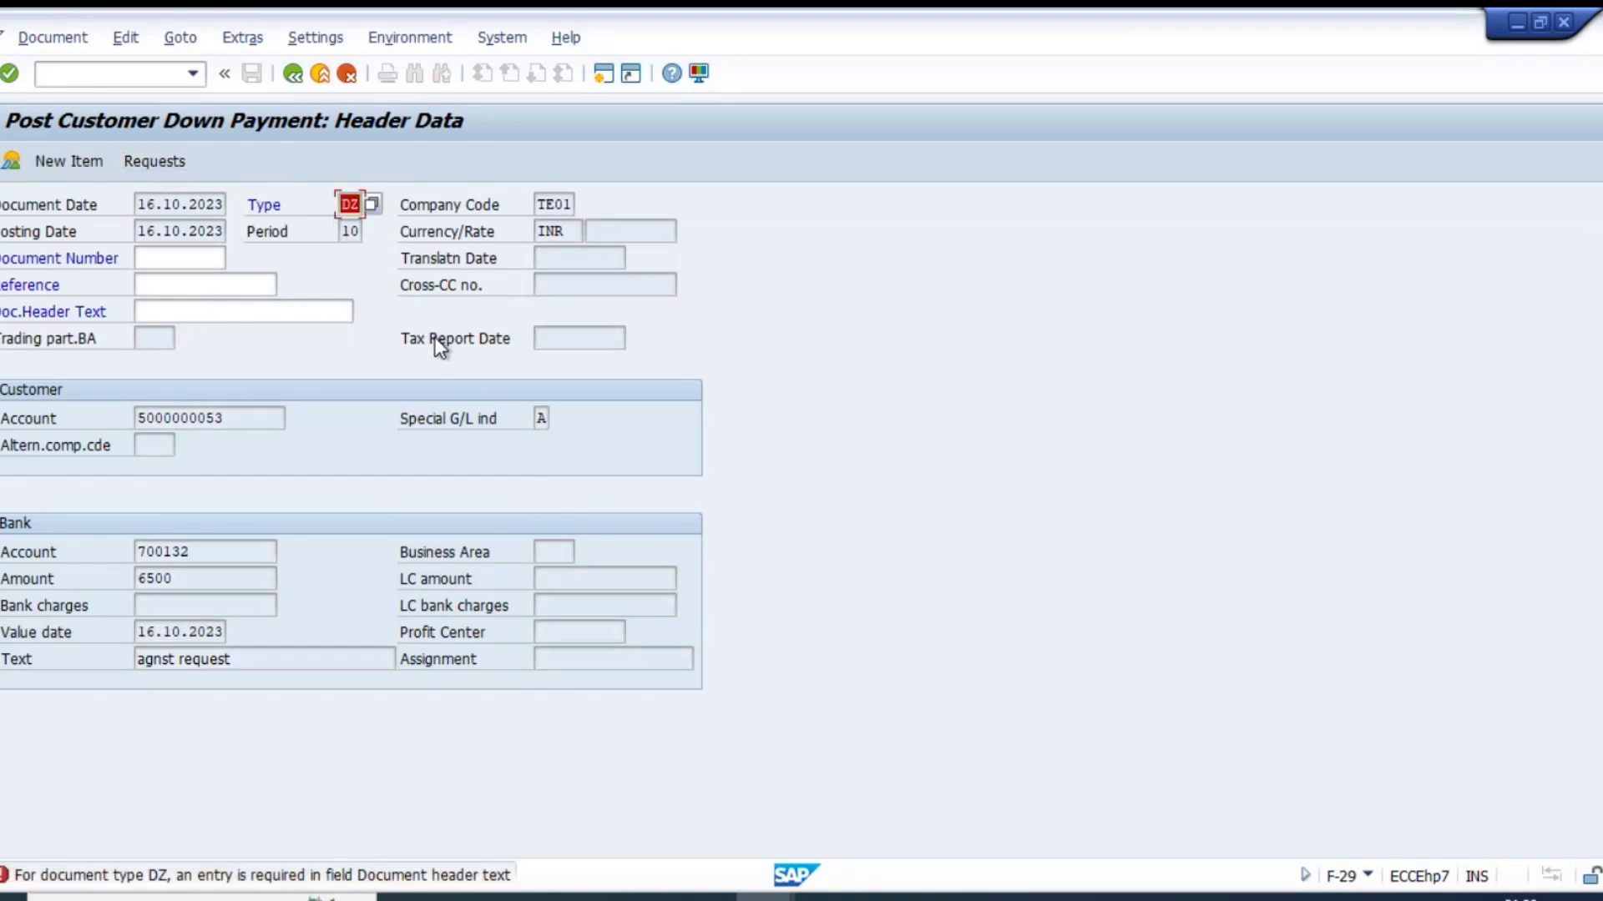
pyautogui.click(187, 310)
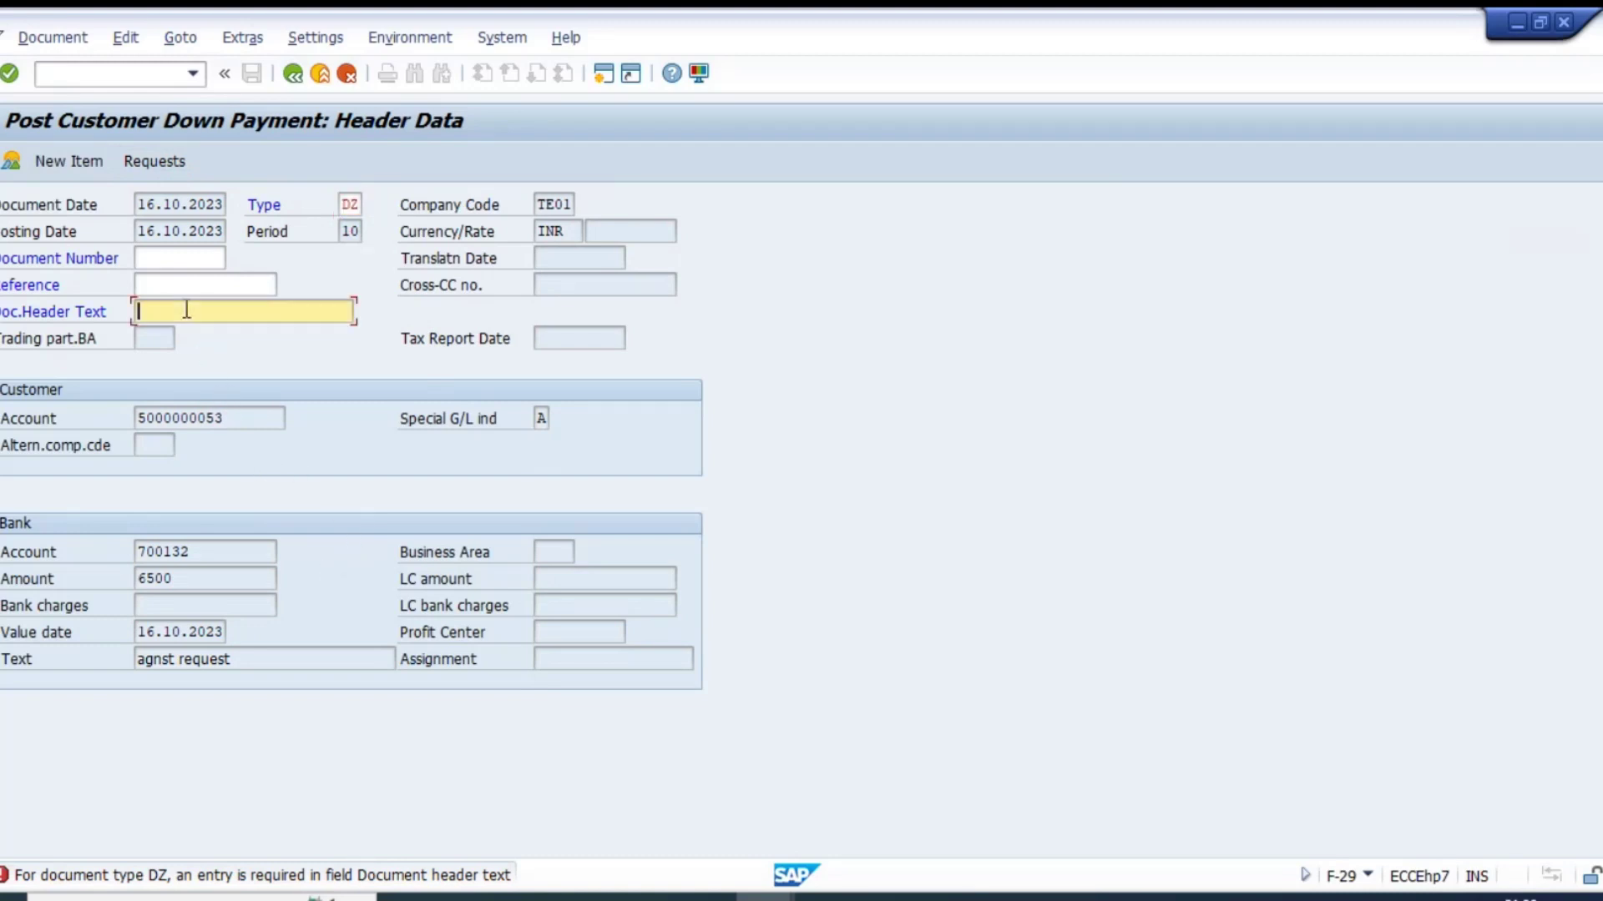
pyautogui.write('dsfs')
pyautogui.hotkey('shift', 'Tab')
pyautogui.write('fsdfsd')
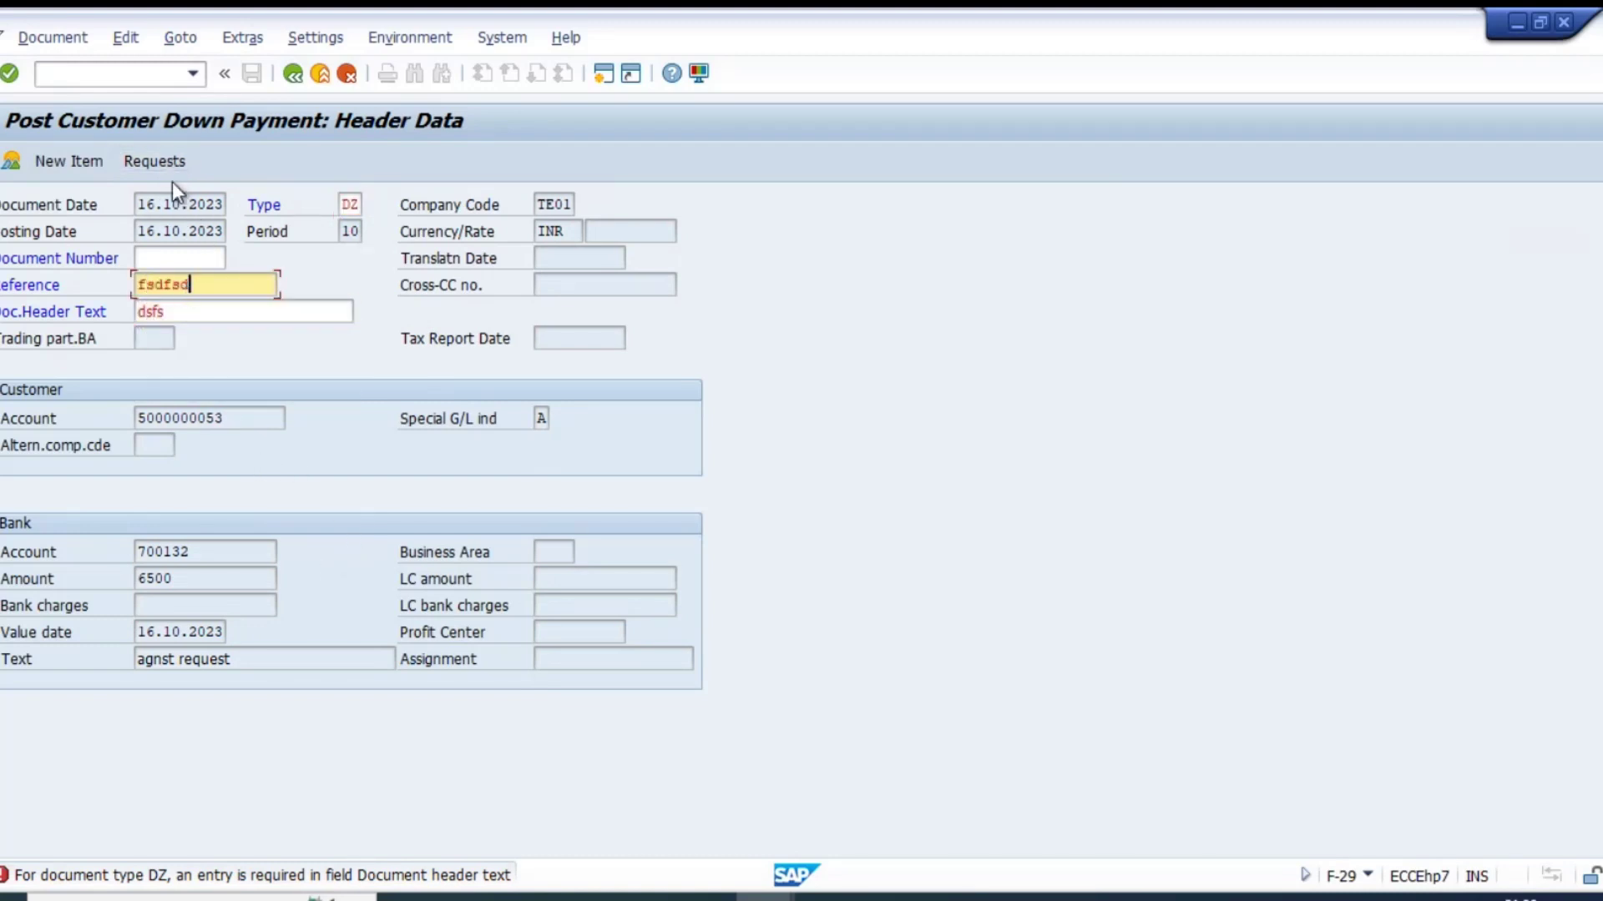
pyautogui.click(154, 163)
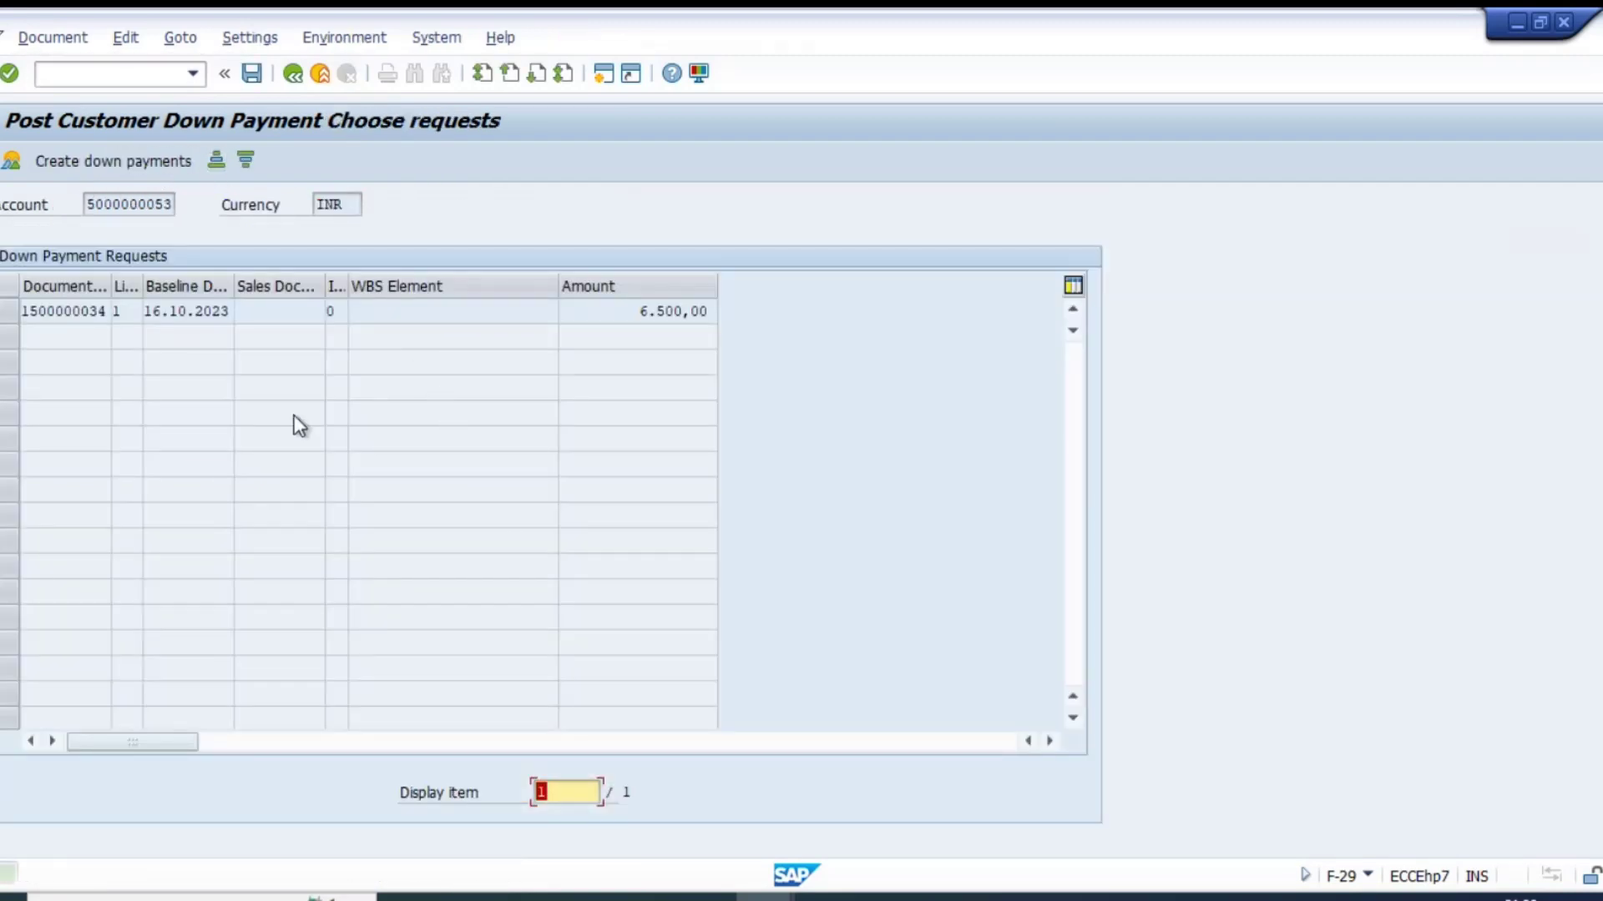
pyautogui.click(65, 310)
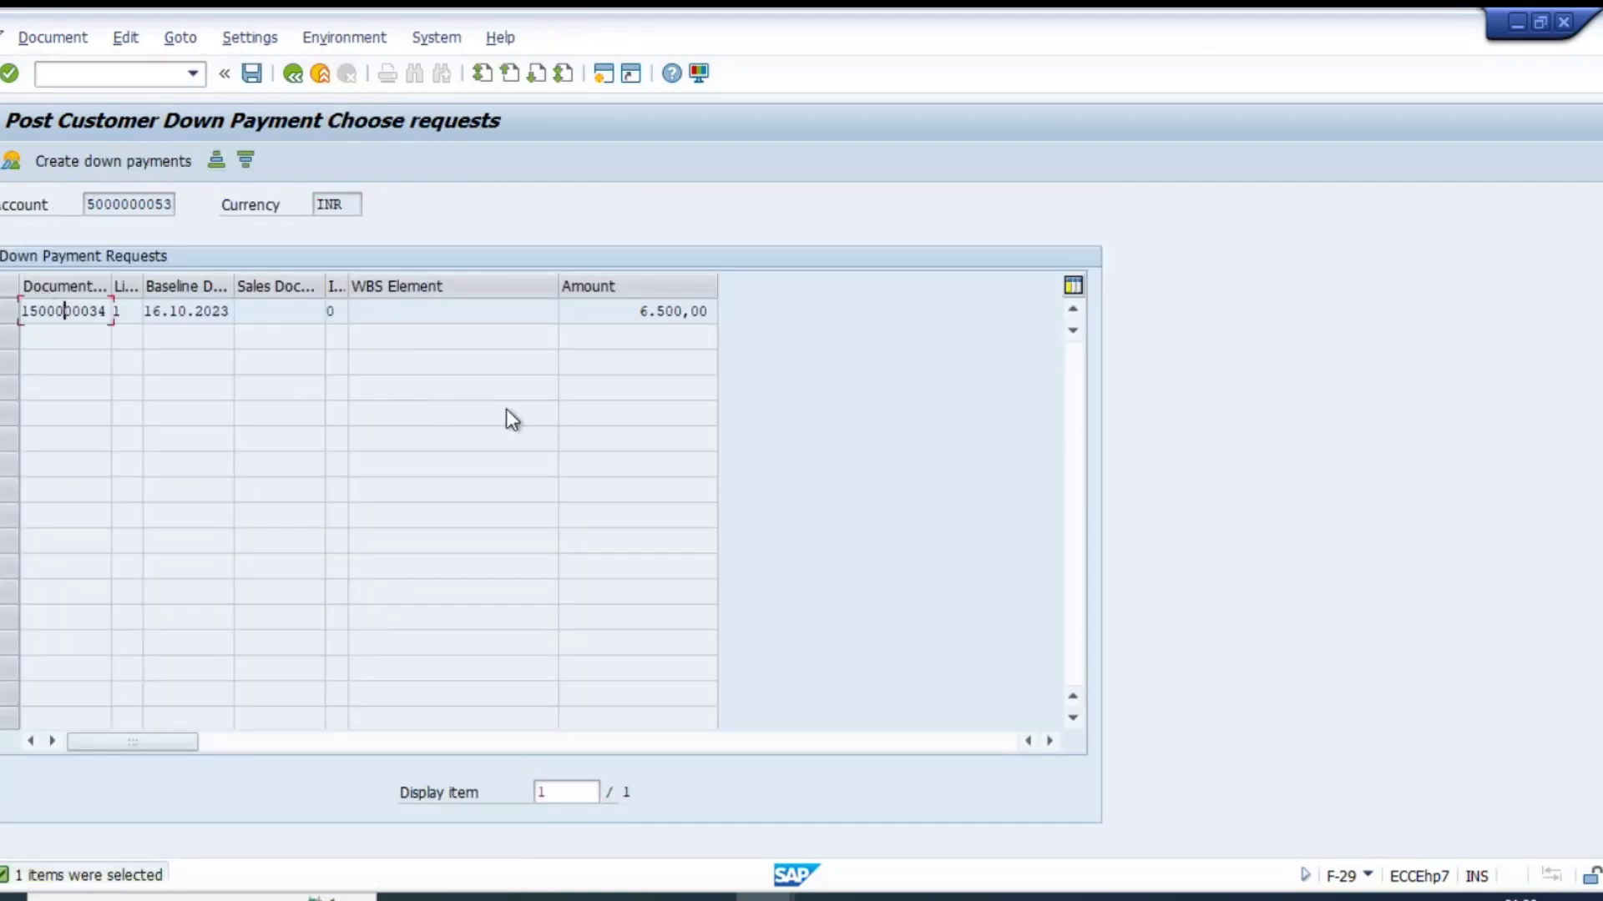
pyautogui.hotkey('alt', 'Tab')
pyautogui.hotkey('alt', 'Tab')
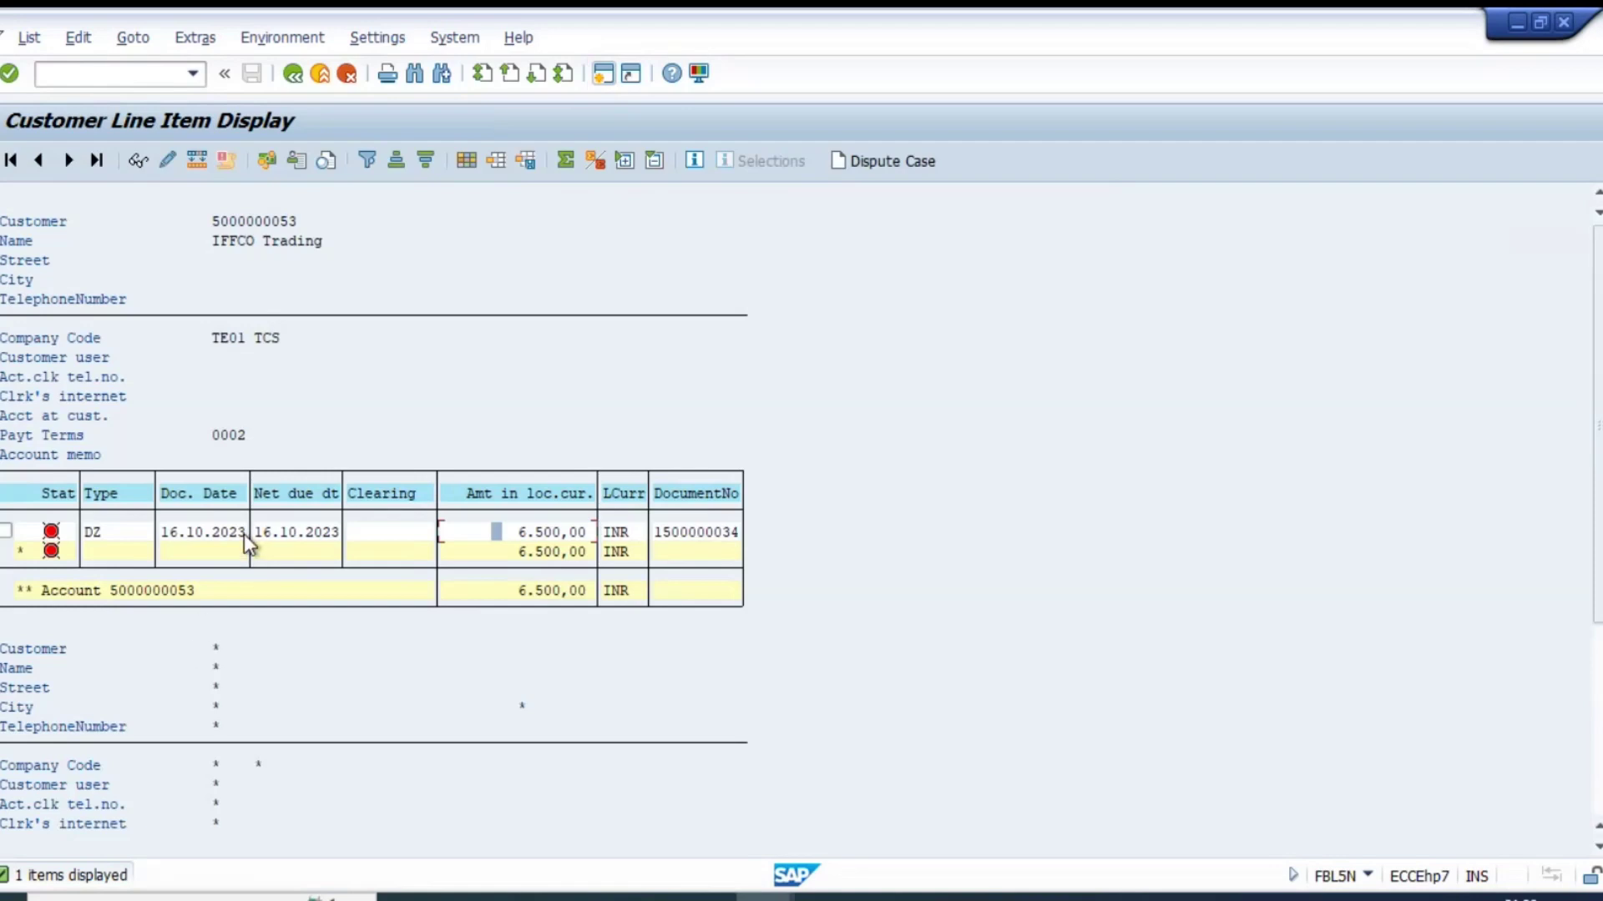
pyautogui.click(726, 535)
pyautogui.hotkey('alt', 'Tab')
pyautogui.doubleClick(75, 316)
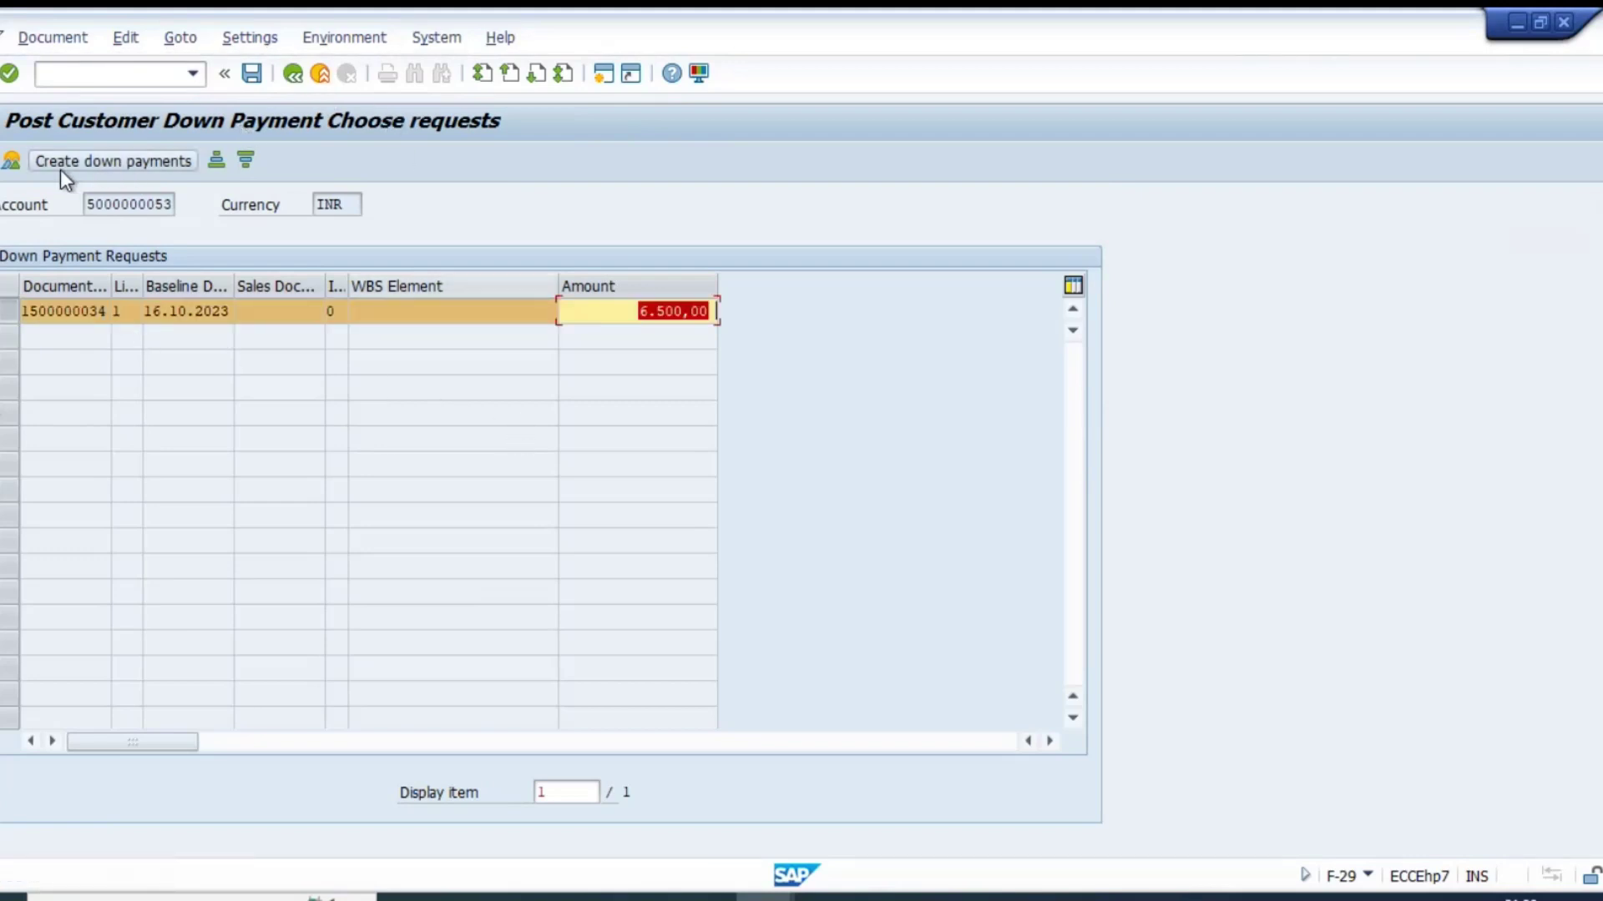
# - Create the down payment from the request, clearing group and hard currency amounts, and review both items
pyautogui.click(104, 160)
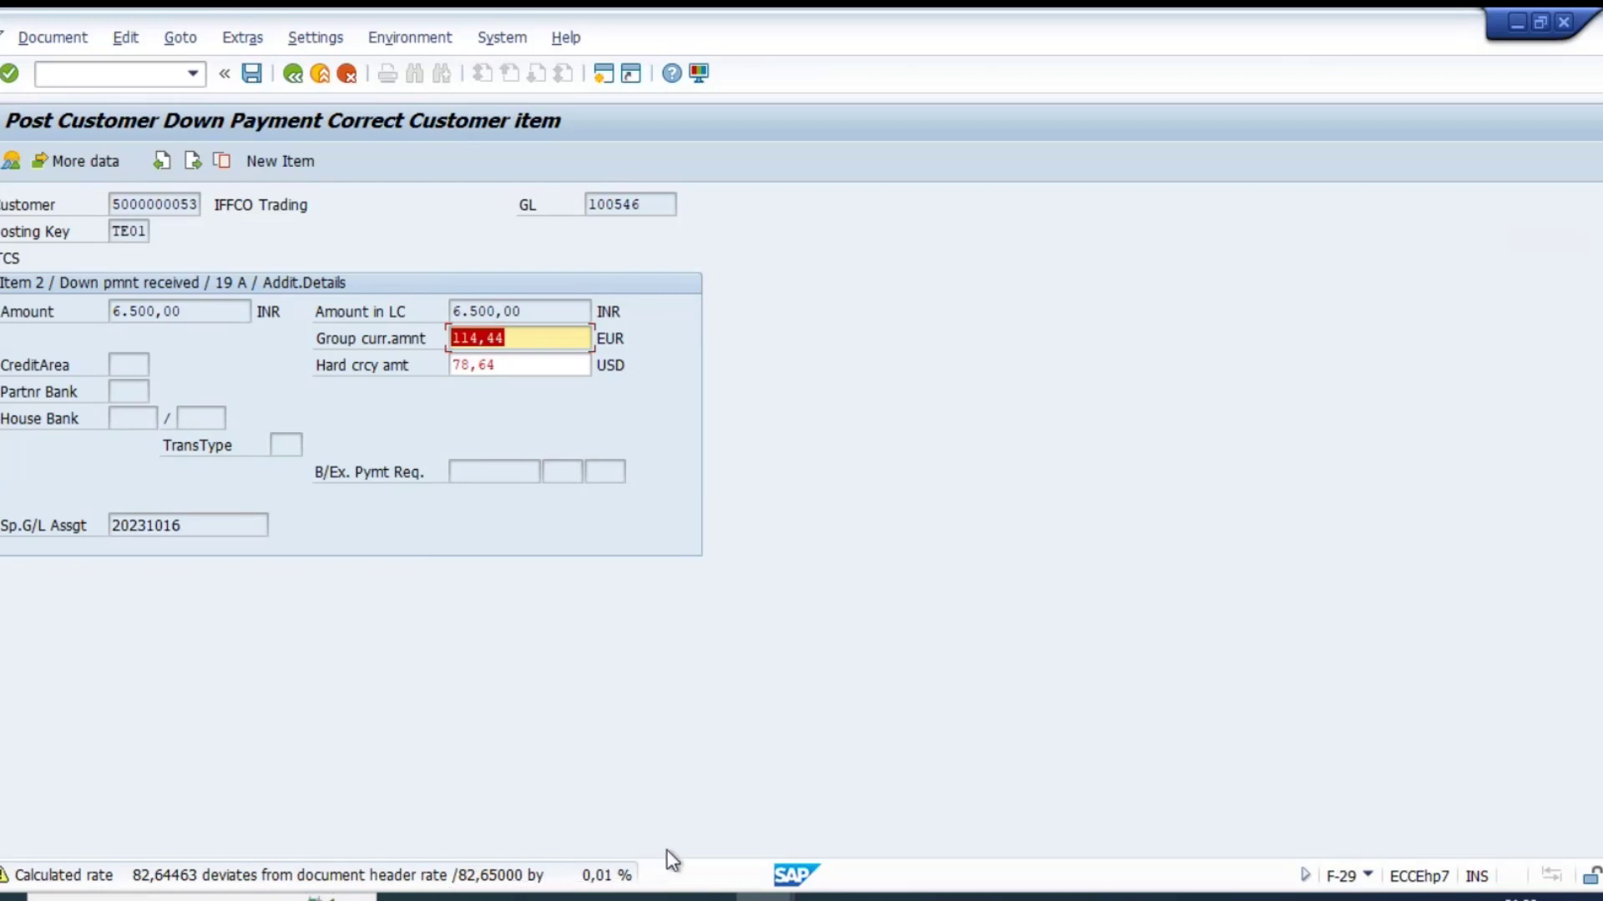
pyautogui.press('BackSpace')
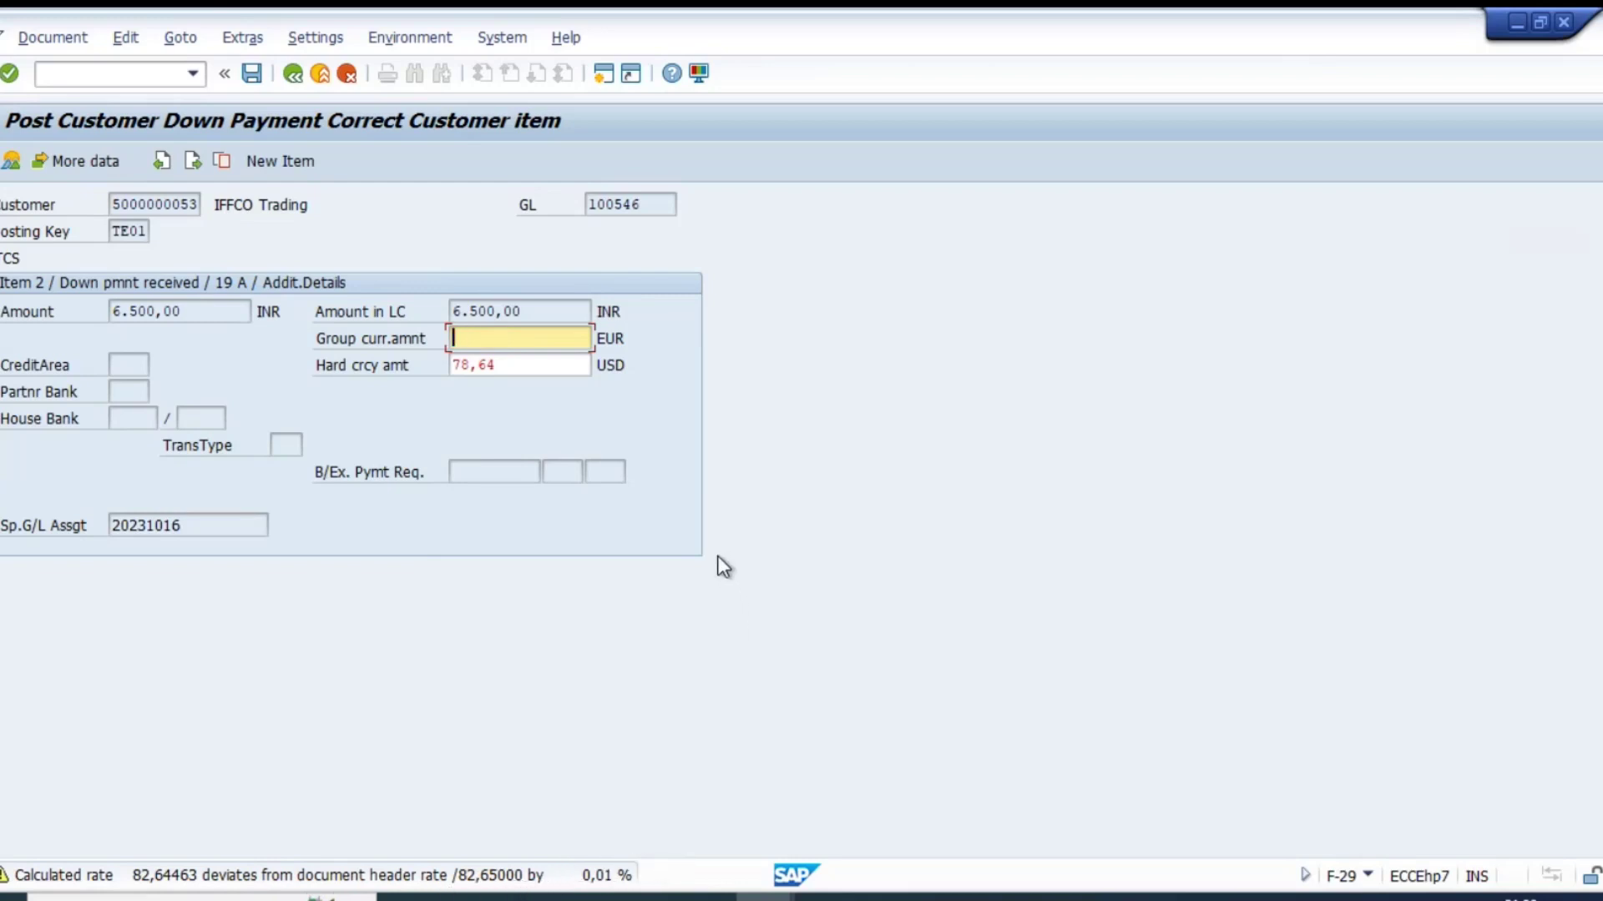
pyautogui.press('Tab')
pyautogui.press('BackSpace')
pyautogui.press('Return')
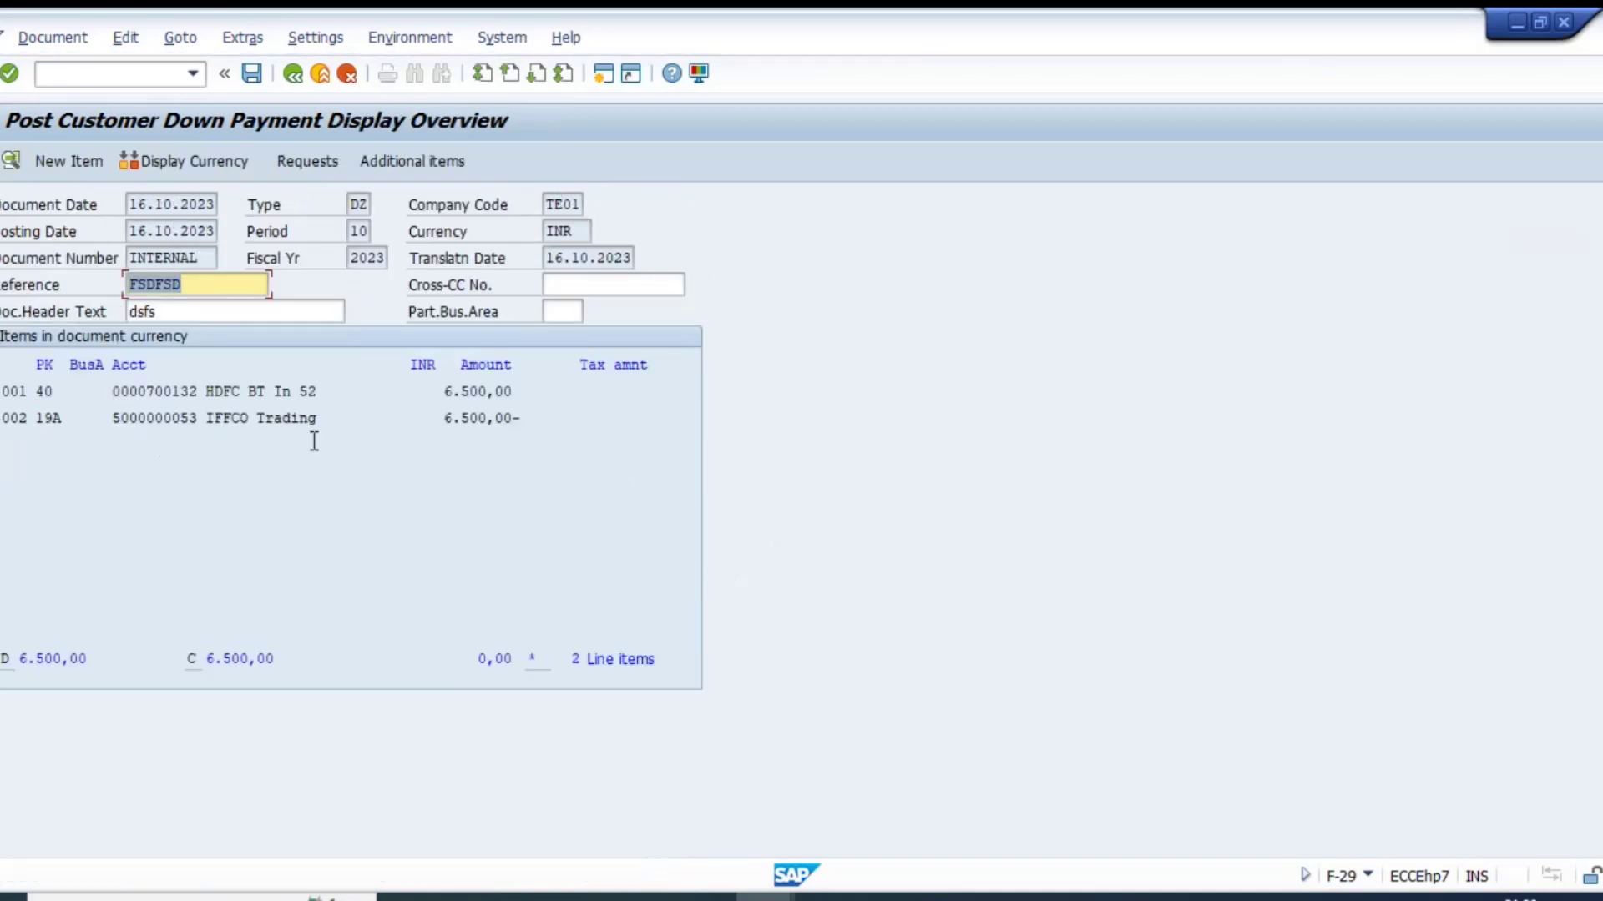
pyautogui.doubleClick(397, 417)
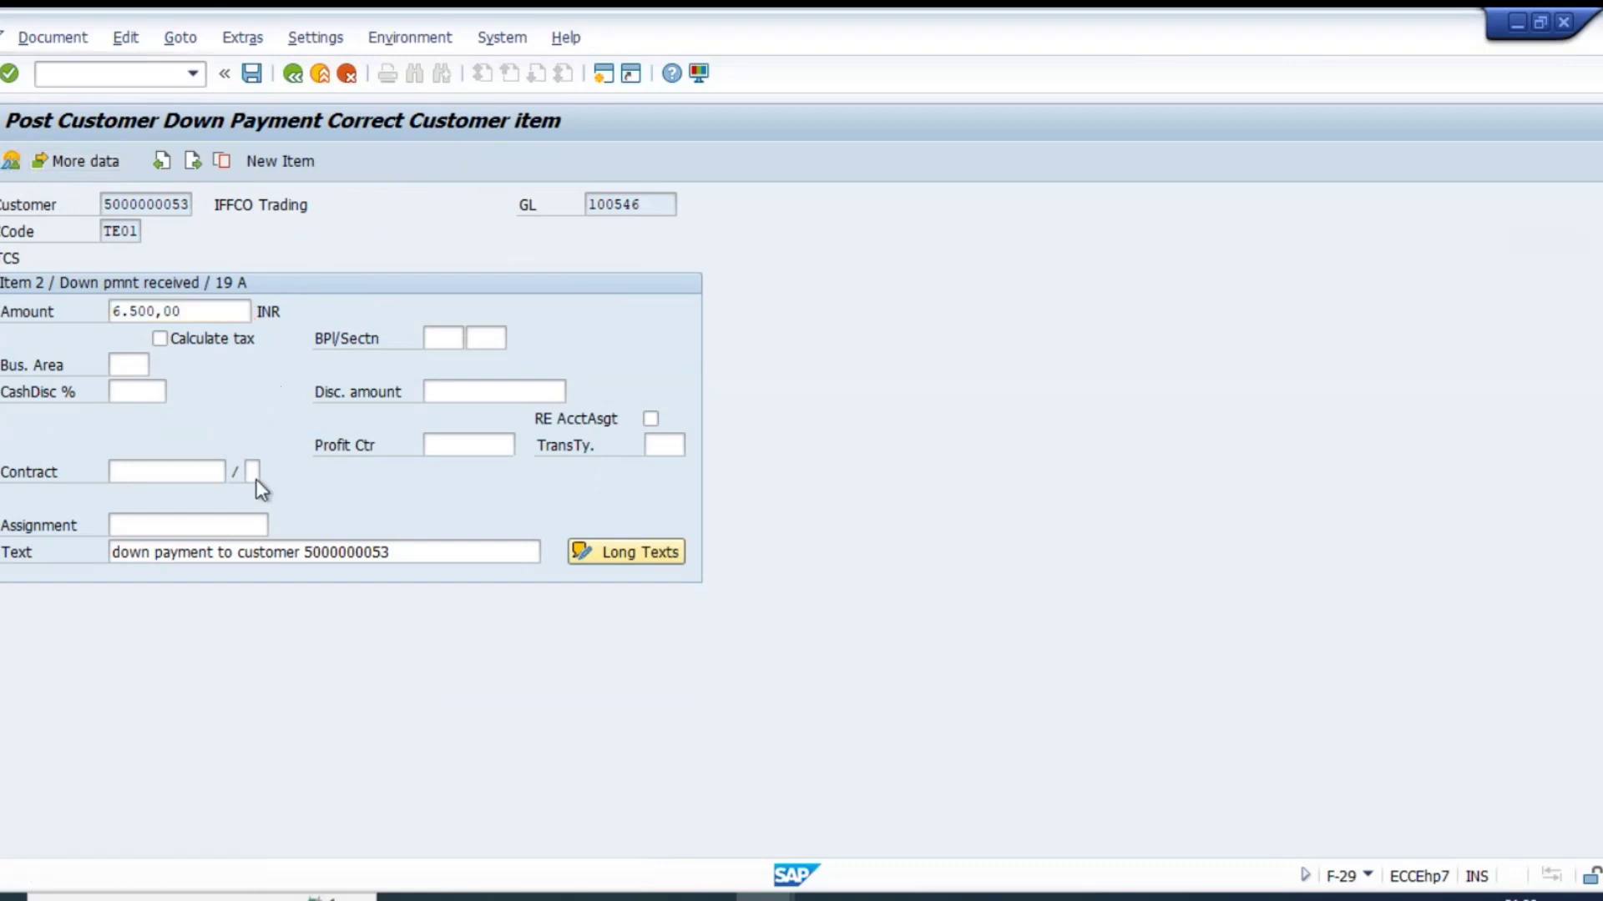
pyautogui.press('Return')
pyautogui.doubleClick(232, 392)
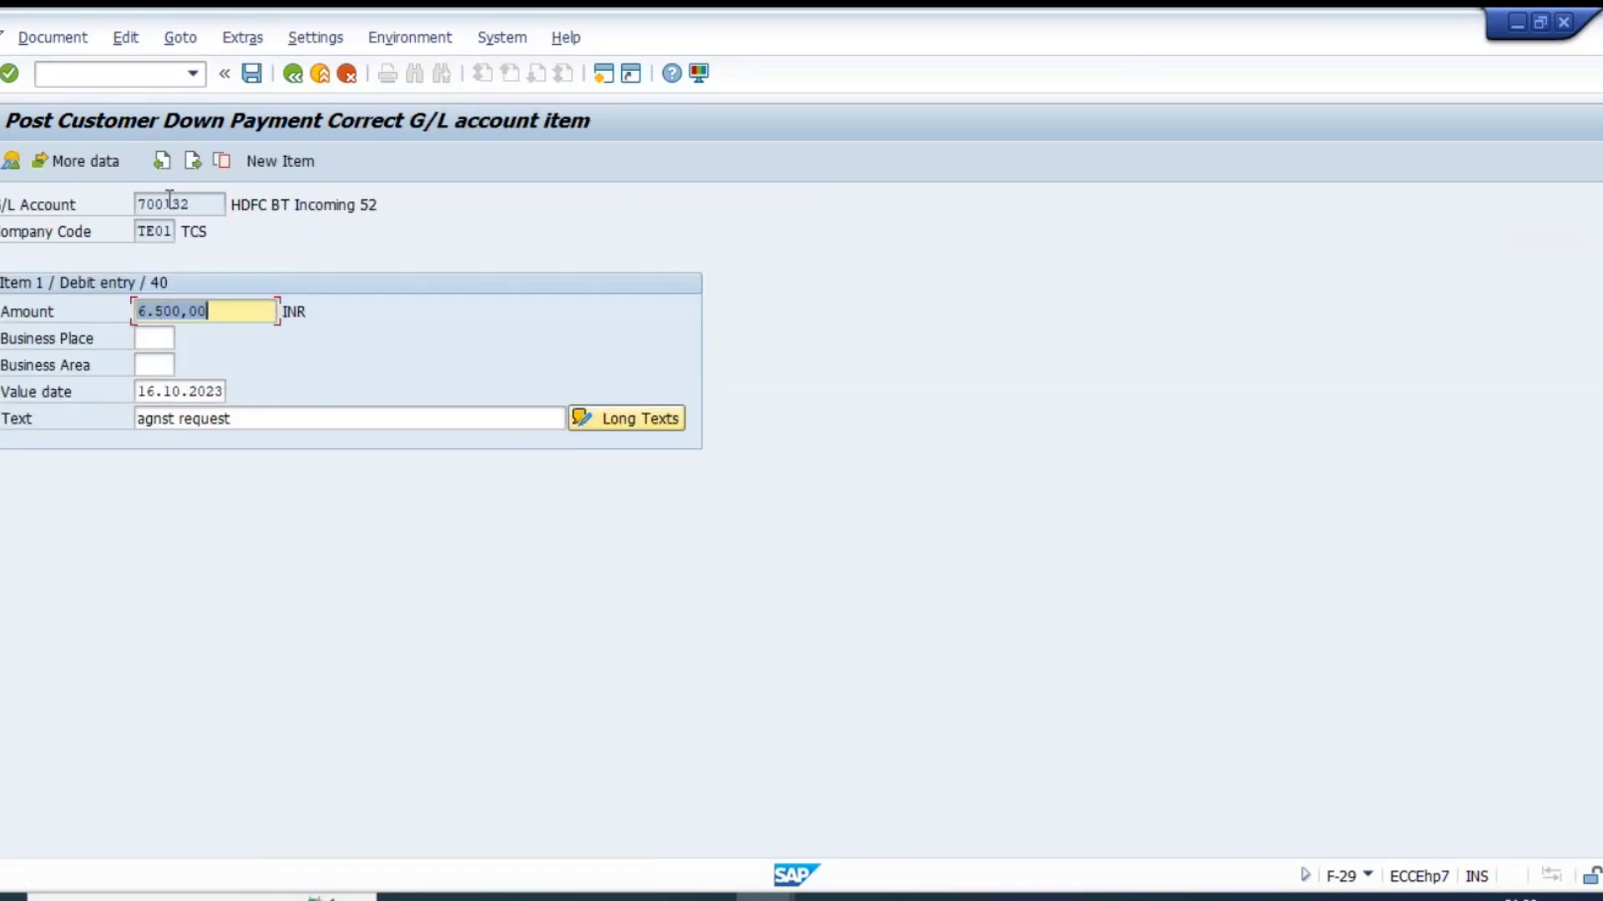
pyautogui.click(111, 163)
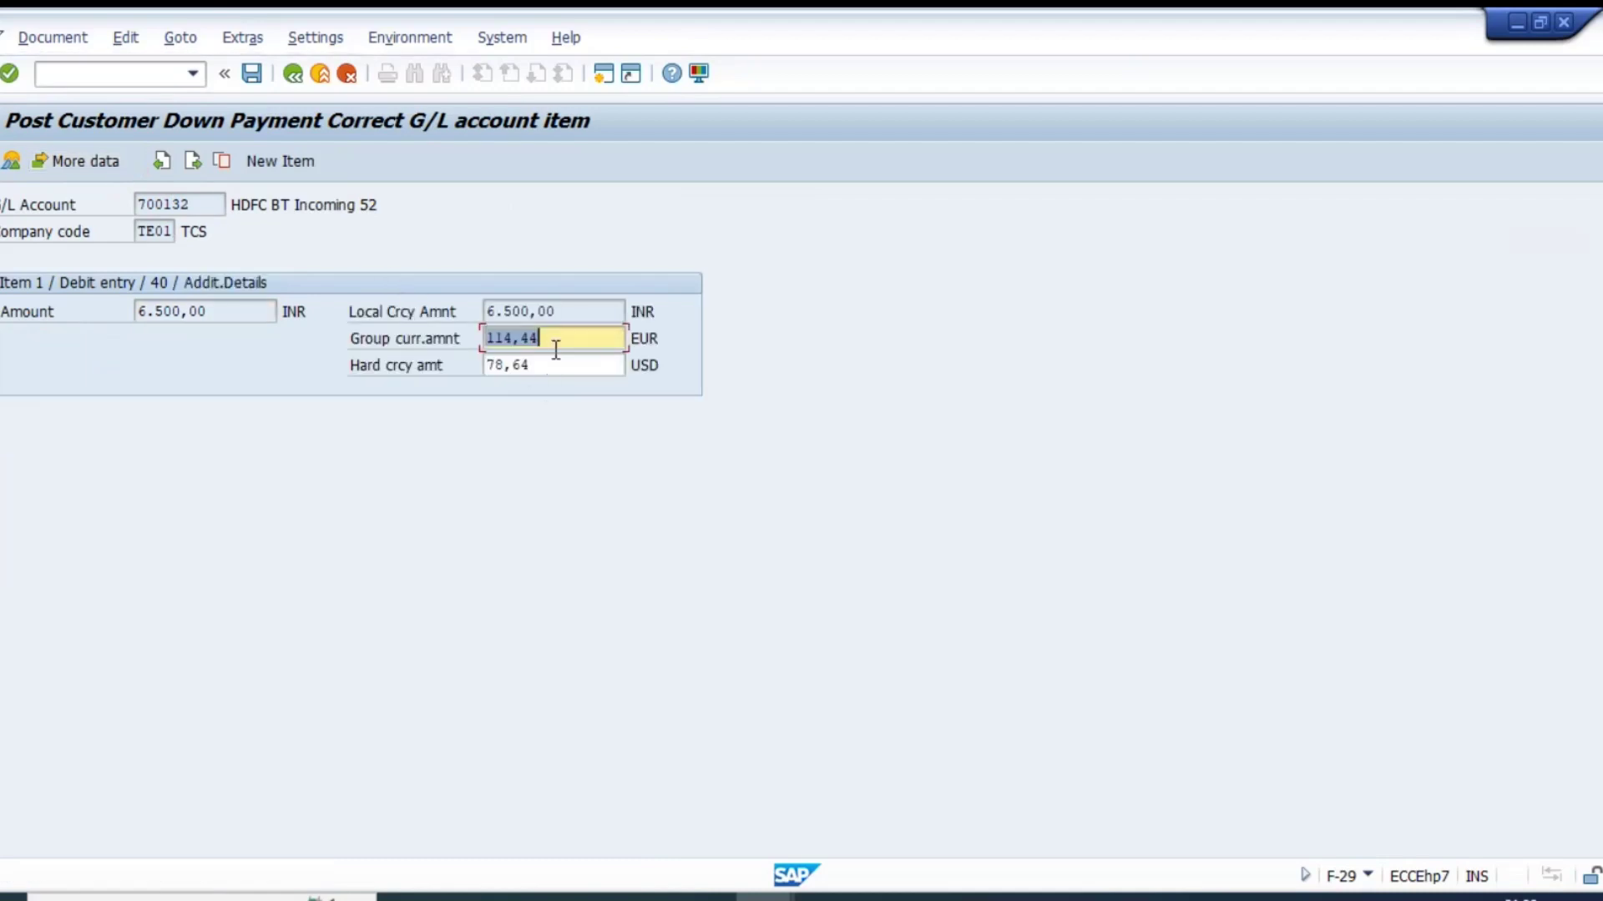
pyautogui.click(11, 161)
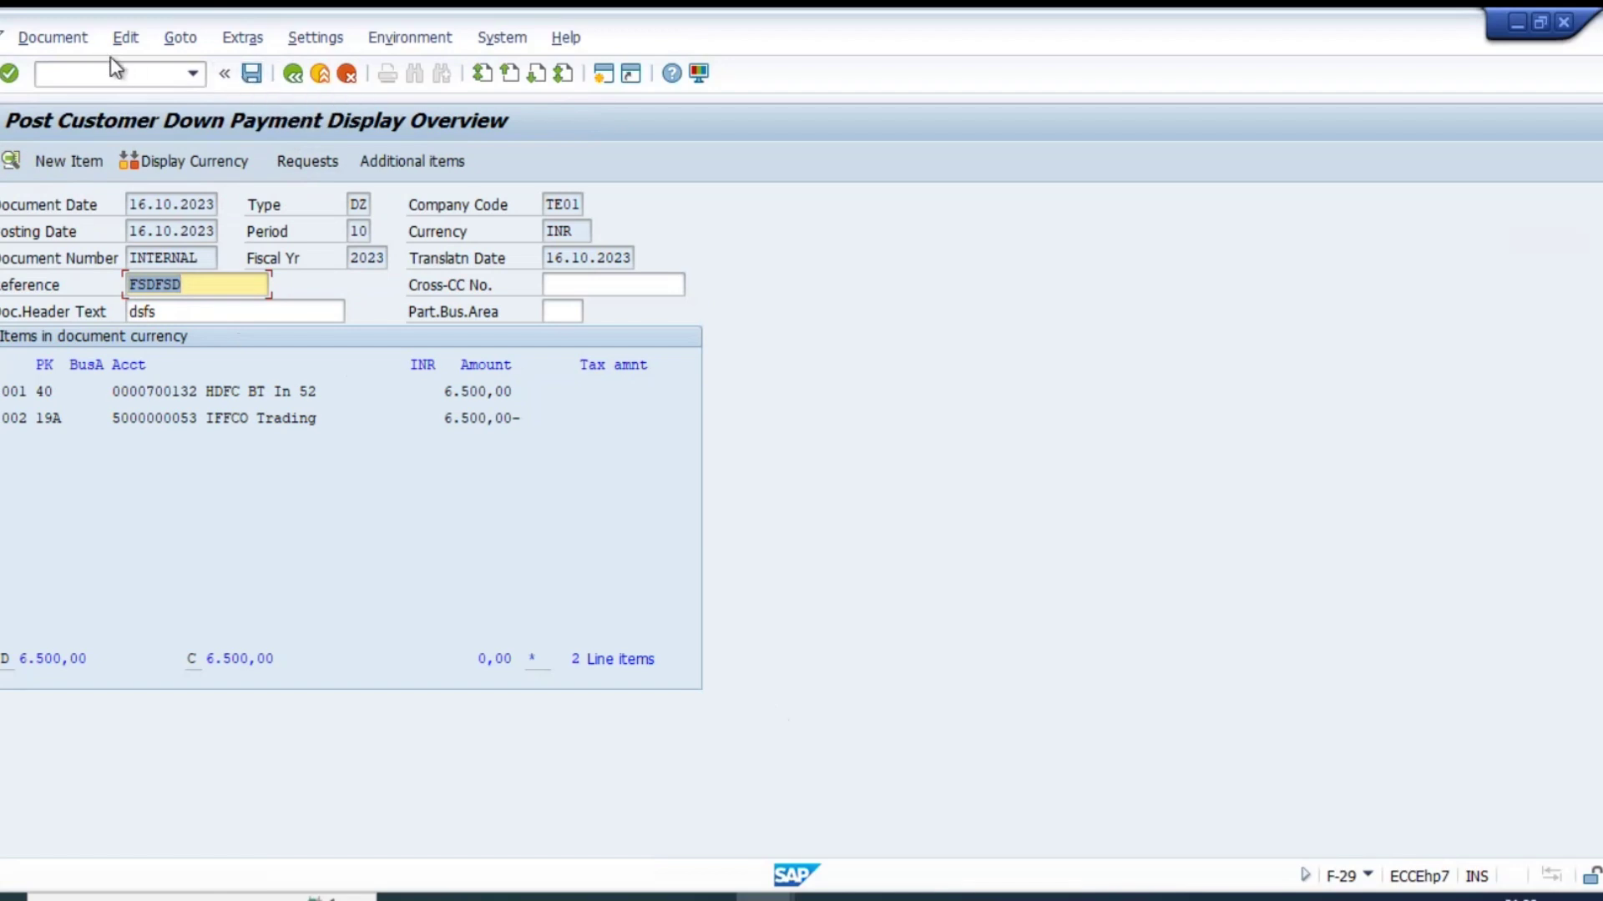
# - Set profit centre I0005 on the customer item and simulate the posting
pyautogui.doubleClick(233, 389)
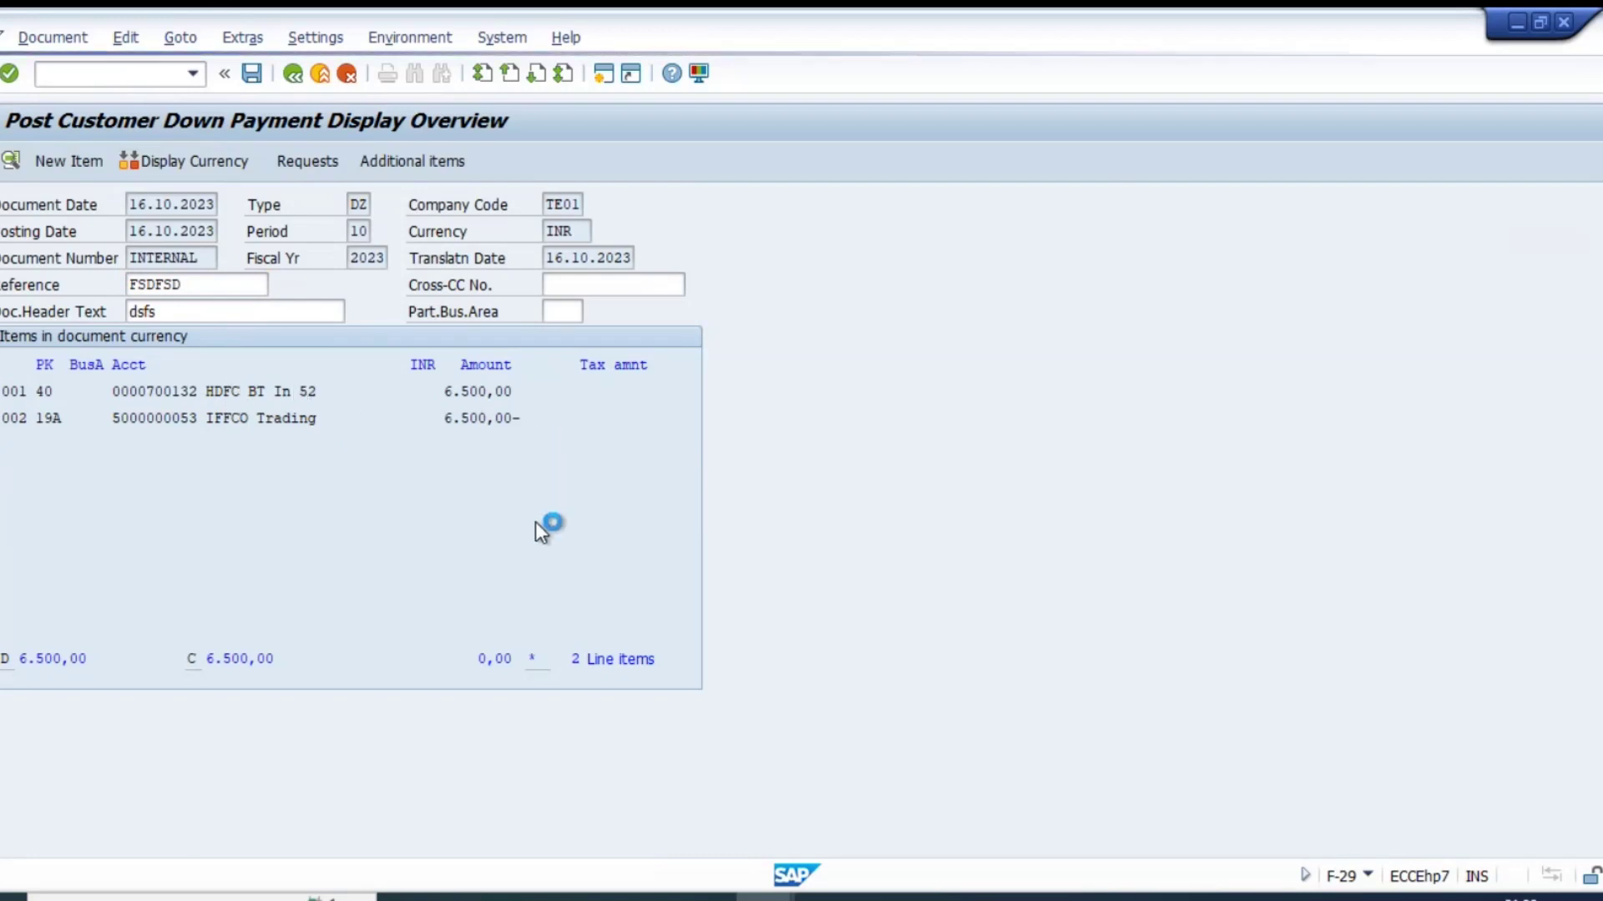
pyautogui.click(467, 445)
pyautogui.click(495, 466)
pyautogui.press('Return')
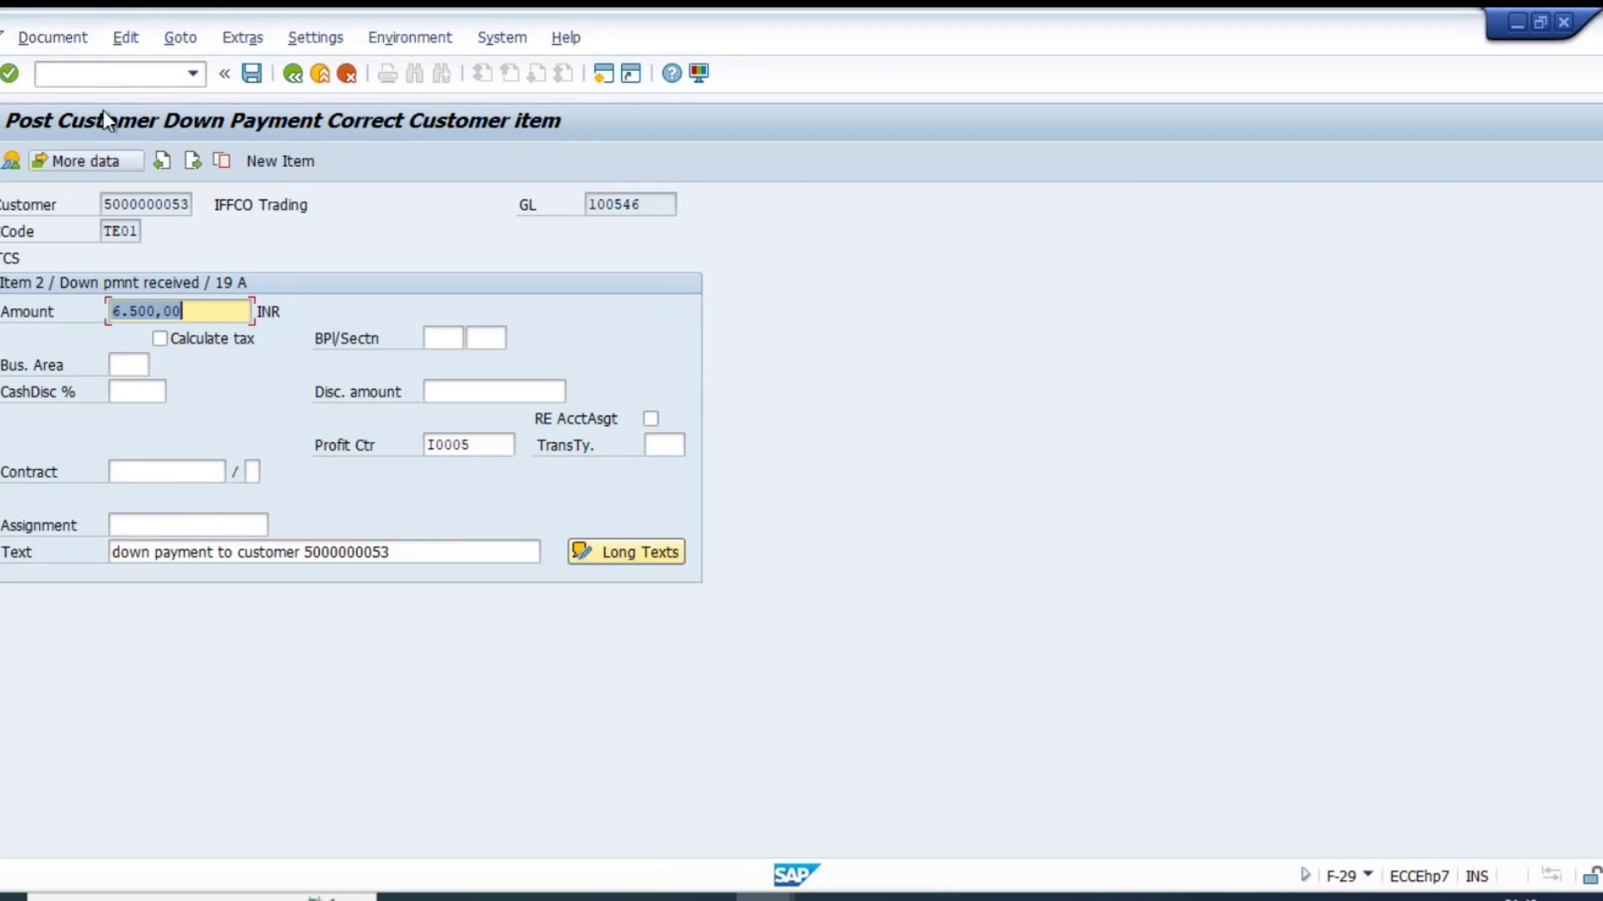
pyautogui.click(38, 30)
pyautogui.click(82, 145)
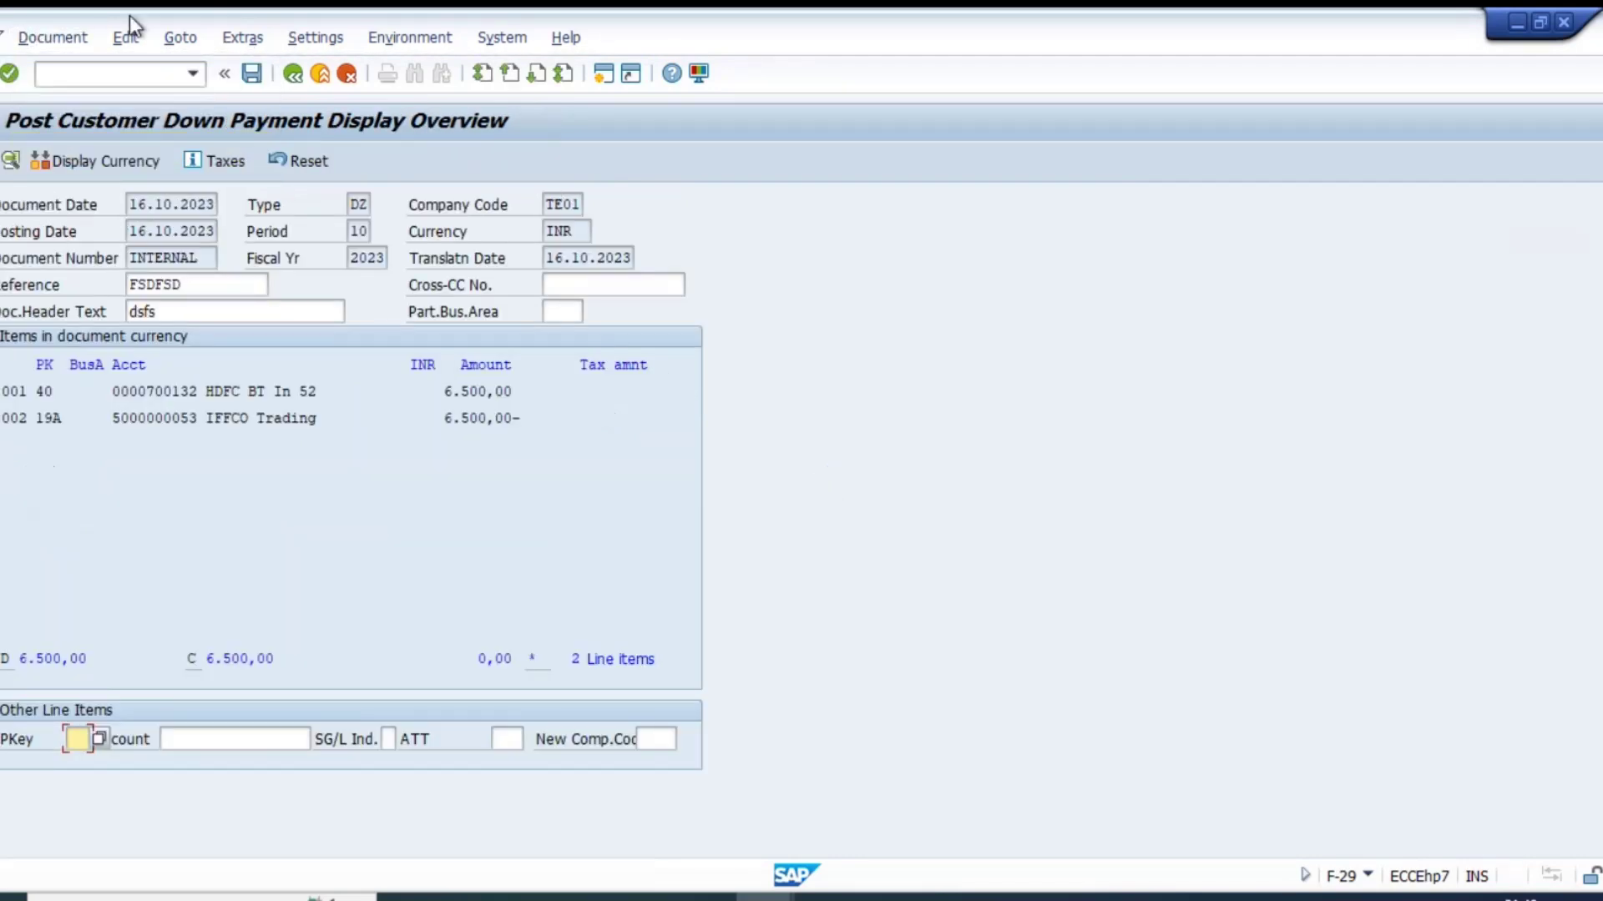
pyautogui.click(51, 36)
pyautogui.click(112, 174)
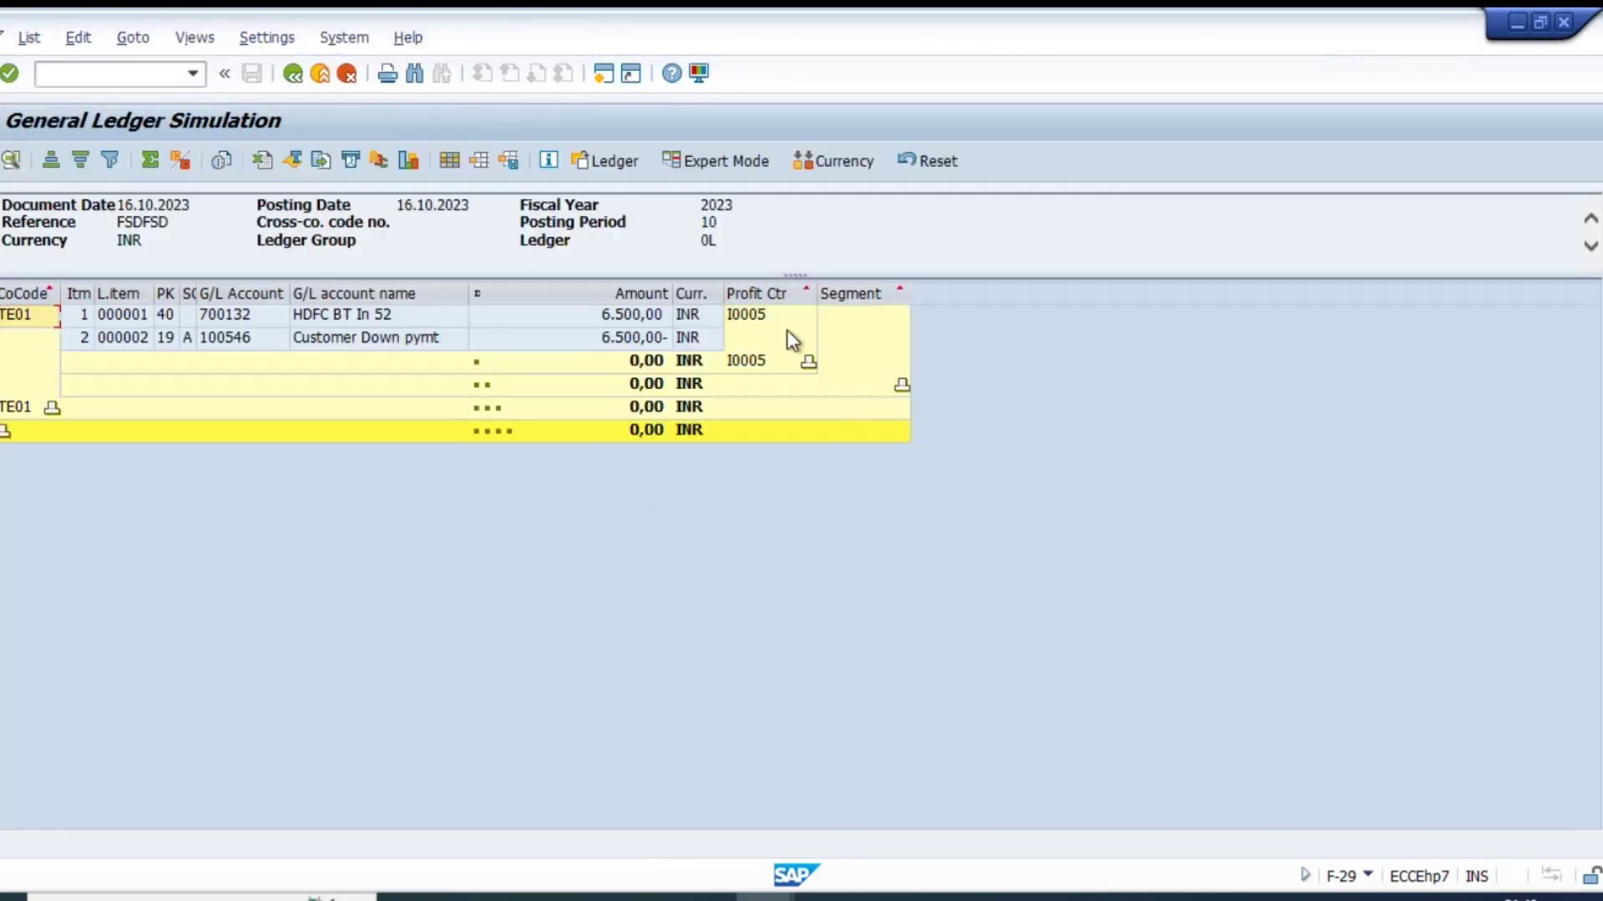
pyautogui.click(766, 316)
pyautogui.click(292, 74)
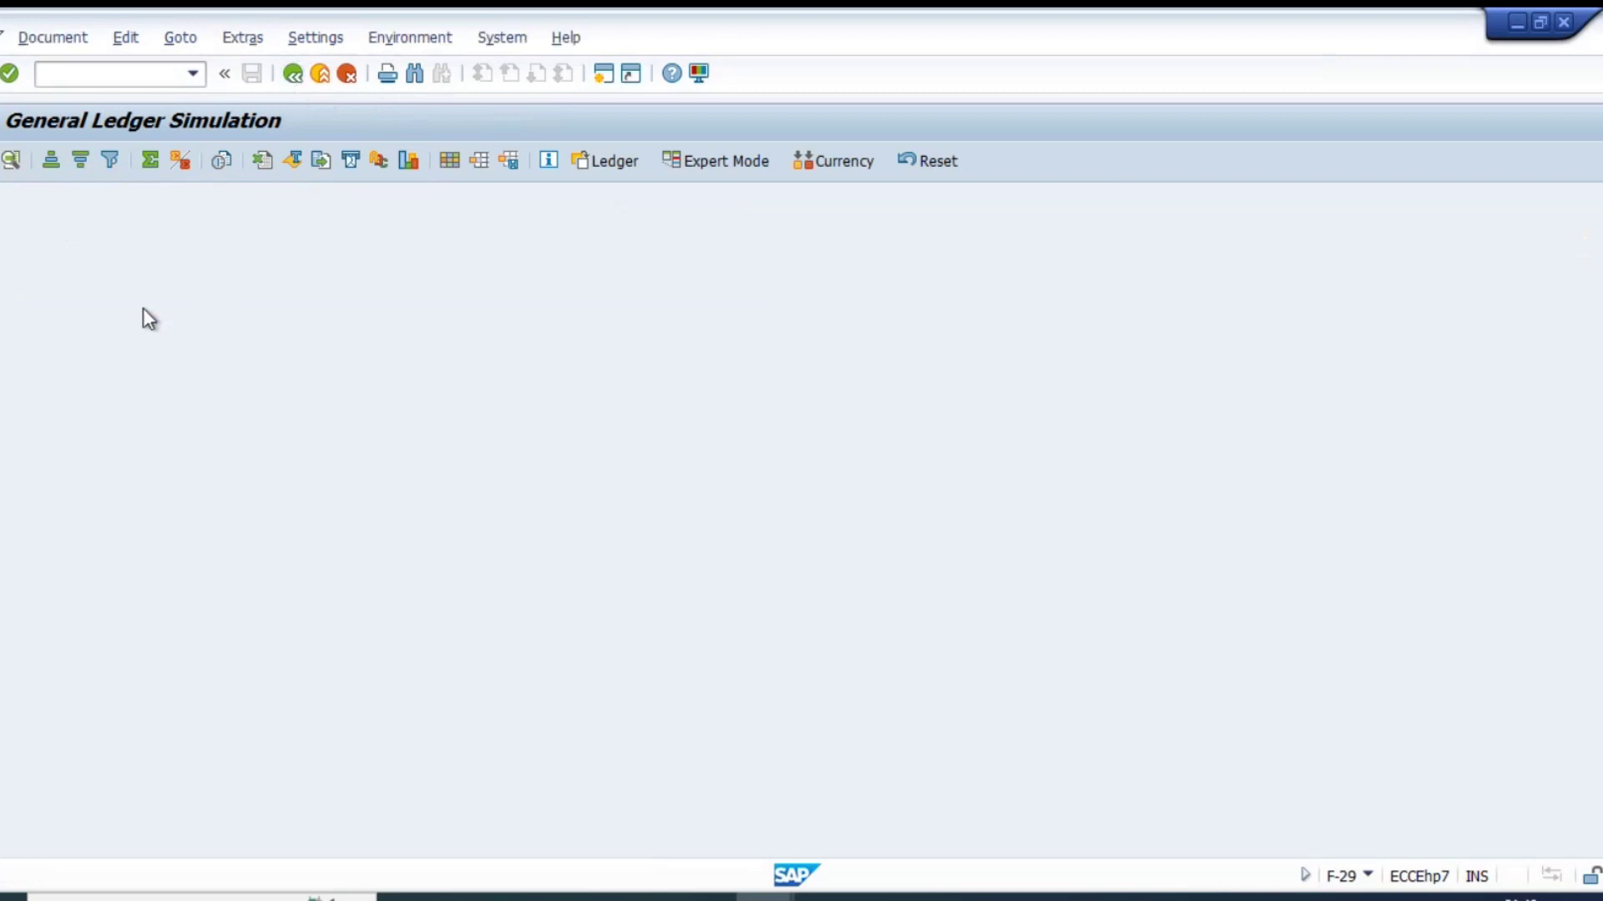
pyautogui.click(253, 77)
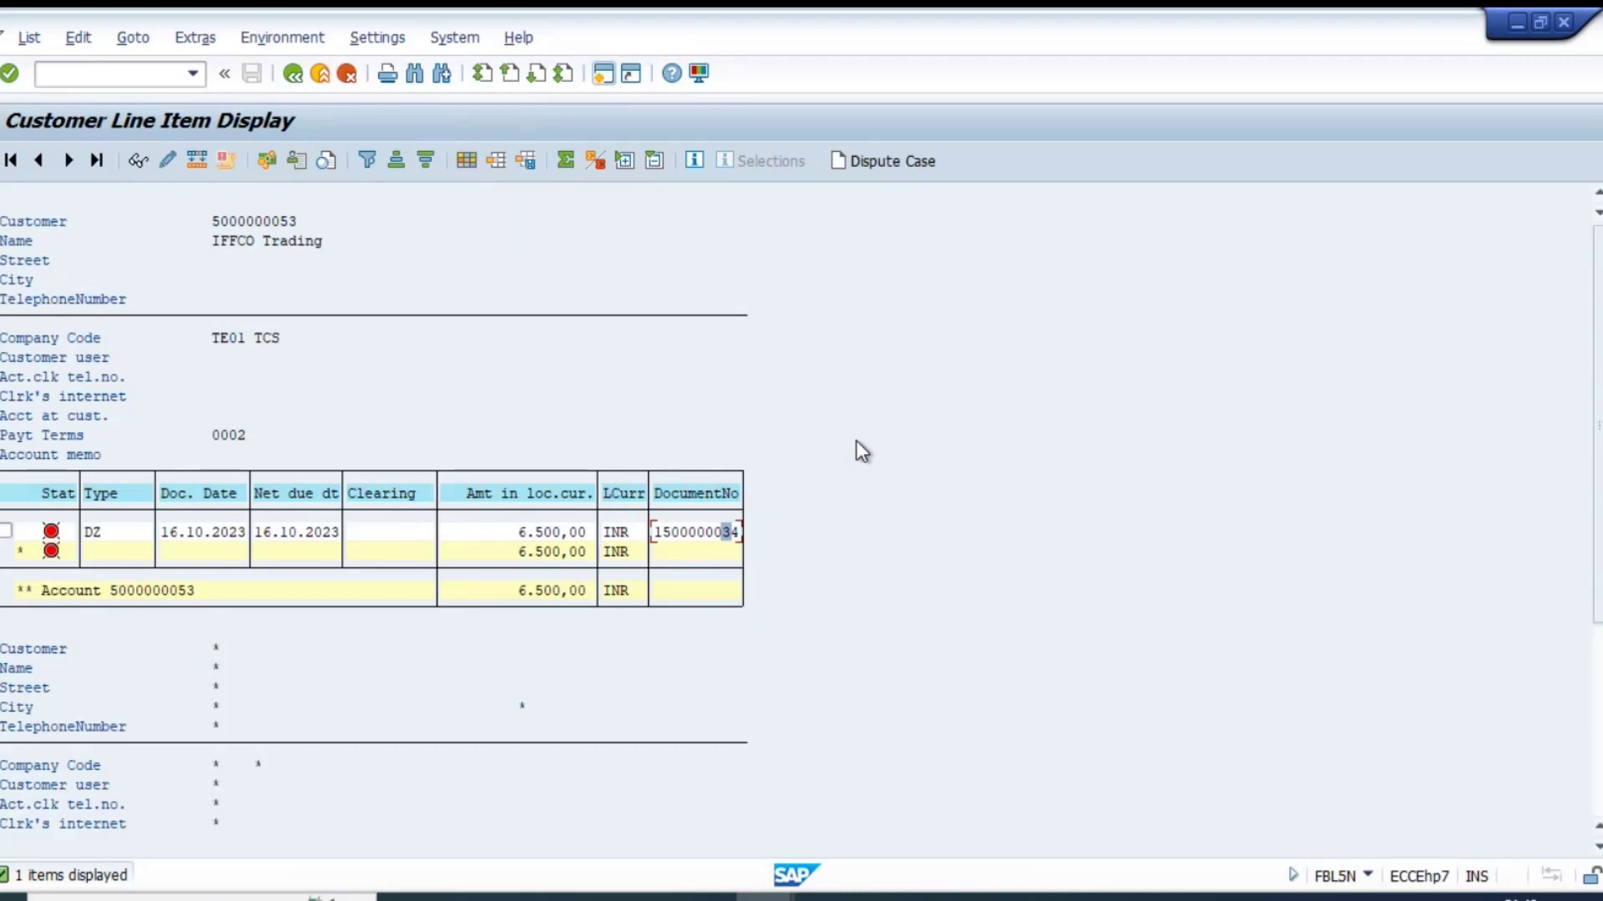
# - Apply a wider saved layout that adds the transaction type column to the customer line items
pyautogui.click(466, 159)
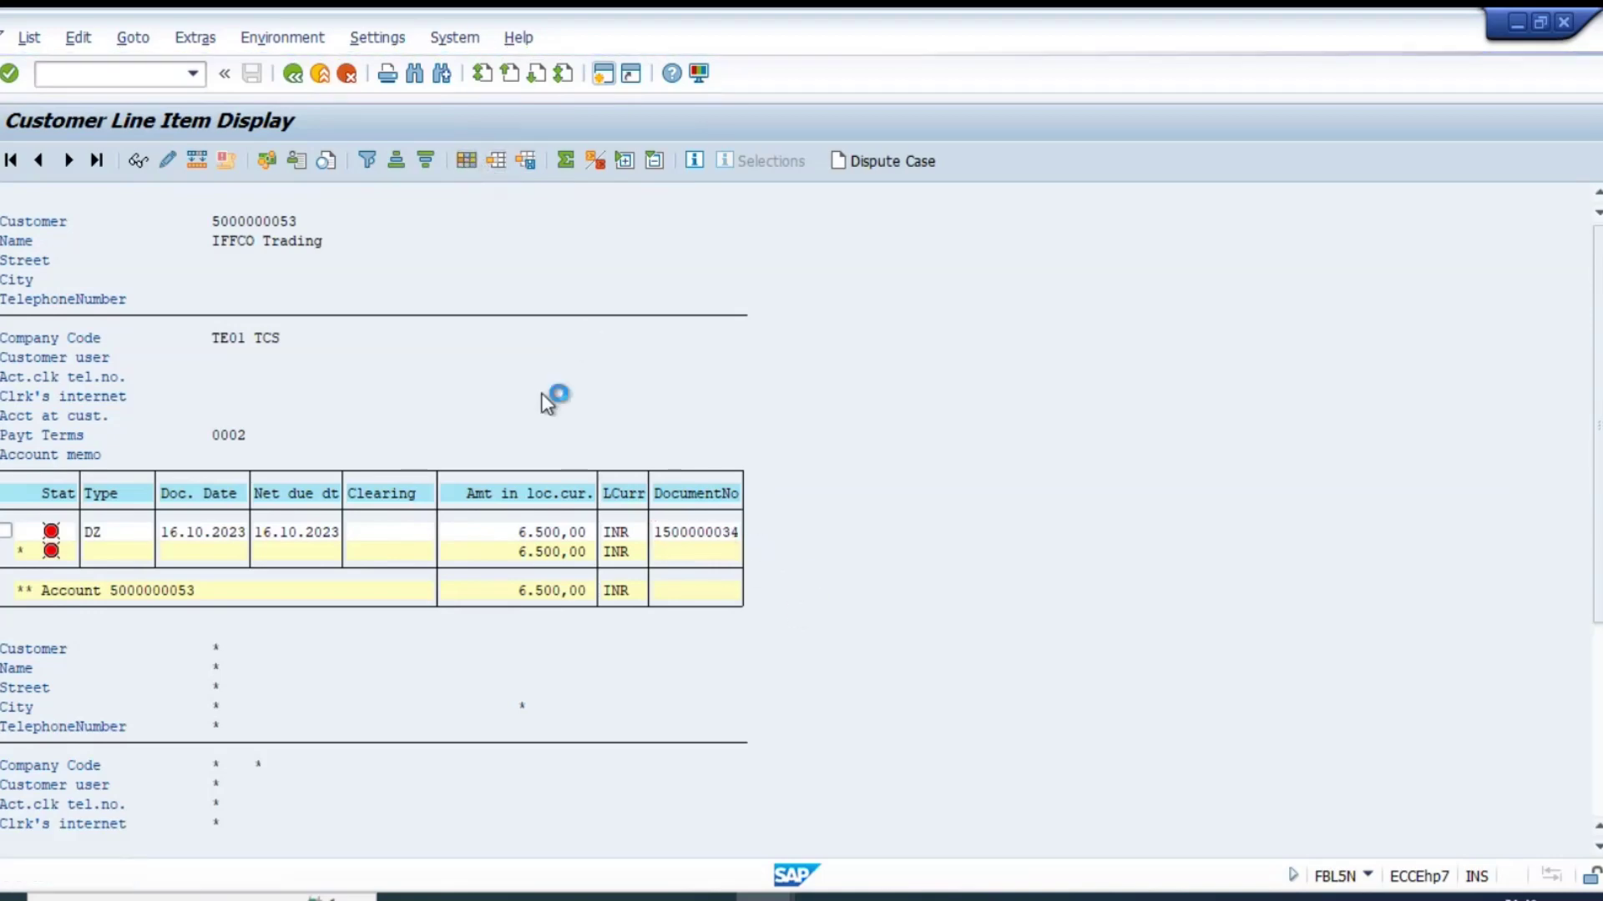
pyautogui.moveTo(804, 221); pyautogui.dragTo(1122, 110)
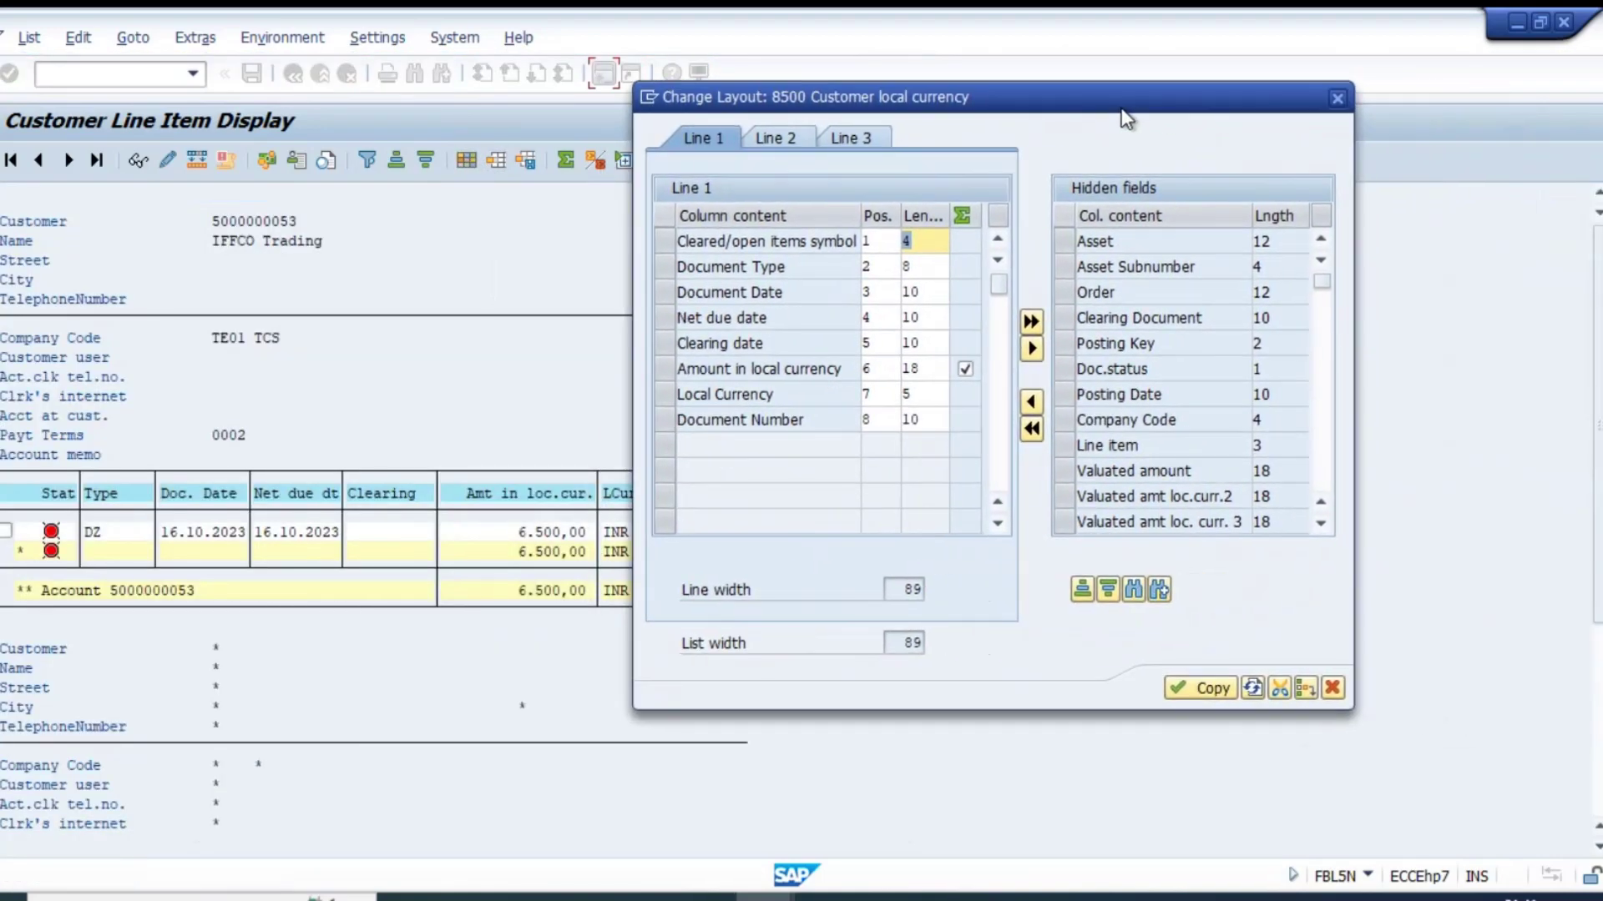
pyautogui.click(1336, 98)
pyautogui.click(497, 162)
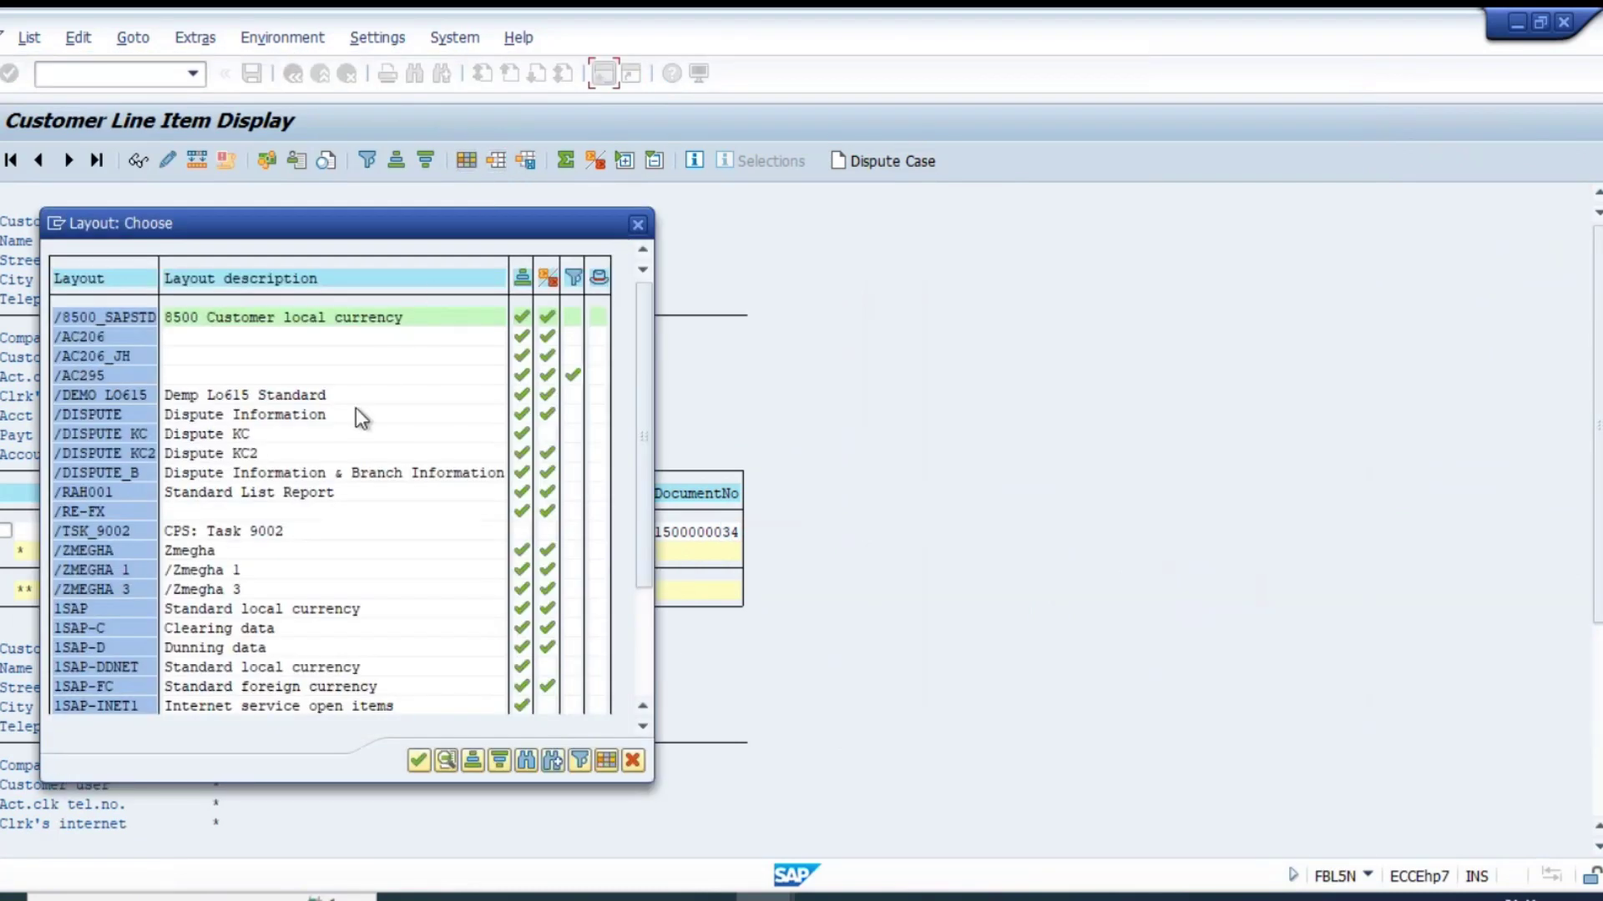
pyautogui.doubleClick(102, 582)
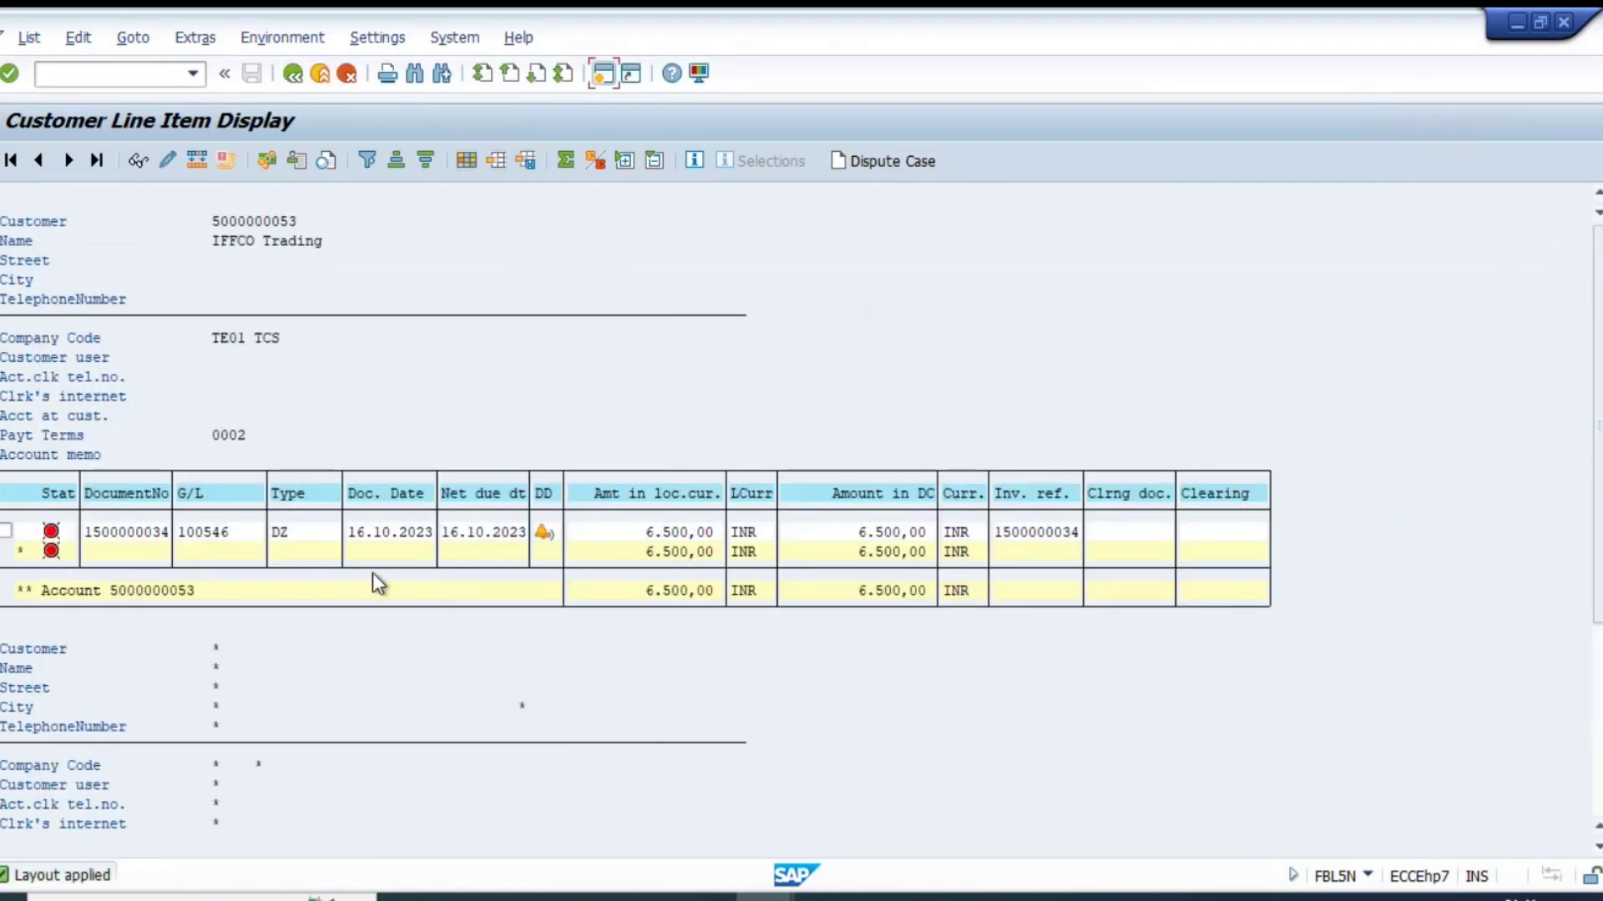
pyautogui.click(1055, 534)
pyautogui.hotkey('ctrl', 'F9')
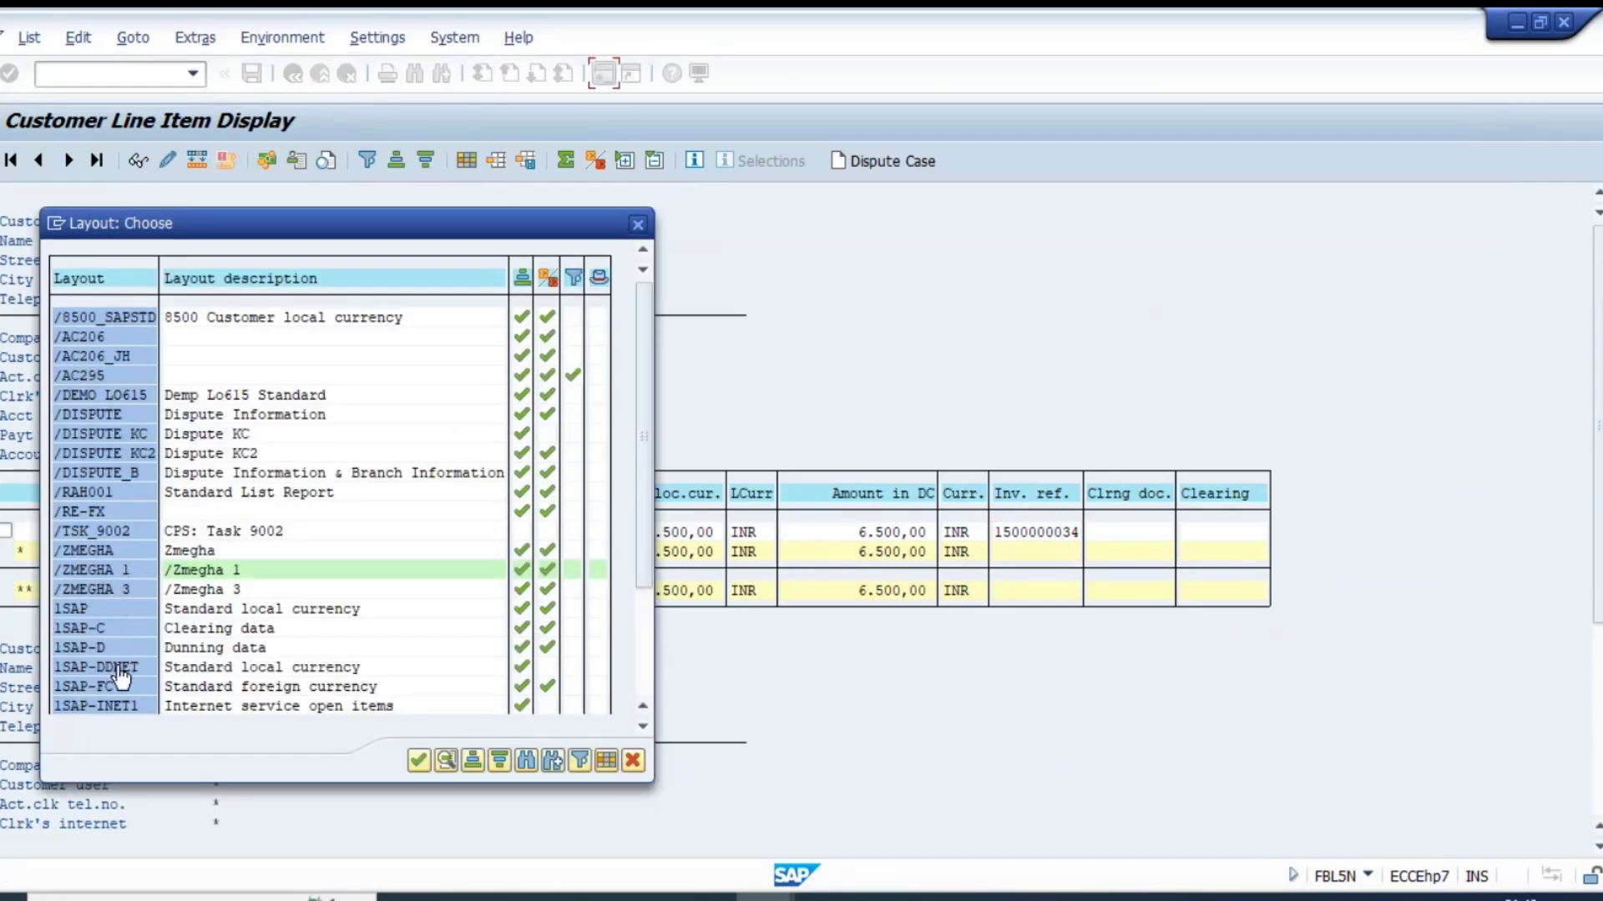
pyautogui.doubleClick(103, 589)
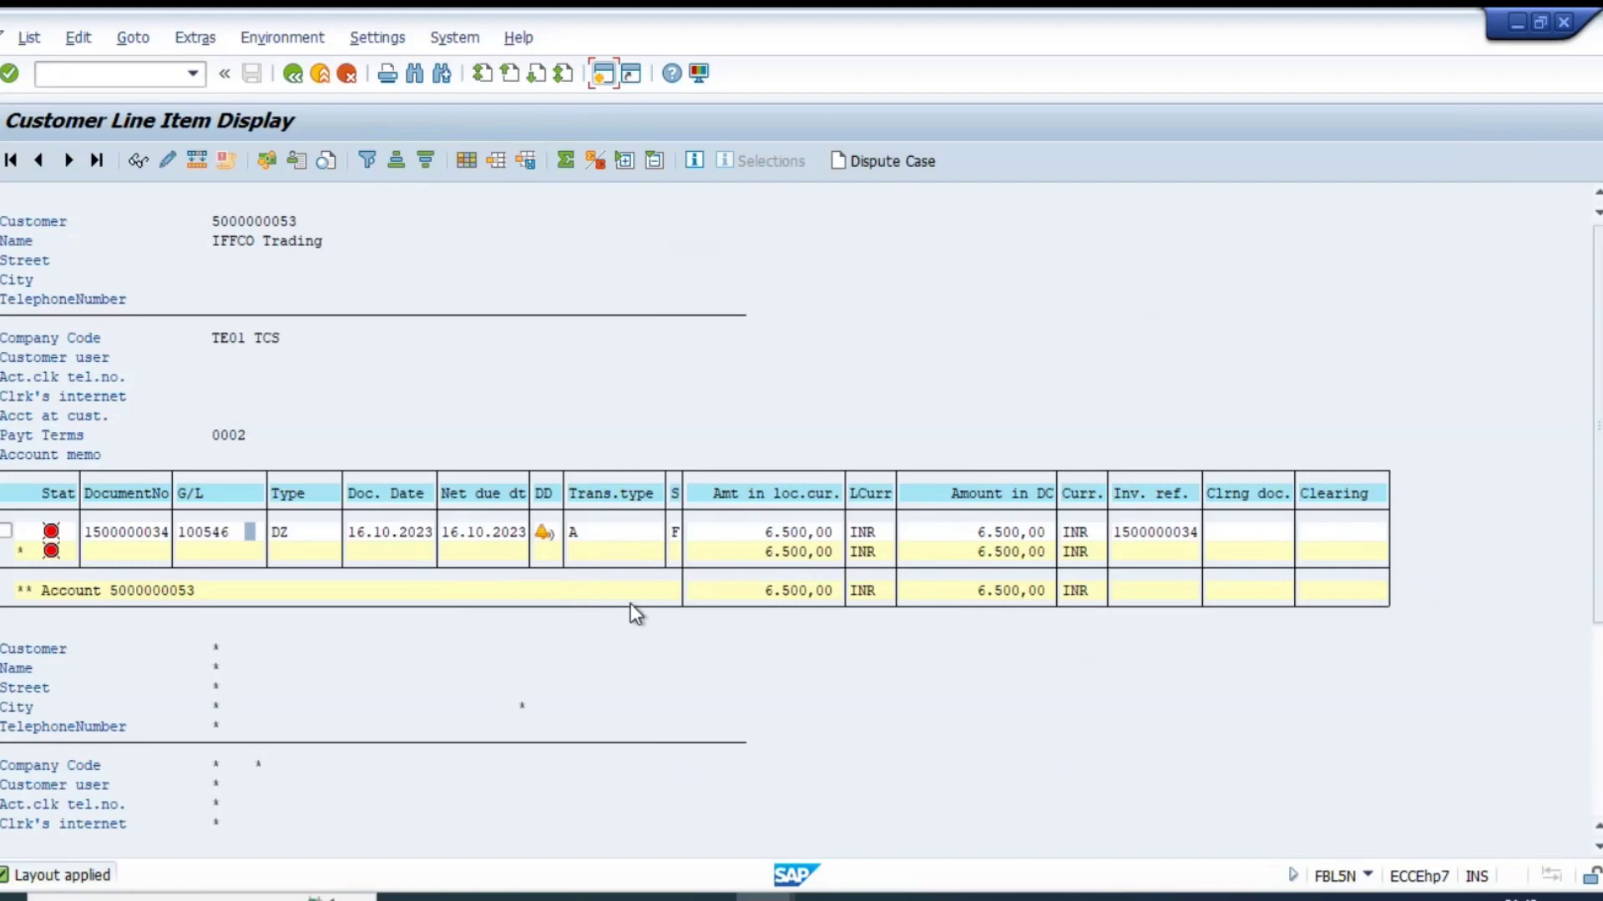
# - In layout administration, mark /ZMEGHA 3 and define it as the default setting
pyautogui.click(281, 37)
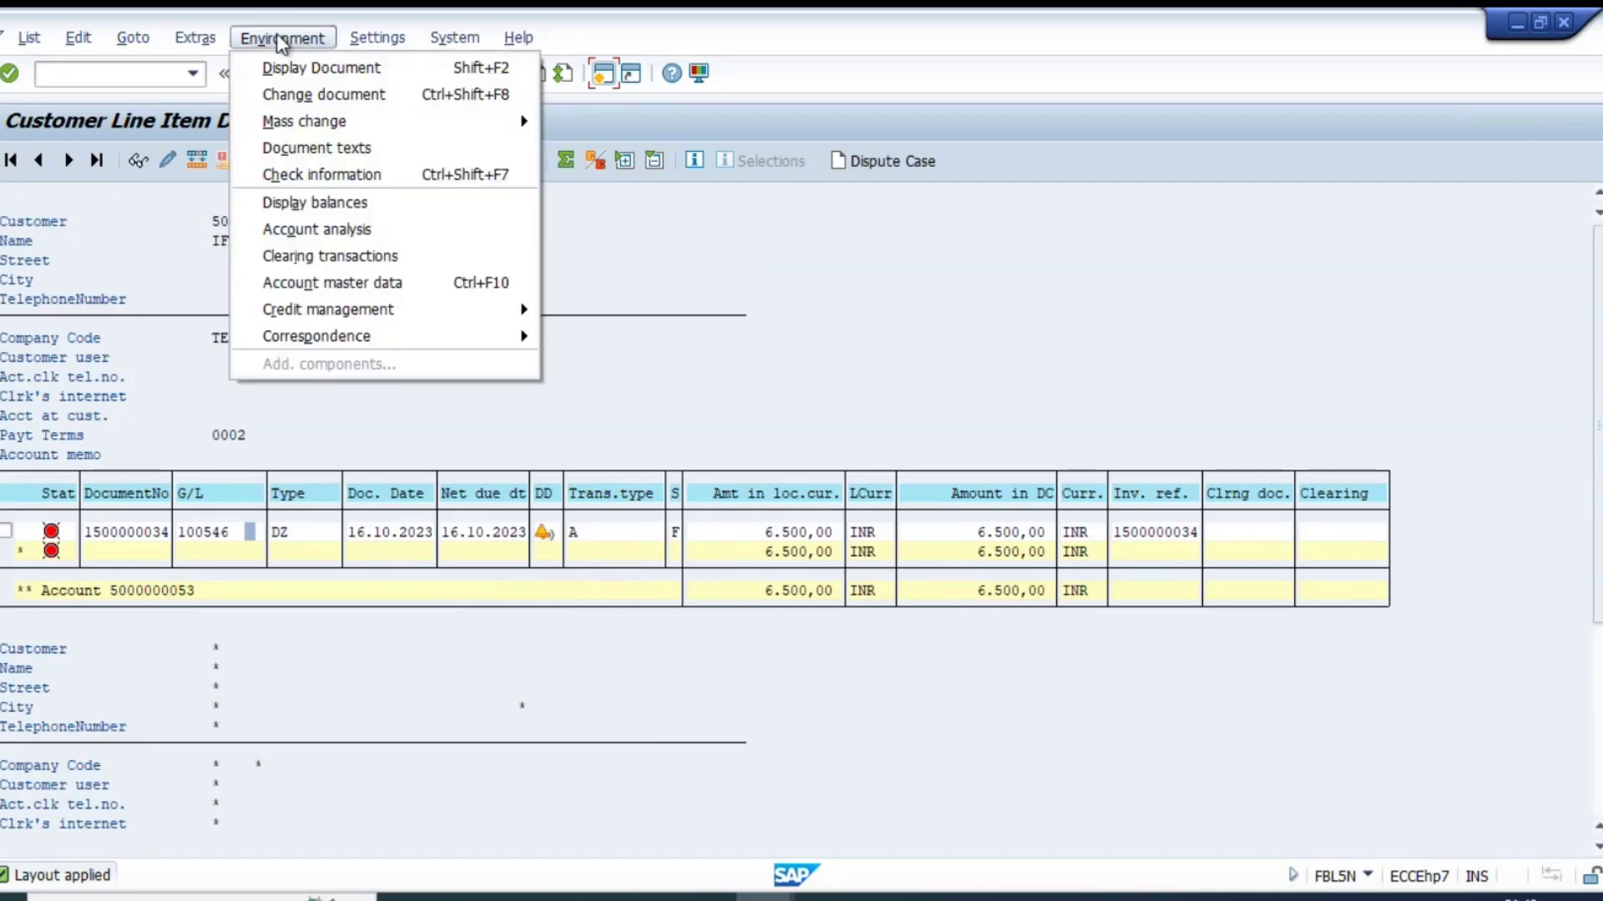
pyautogui.moveTo(209, 37)
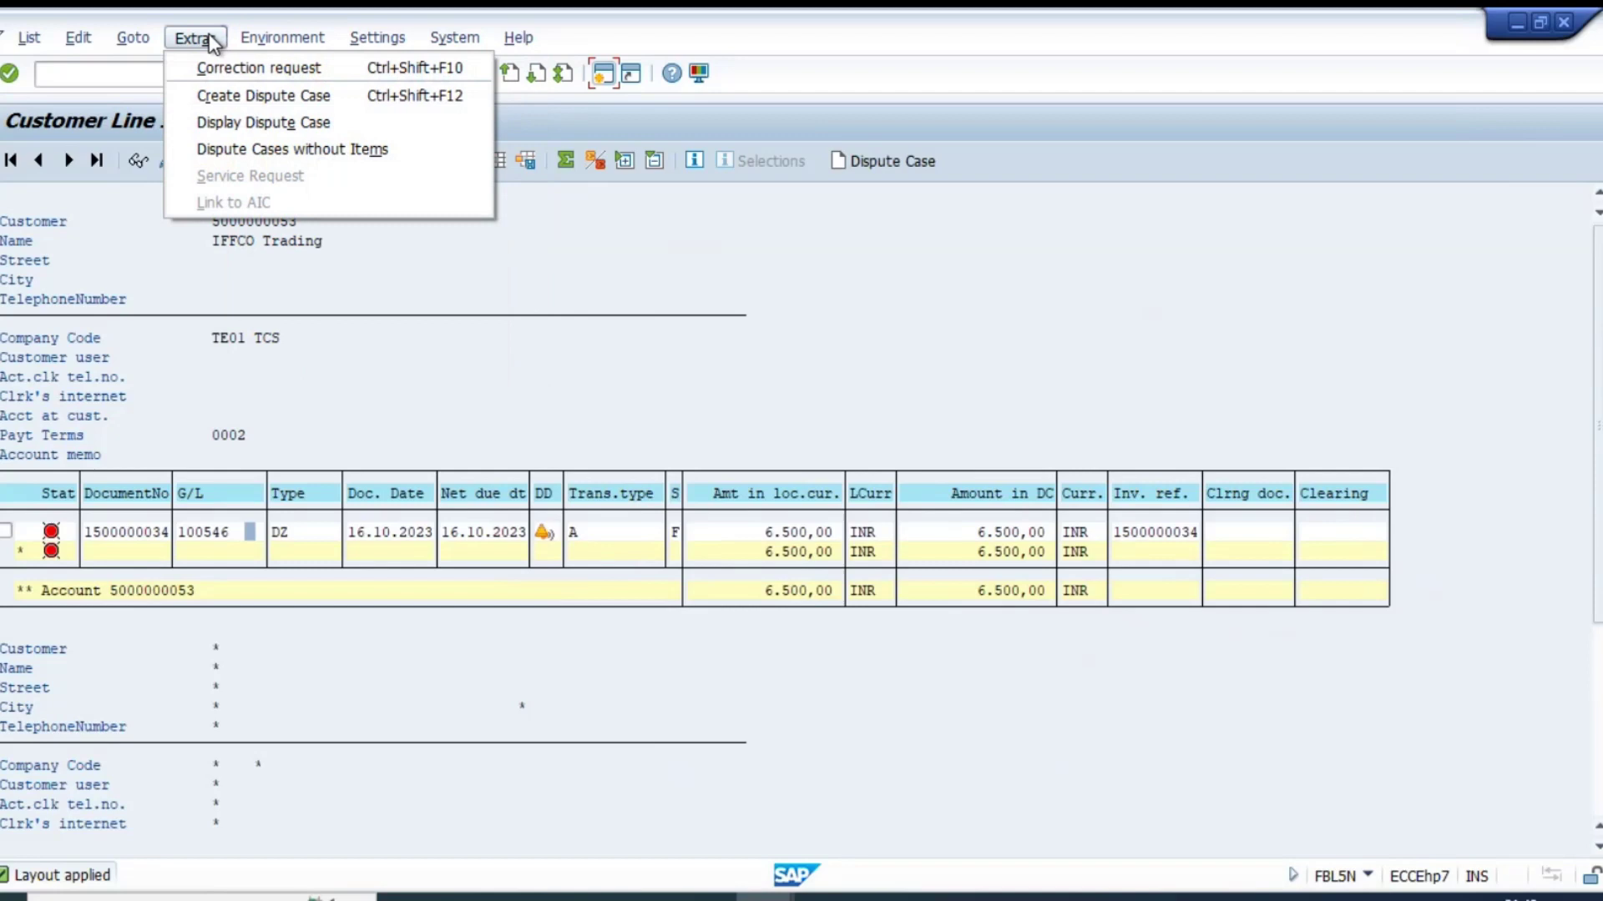
pyautogui.moveTo(47, 43)
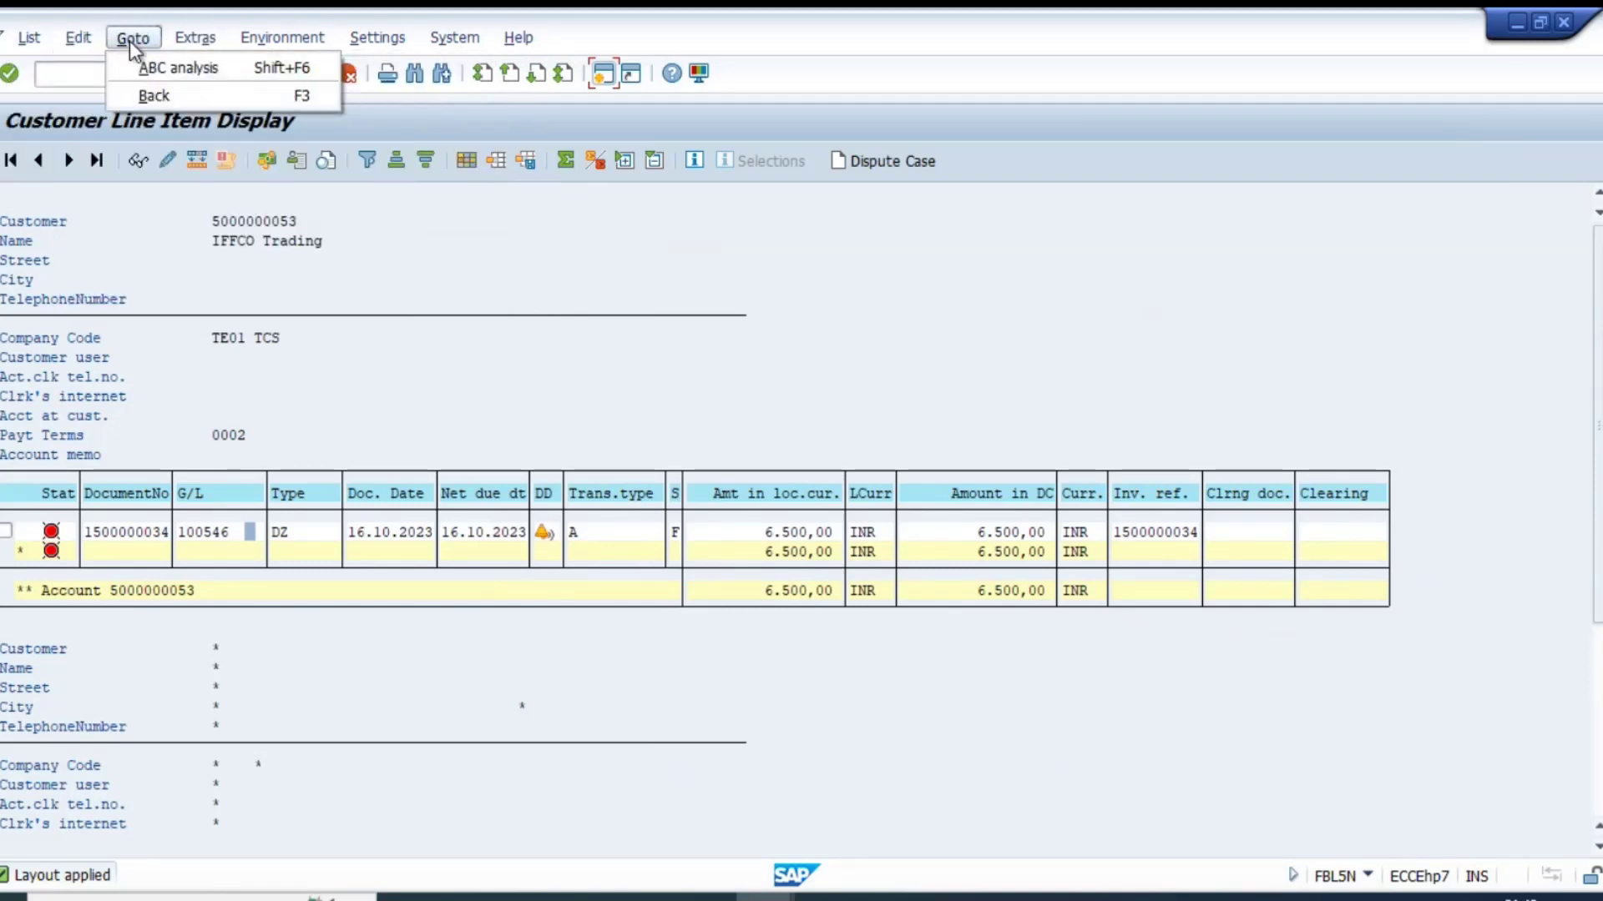
pyautogui.moveTo(264, 40)
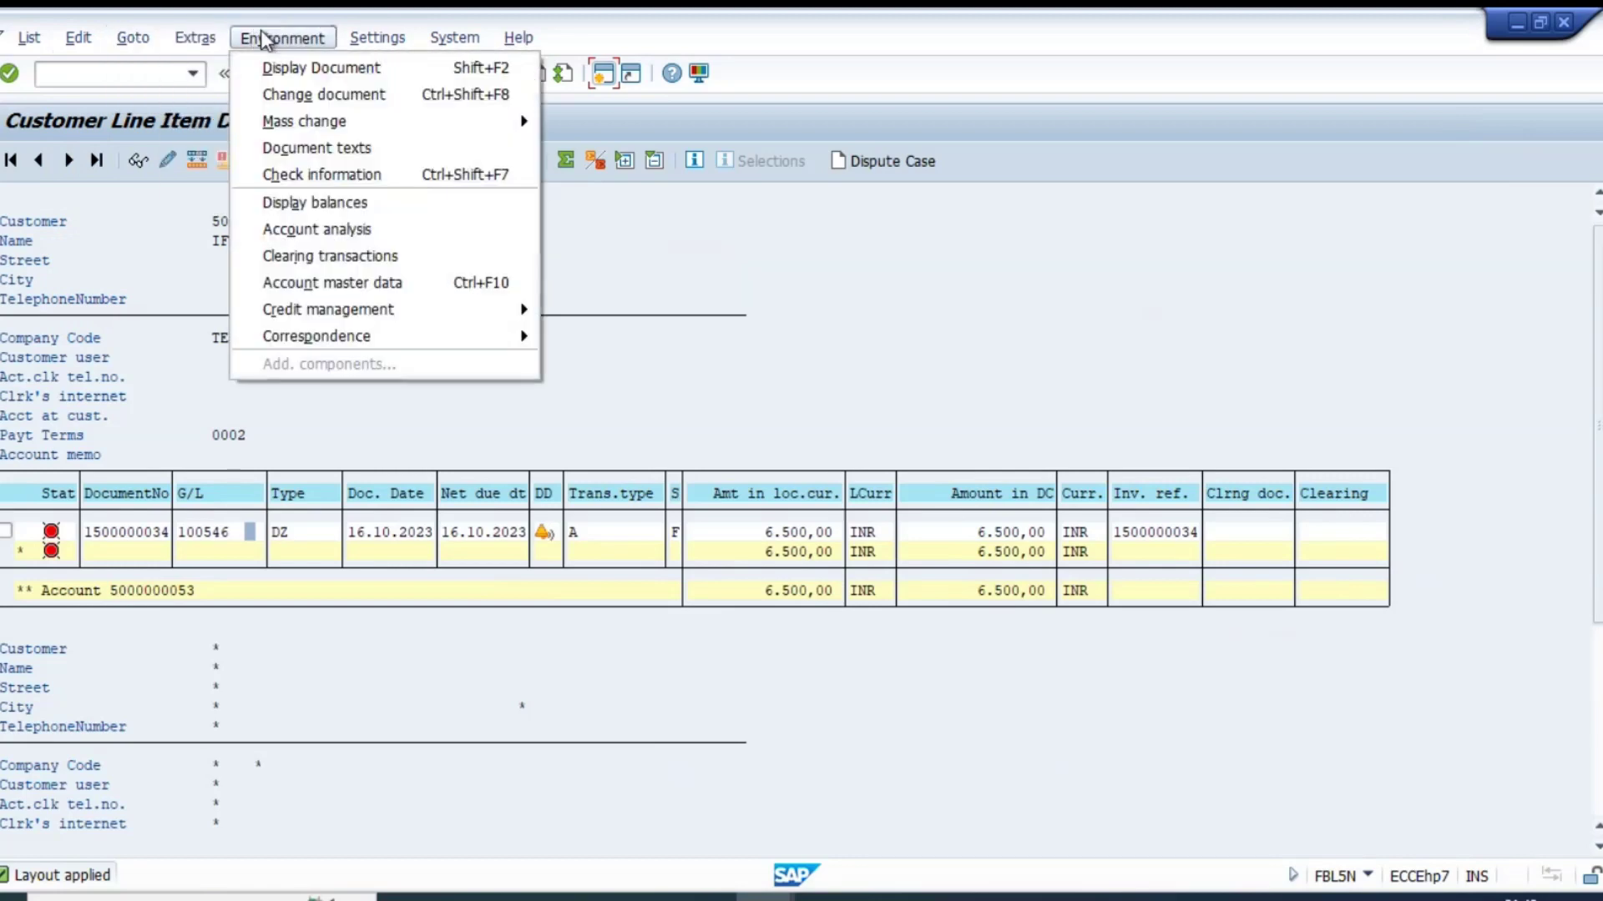
pyautogui.moveTo(377, 37)
pyautogui.moveTo(396, 93)
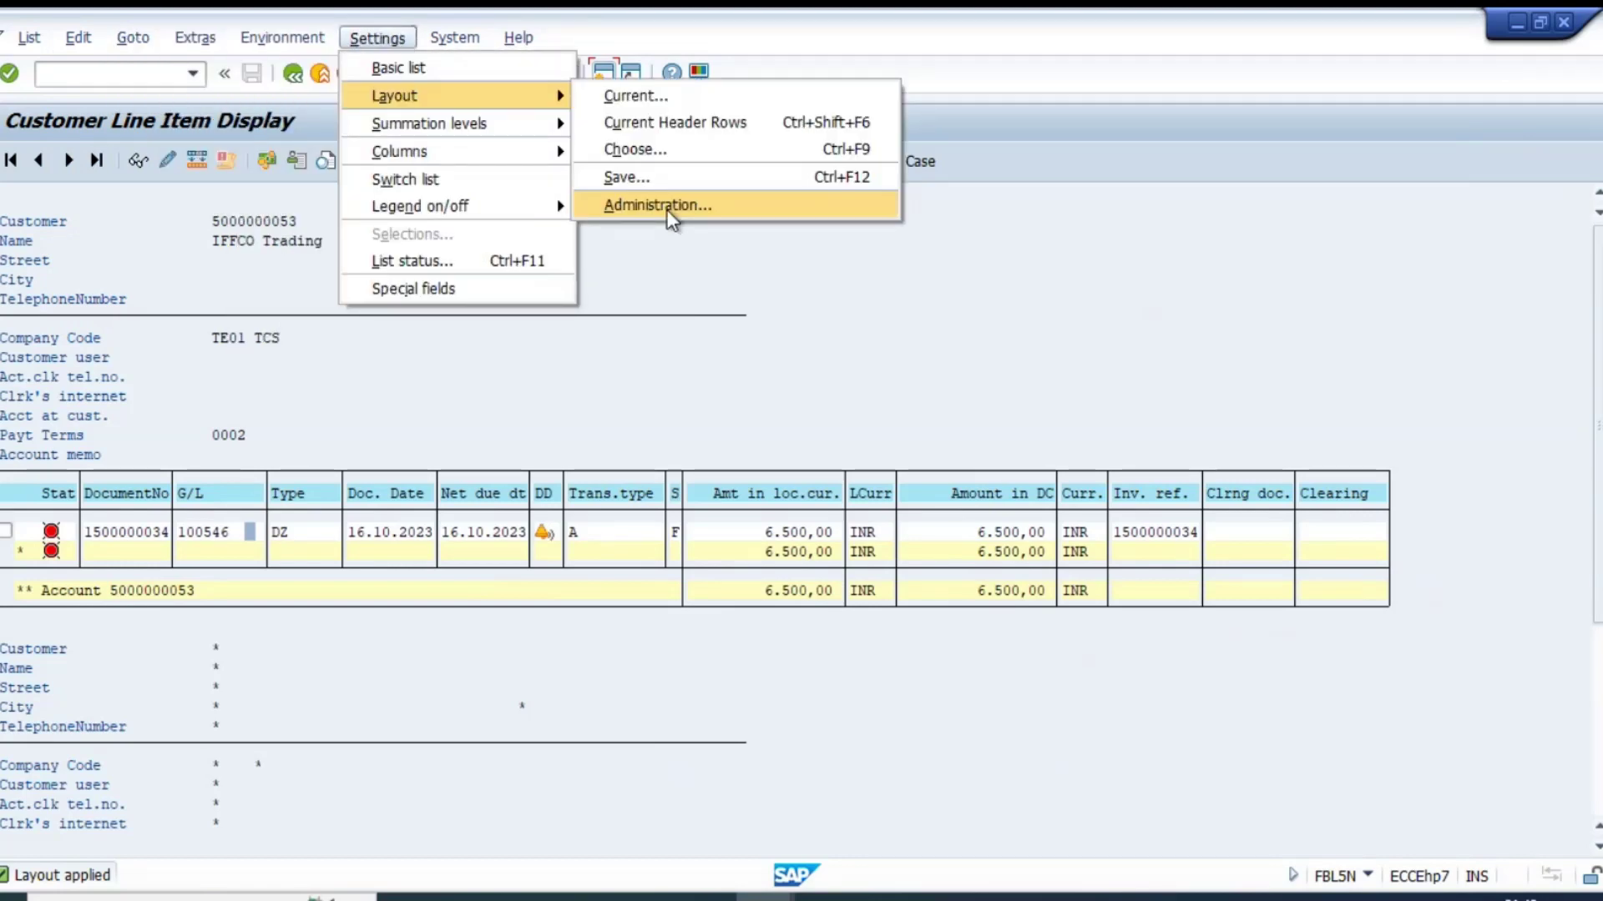
pyautogui.click(686, 207)
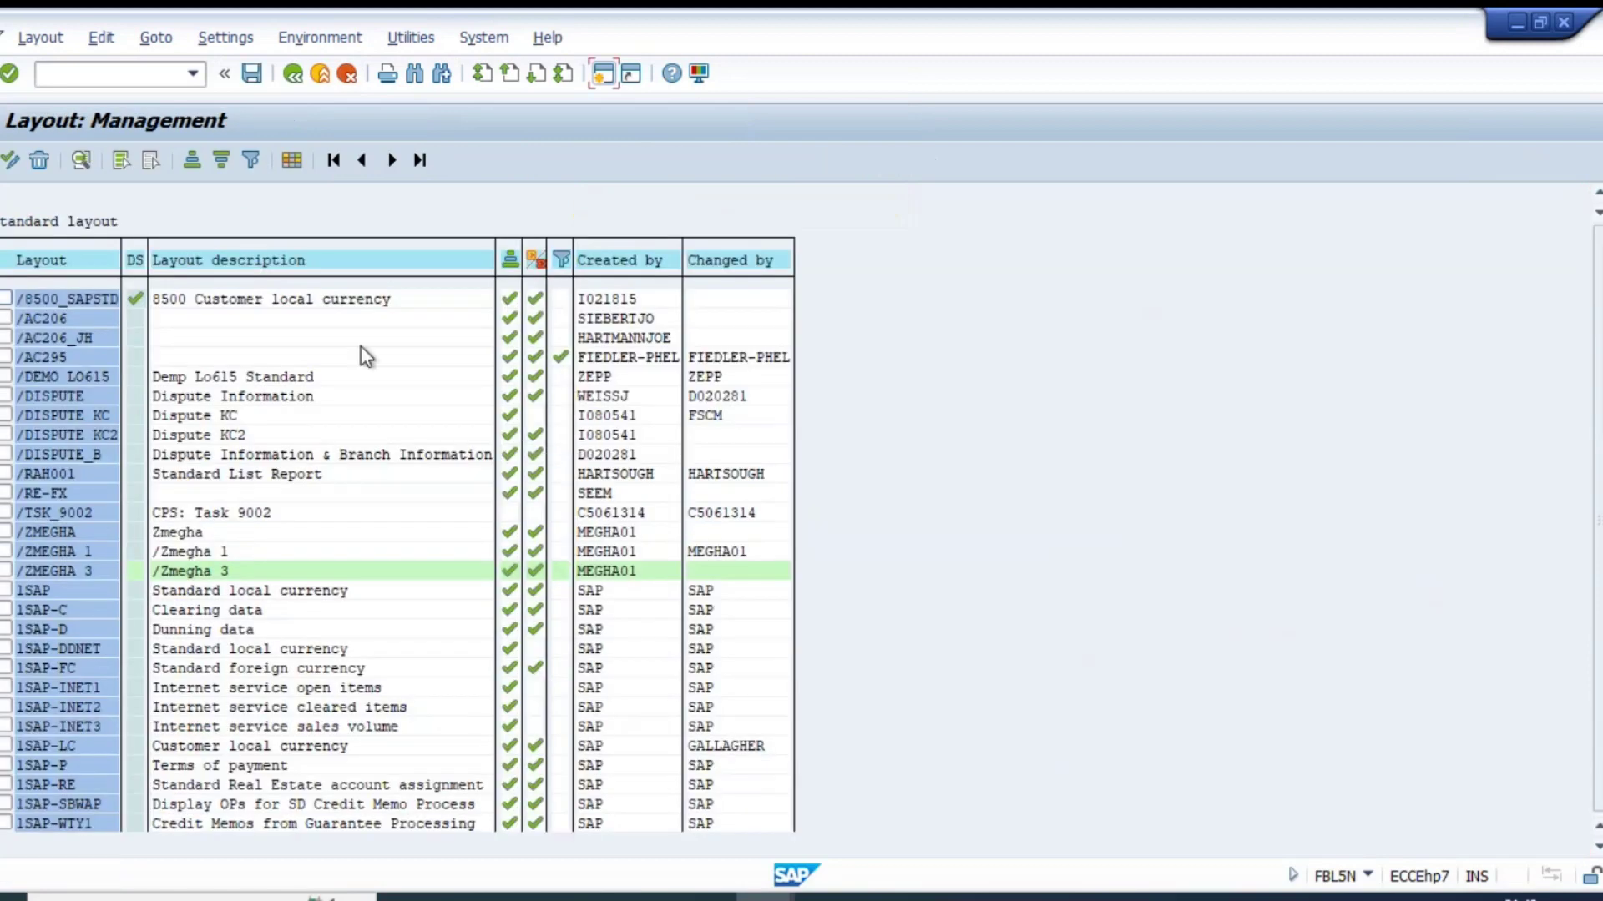
pyautogui.click(6, 572)
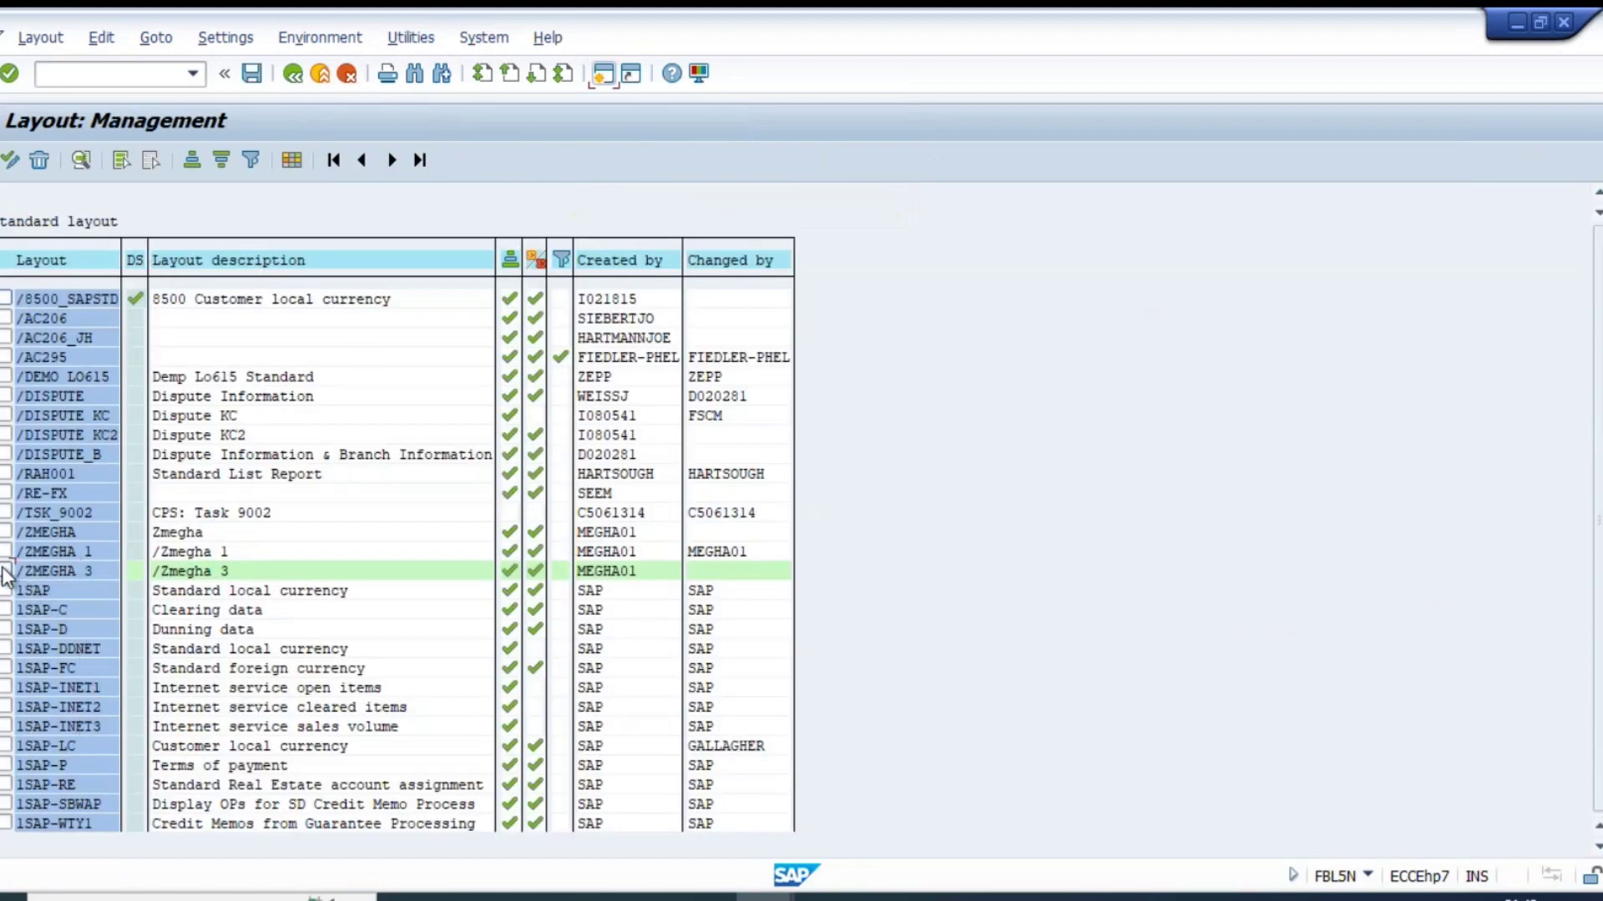
pyautogui.click(10, 160)
# - Return to the selection screen and rerun the customer line item report
pyautogui.click(293, 74)
pyautogui.click(293, 75)
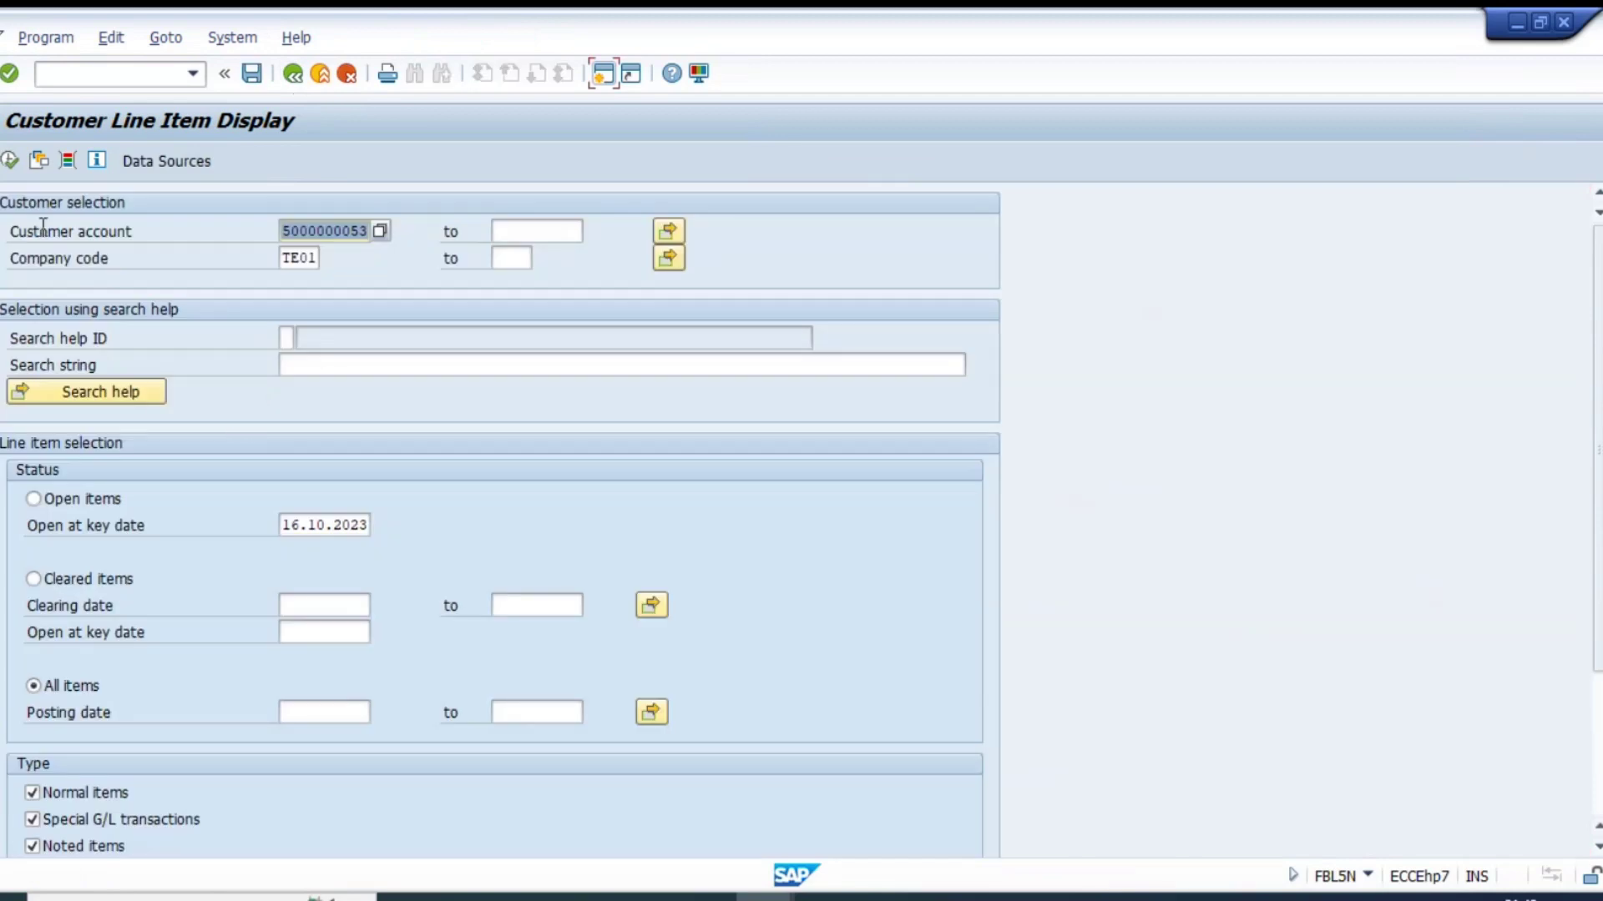
pyautogui.click(14, 163)
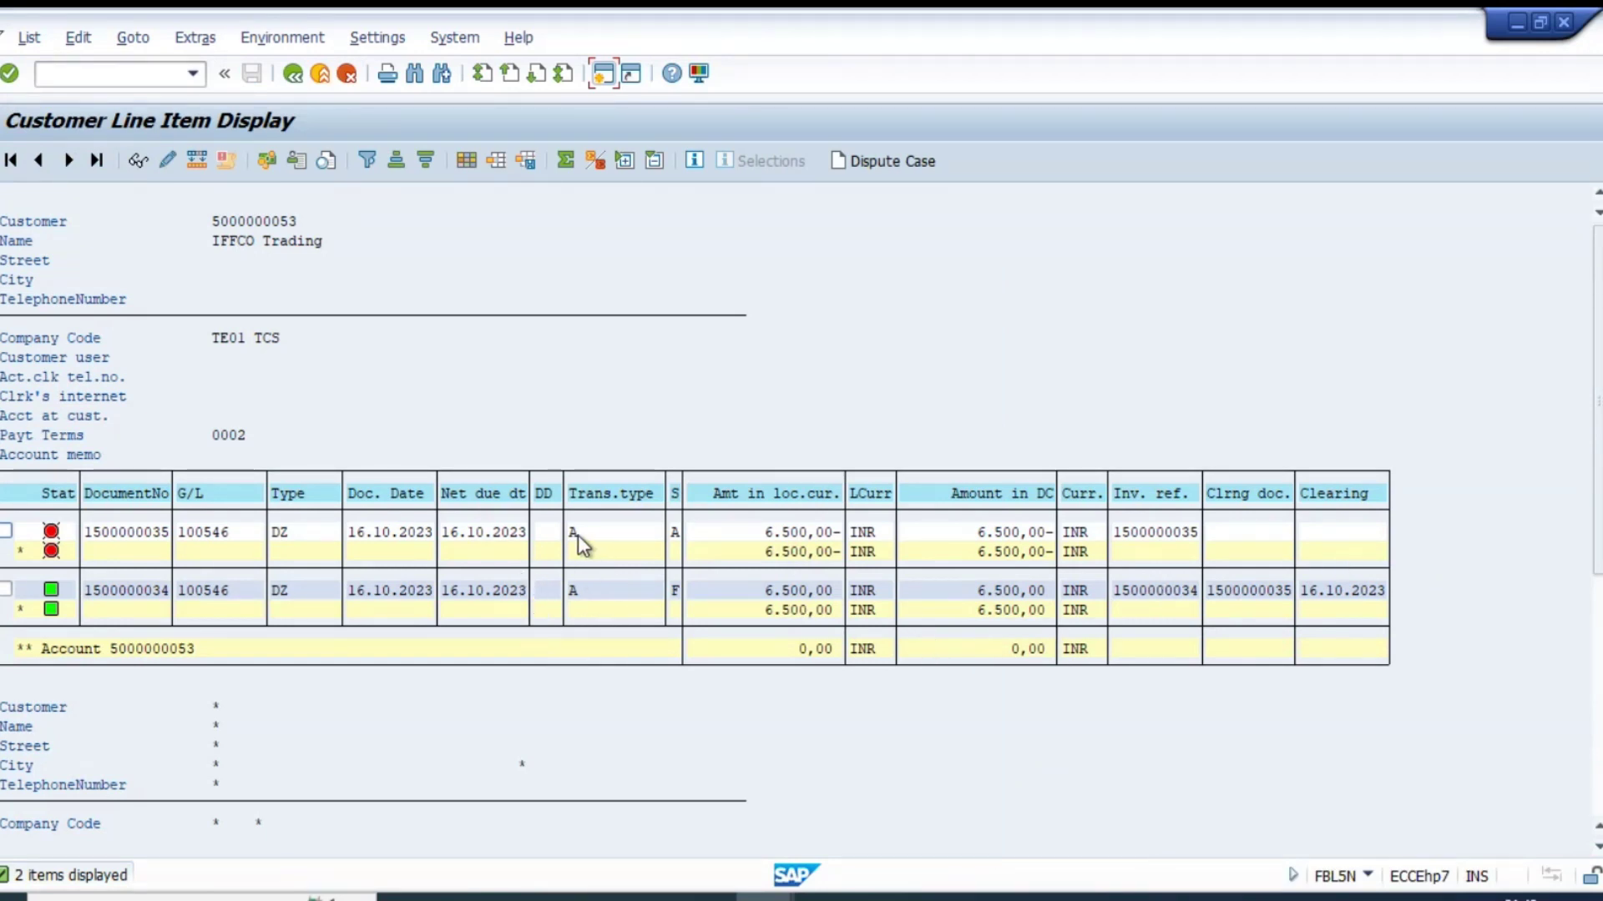
# - Switch to the down payment posting window and enter /nfb70 in the command field
pyautogui.hotkey('alt', 'Tab')
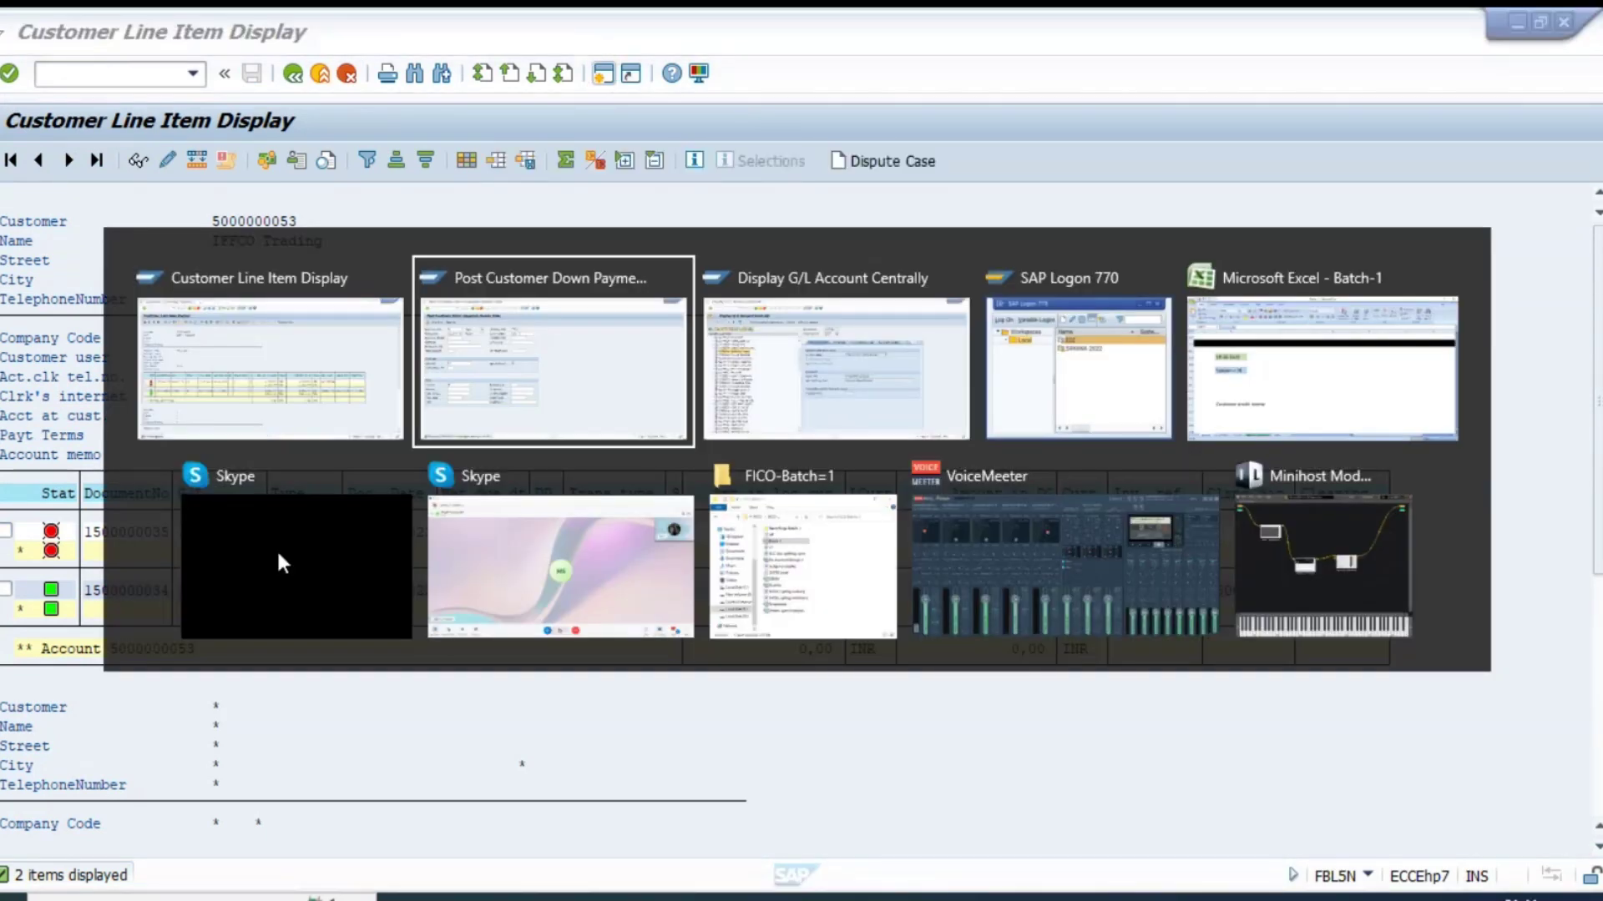
pyautogui.click(125, 74)
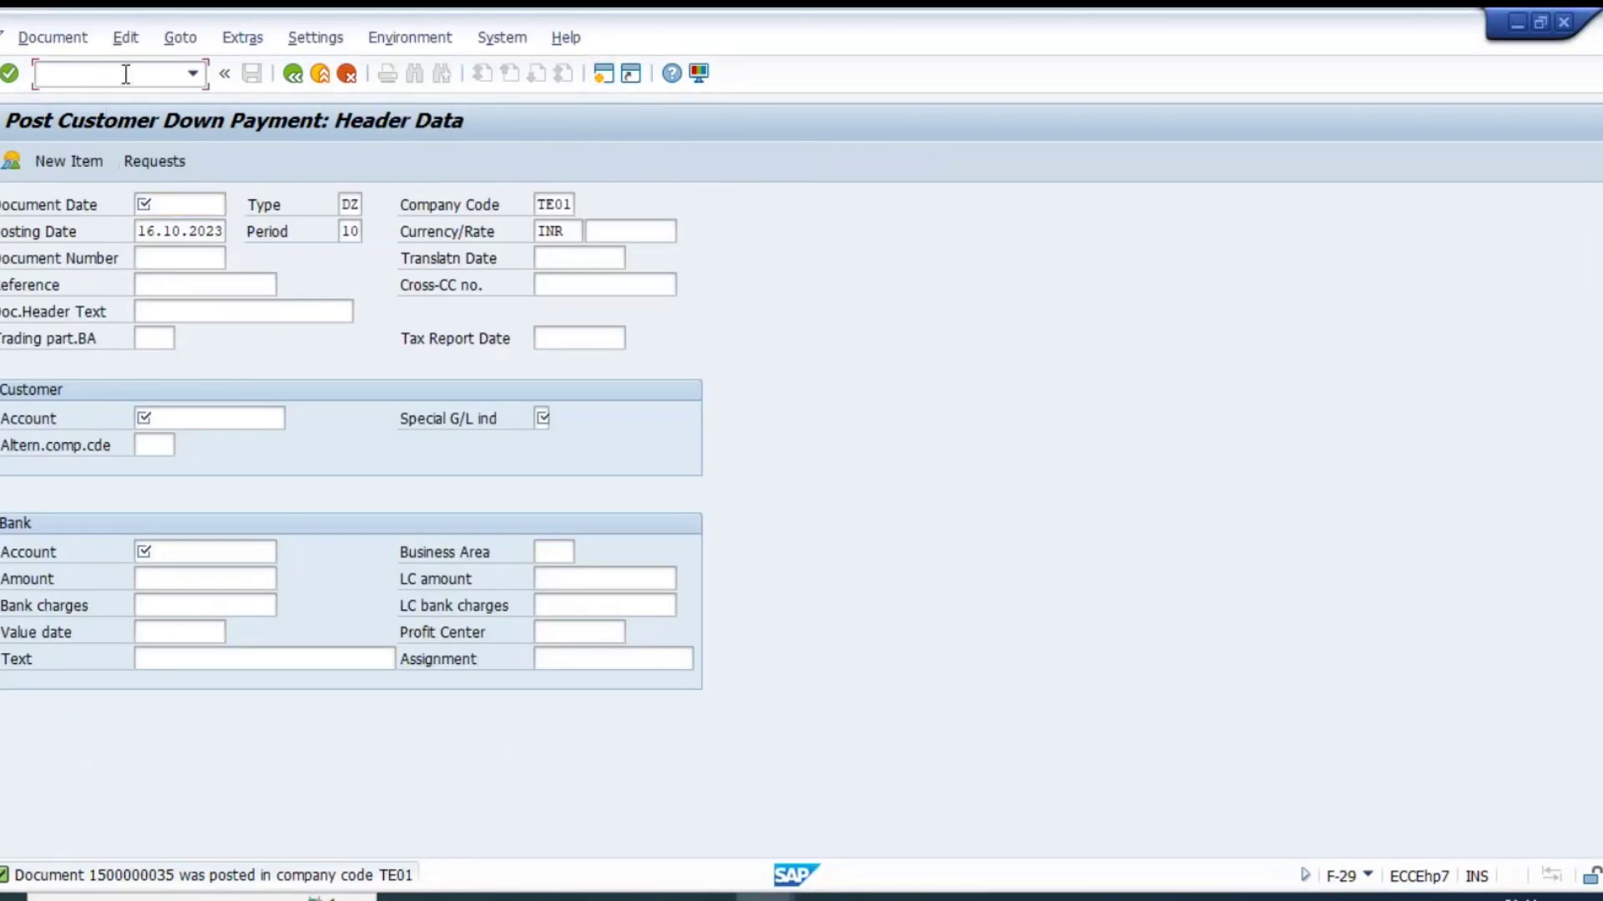
pyautogui.write('/nf')
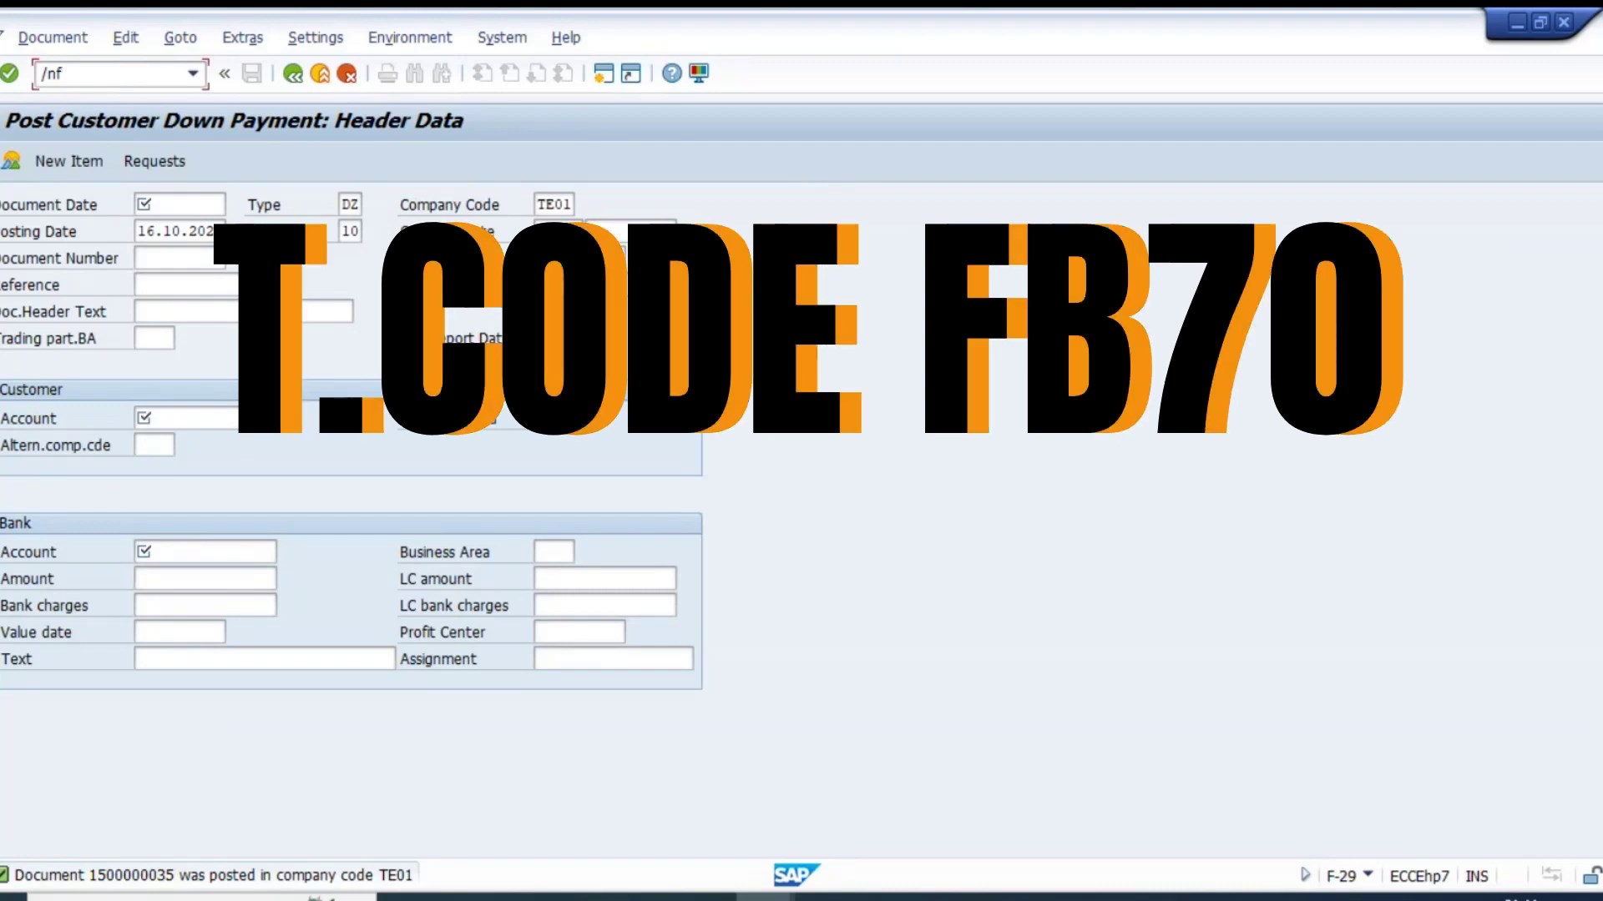
pyautogui.write('b70')
# - Fill the invoice header for the customer: date 16.10.2023, reference 'inv cstmr', amount 10000, calculate tax
pyautogui.press('Return')
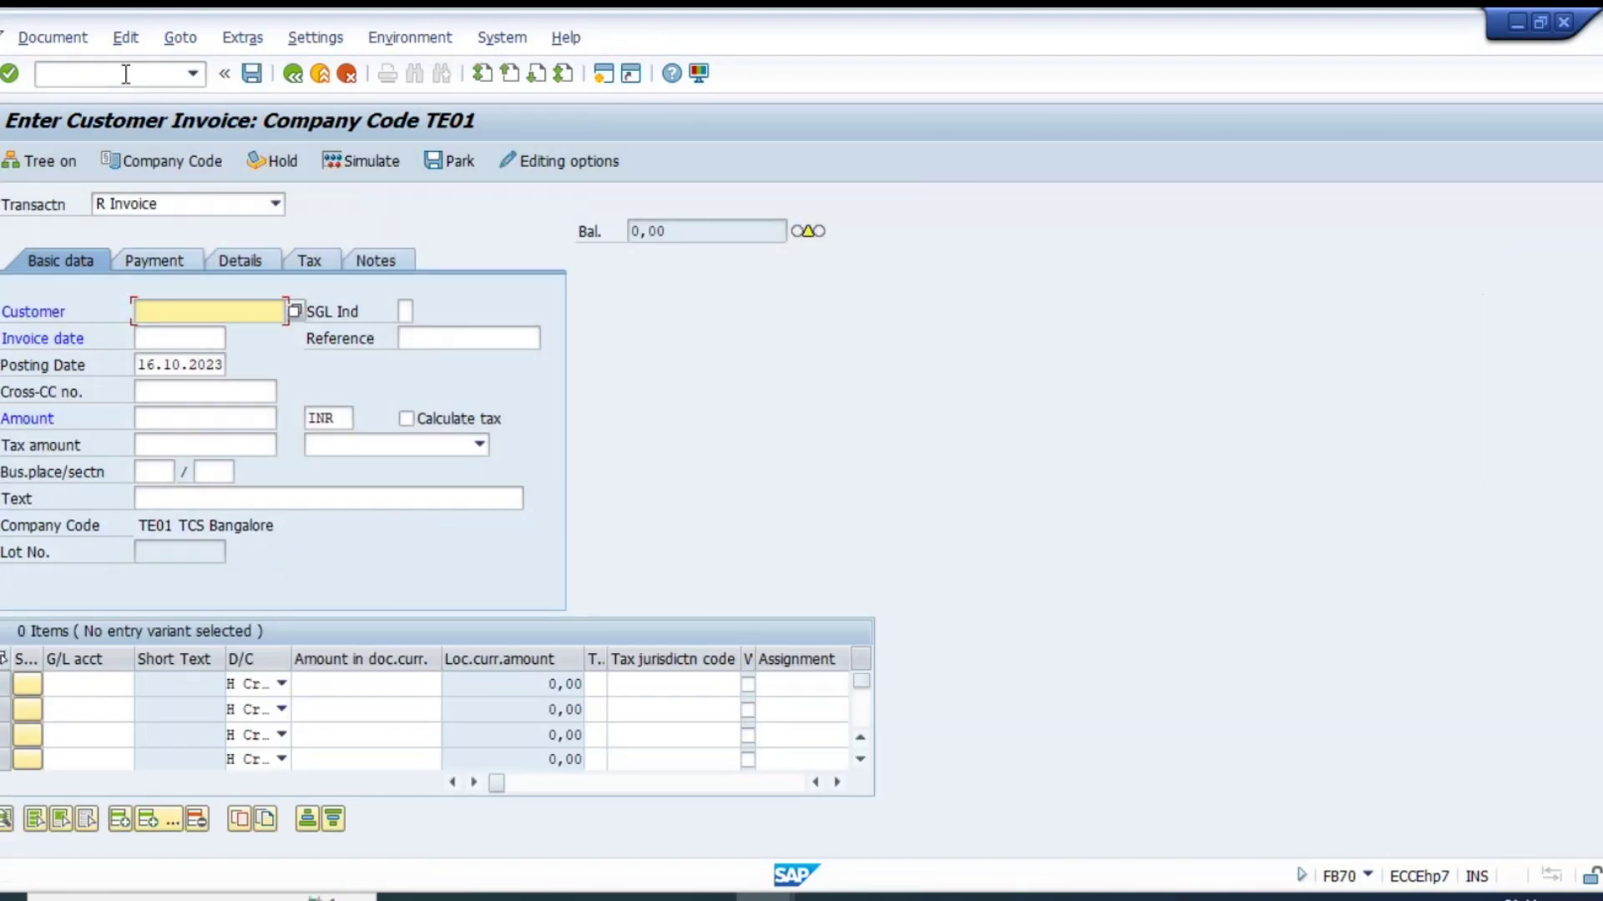
pyautogui.write('5000000053')
pyautogui.press('Tab')
pyautogui.write('16')
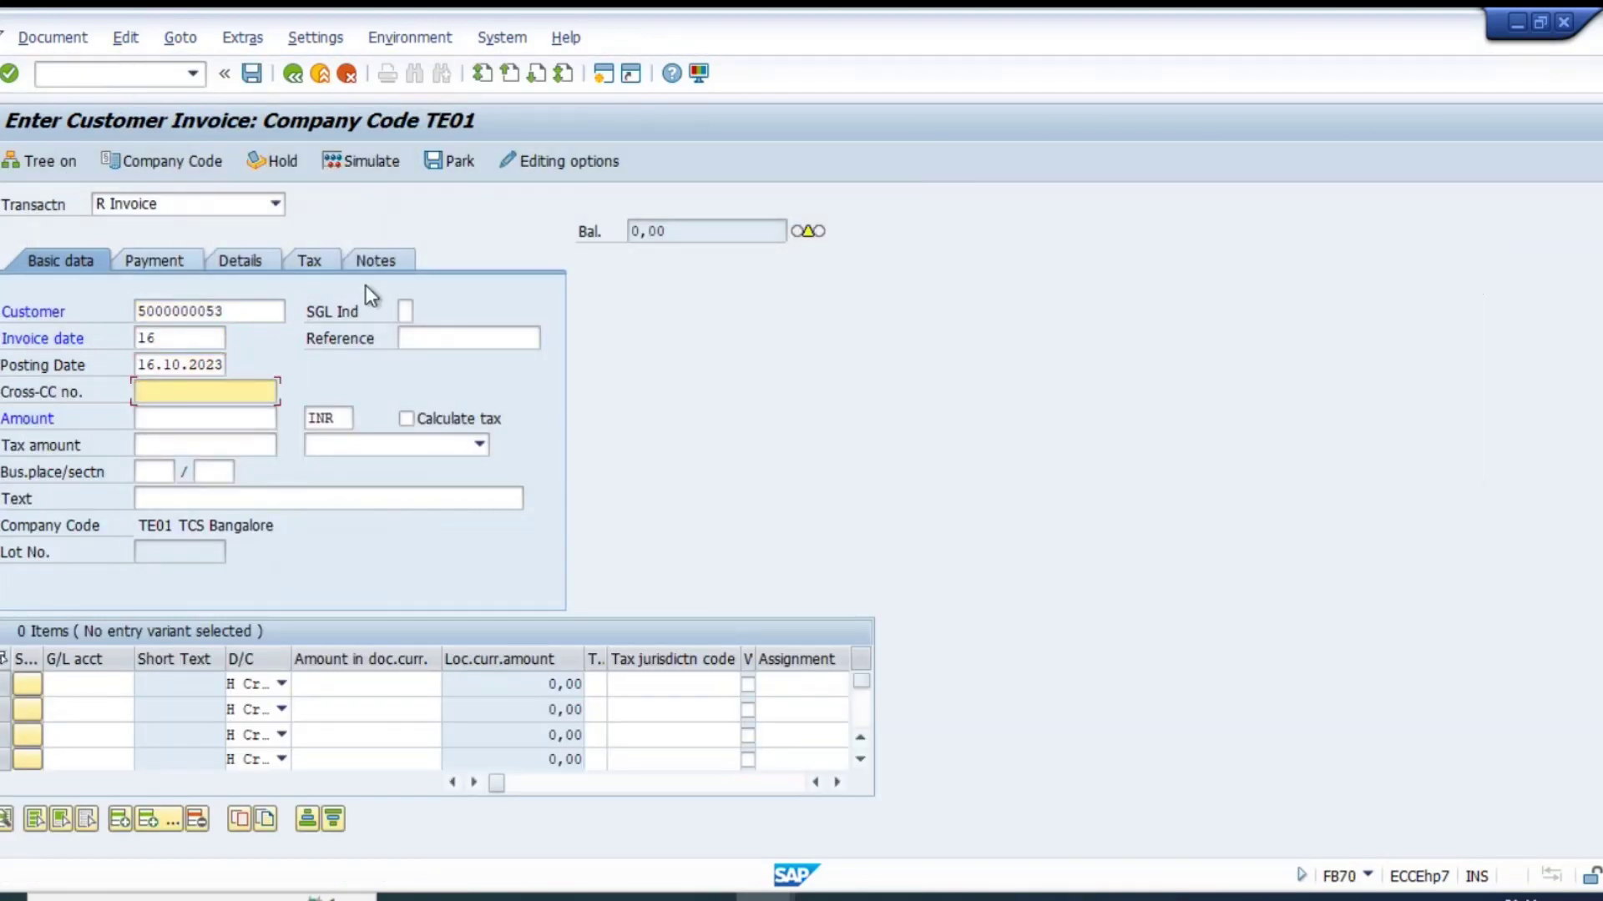
pyautogui.hotkey('shift', 'Tab')
pyautogui.hotkey('shift', 'Tab')
pyautogui.hotkey('shift', 'Tab')
pyautogui.write('.10.2023')
pyautogui.press('Tab')
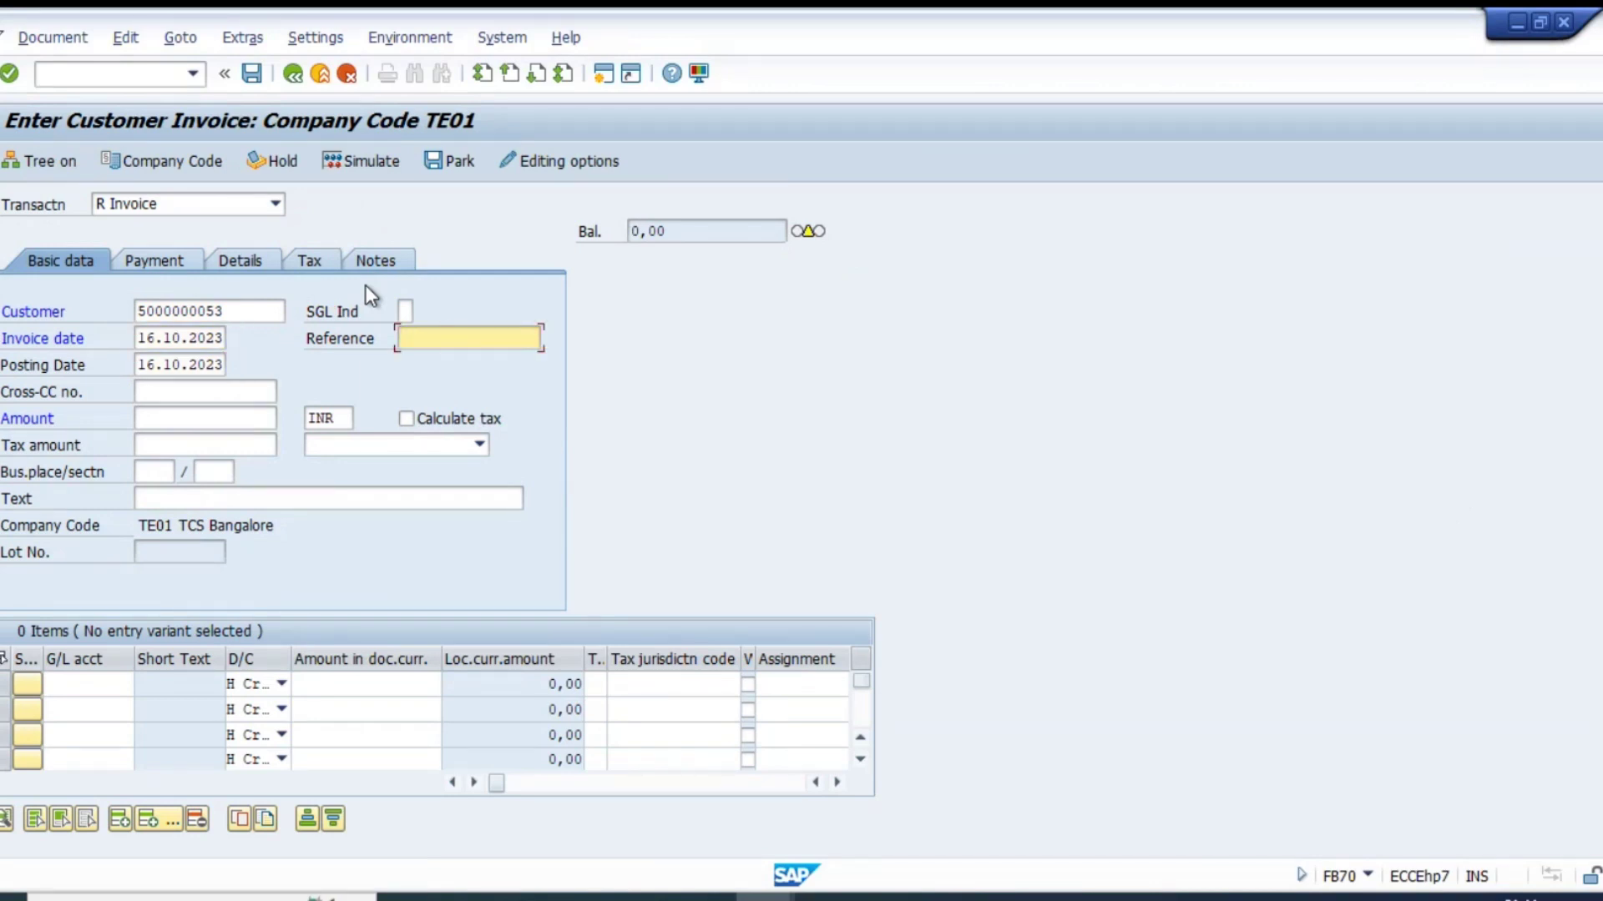
pyautogui.write('inv cstmr')
pyautogui.press('Tab')
pyautogui.press('Tab')
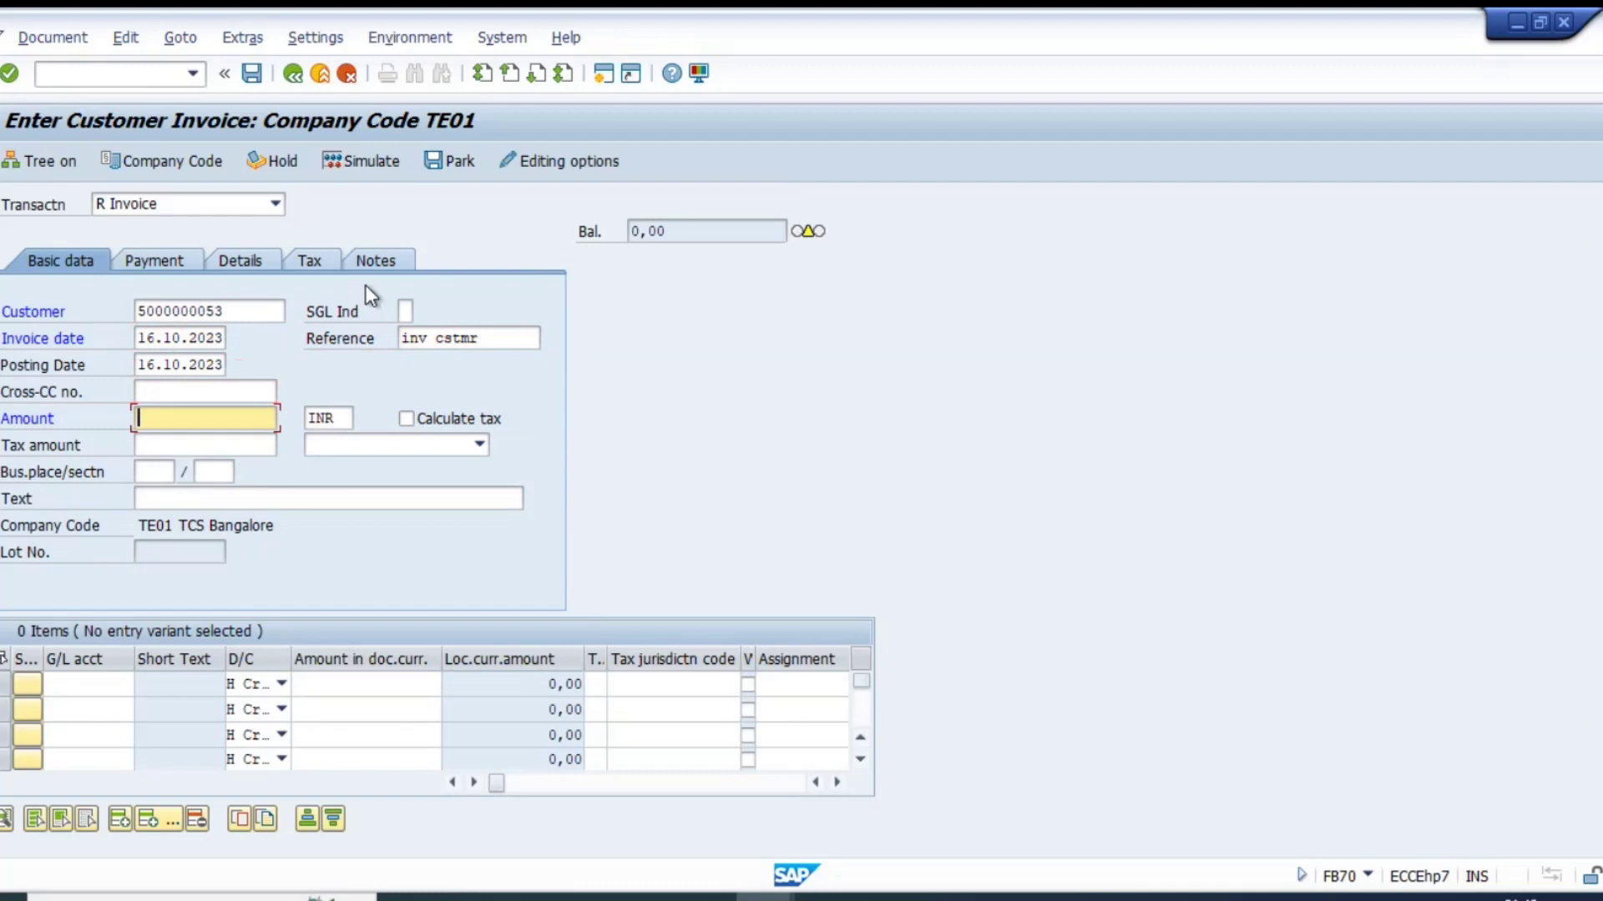
pyautogui.write('10000')
pyautogui.press('Tab')
# - Add a 10000 item on G/L 300000 with profit centre I0005, then view that account's master
pyautogui.press('Tab')
pyautogui.press('space')
pyautogui.press('Return')
pyautogui.write('300000')
pyautogui.press('Tab')
pyautogui.press('Tab')
pyautogui.write('10000')
pyautogui.press('Tab')
pyautogui.press('F4')
pyautogui.press('Return')
pyautogui.press('Tab')
pyautogui.press('Tab')
pyautogui.press('Tab')
pyautogui.press('Tab')
pyautogui.press('Tab')
pyautogui.press('Tab')
pyautogui.press('Tab')
pyautogui.press('Tab')
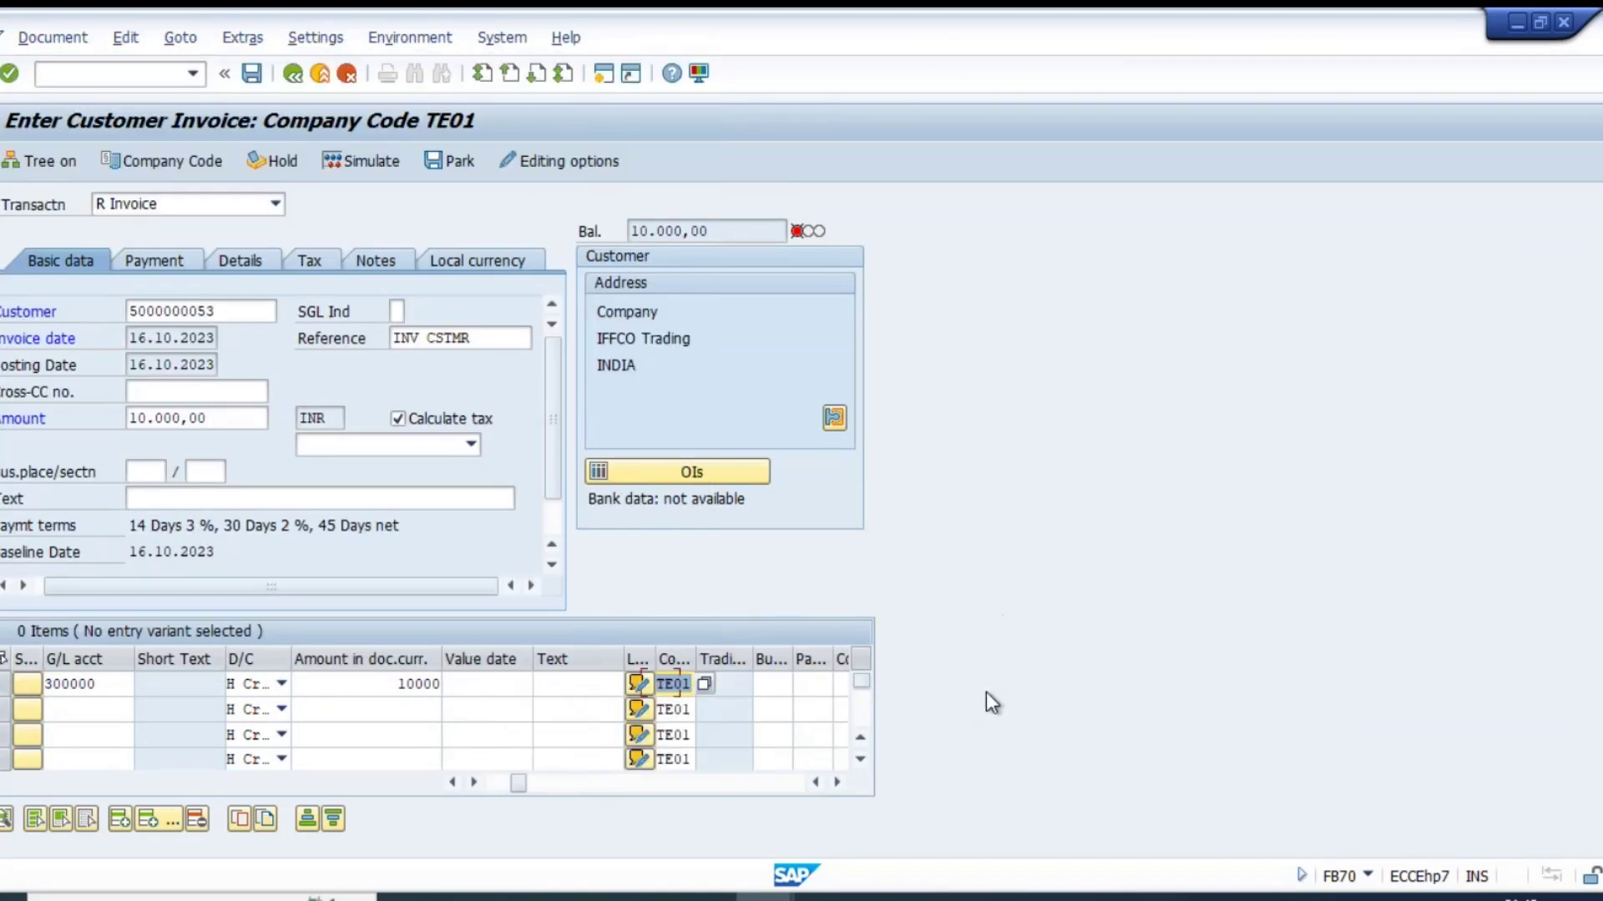
pyautogui.press('Tab')
pyautogui.press('Tab')
pyautogui.press('Tab')
pyautogui.press('Tab')
pyautogui.press('Tab')
pyautogui.write('I')
pyautogui.click(797, 727)
pyautogui.press('Return')
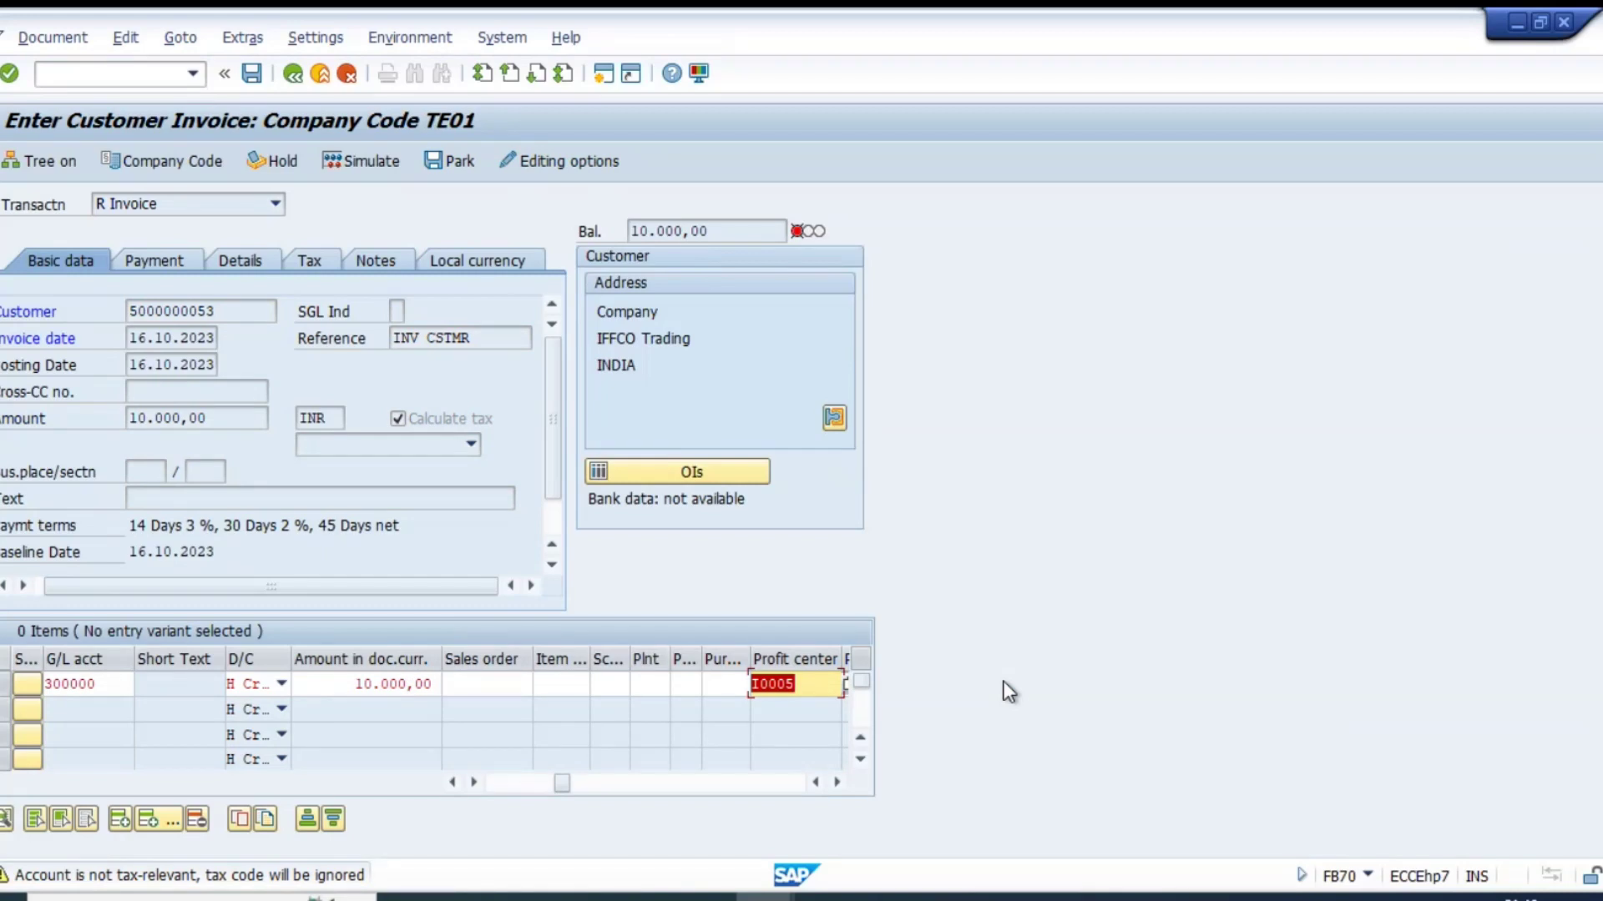
pyautogui.click(109, 685)
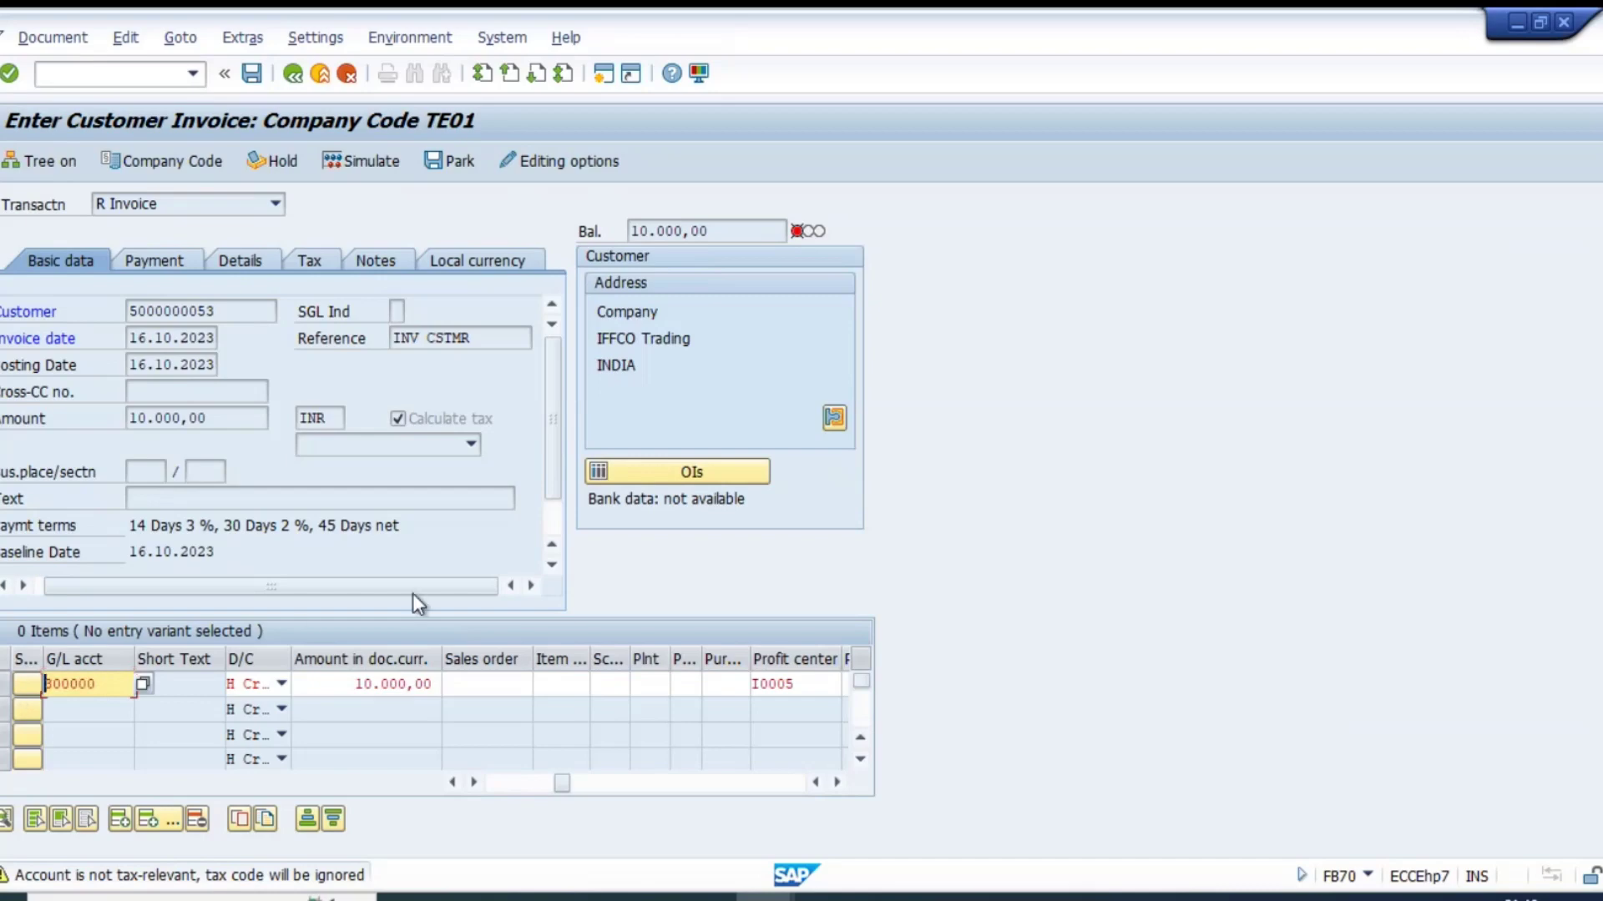
pyautogui.hotkey('alt', 'Tab')
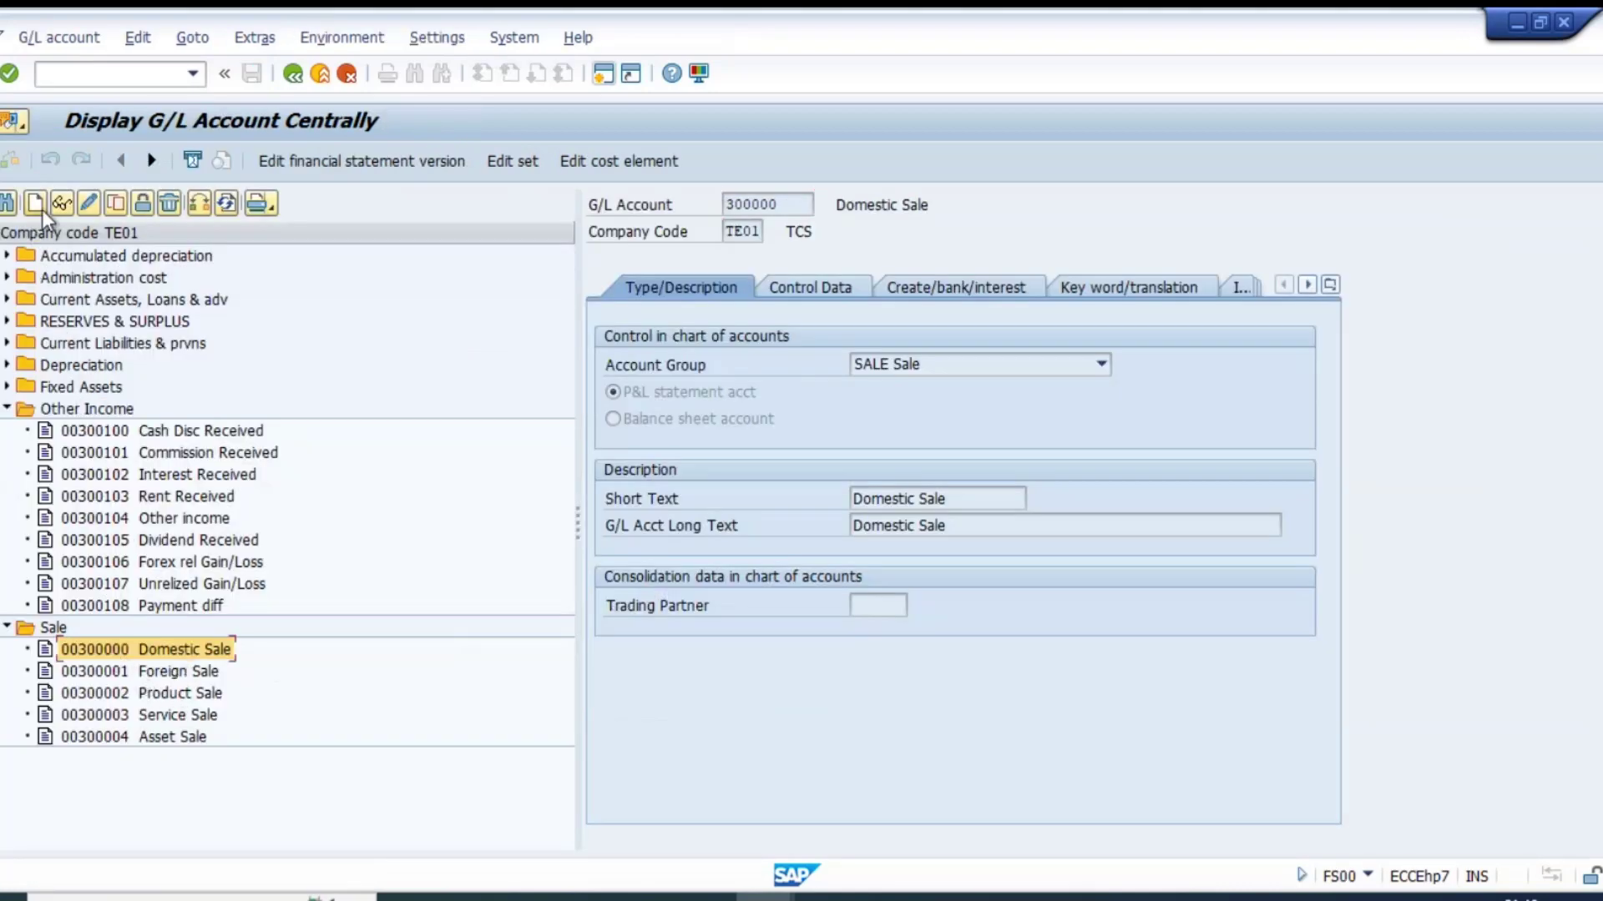
# - Set G/L account 300000's tax category to '+' (only output tax) and save despite the warning
pyautogui.click(88, 204)
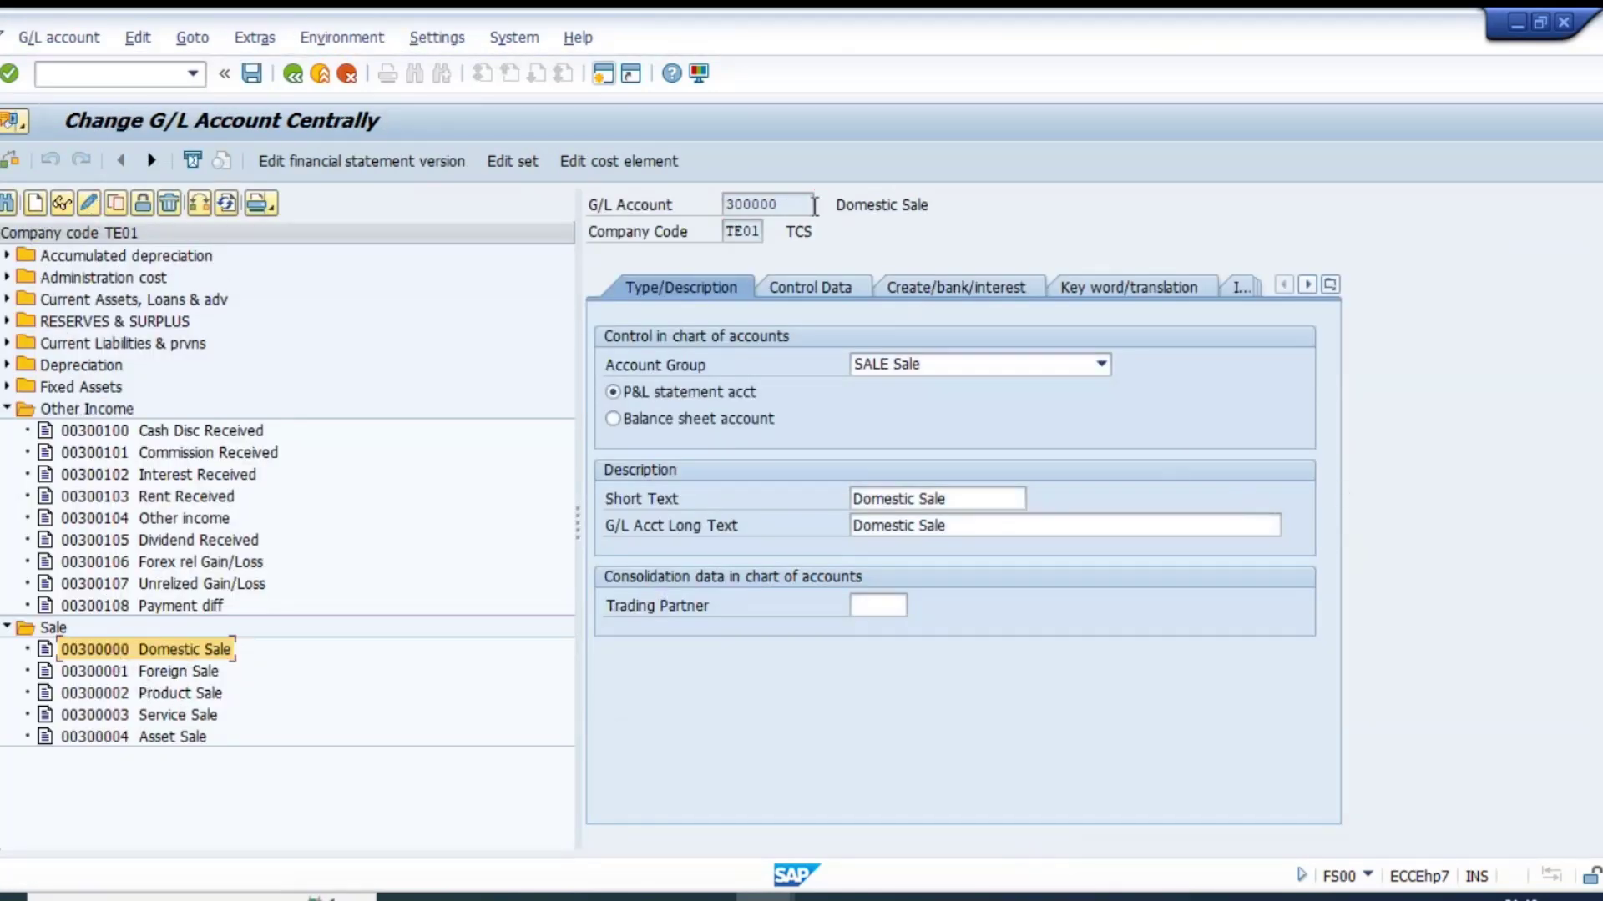
pyautogui.click(803, 288)
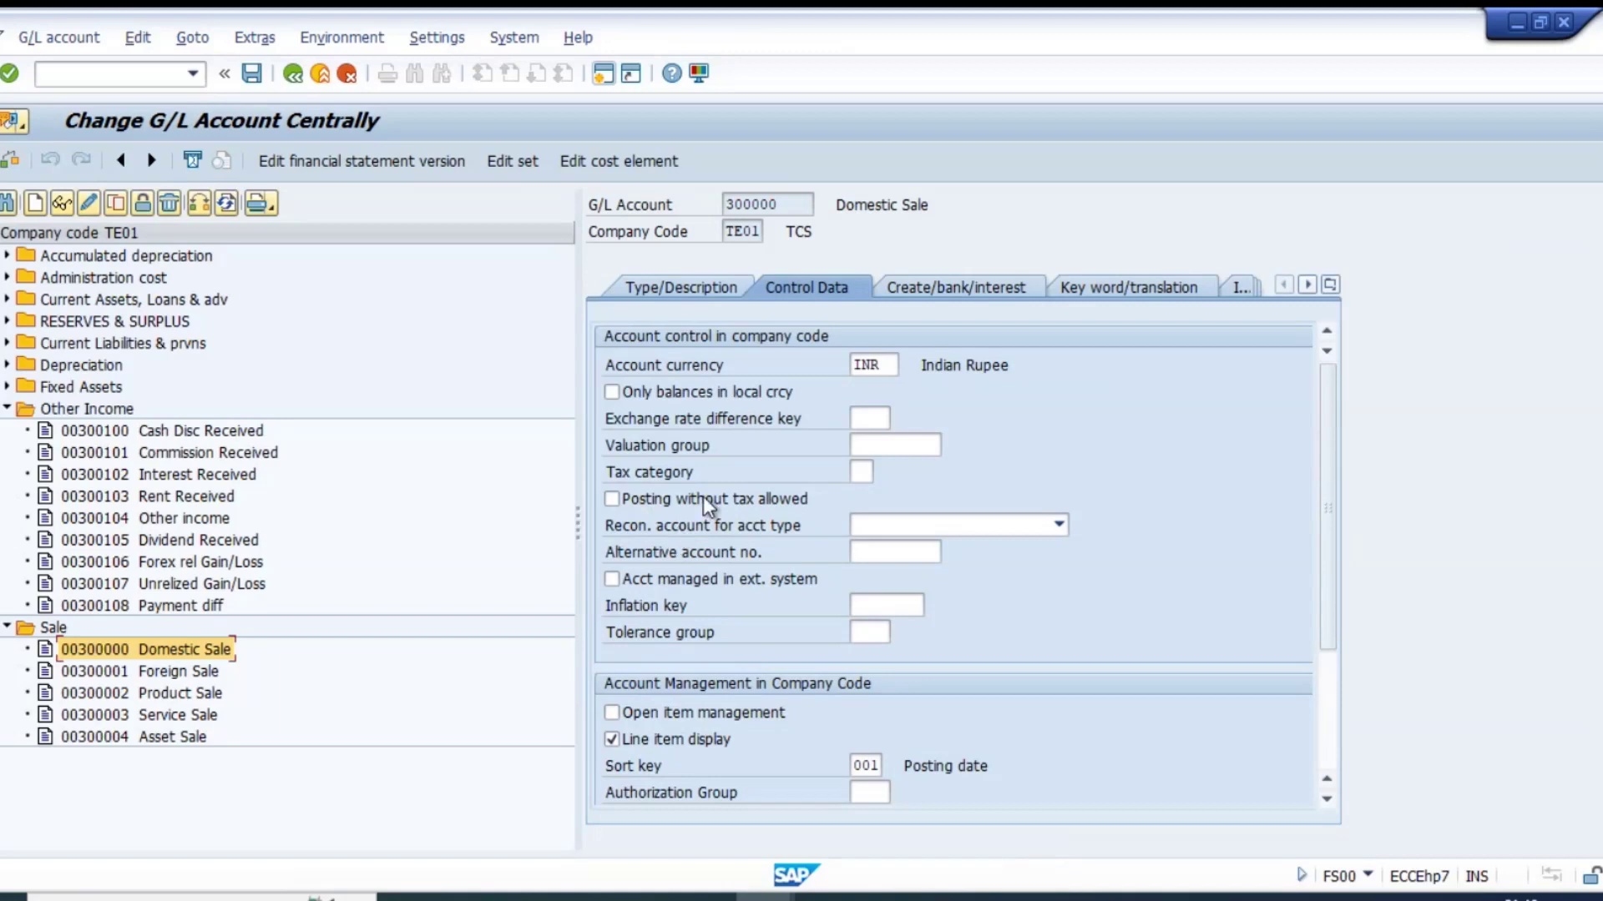
pyautogui.click(862, 472)
pyautogui.press('F4')
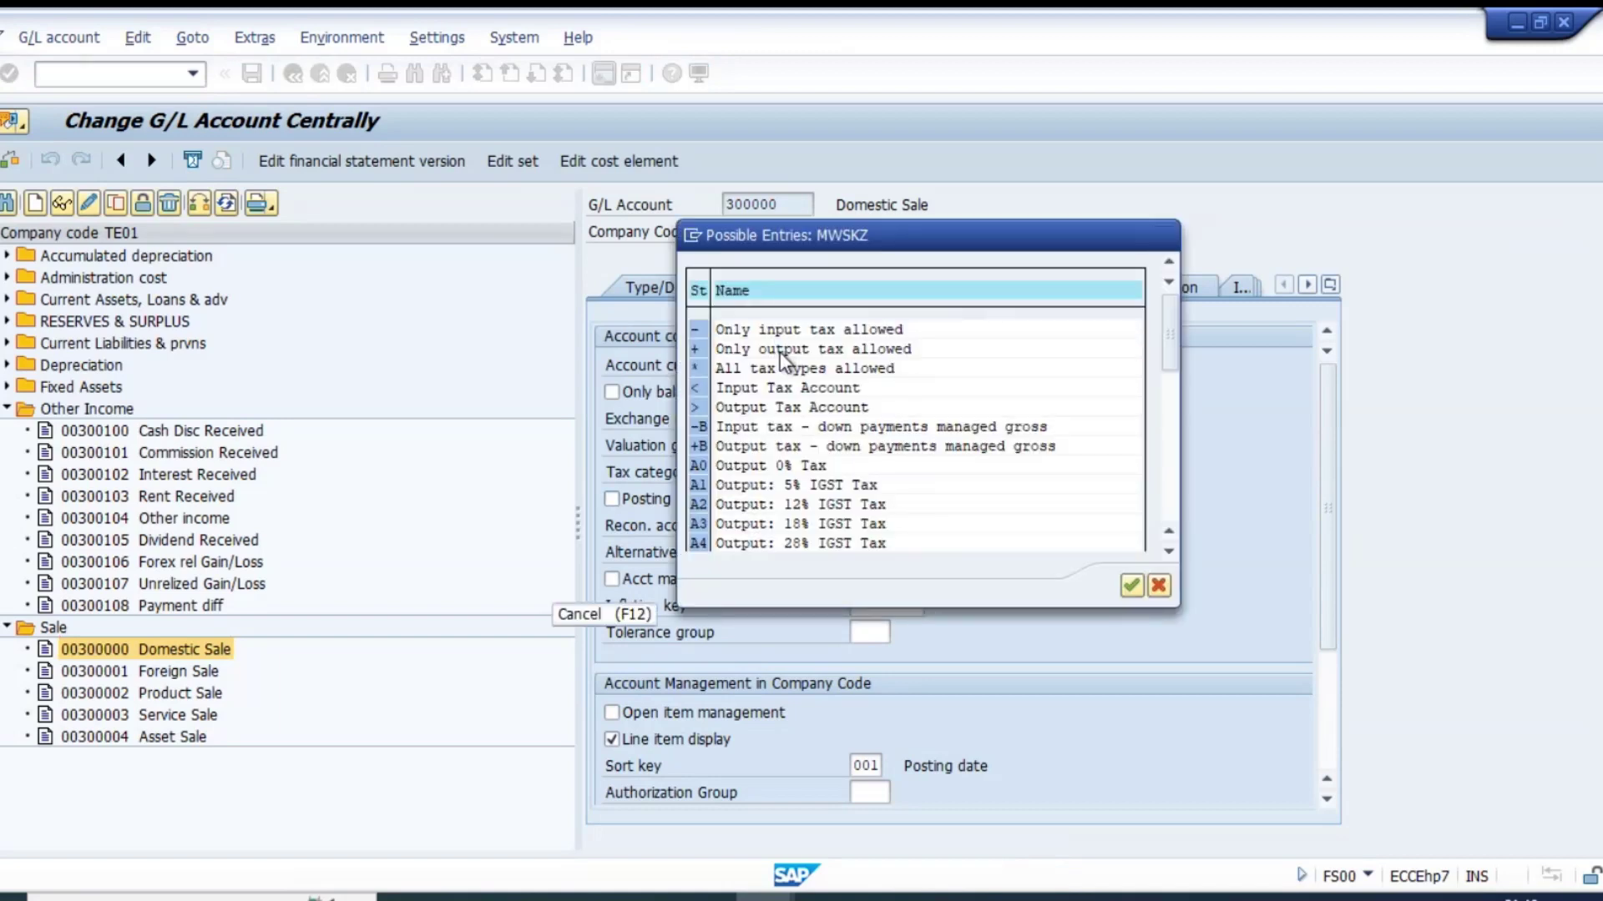
pyautogui.doubleClick(781, 351)
pyautogui.click(293, 75)
pyautogui.click(19, 474)
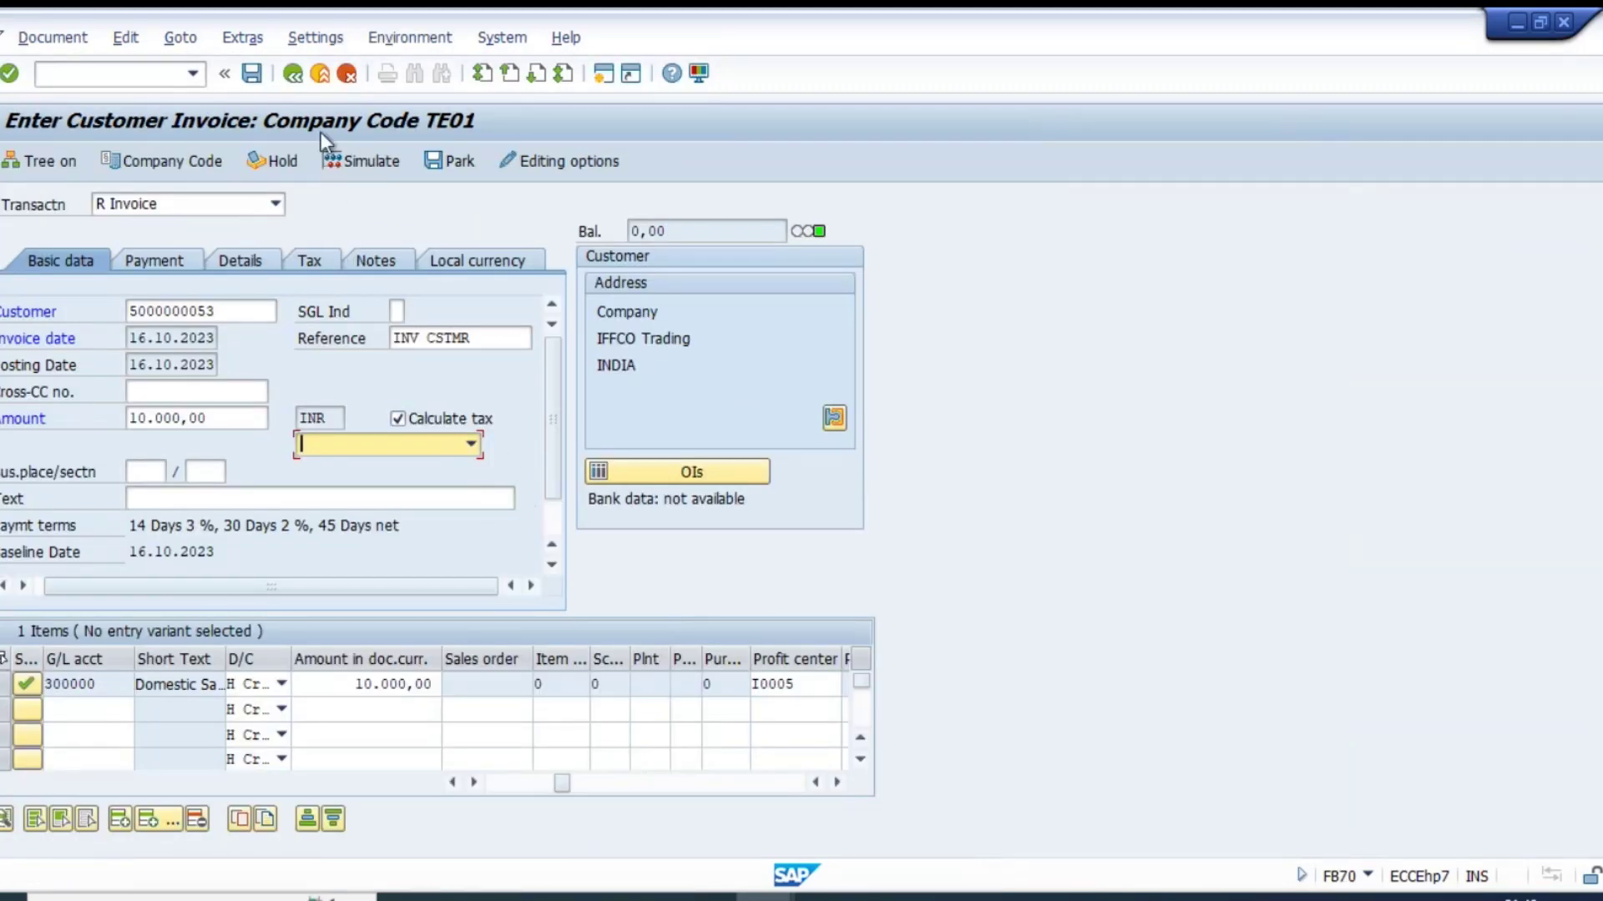
pyautogui.click(253, 74)
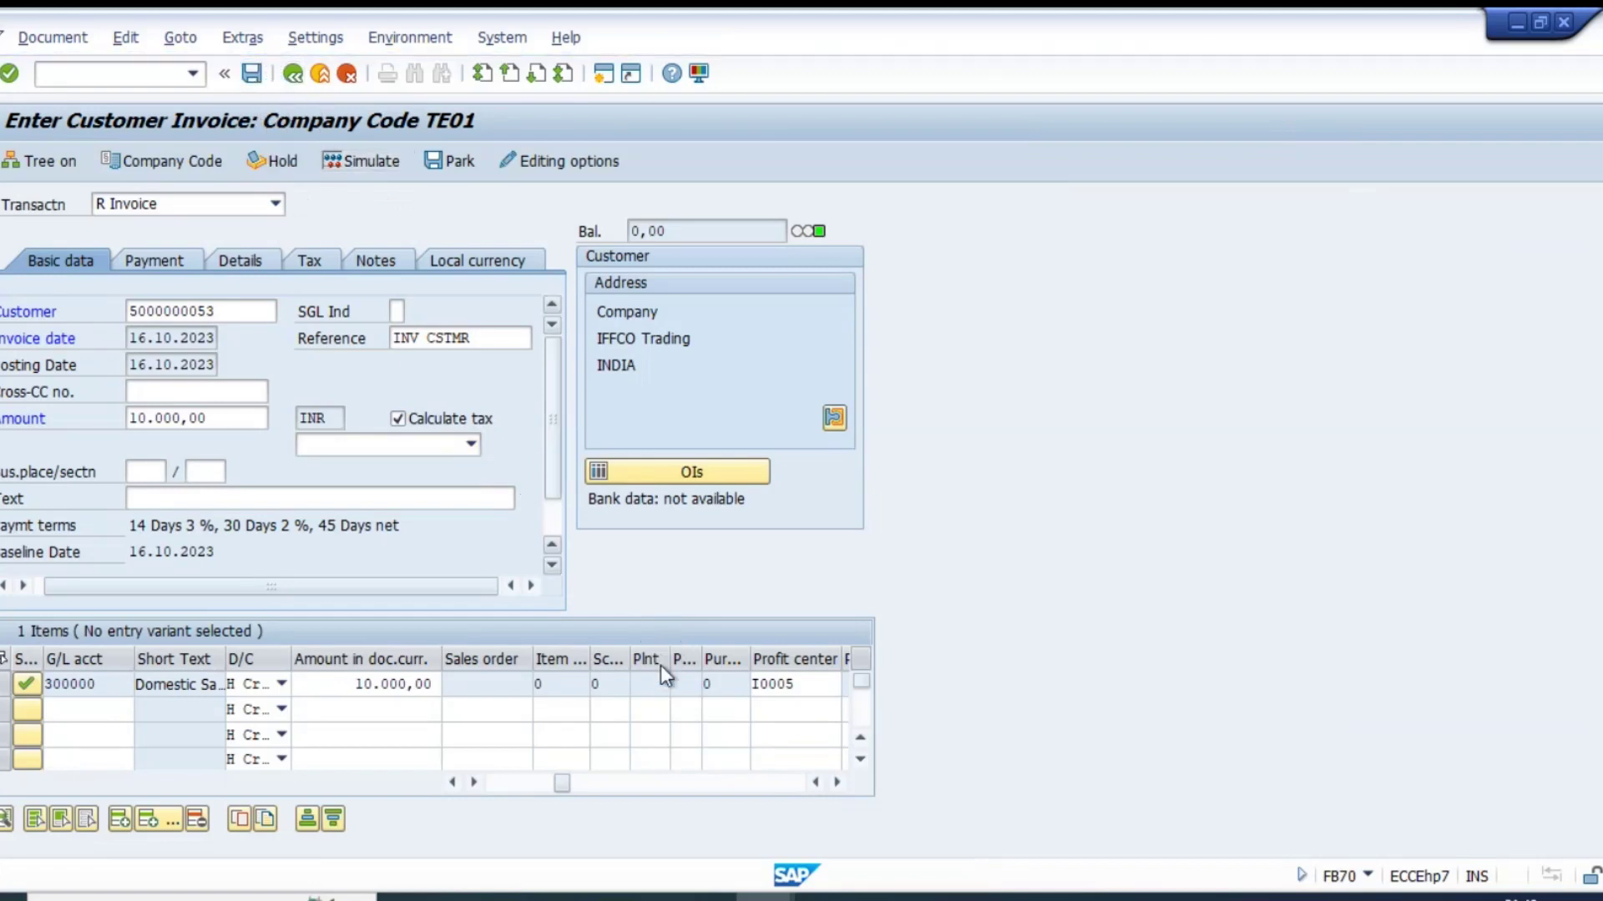
pyautogui.click(37, 38)
pyautogui.click(117, 122)
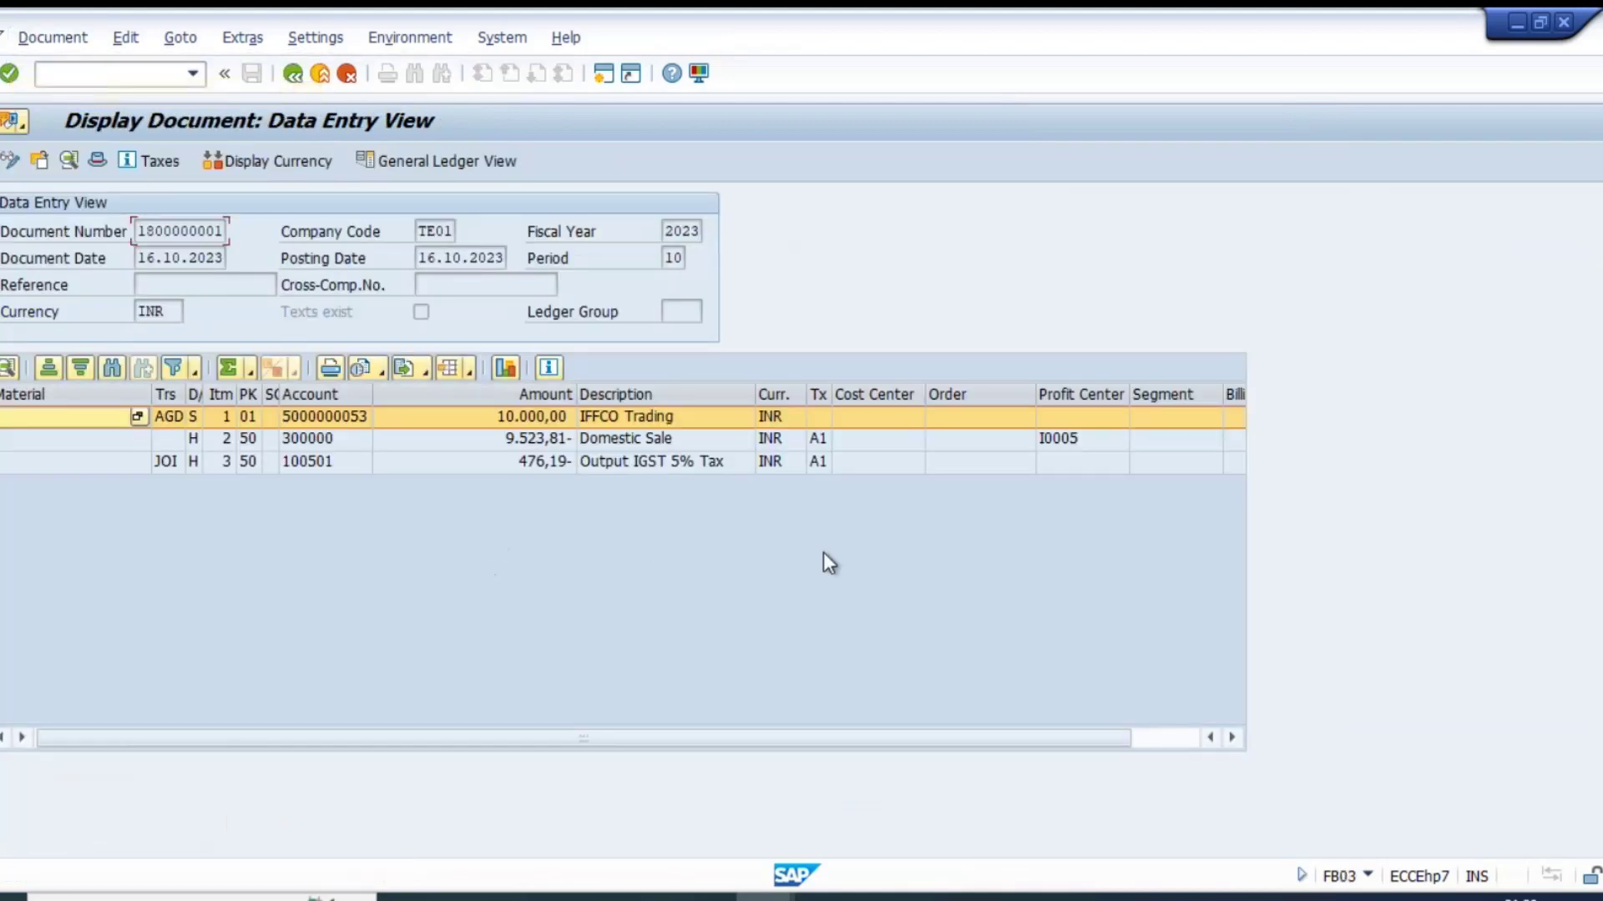
pyautogui.click(409, 159)
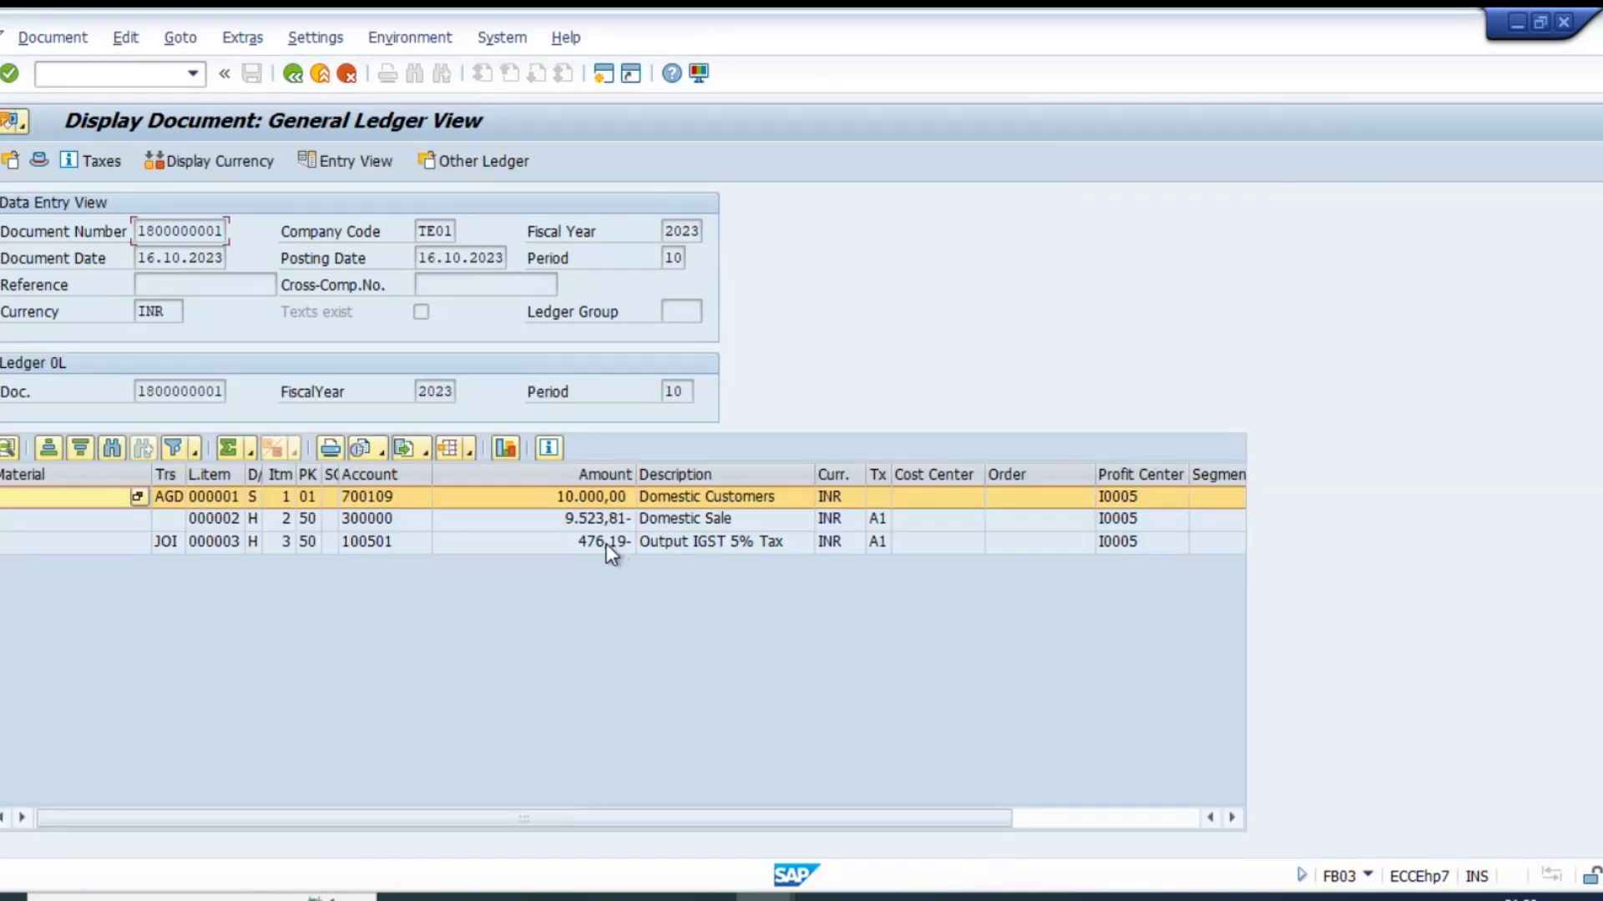
# - Check the customer line item list, then exit invoice entry back to Easy Access
pyautogui.press('F3')
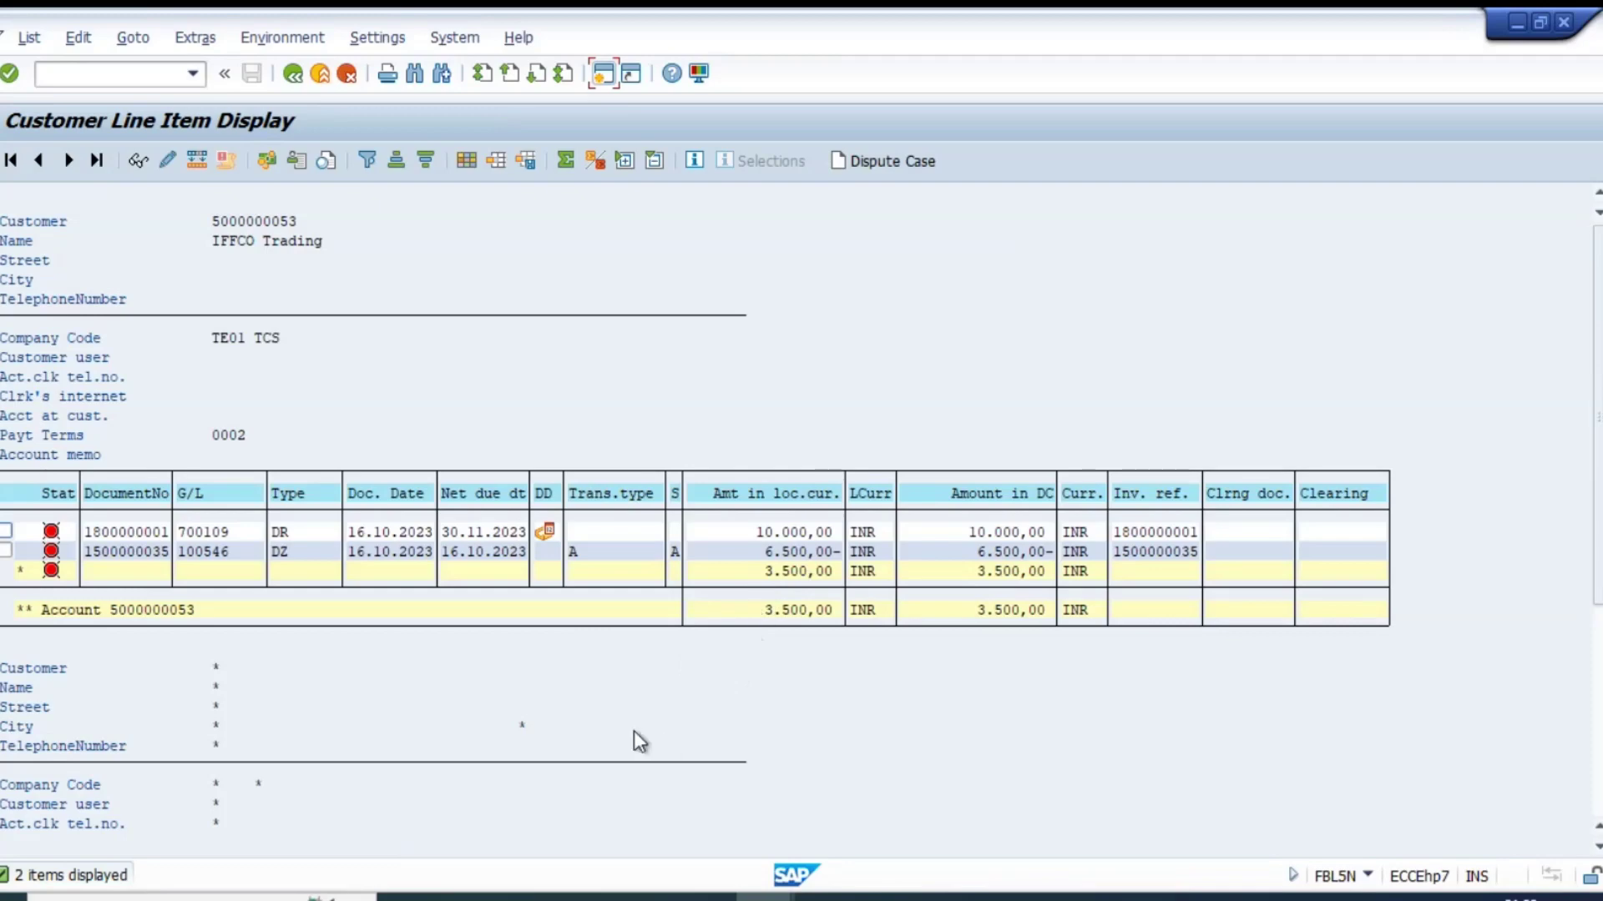
pyautogui.hotkey('alt', 'Tab')
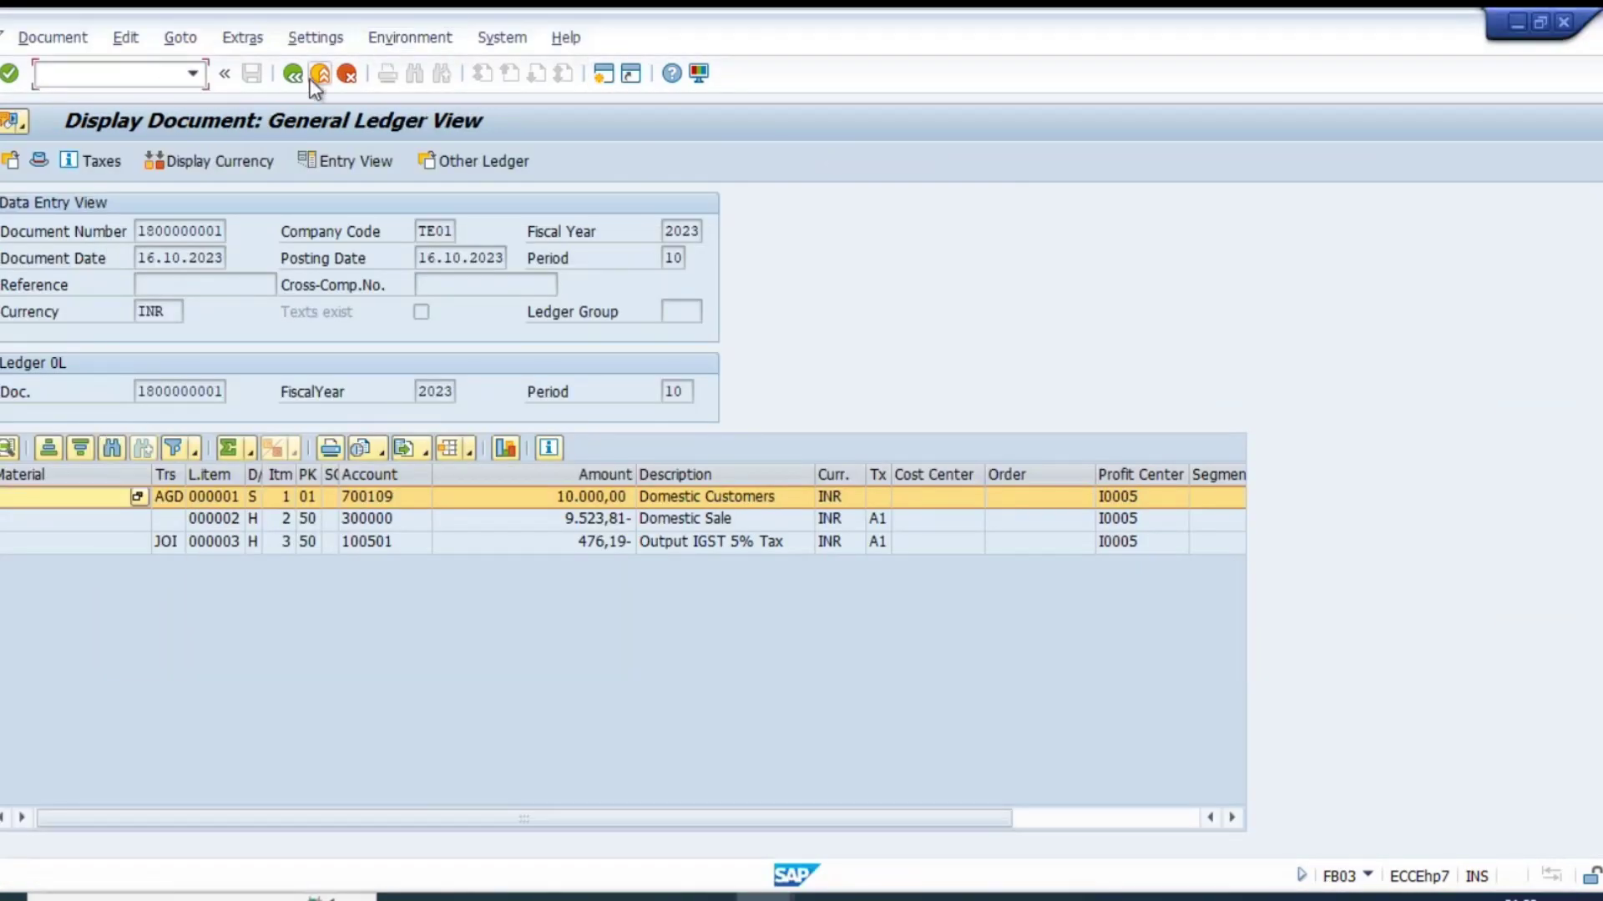
pyautogui.click(318, 78)
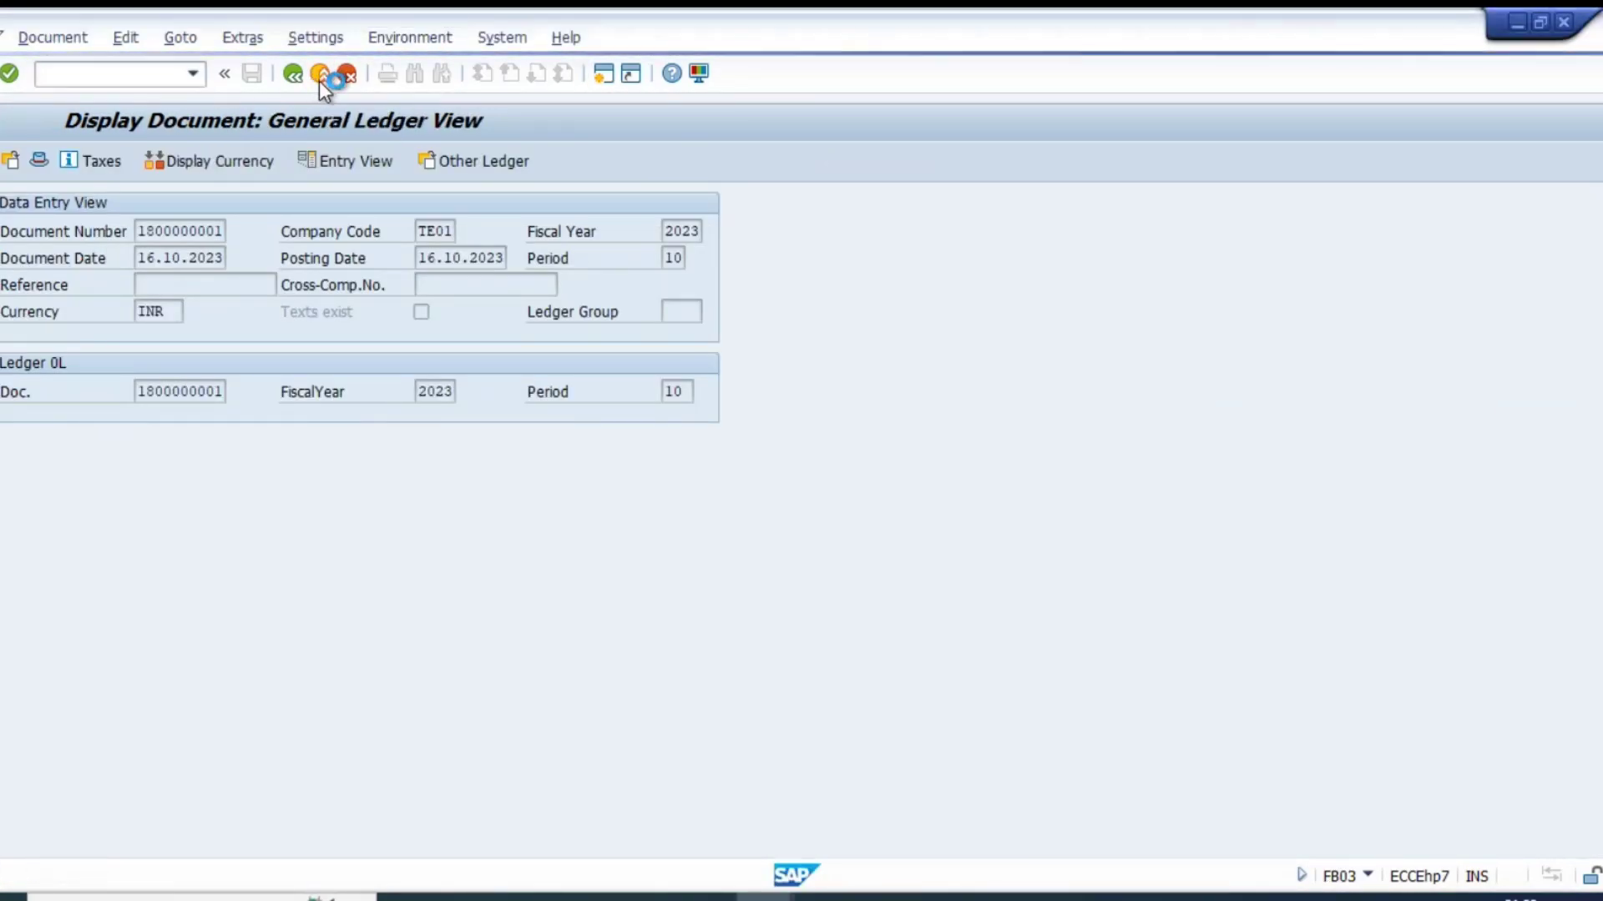
pyautogui.click(321, 74)
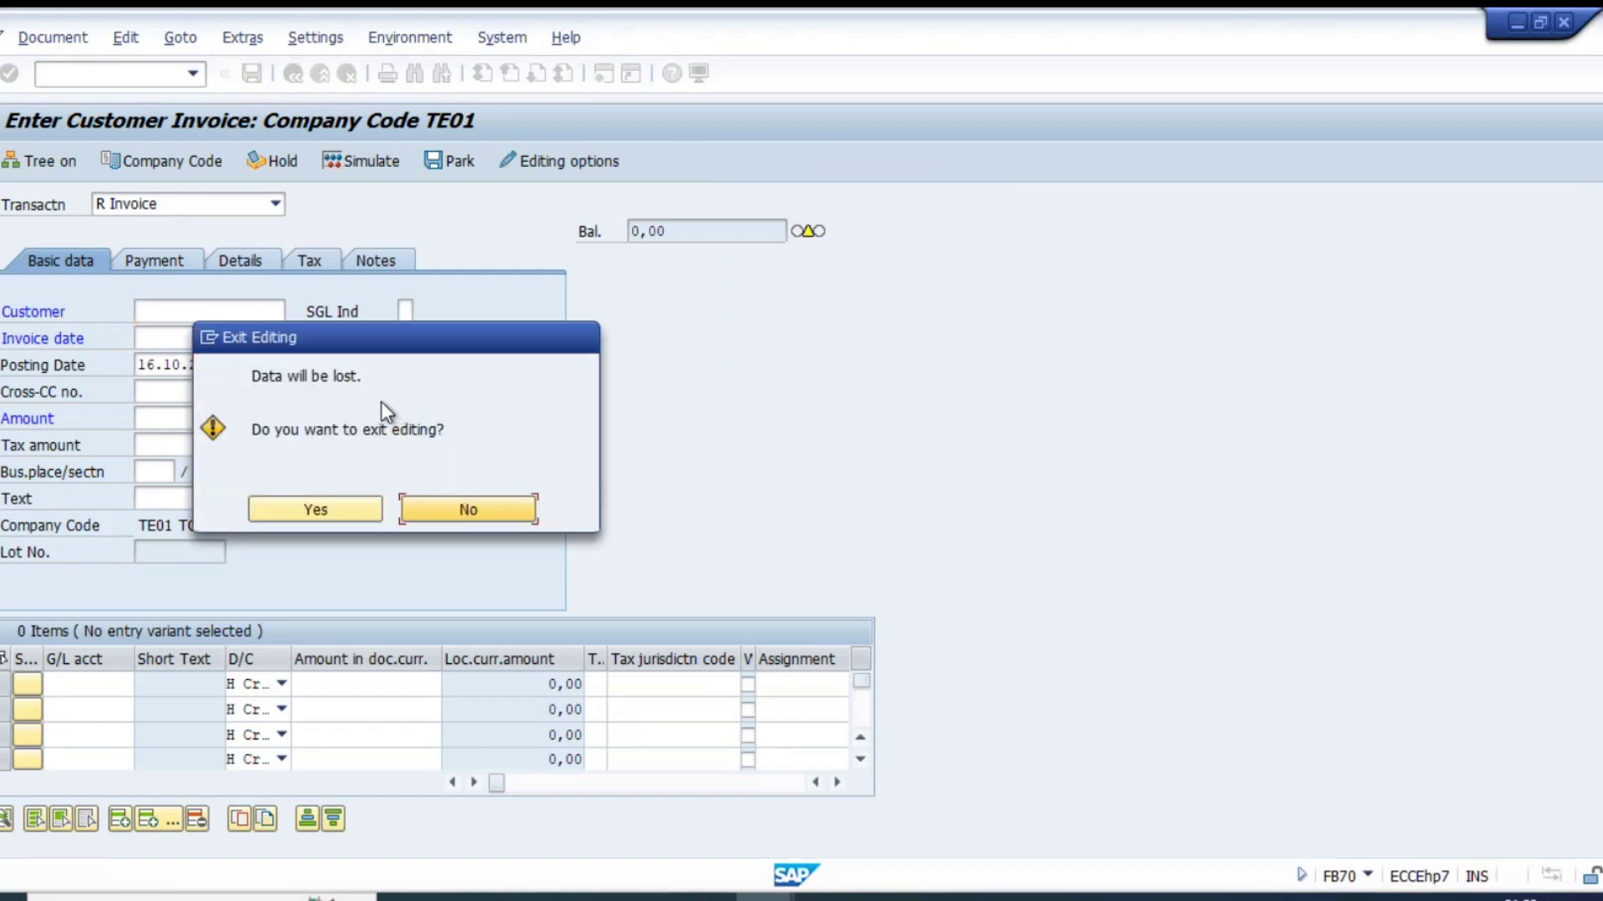
pyautogui.click(313, 509)
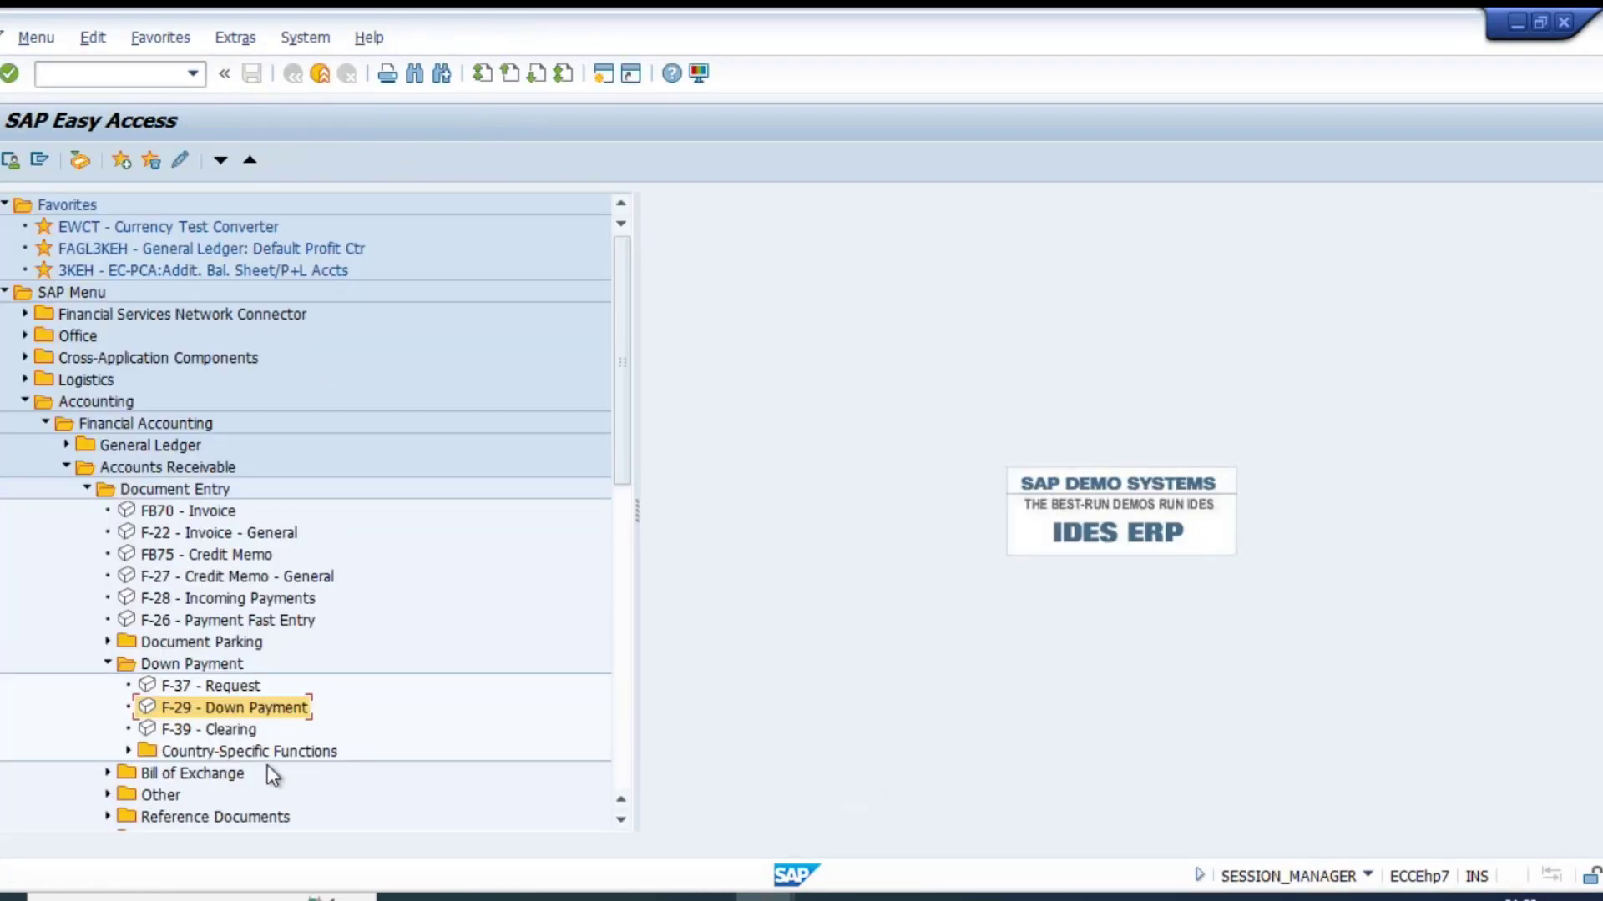
# - Start down payment clearing (F-39) dated 16.10.2023 for the previously used customer account
pyautogui.scroll(-1, 417, 706)
pyautogui.press('Up')
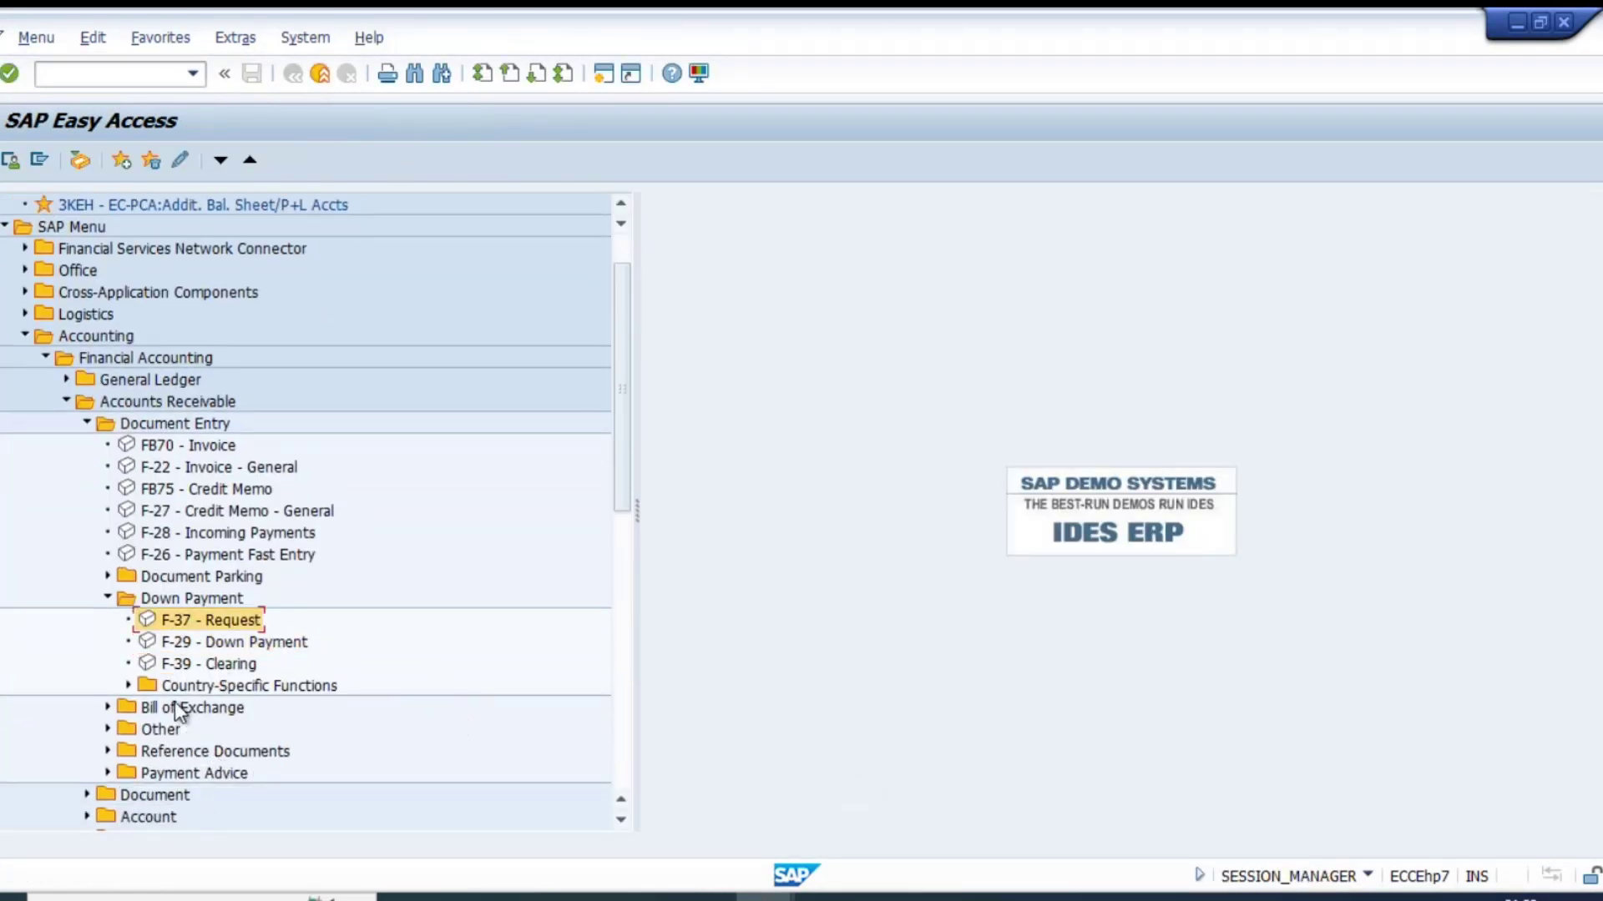
pyautogui.doubleClick(184, 666)
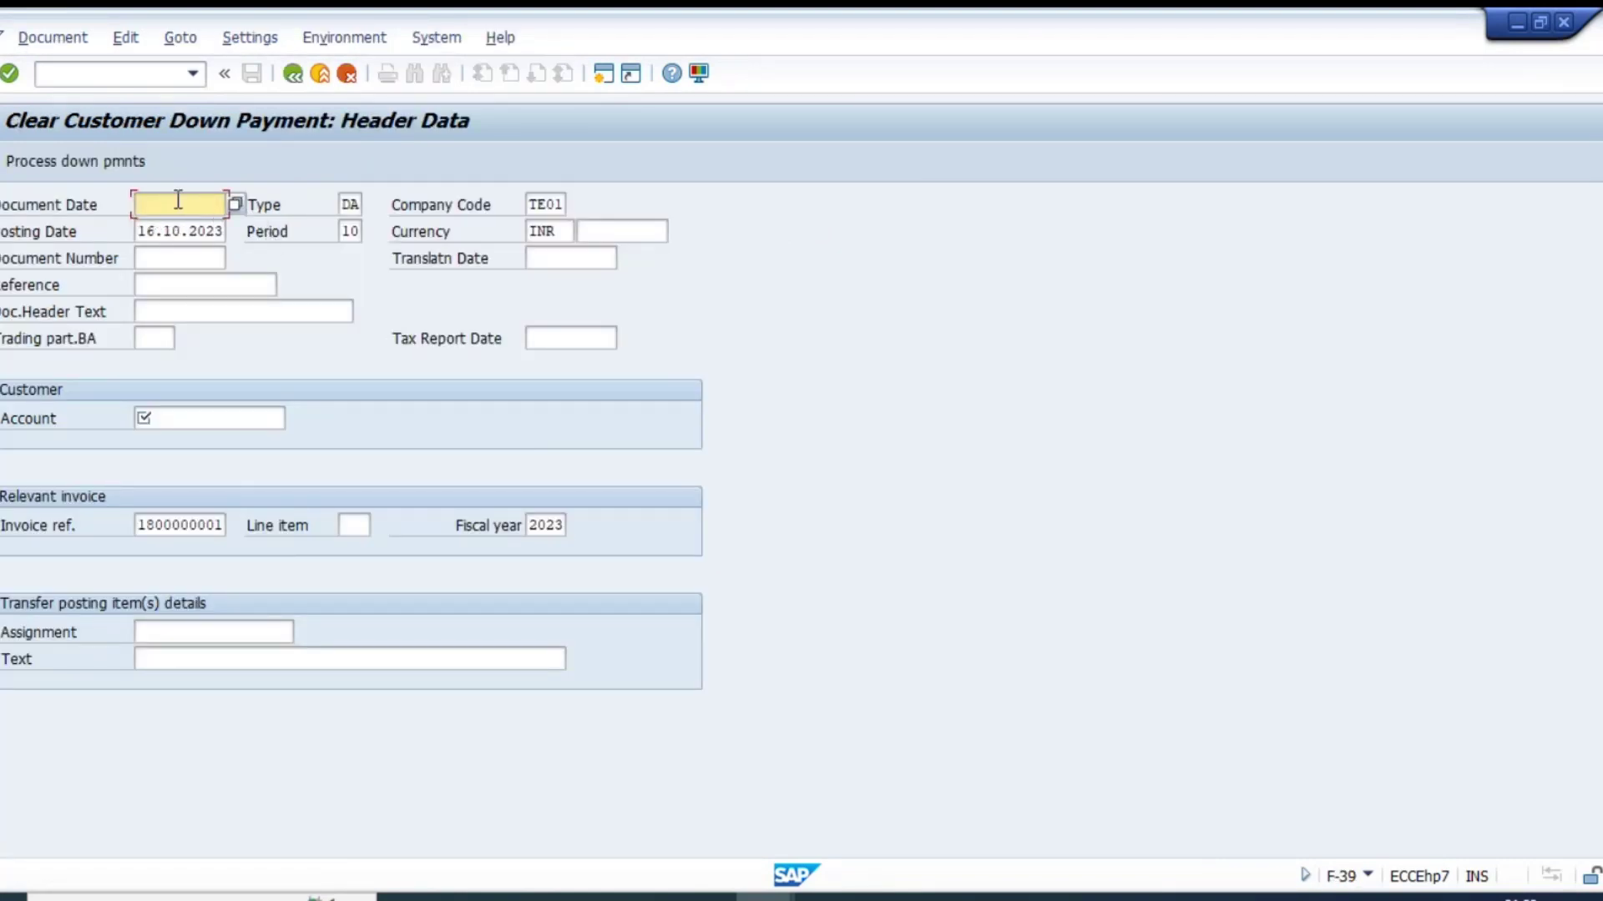
pyautogui.write('16.10.2023')
pyautogui.press('Tab')
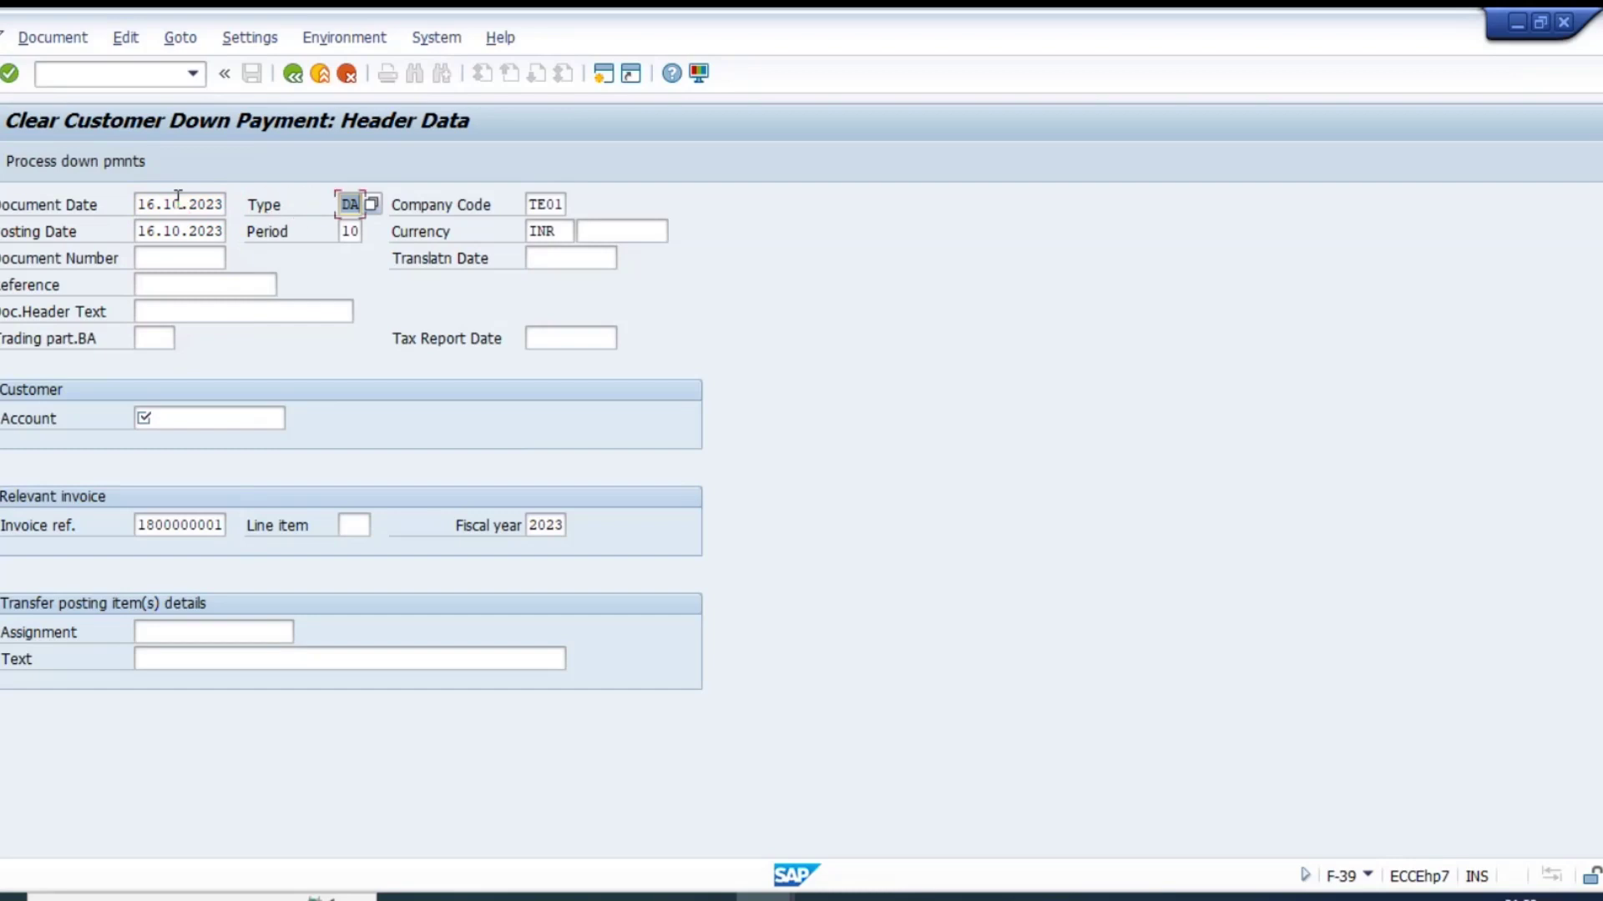
pyautogui.press('Tab')
pyautogui.press('Tab')
pyautogui.press('Tab')
pyautogui.press('Tab')
pyautogui.press('Tab')
pyautogui.press('Tab')
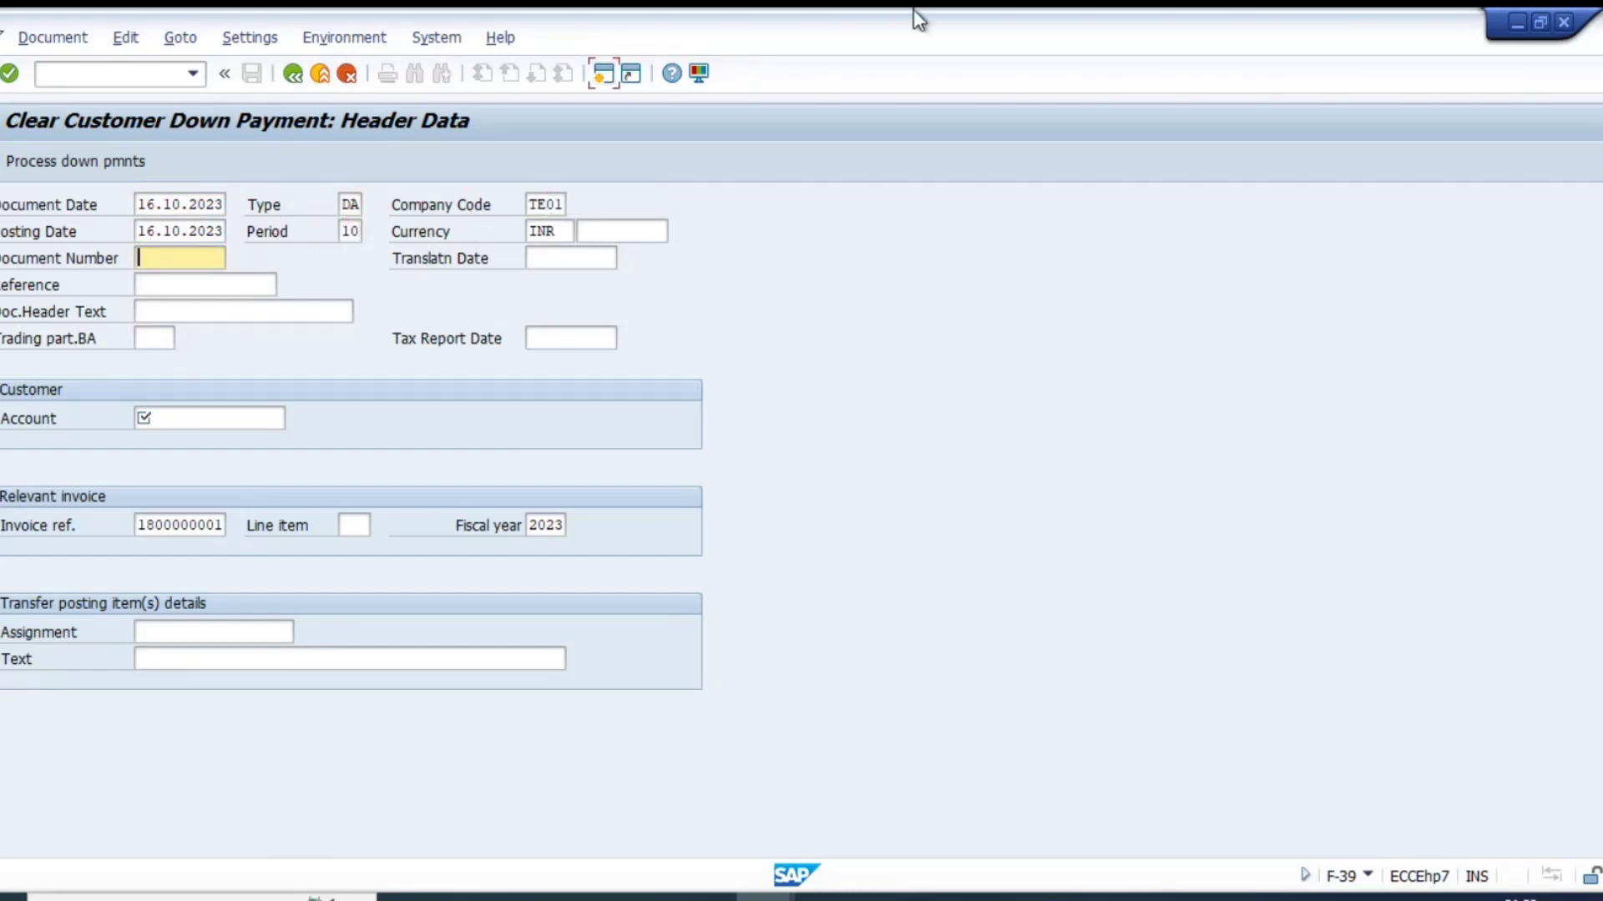
pyautogui.click(214, 421)
pyautogui.click(198, 450)
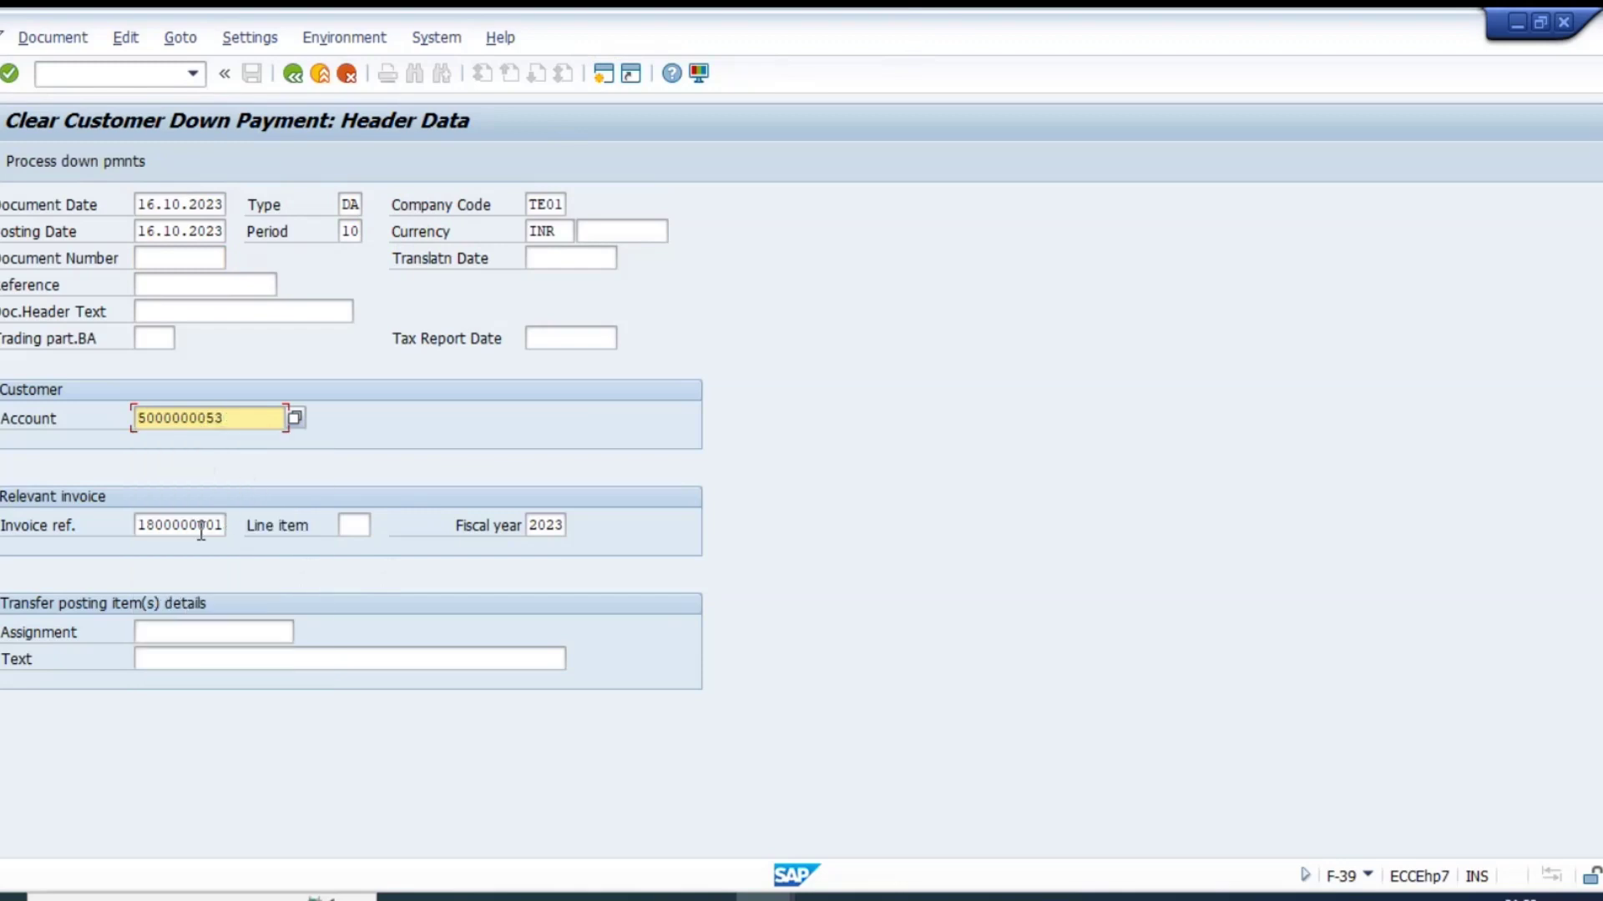
pyautogui.click(202, 527)
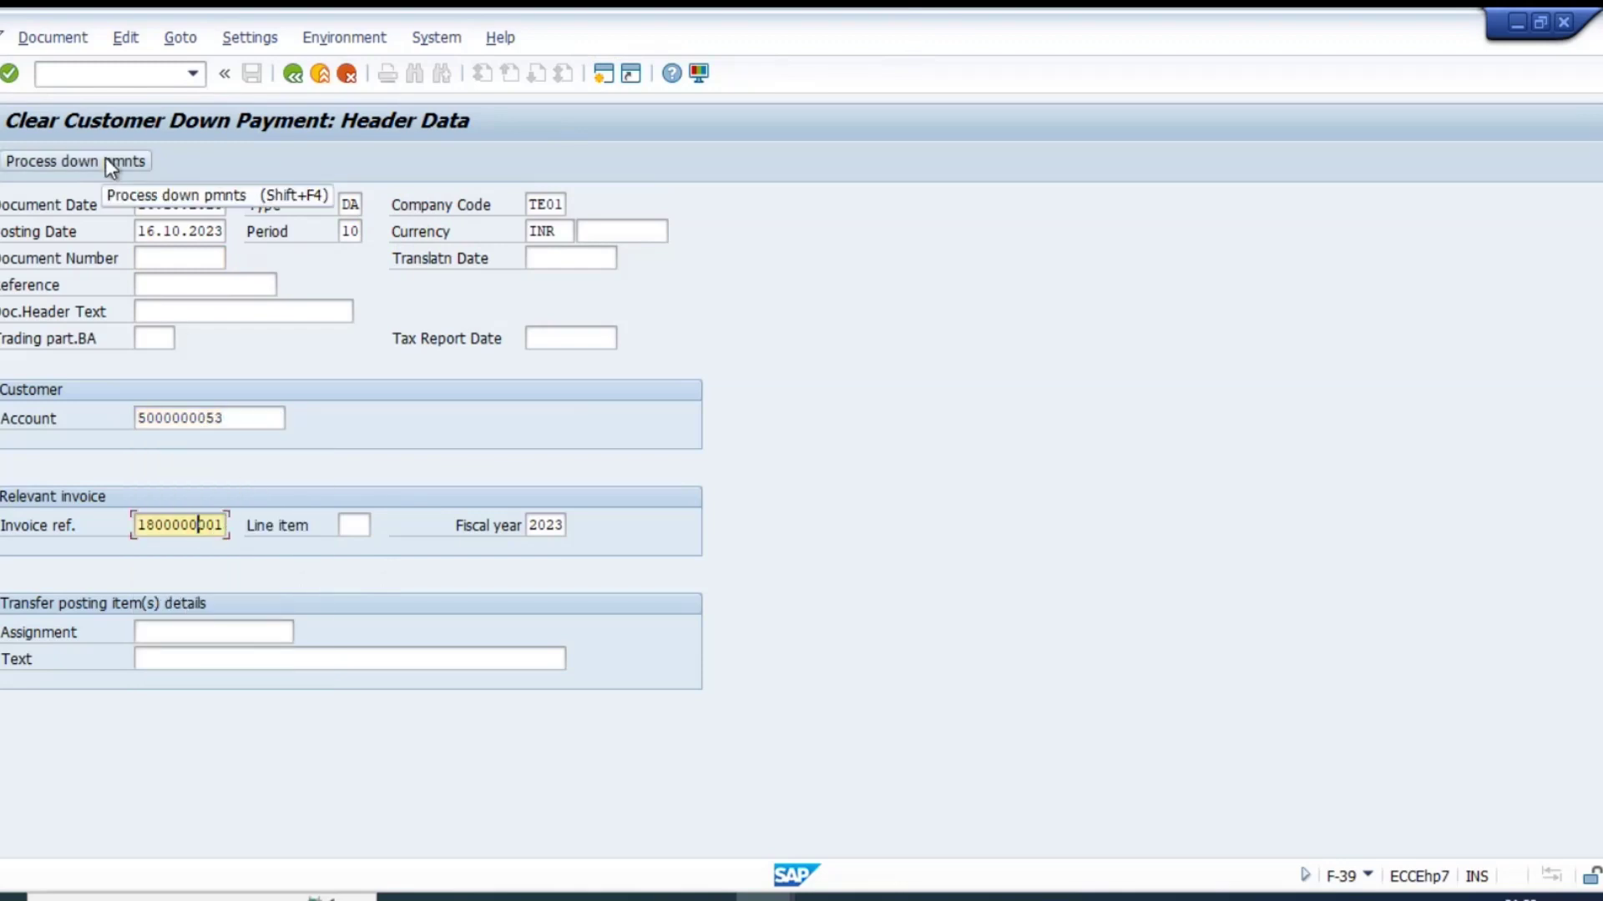
pyautogui.click(105, 160)
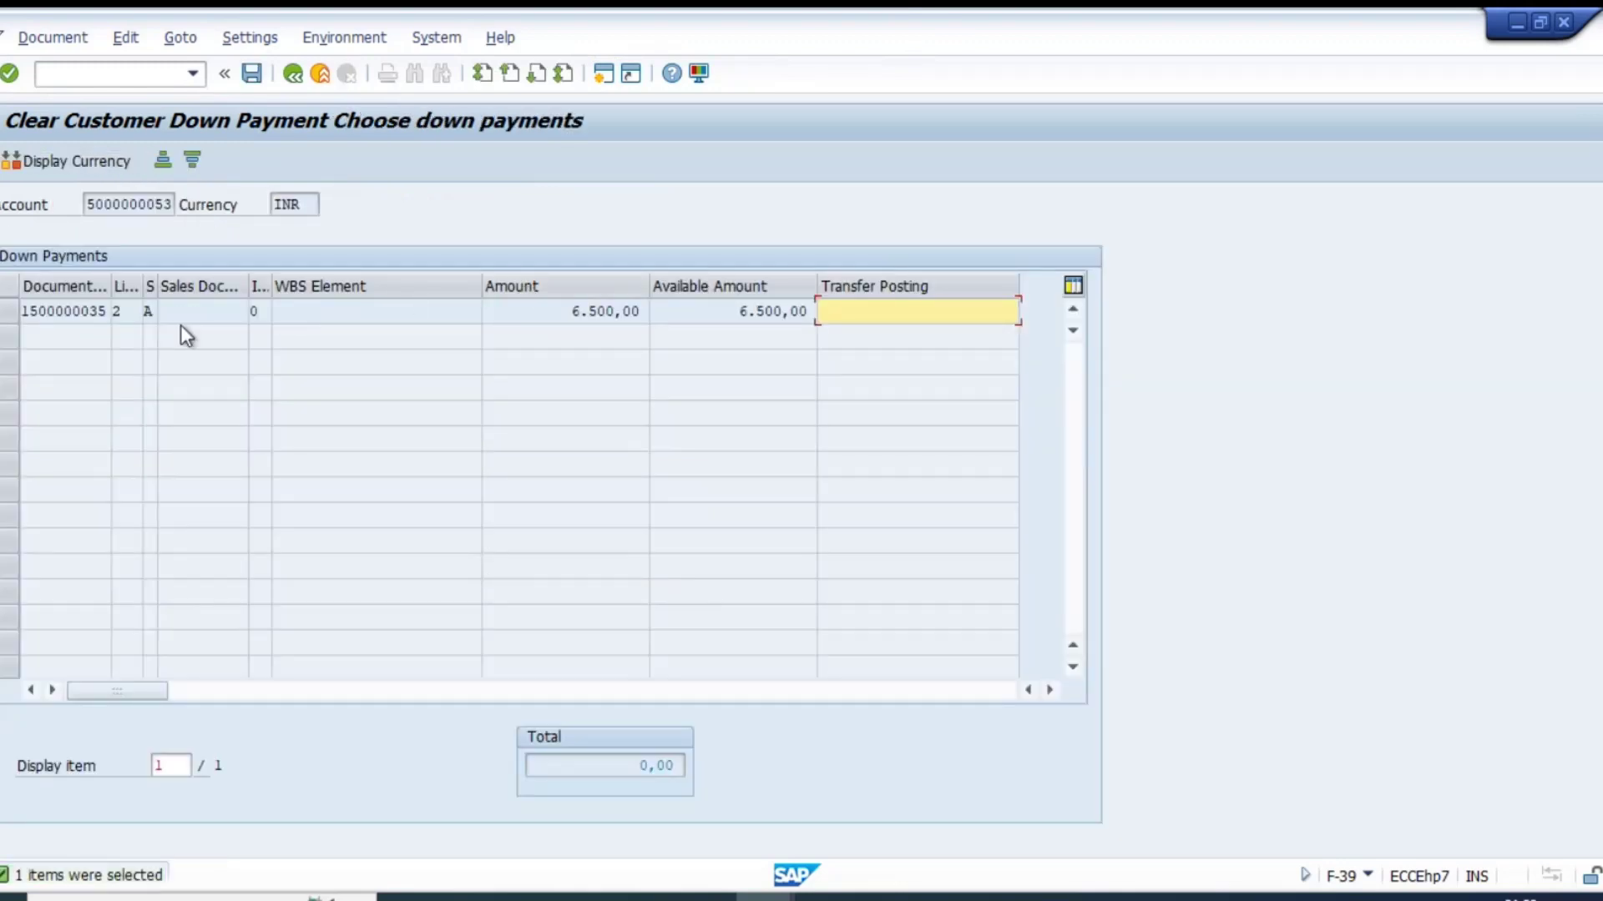
pyautogui.doubleClick(74, 311)
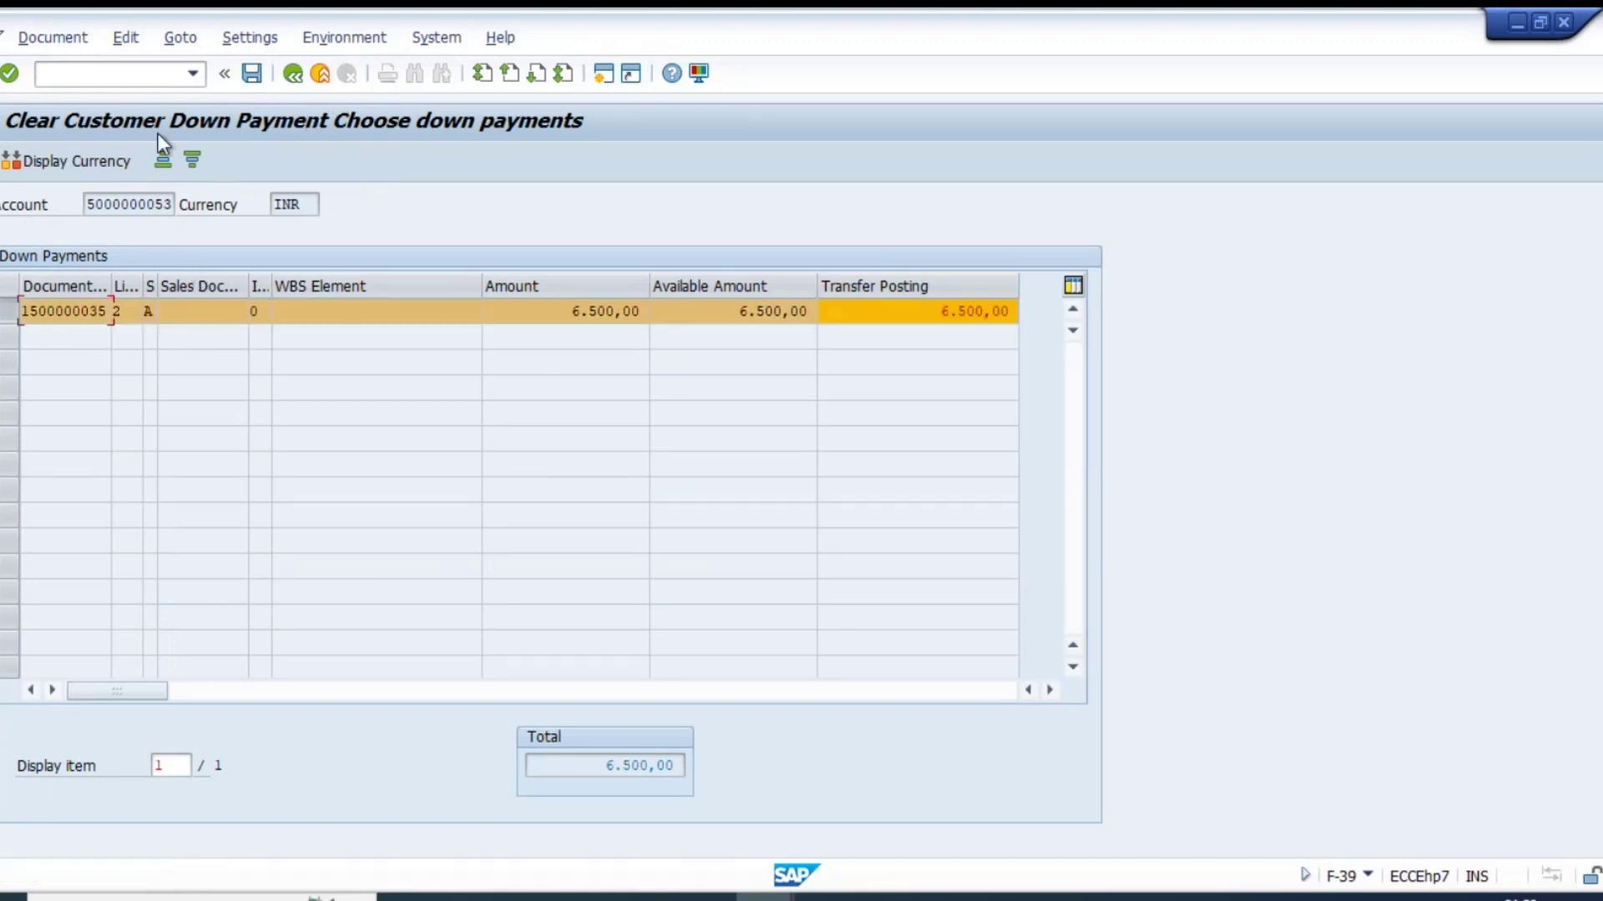
pyautogui.click(59, 38)
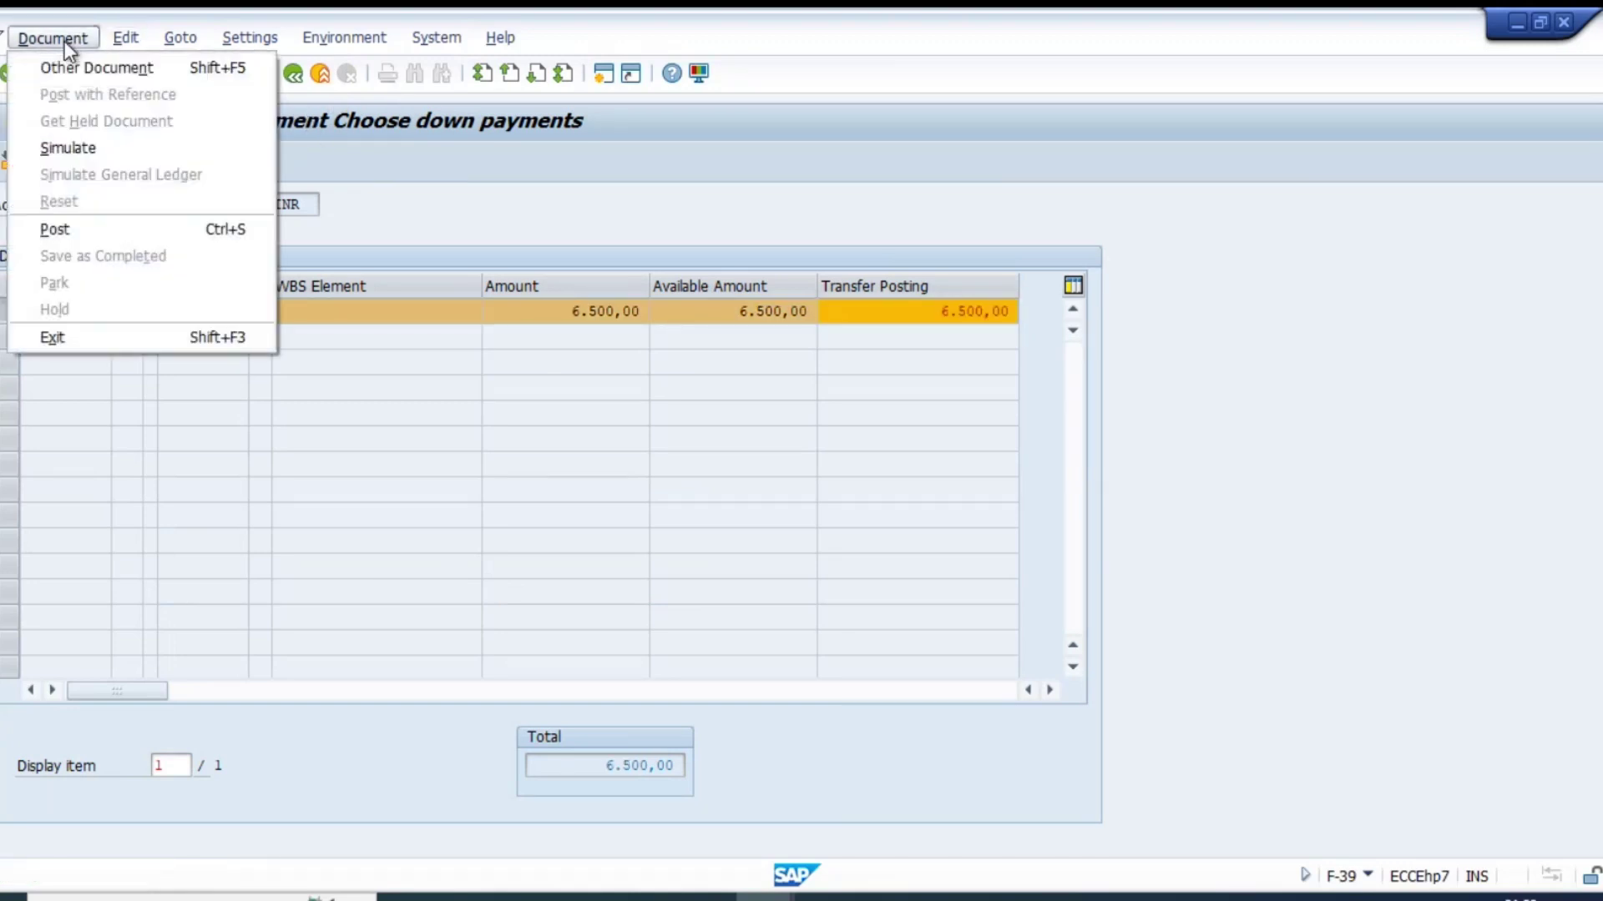
pyautogui.click(101, 153)
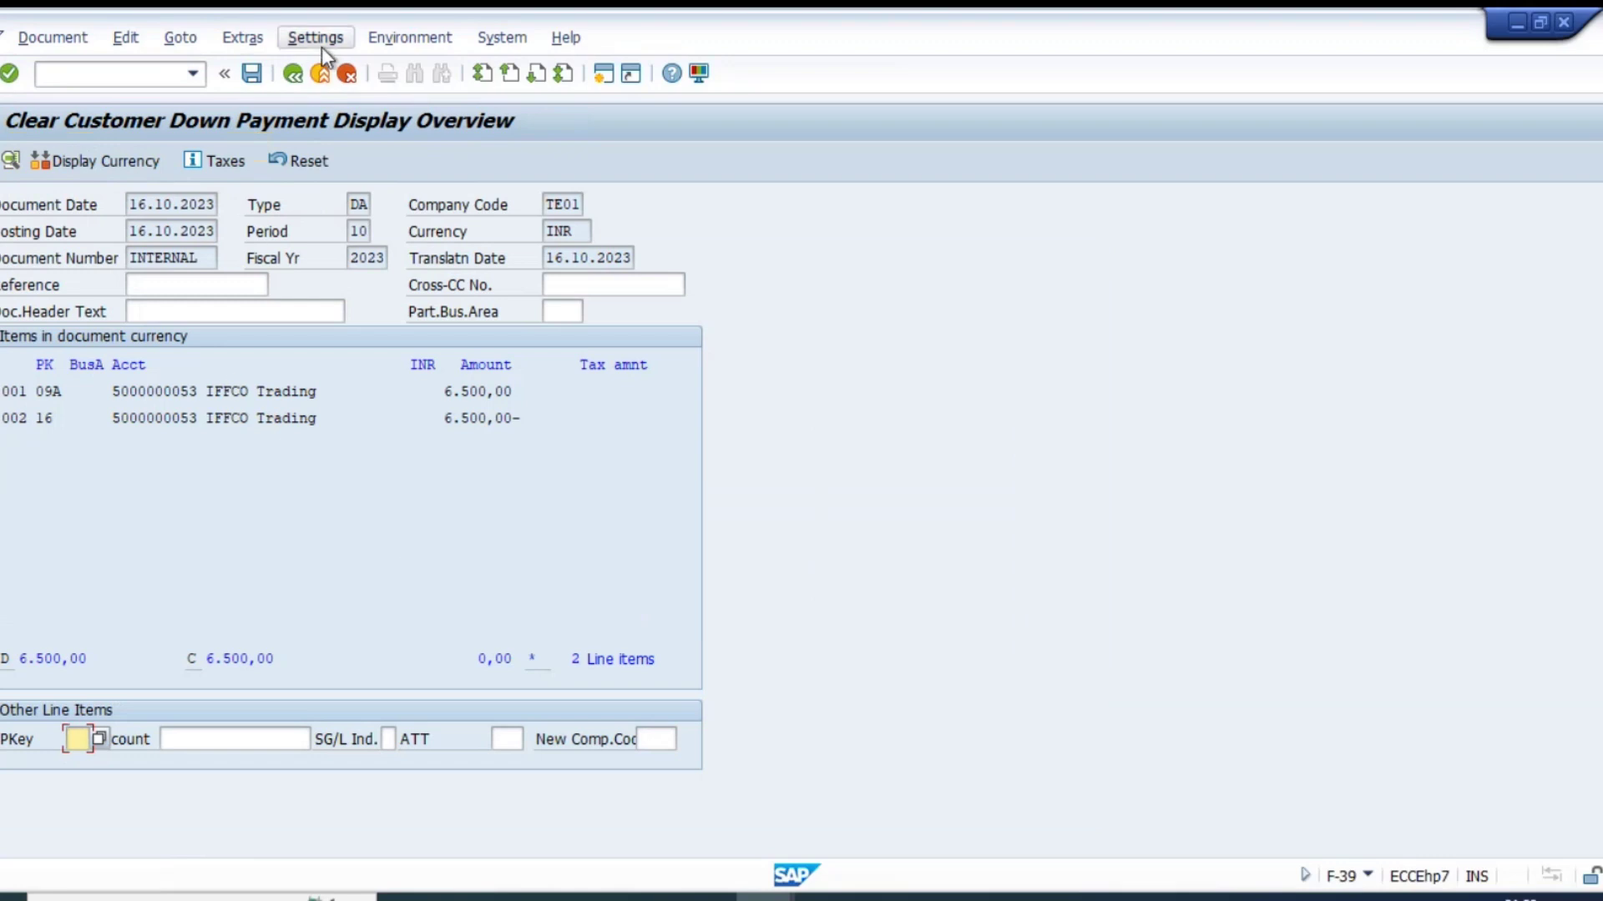
pyautogui.click(38, 38)
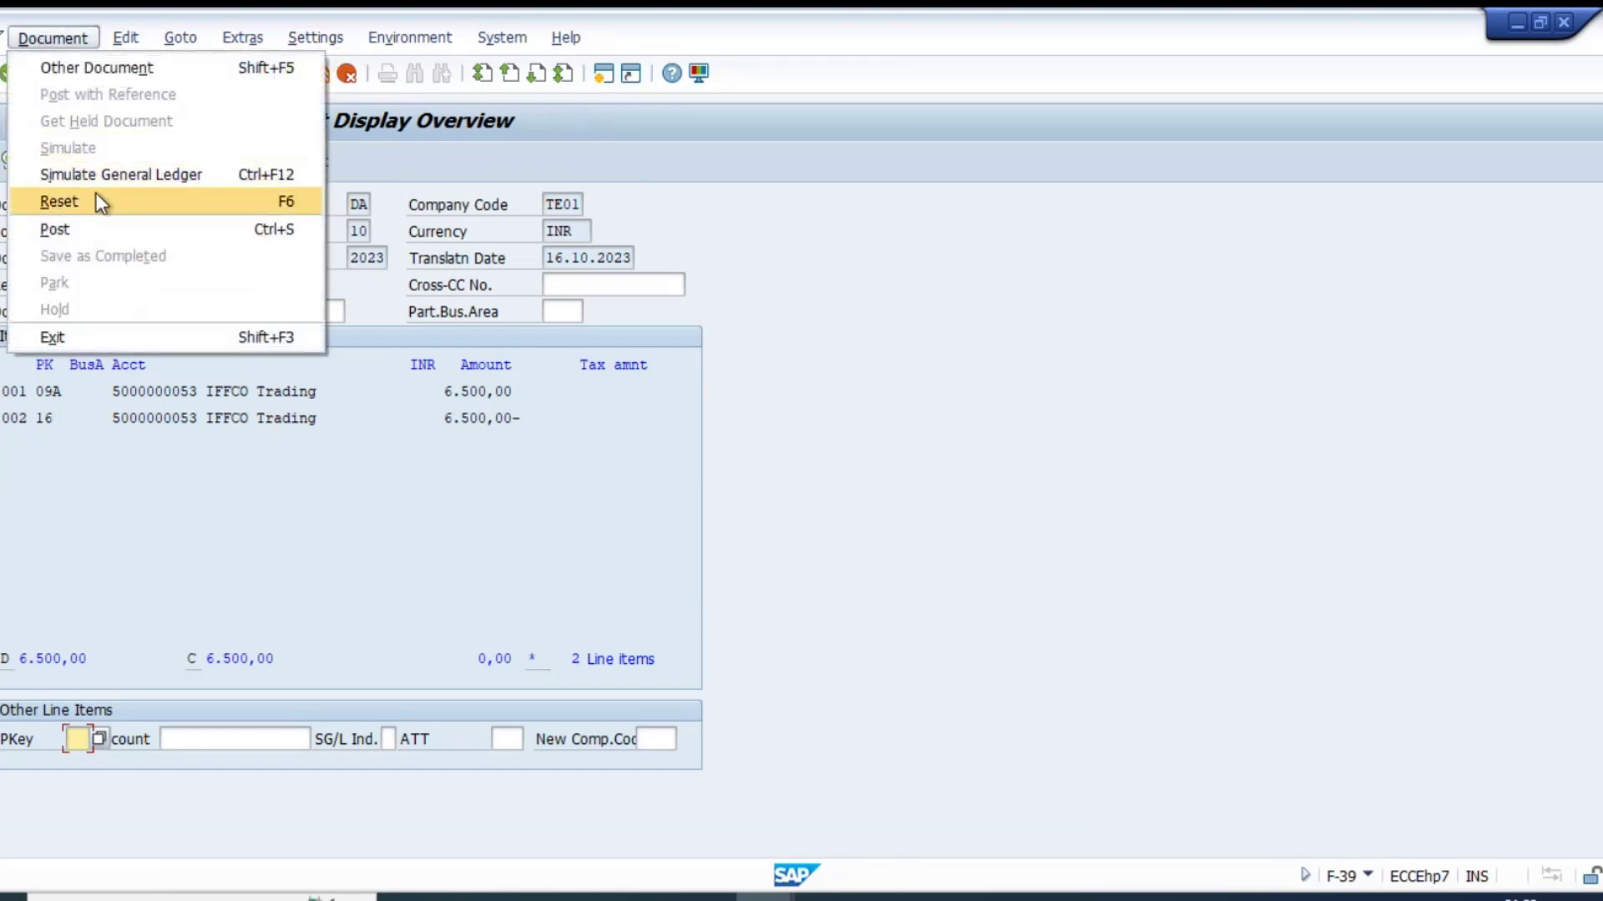
# - For ledger T3, copy document type ZP as DA with number range T1
pyautogui.click(83, 172)
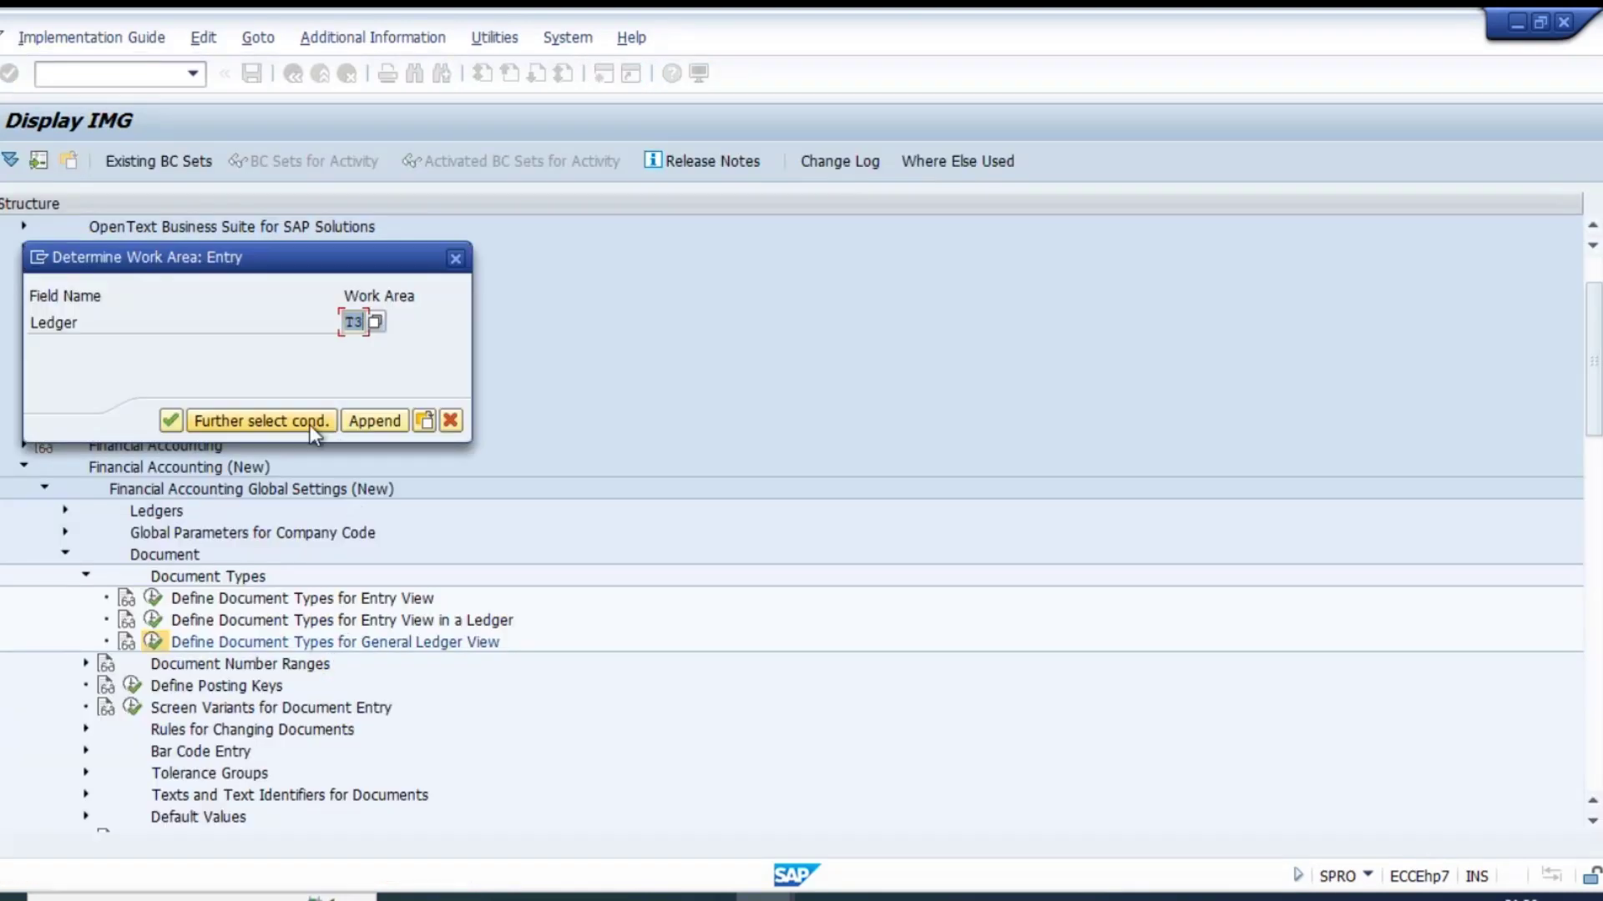
pyautogui.press('Return')
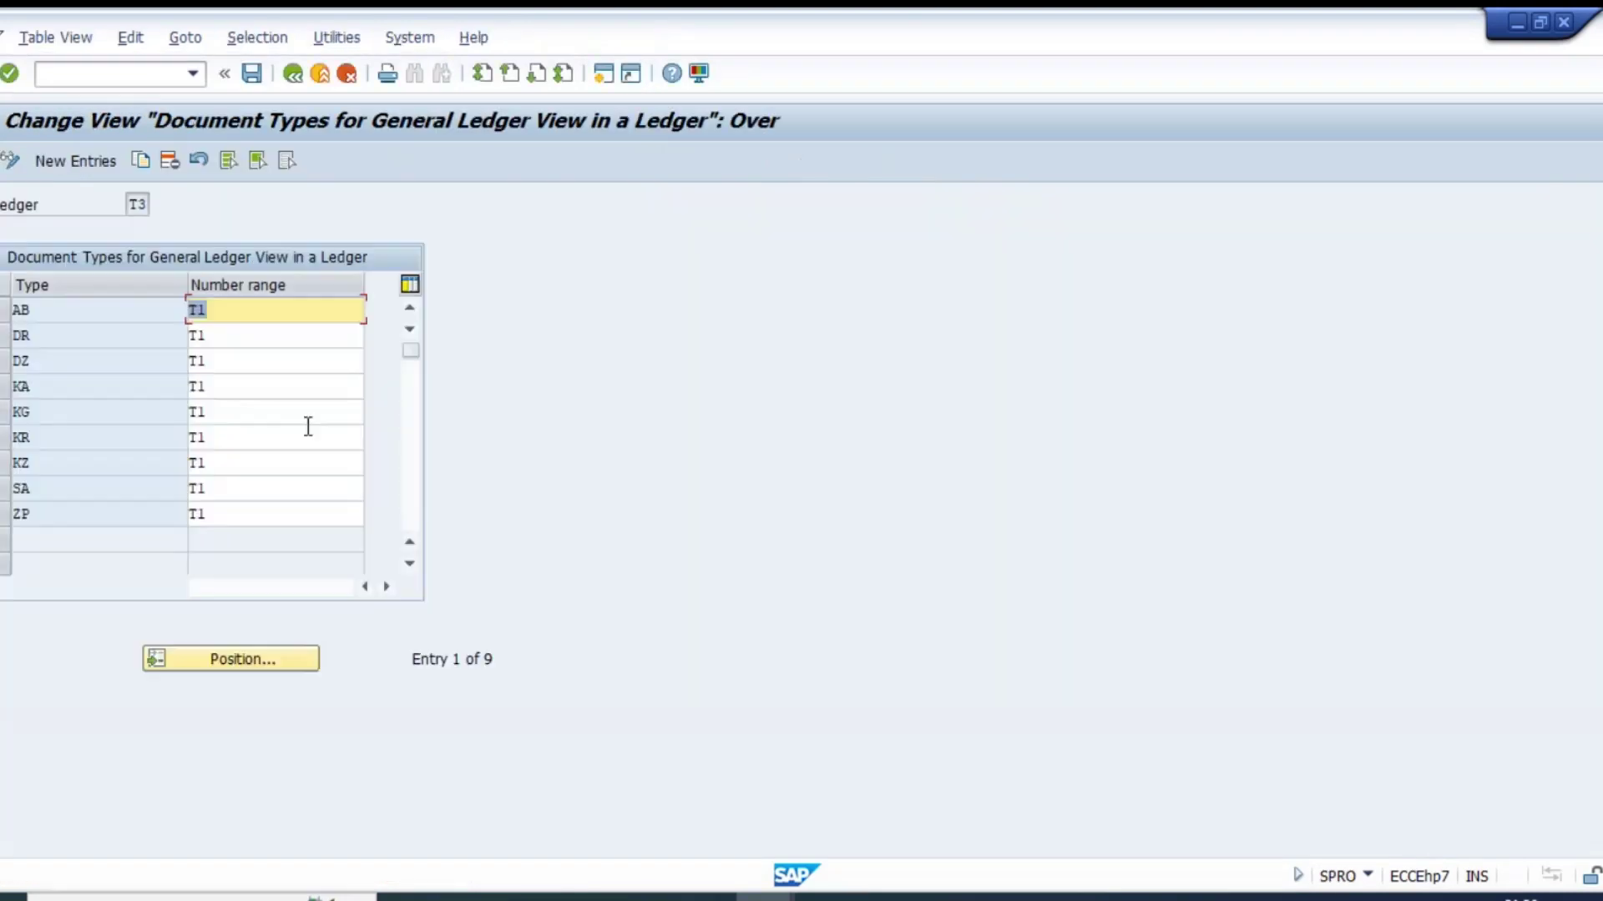
pyautogui.click(4, 514)
pyautogui.click(144, 162)
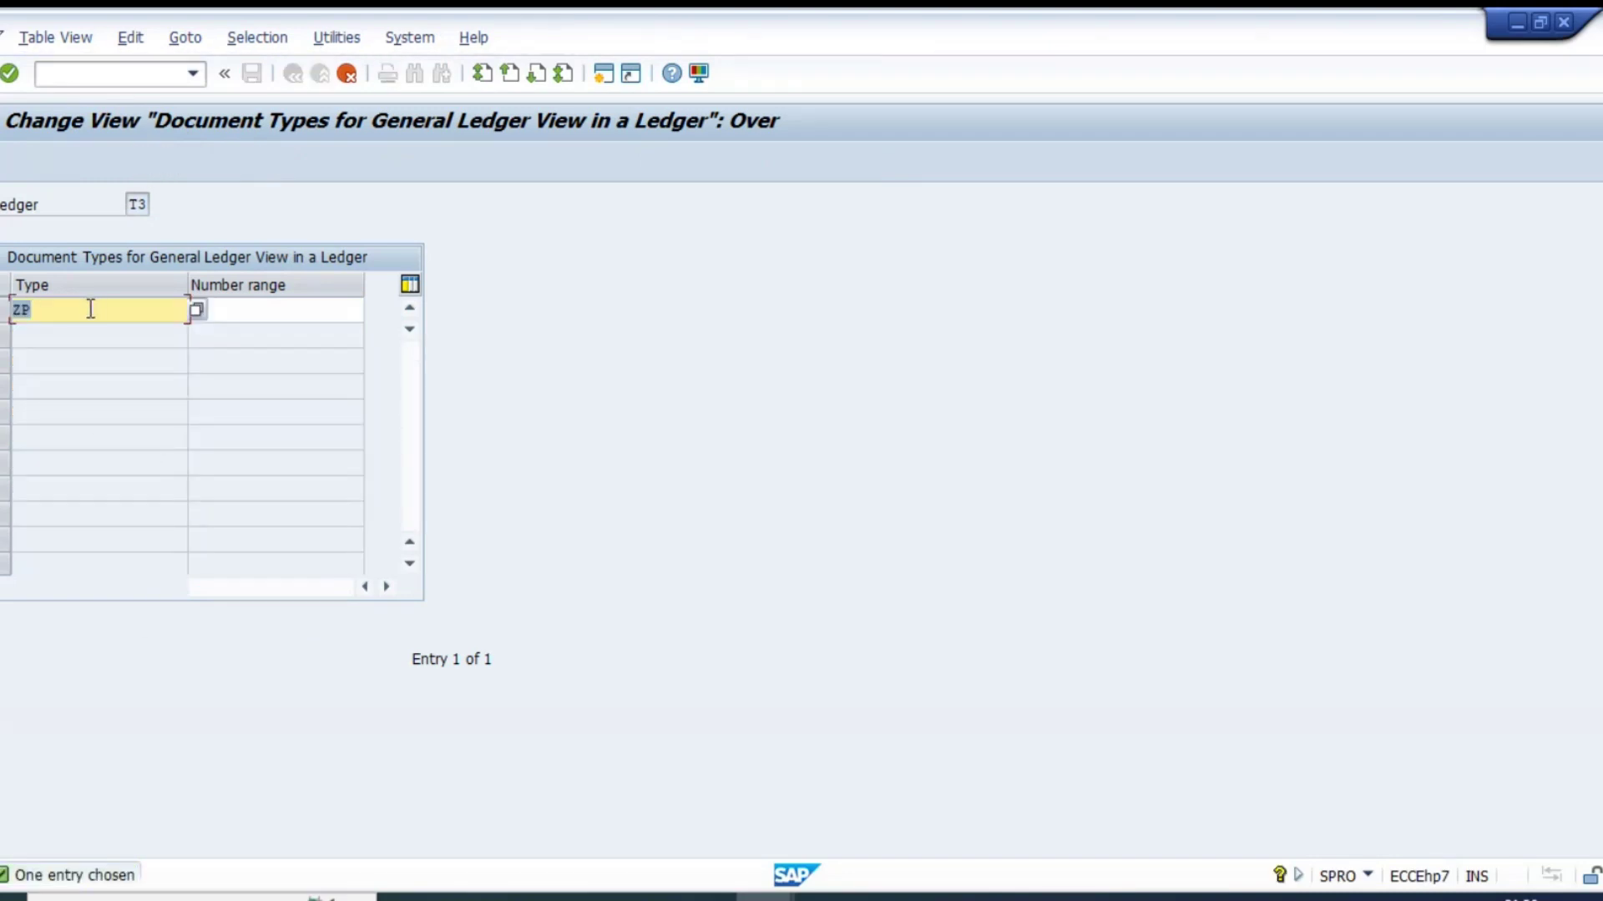
pyautogui.write('DA')
pyautogui.press('Tab')
pyautogui.write('T1')
pyautogui.press('Return')
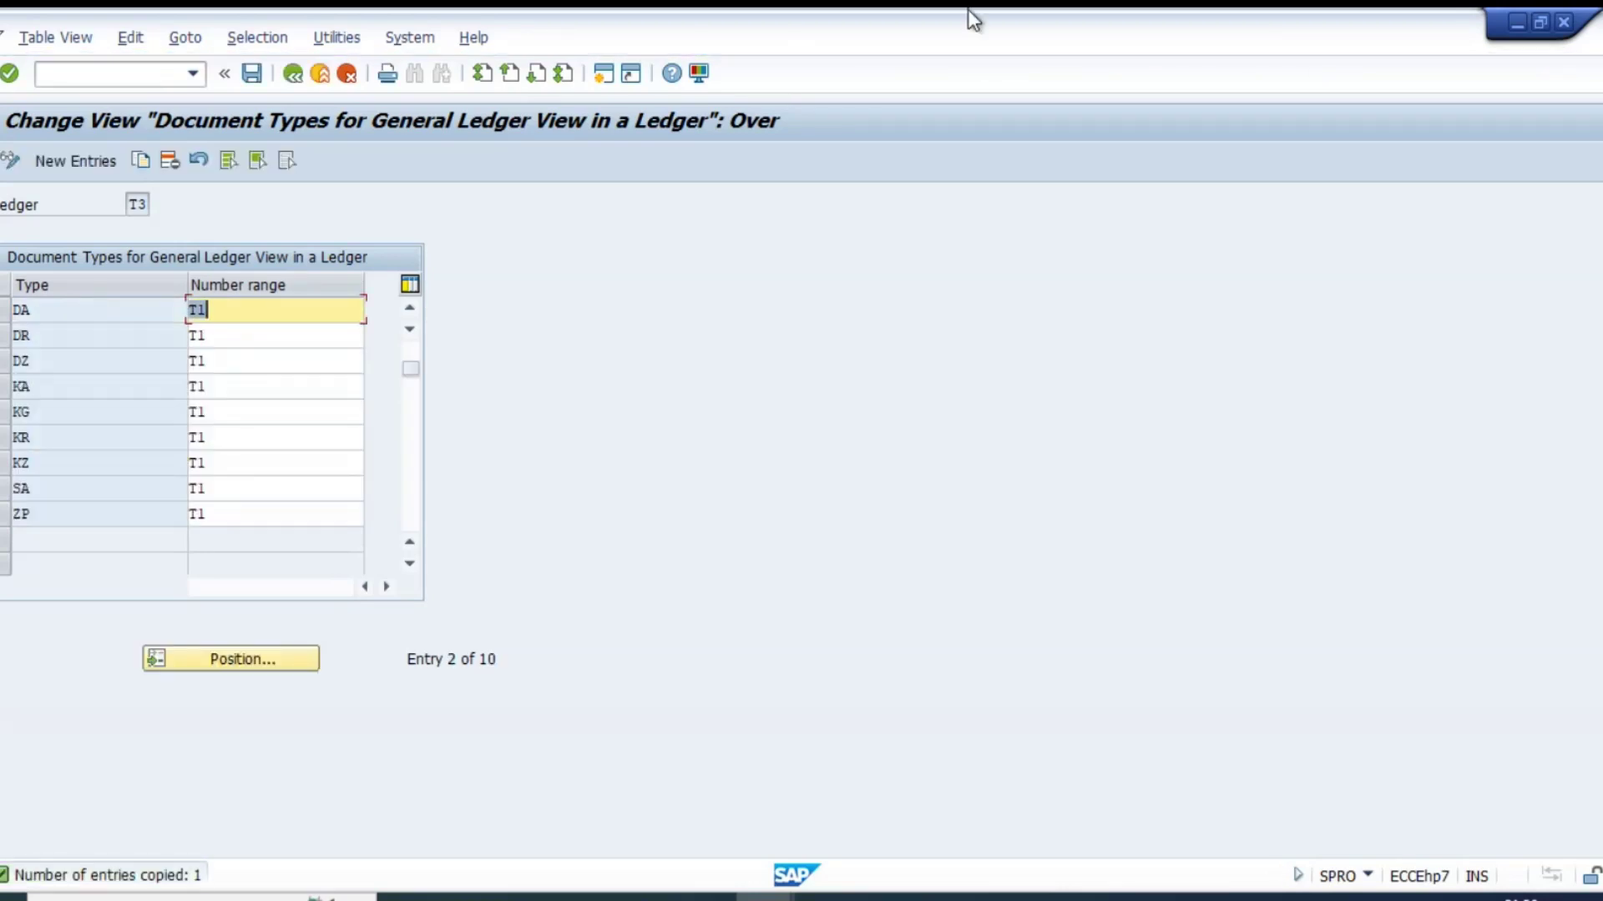
# - Save the document type changes to a customizing request and return to the clearing window
pyautogui.click(315, 80)
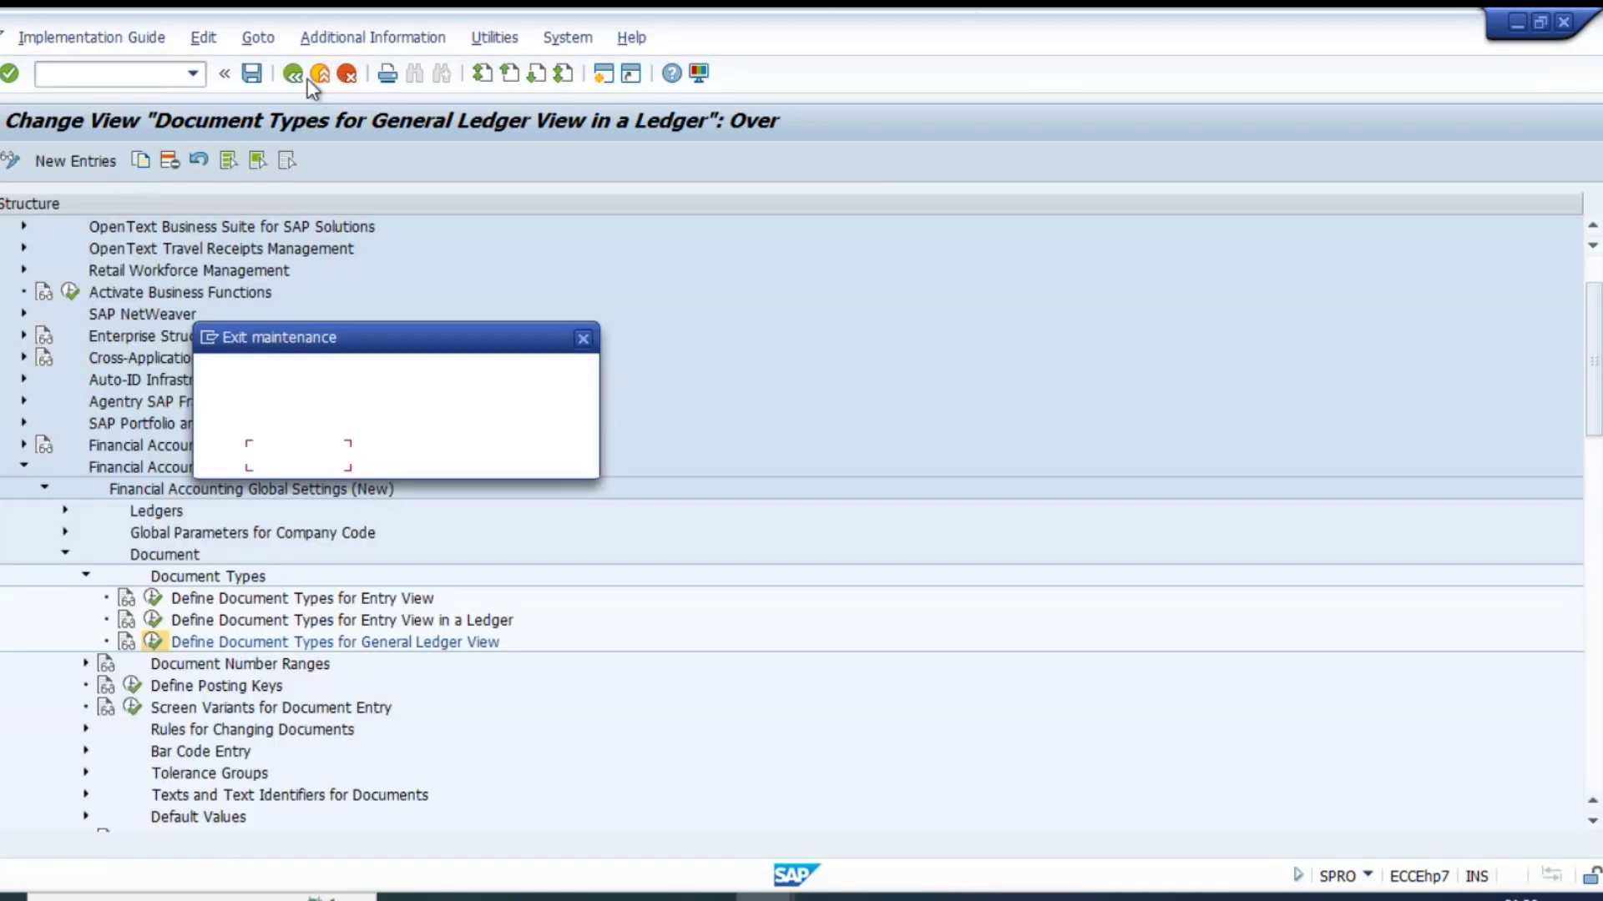
pyautogui.click(299, 459)
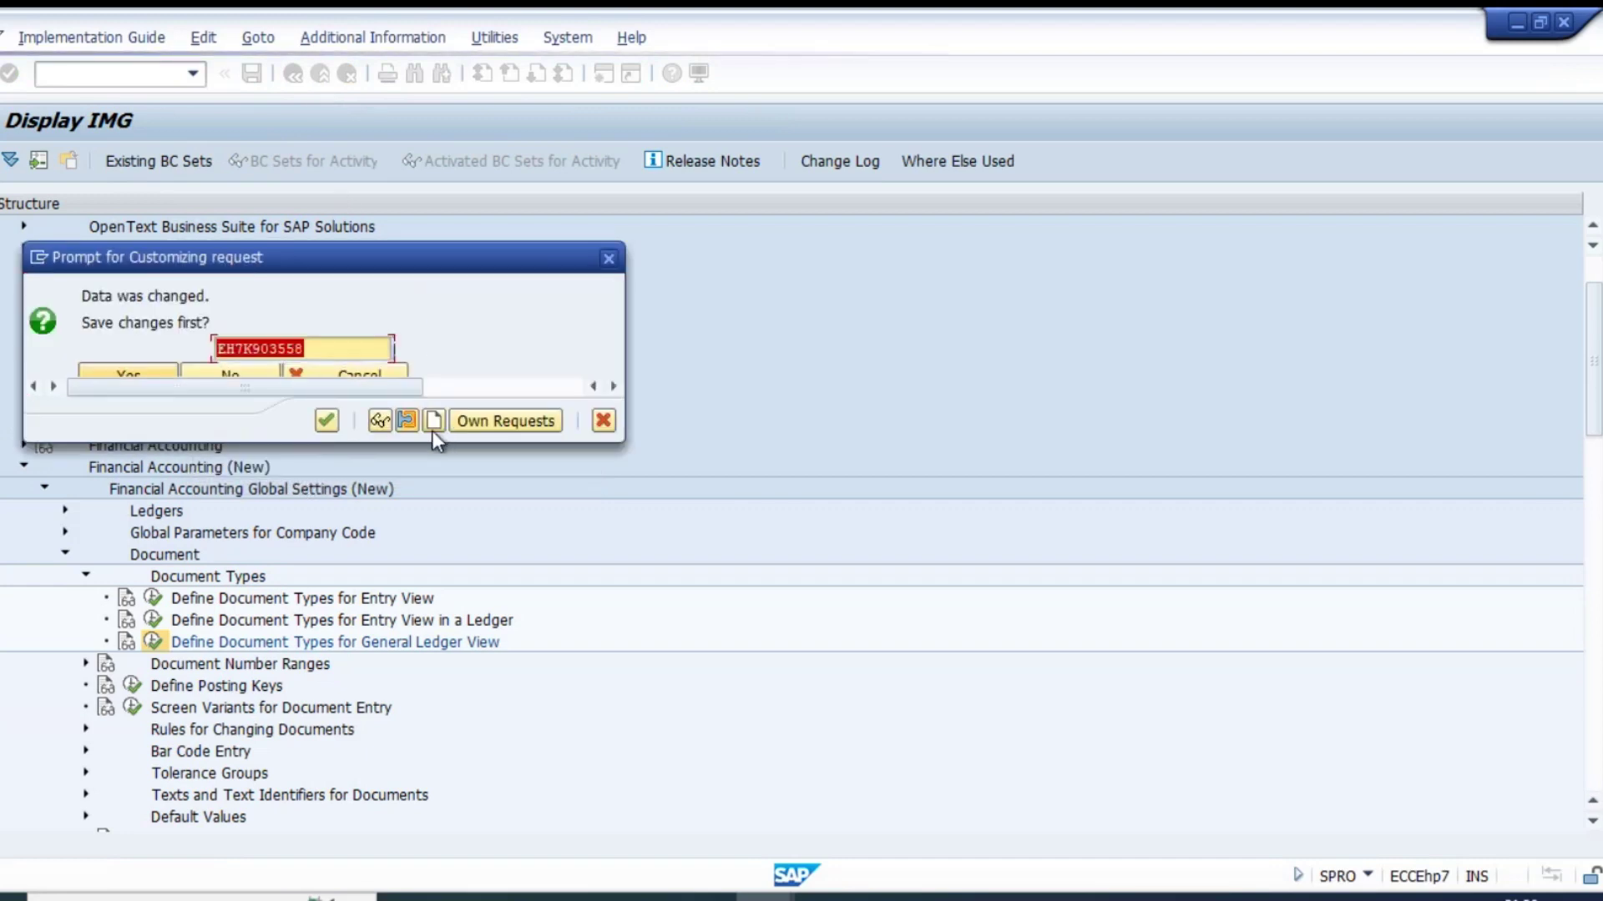
pyautogui.click(326, 419)
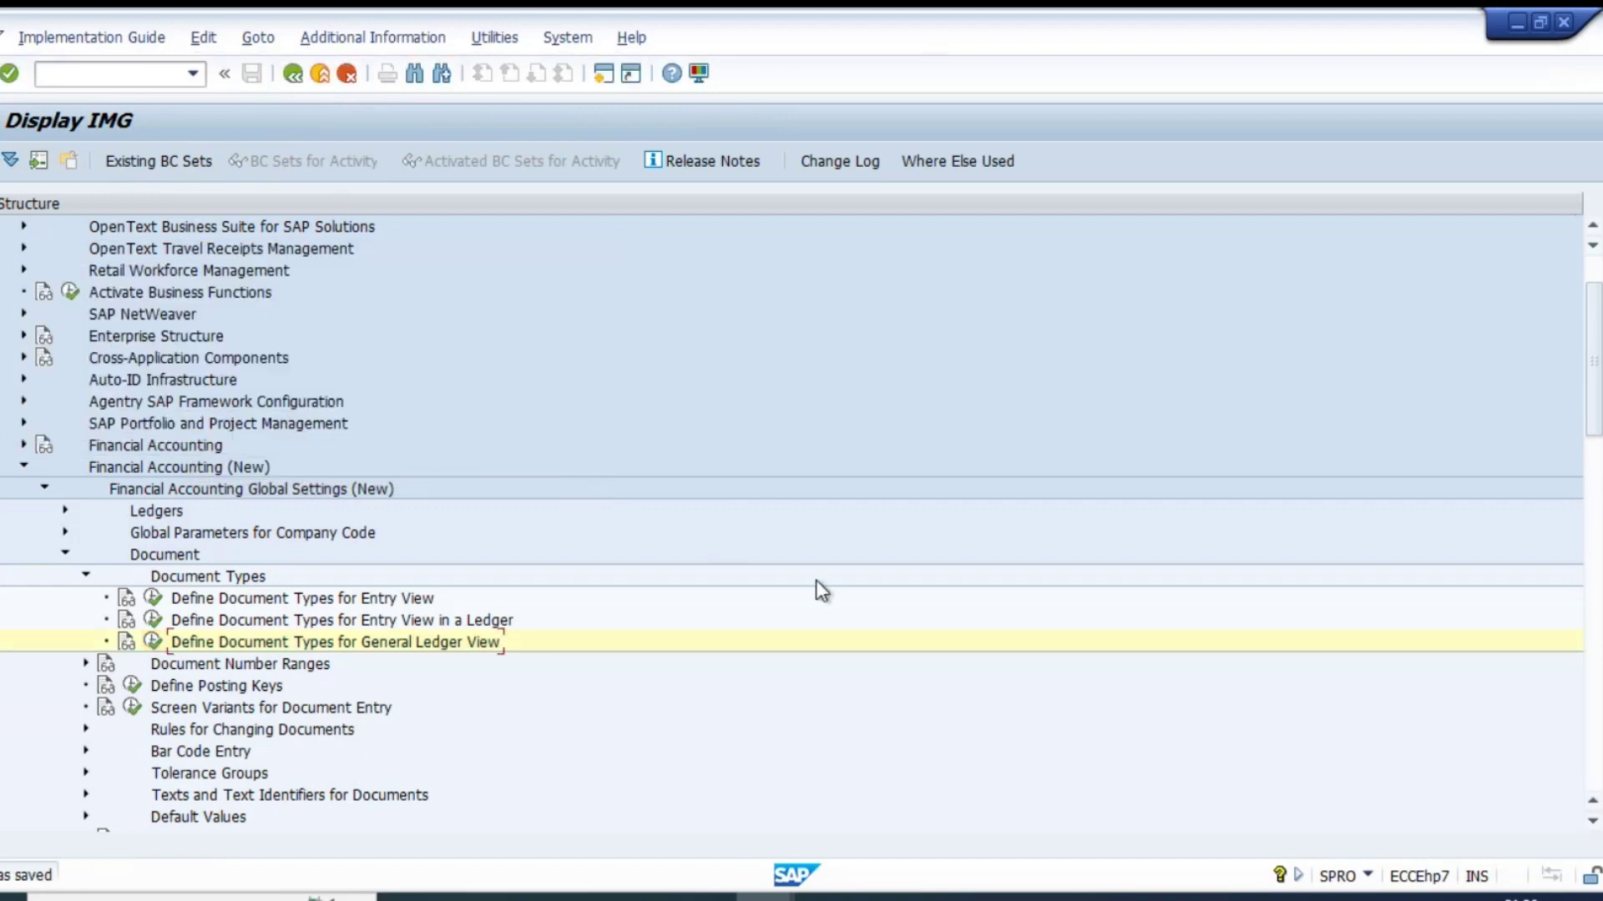
pyautogui.hotkey('alt', 'Tab')
# - Reset the clearing line items and simulate the general ledger view, checking accounts 100546 and 700109
pyautogui.click(634, 432)
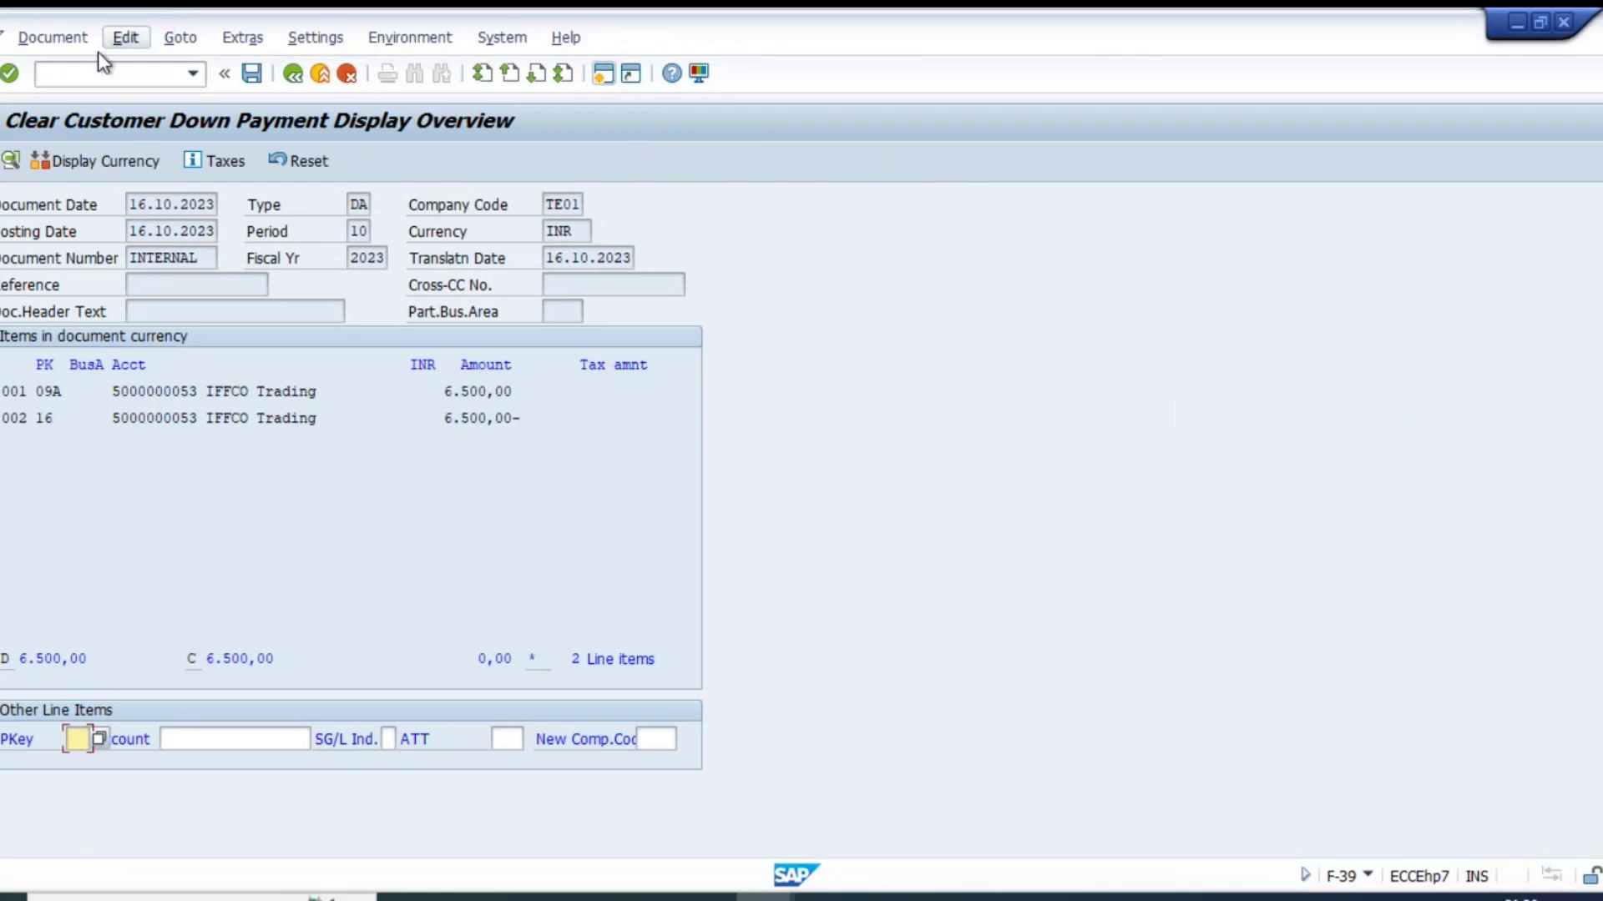
pyautogui.click(56, 40)
pyautogui.click(117, 202)
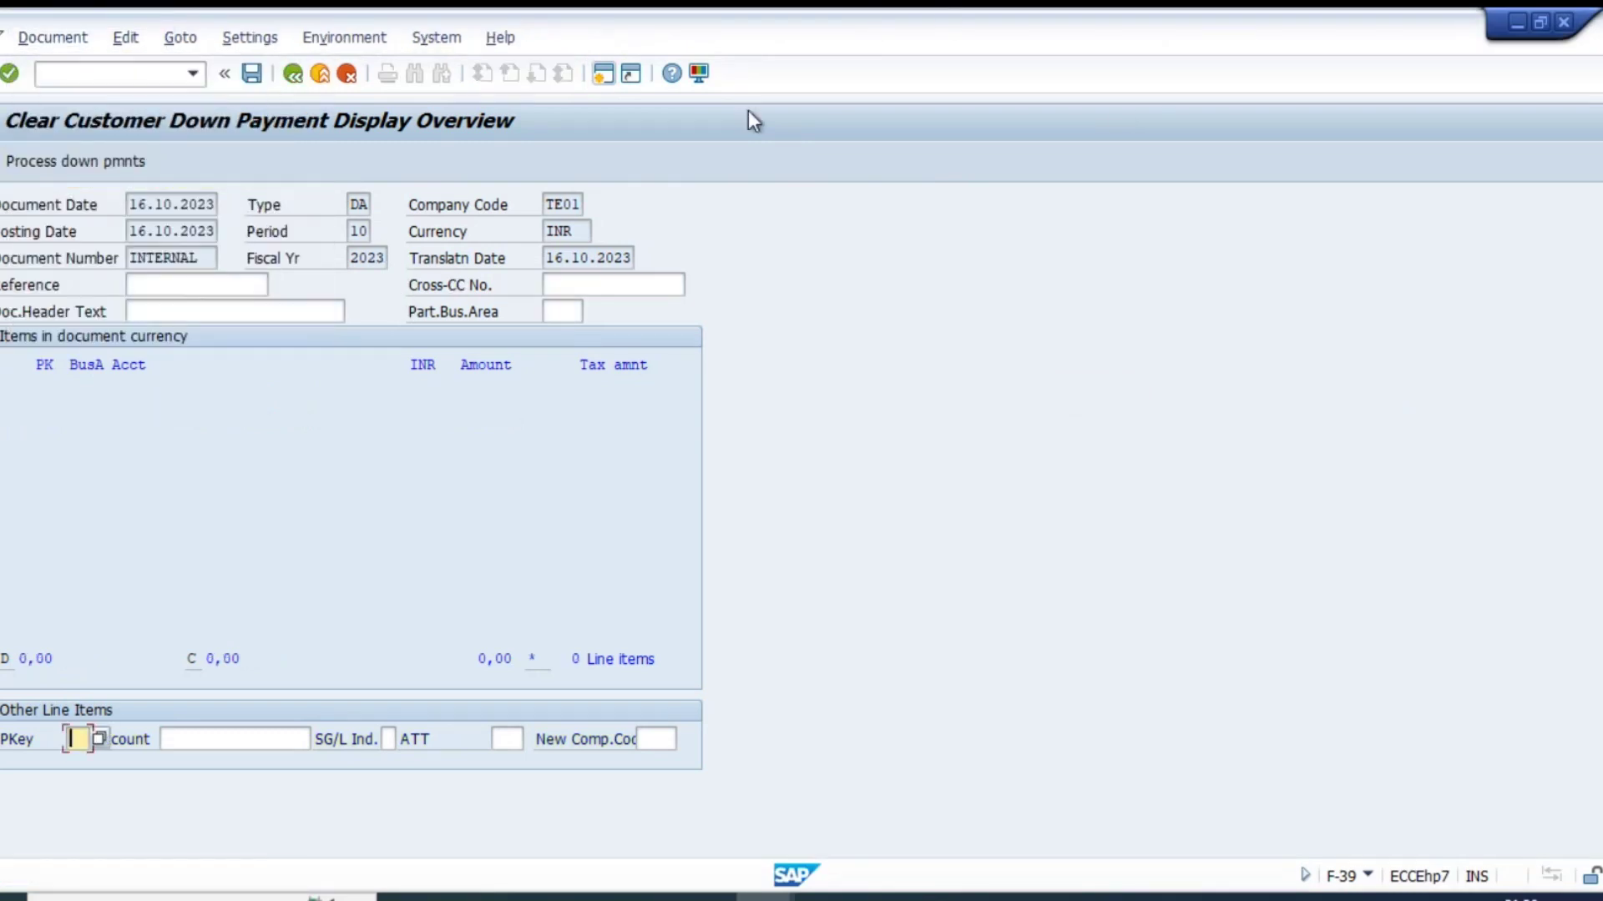
pyautogui.click(56, 38)
pyautogui.click(108, 176)
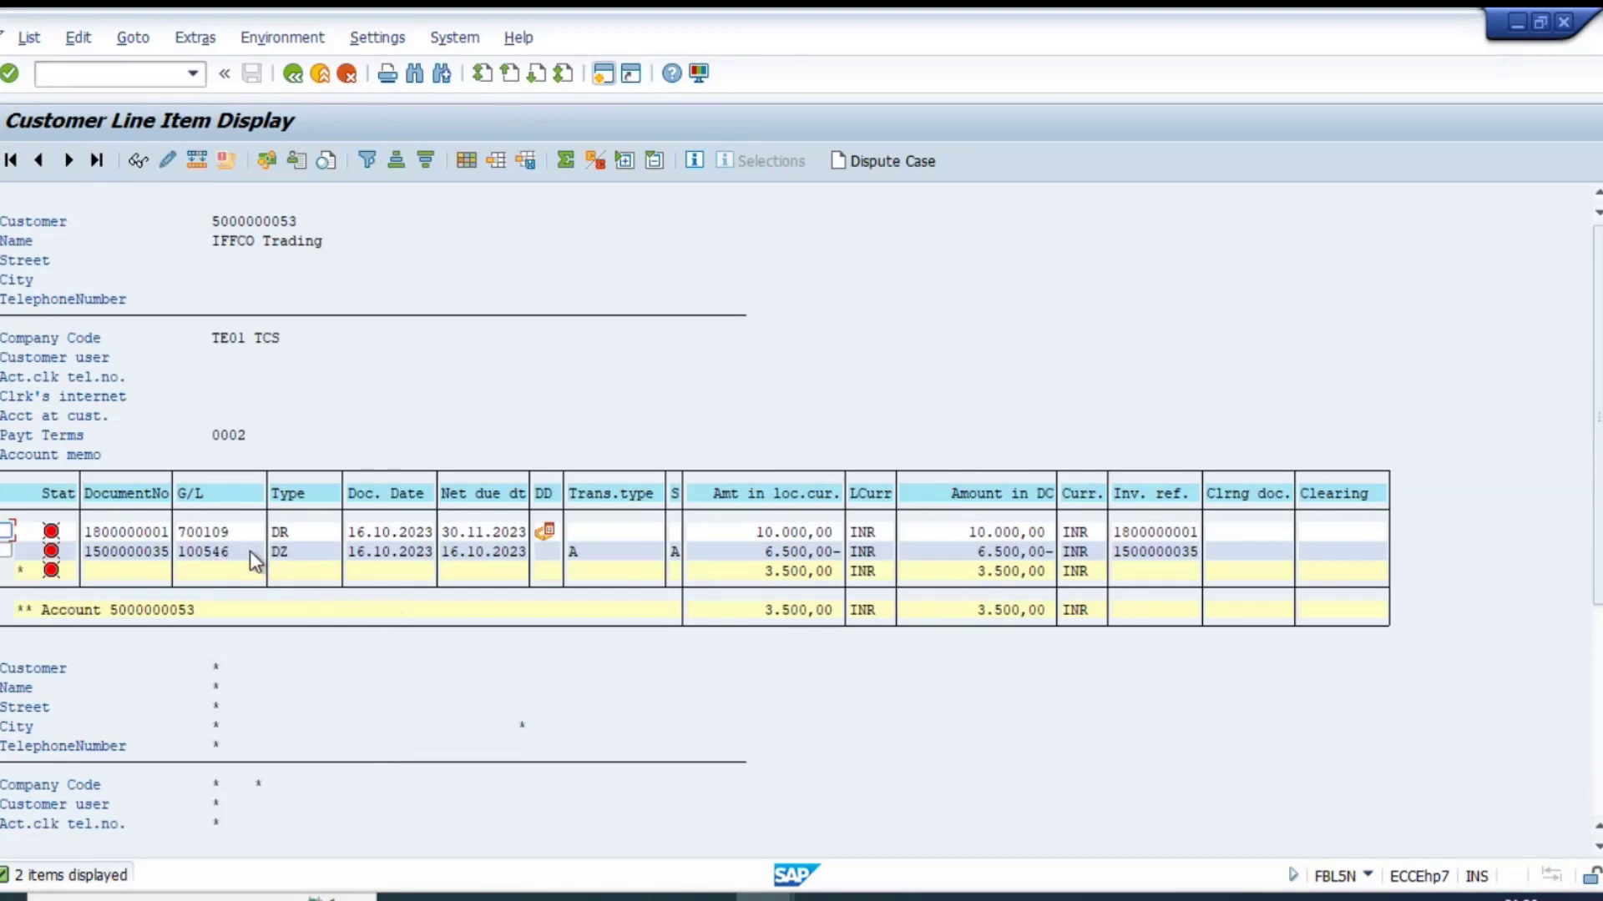
pyautogui.click(237, 551)
pyautogui.click(235, 531)
pyautogui.hotkey('alt', 'Tab')
pyautogui.click(320, 74)
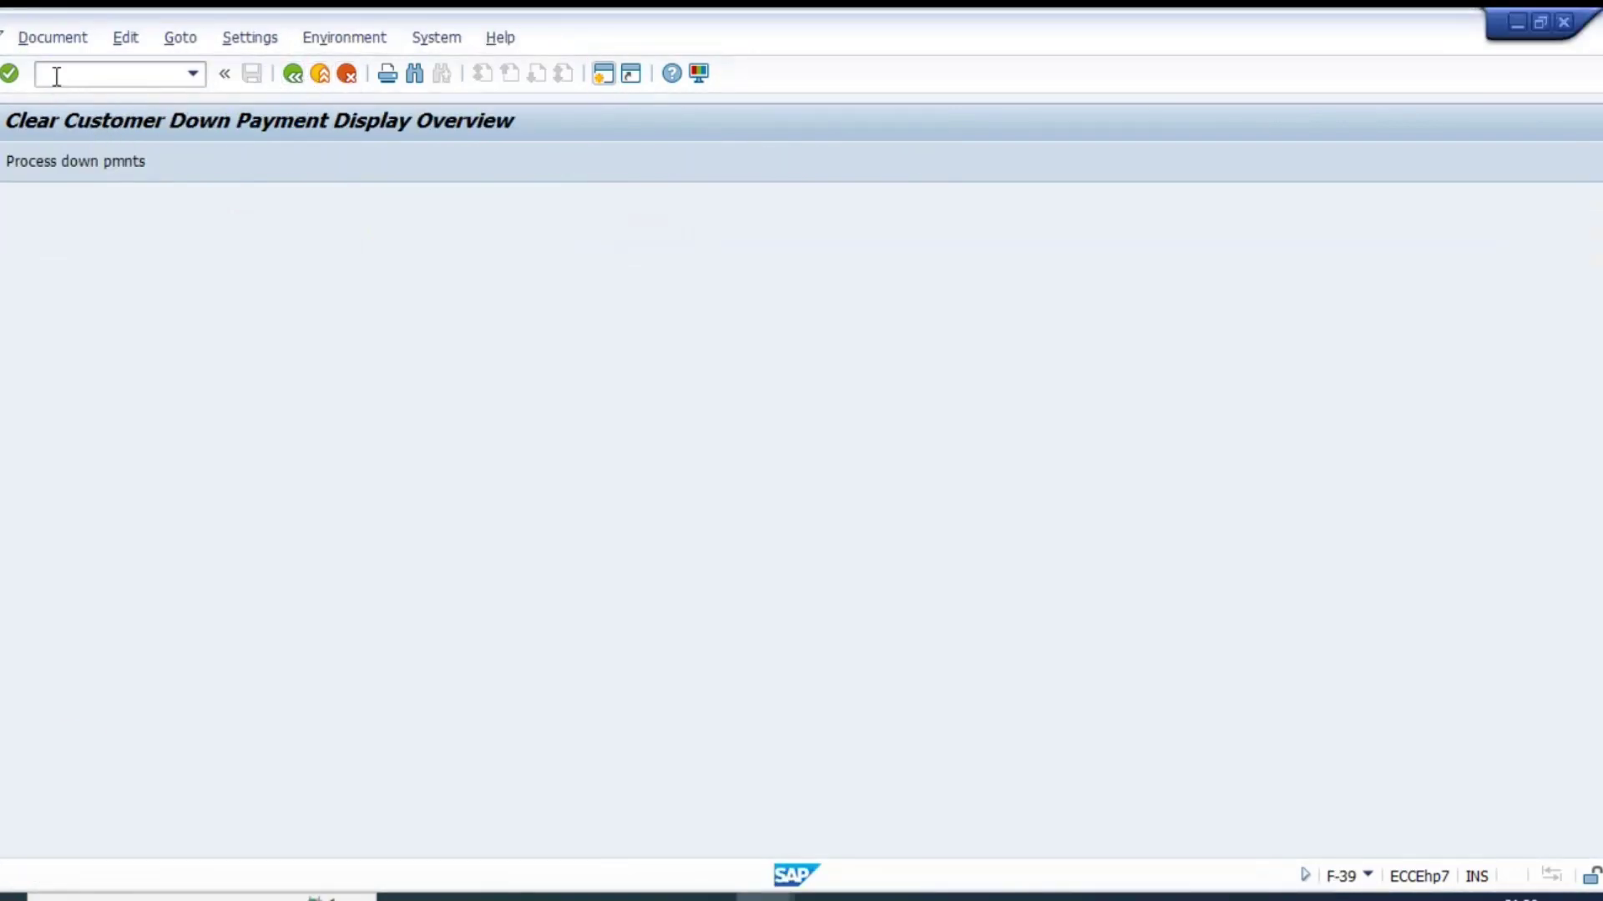
pyautogui.click(50, 37)
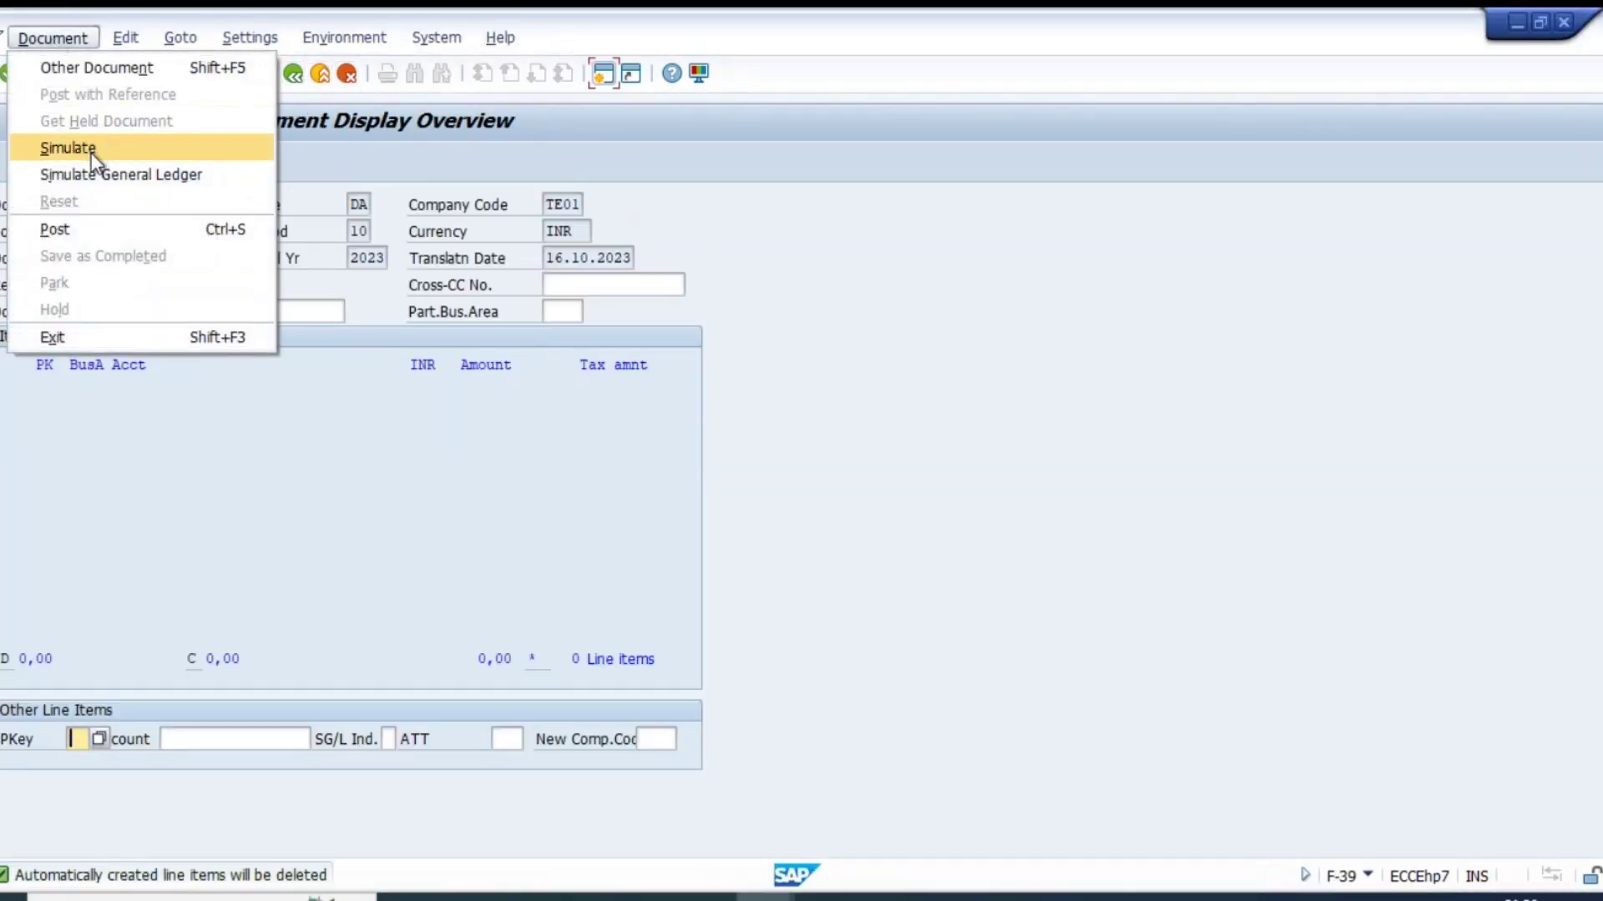
pyautogui.click(287, 499)
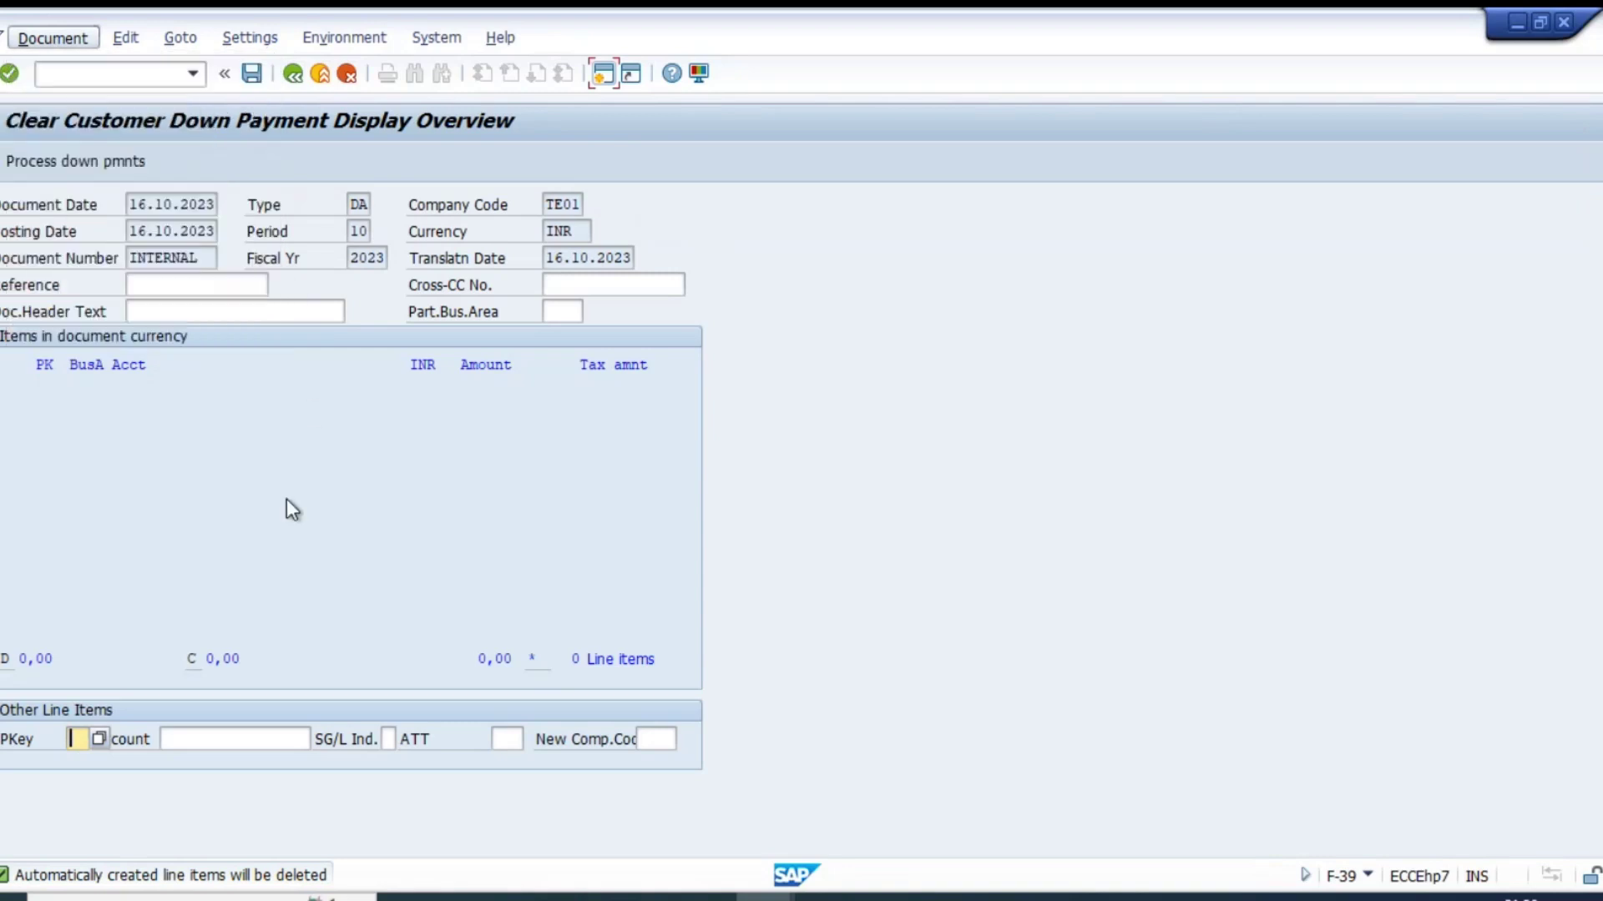
pyautogui.click(252, 74)
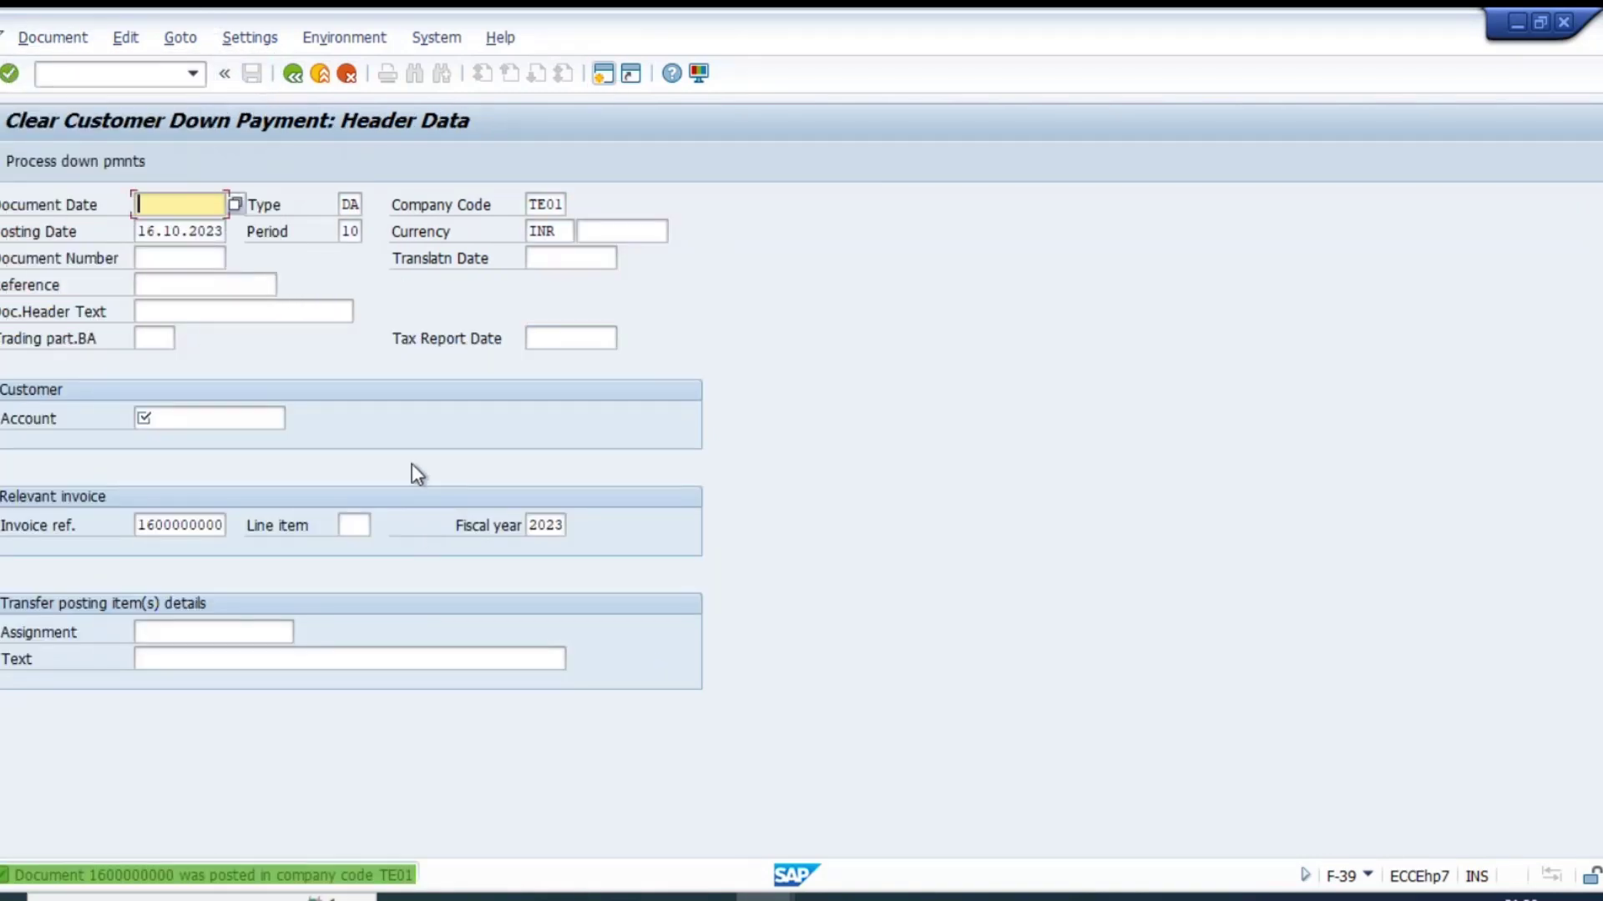
pyautogui.hotkey('alt', 'Tab')
pyautogui.click(29, 36)
# - Refresh the customer line items and check the invoice line and the 3.500,00 remaining balance
pyautogui.click(65, 93)
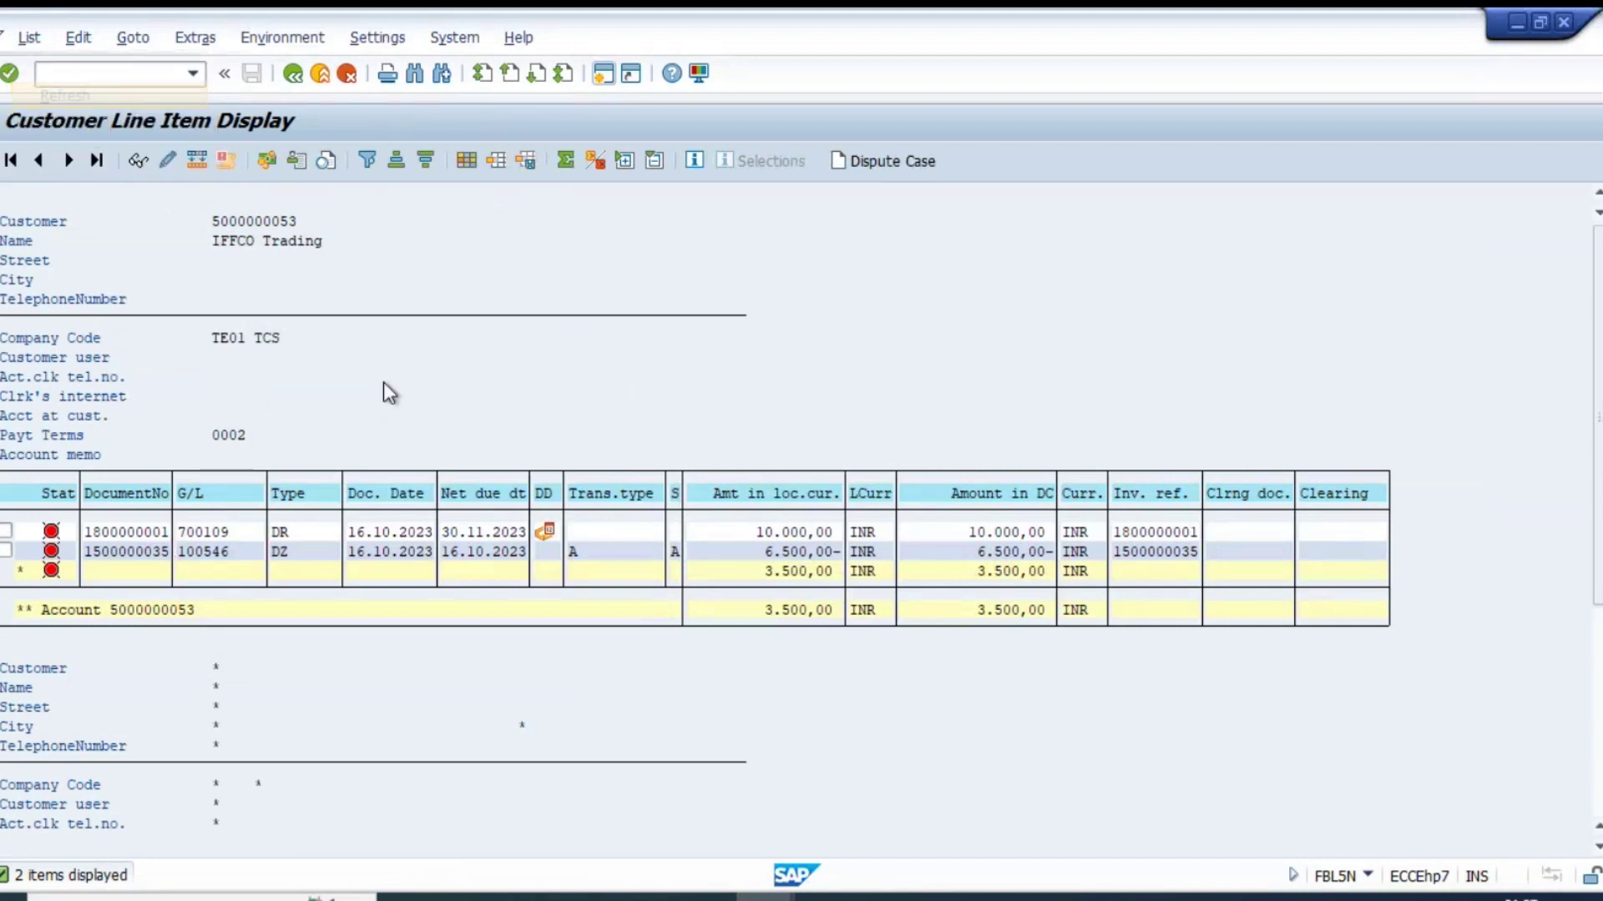
pyautogui.click(213, 558)
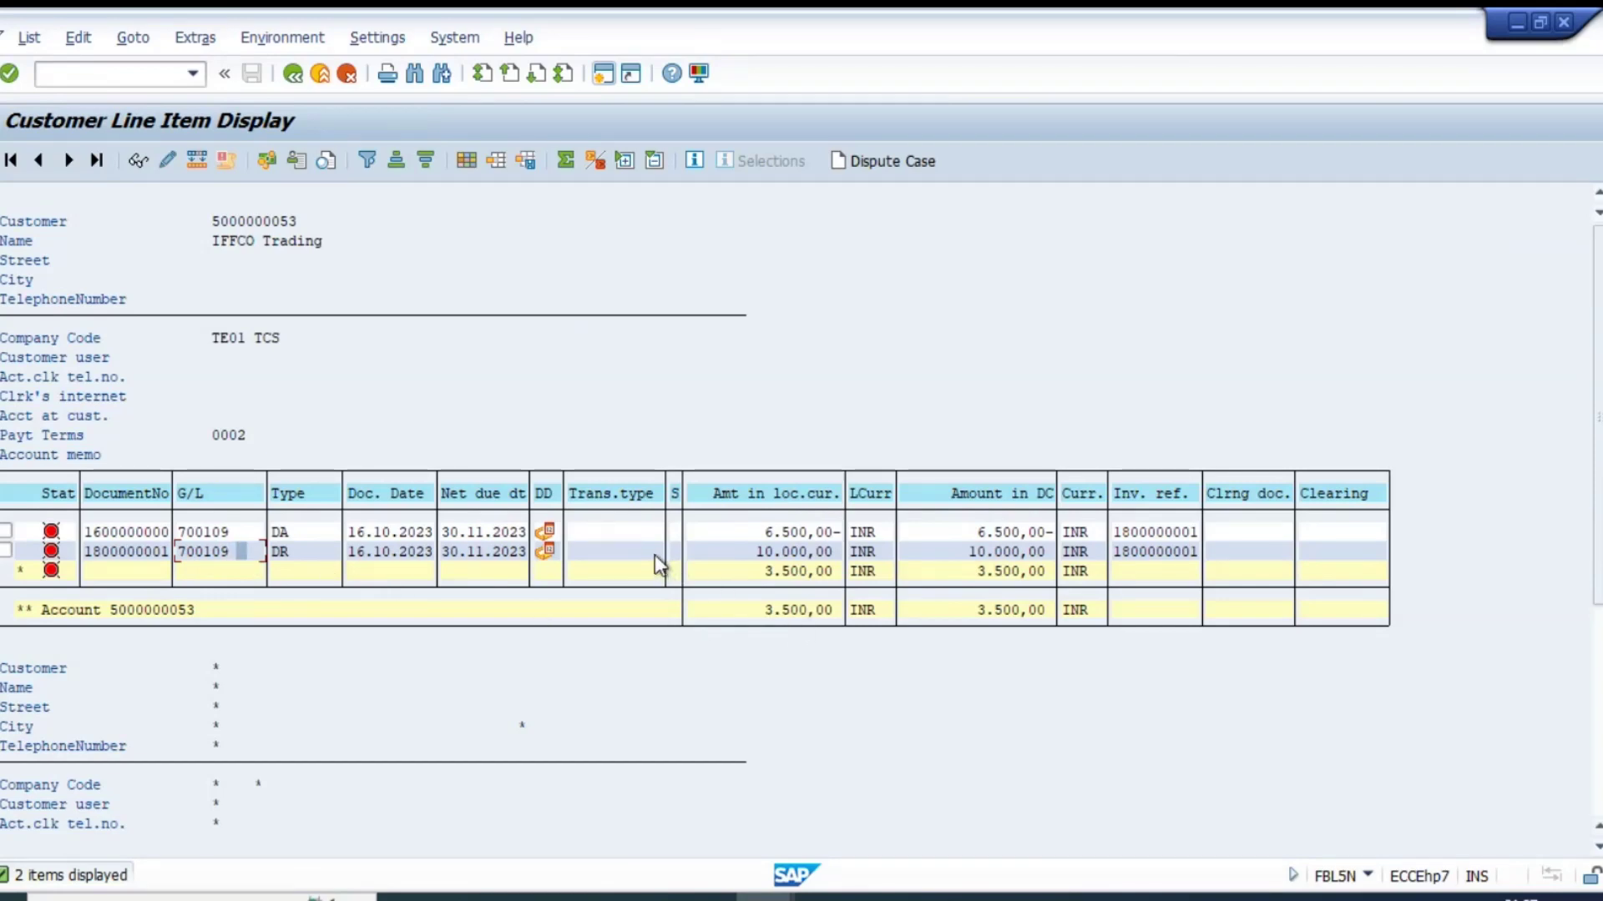
pyautogui.click(744, 608)
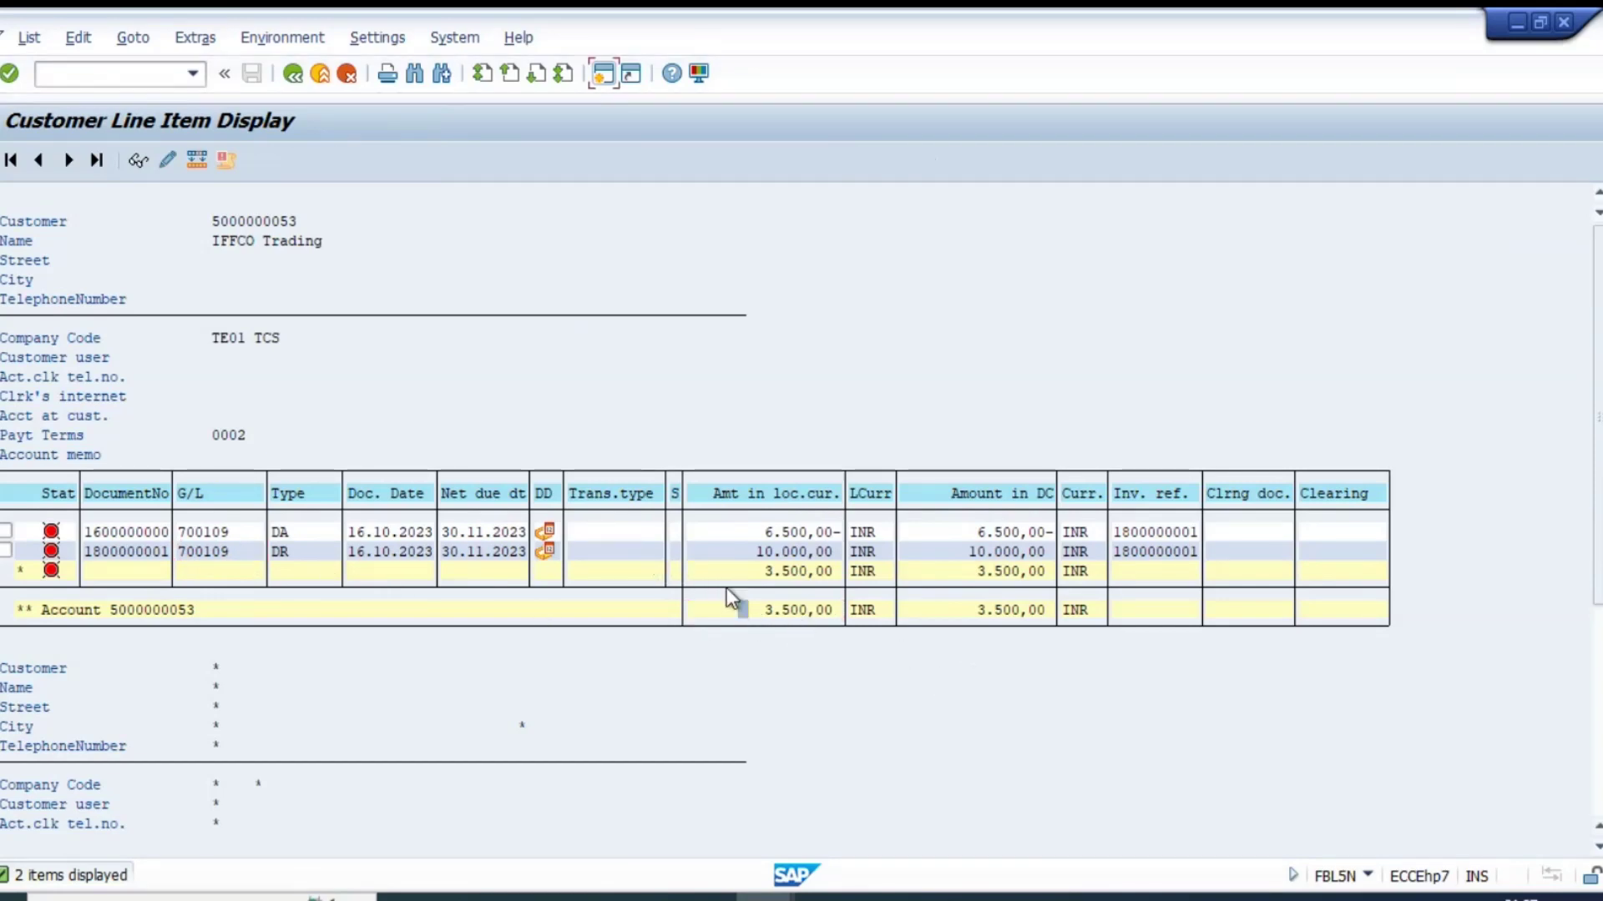
# - Exit down payment clearing without saving, confirming with Yes
pyautogui.hotkey('alt', 'Tab')
pyautogui.click(303, 77)
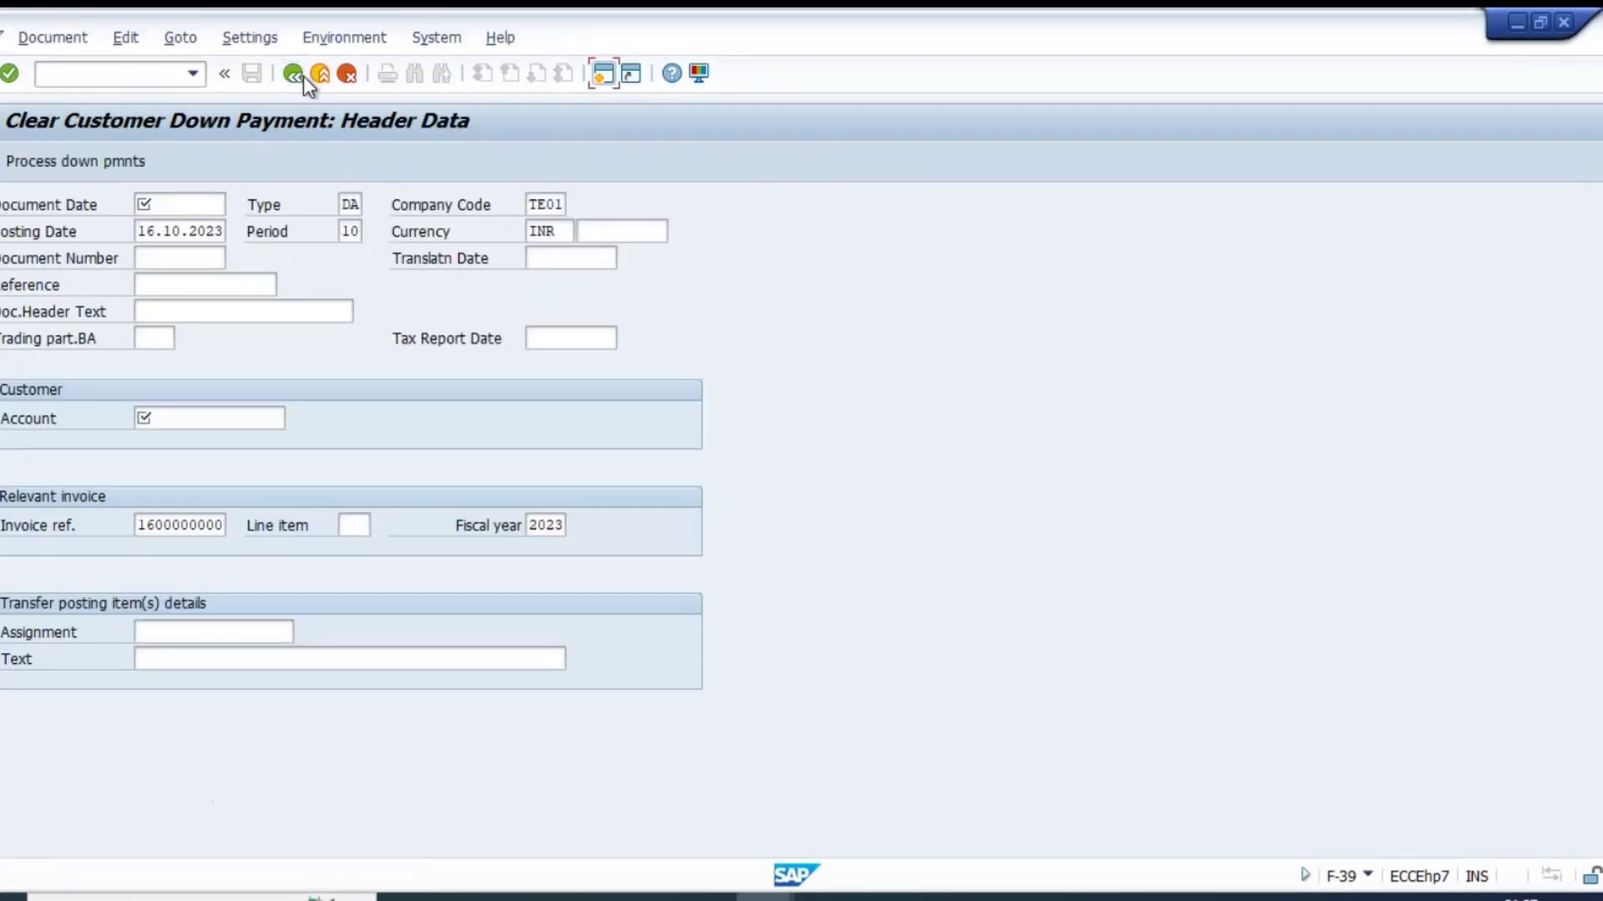
pyautogui.click(352, 506)
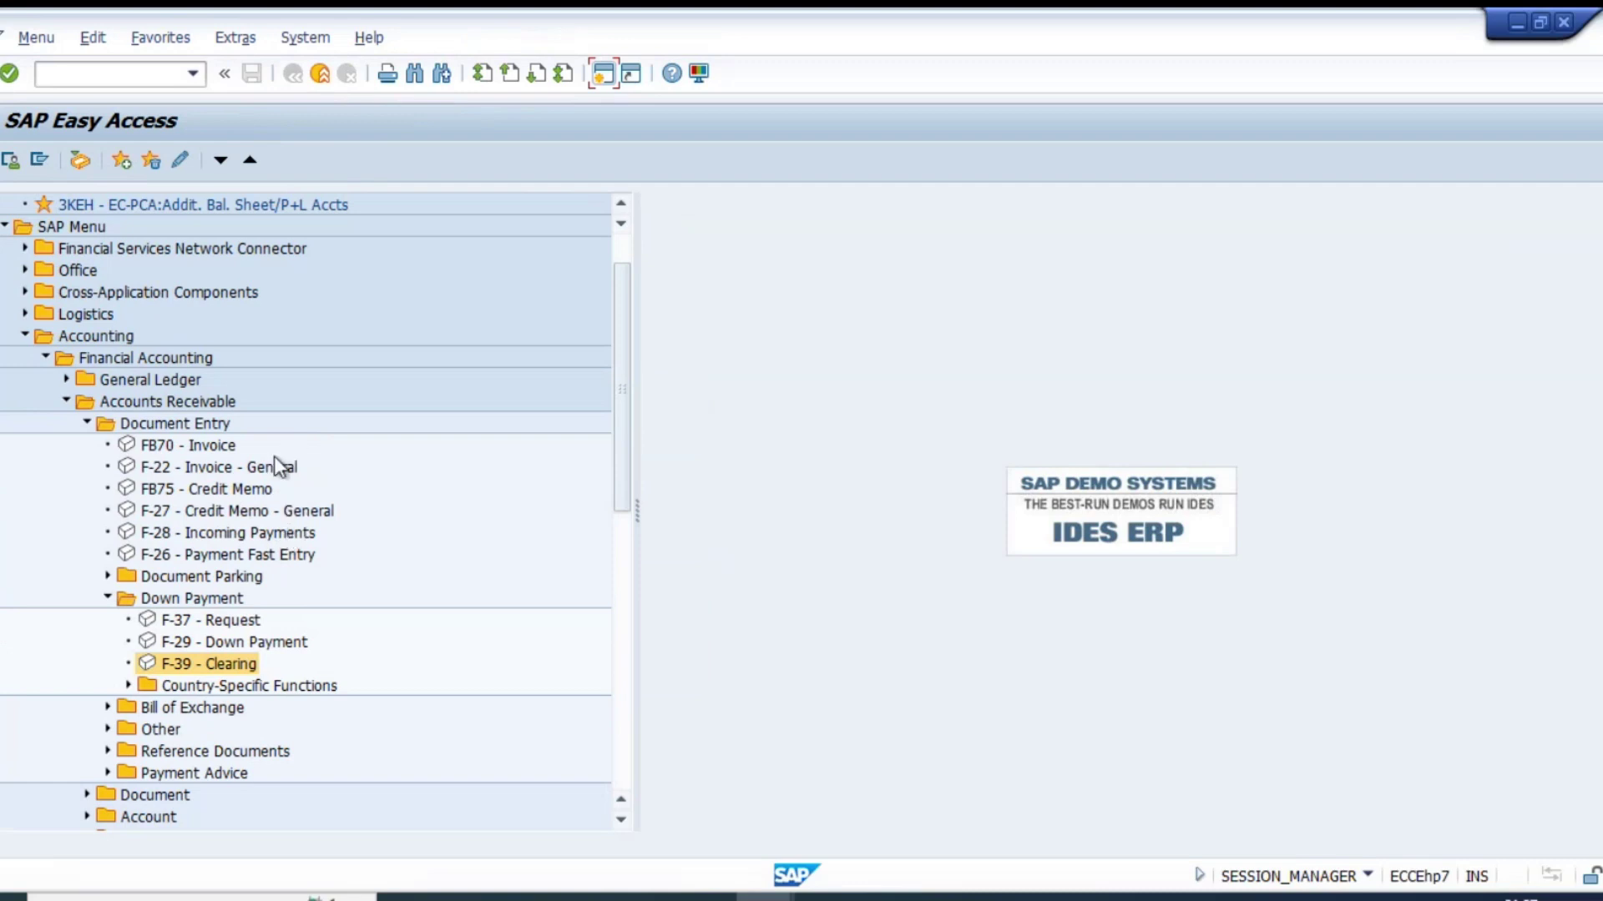
# - Start incoming payment (F-28) dated 16.10.2023 with amount 3500 and the customer's account
pyautogui.doubleClick(301, 533)
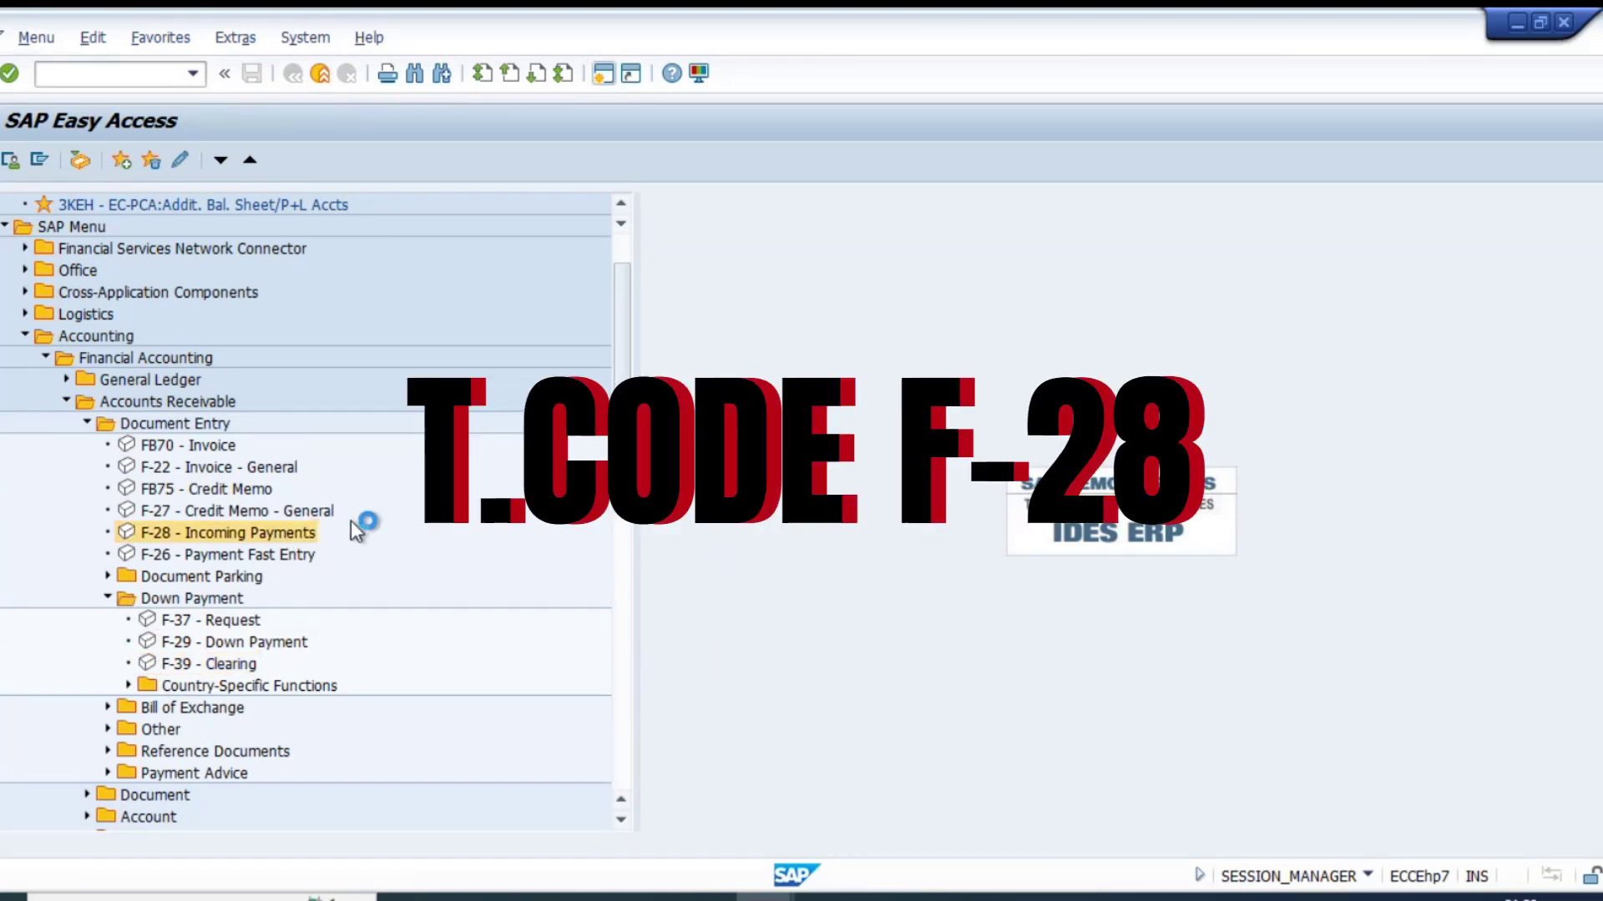
pyautogui.write('16.')
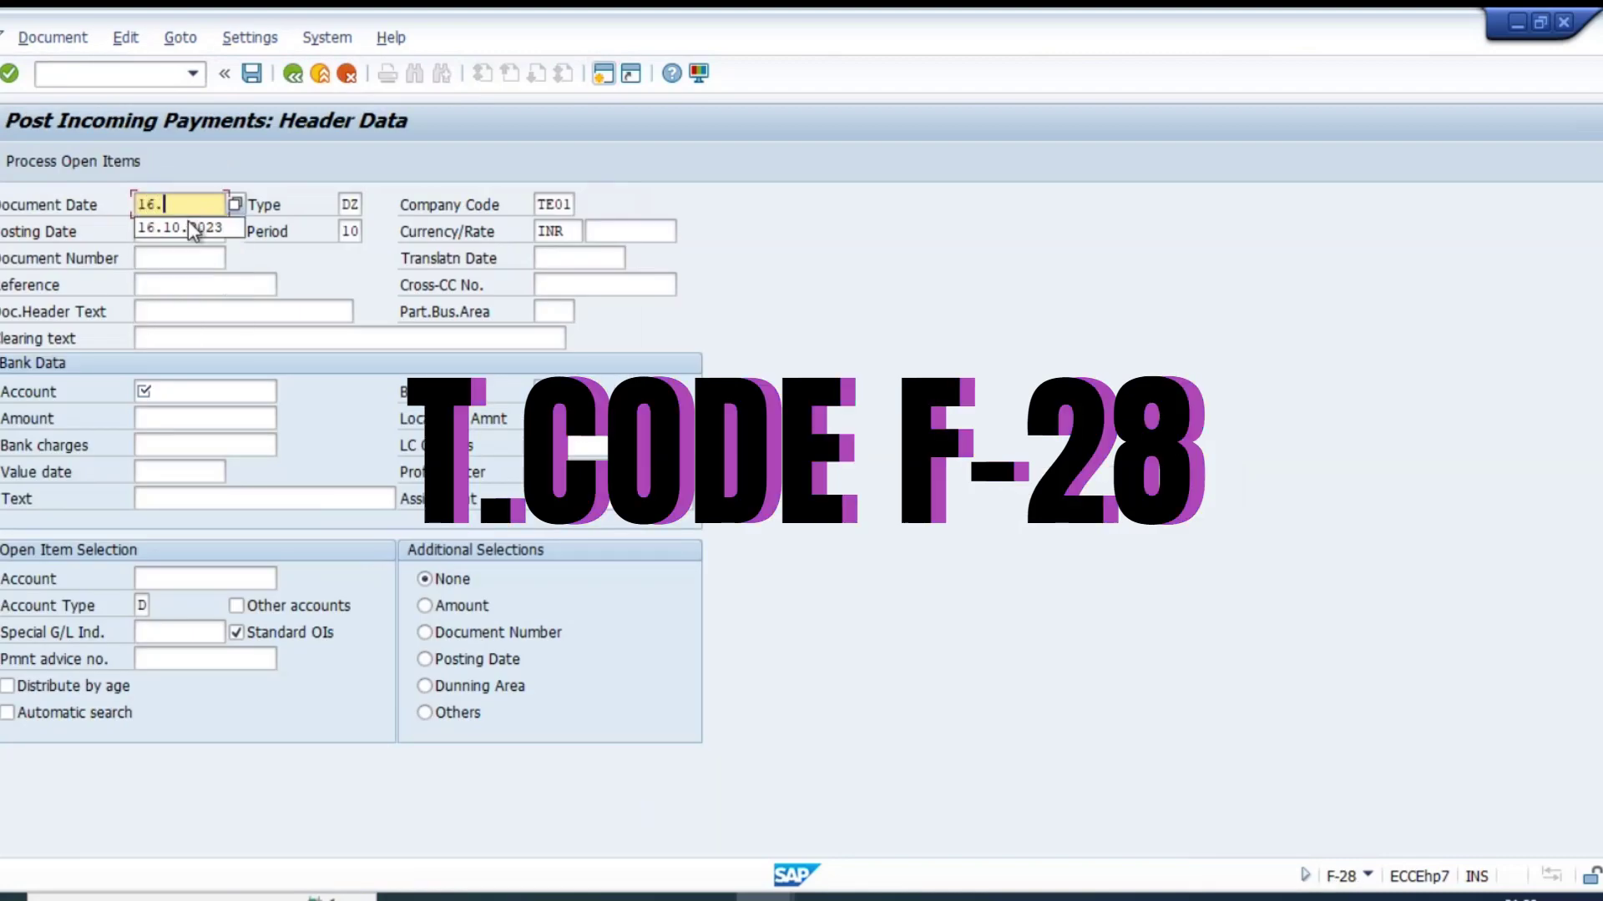
pyautogui.write('10.20')
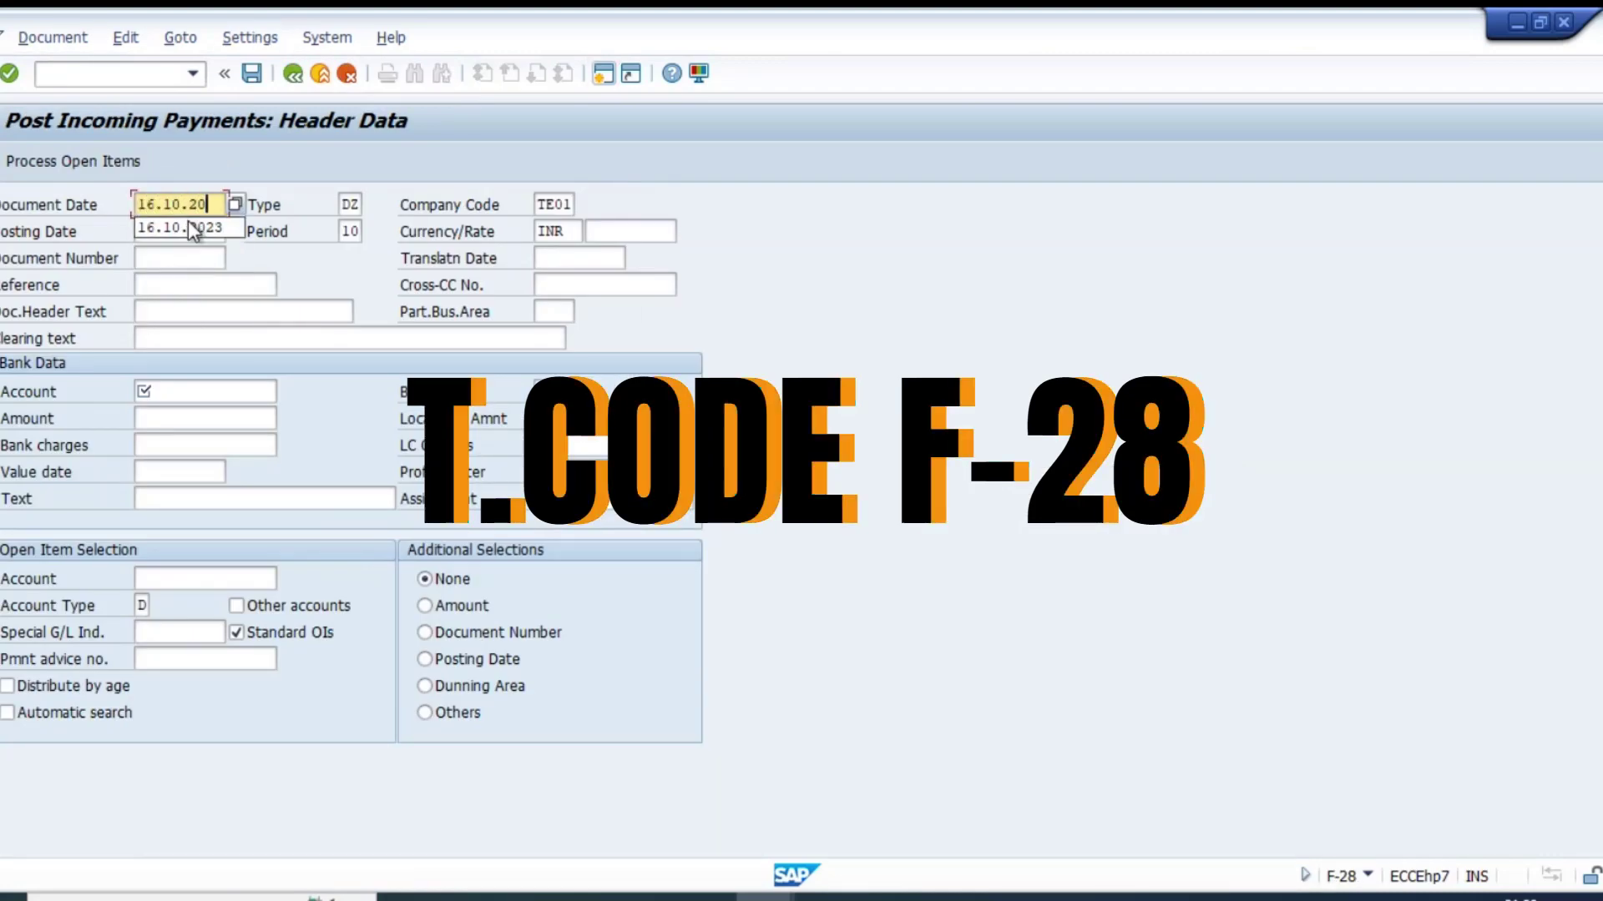
pyautogui.write('23')
pyautogui.press('Tab')
pyautogui.press('Tab')
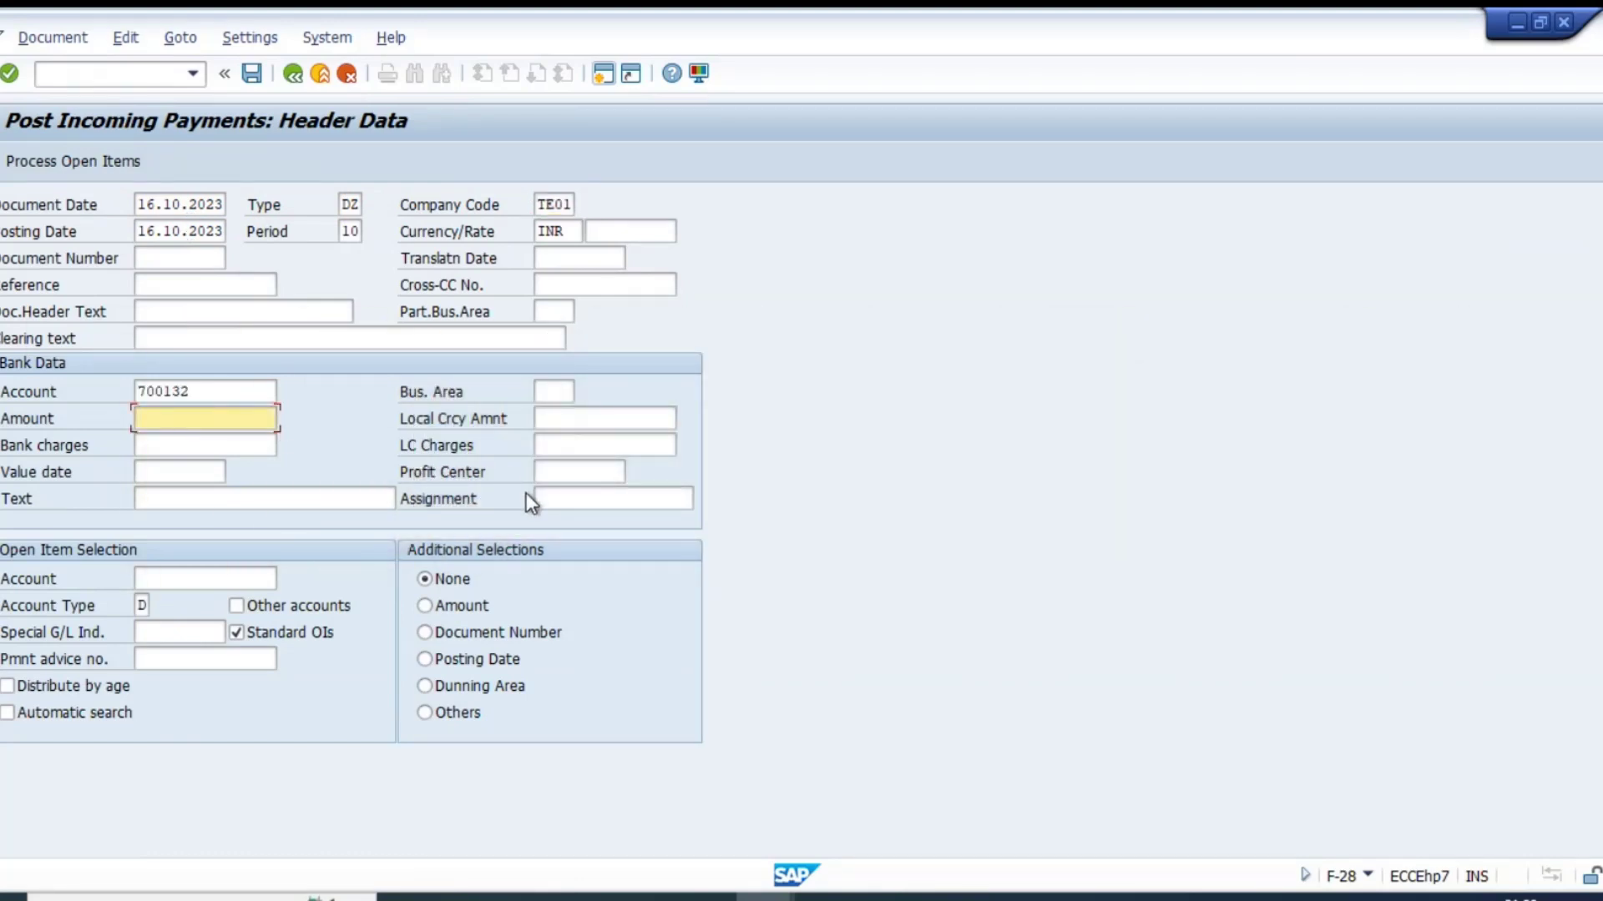
pyautogui.write('500')
pyautogui.click(250, 577)
pyautogui.write('1')
pyautogui.click(223, 601)
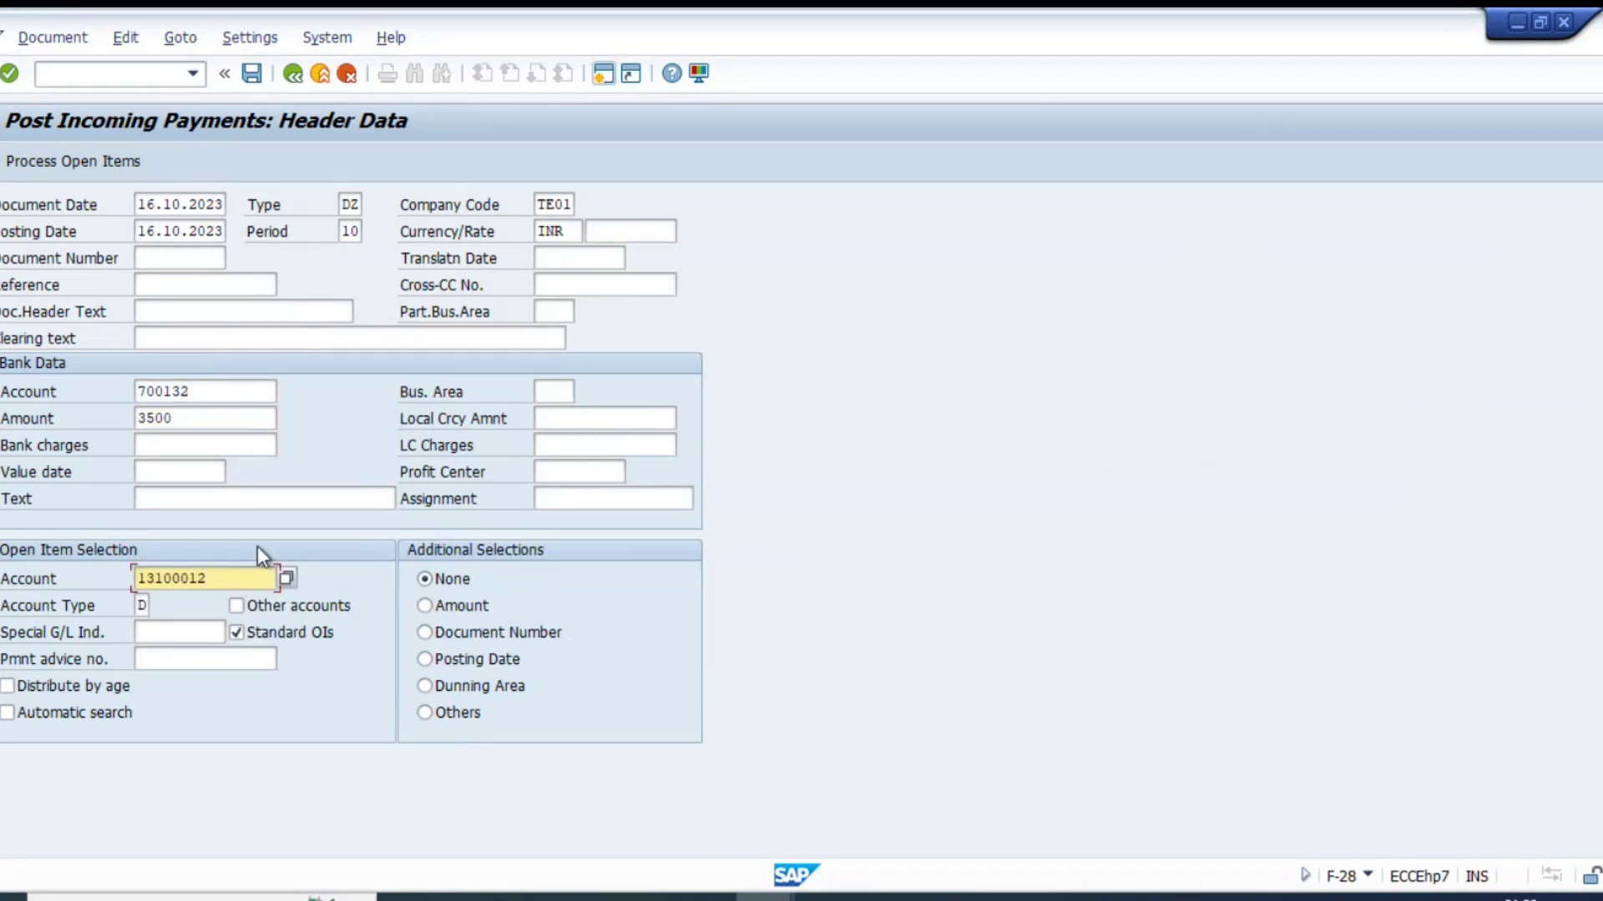
pyautogui.press('Tab')
pyautogui.hotkey('shift', 'Tab')
pyautogui.press('BackSpace')
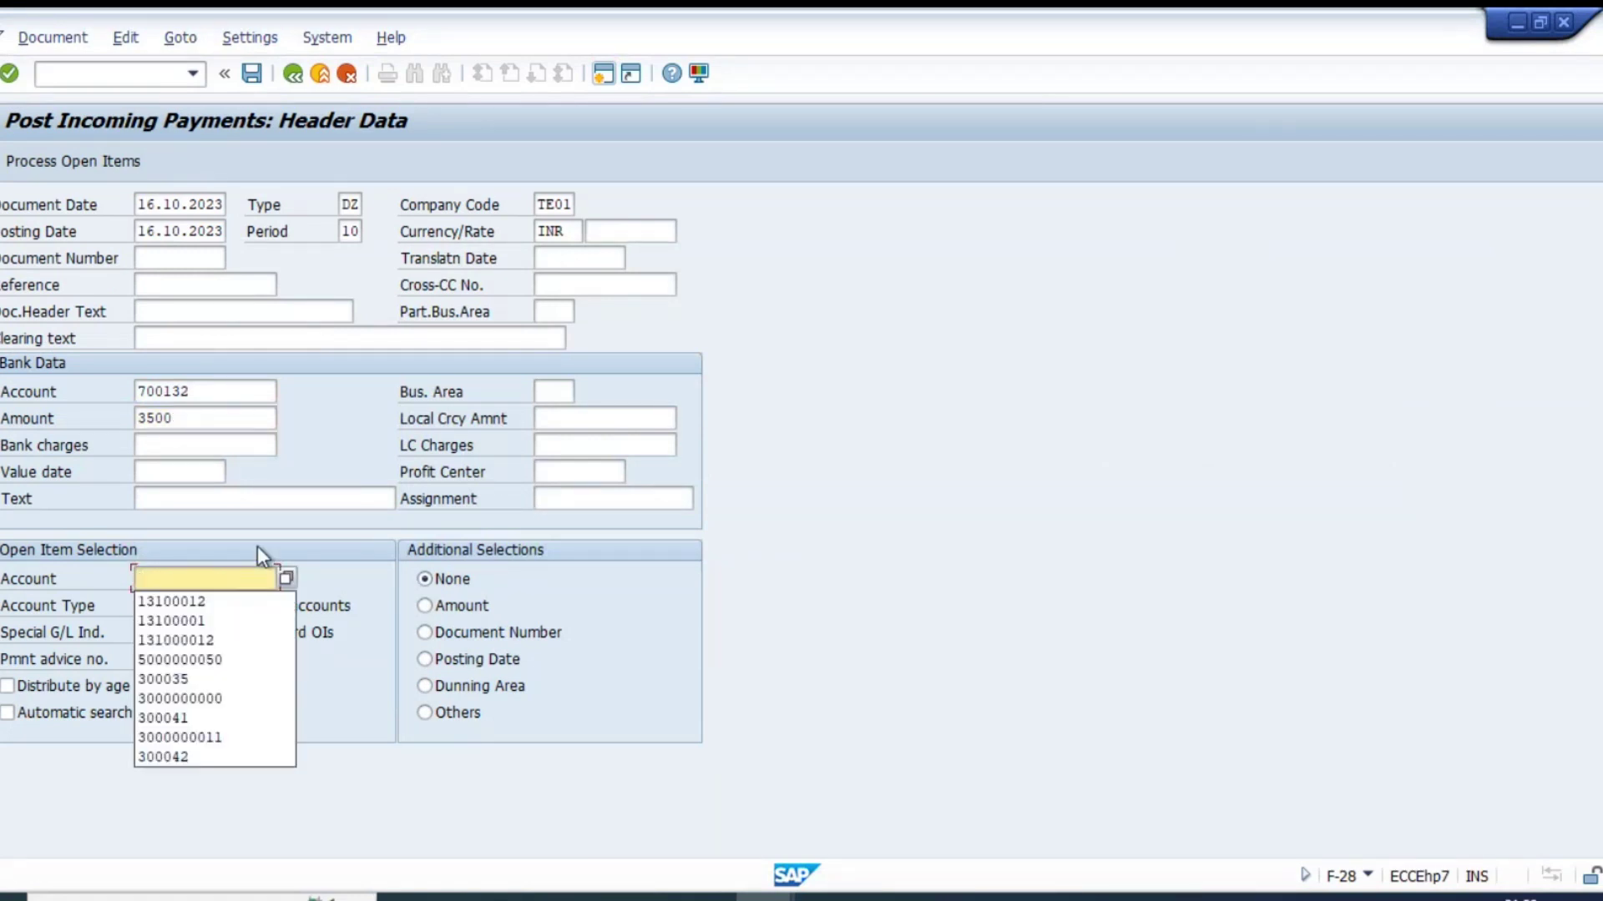
pyautogui.press('Down')
pyautogui.press('Down')
pyautogui.press('Down')
pyautogui.press('Down')
pyautogui.press('Return')
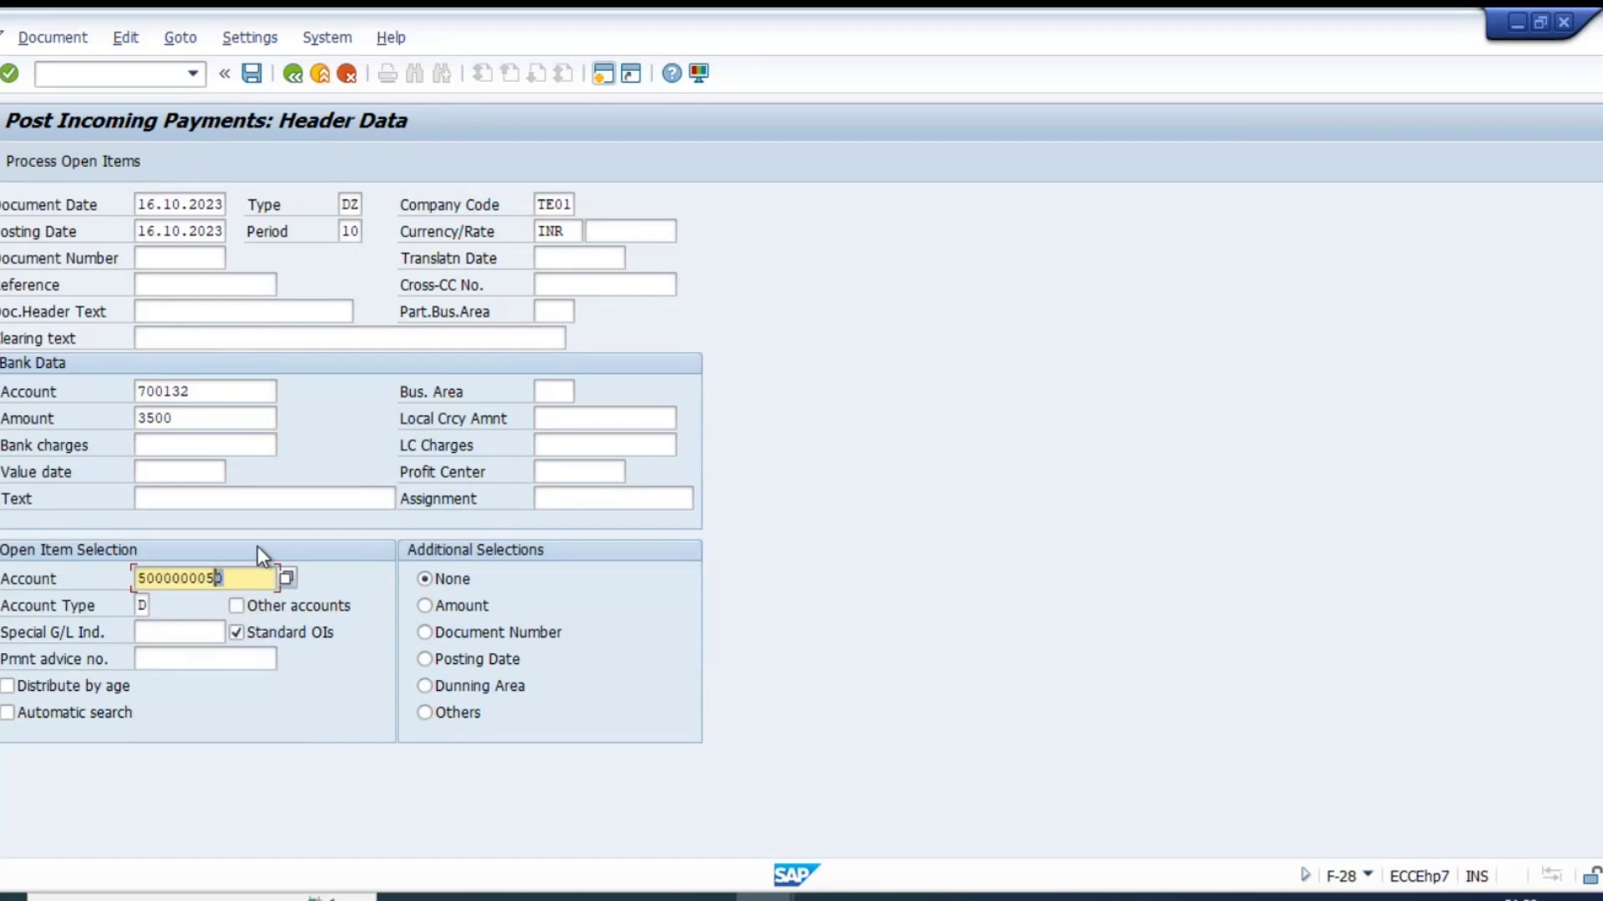
# - Enter text 'customer payment recd', value date 16.10.2023, header text 'header text' and reference 'invdddd'
pyautogui.click(167, 499)
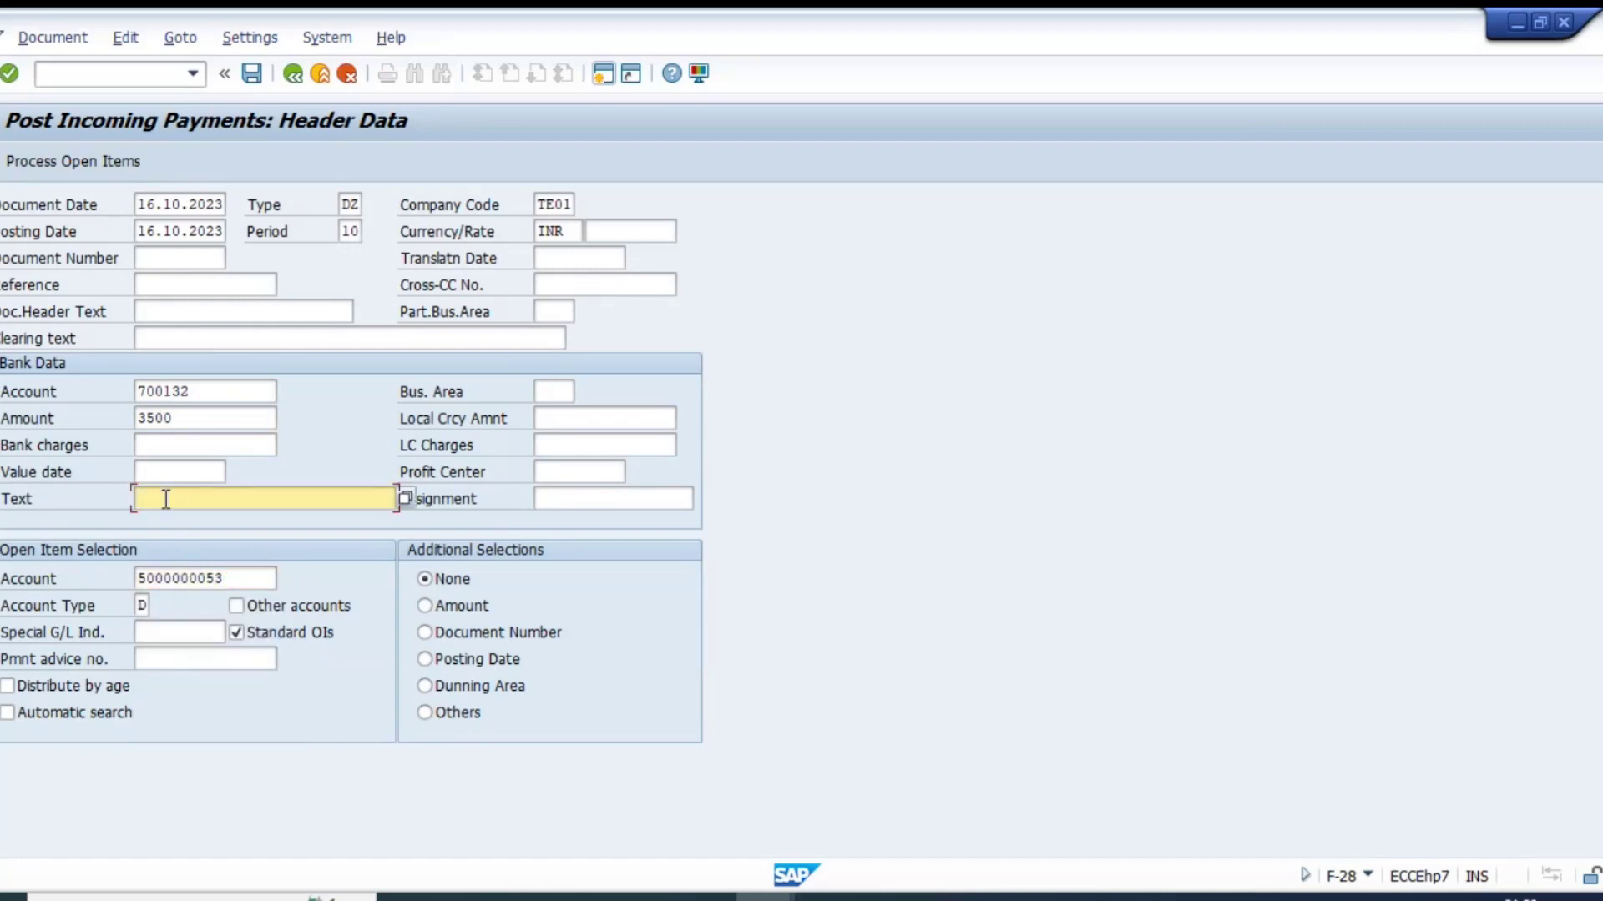
pyautogui.write('custmoer')
pyautogui.press('BackSpace')
pyautogui.press('BackSpace')
pyautogui.press('BackSpace')
pyautogui.press('BackSpace')
pyautogui.press('BackSpace')
pyautogui.write('omer payment')
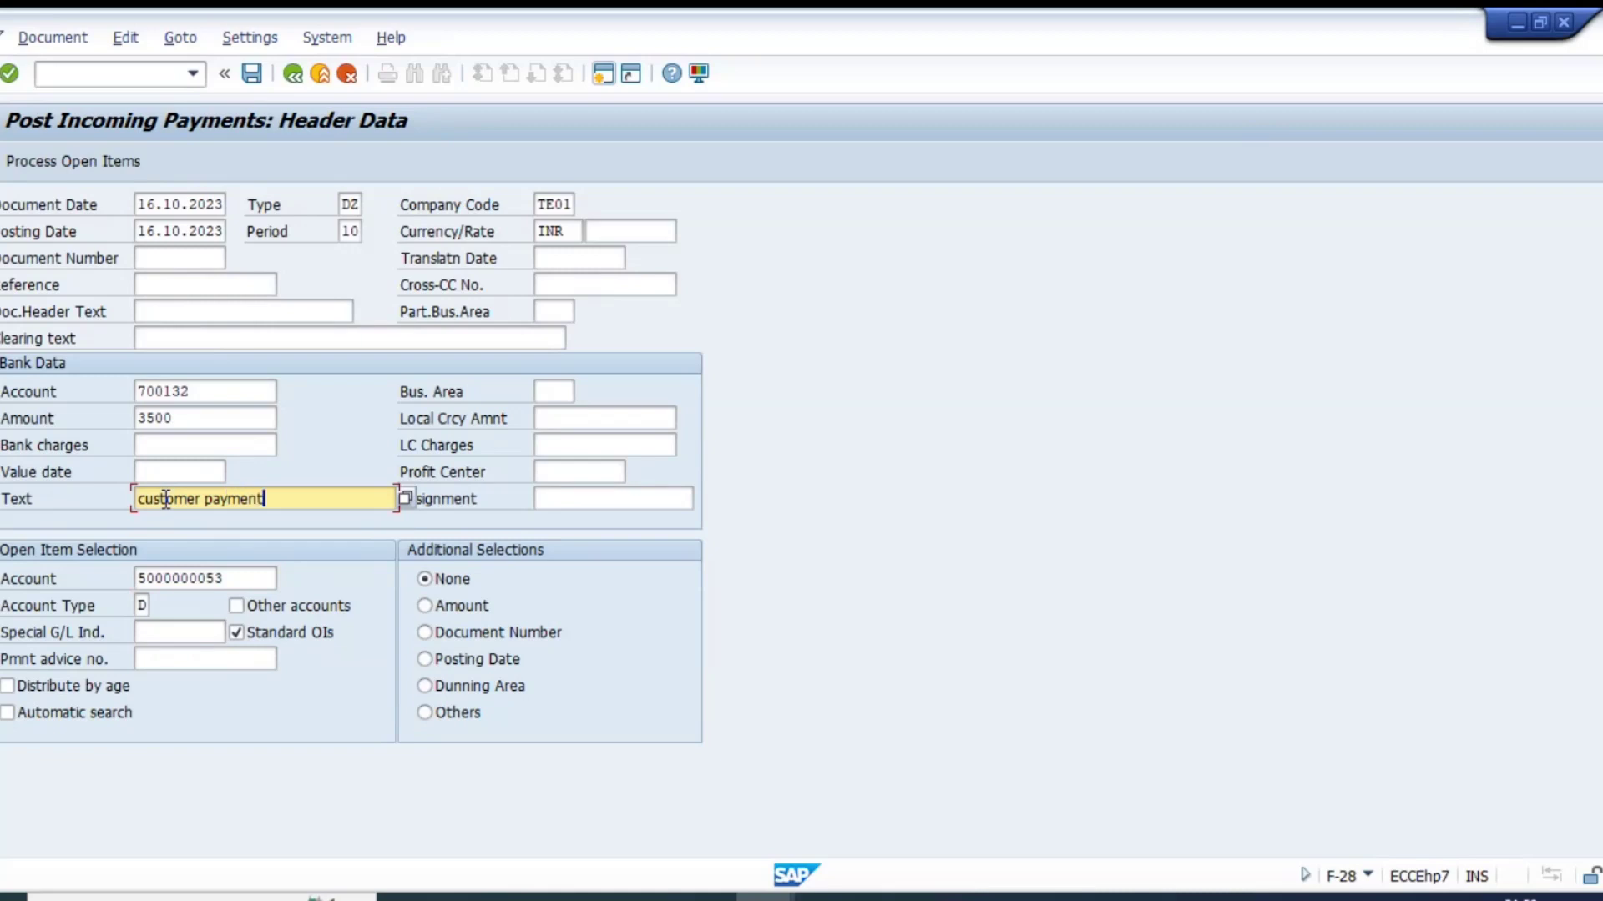
pyautogui.write(' recd')
pyautogui.press('Up')
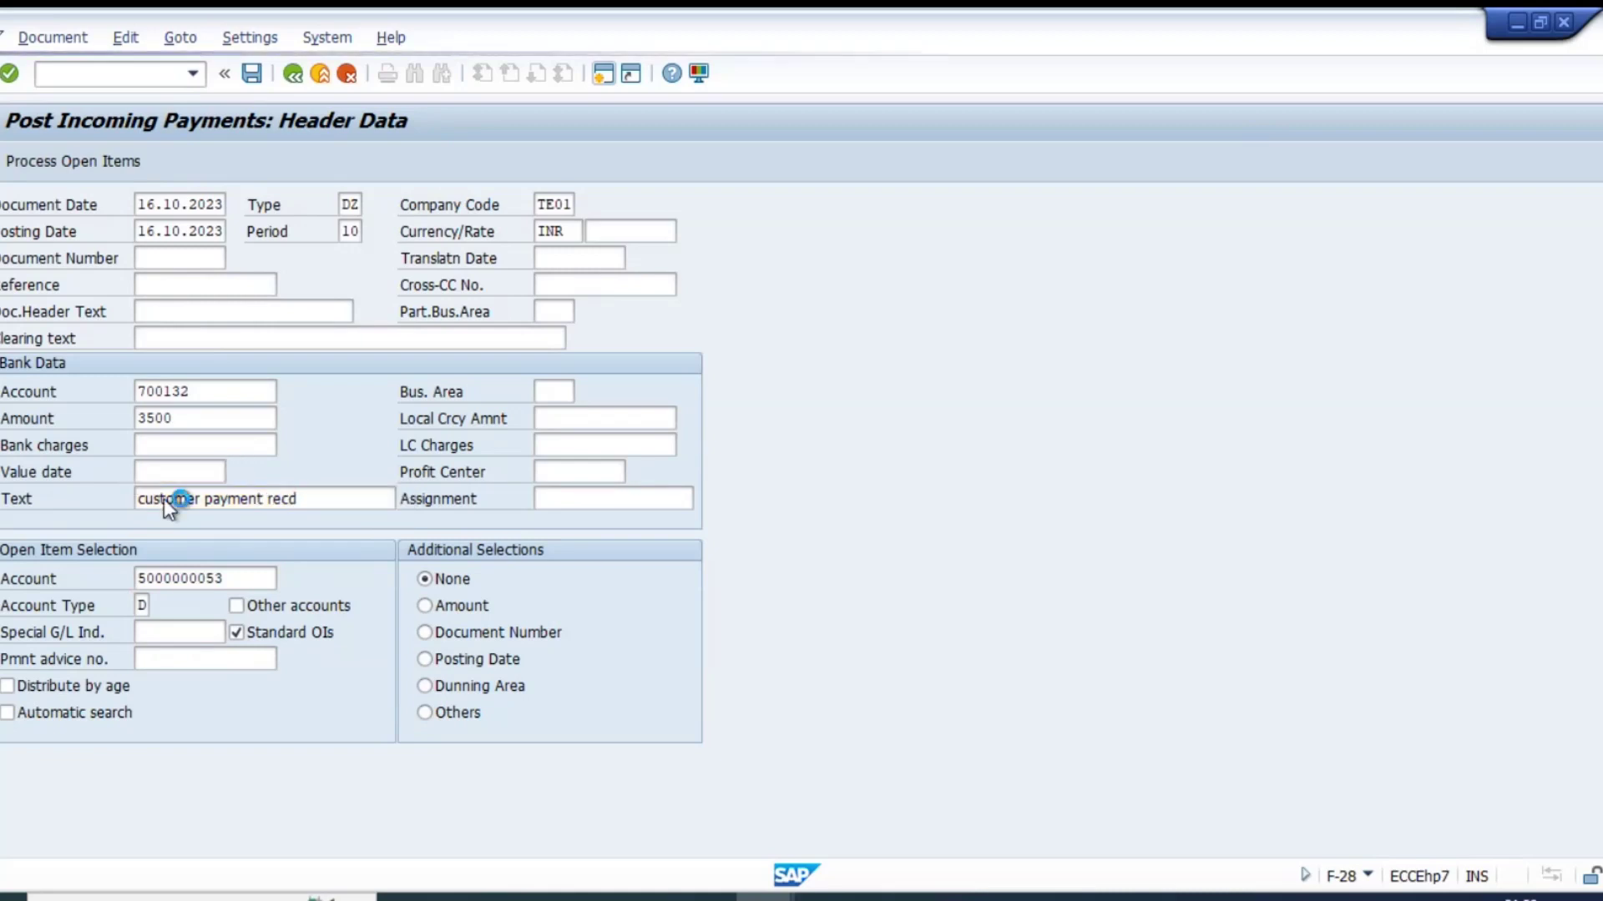
pyautogui.press('F4')
pyautogui.press('Return')
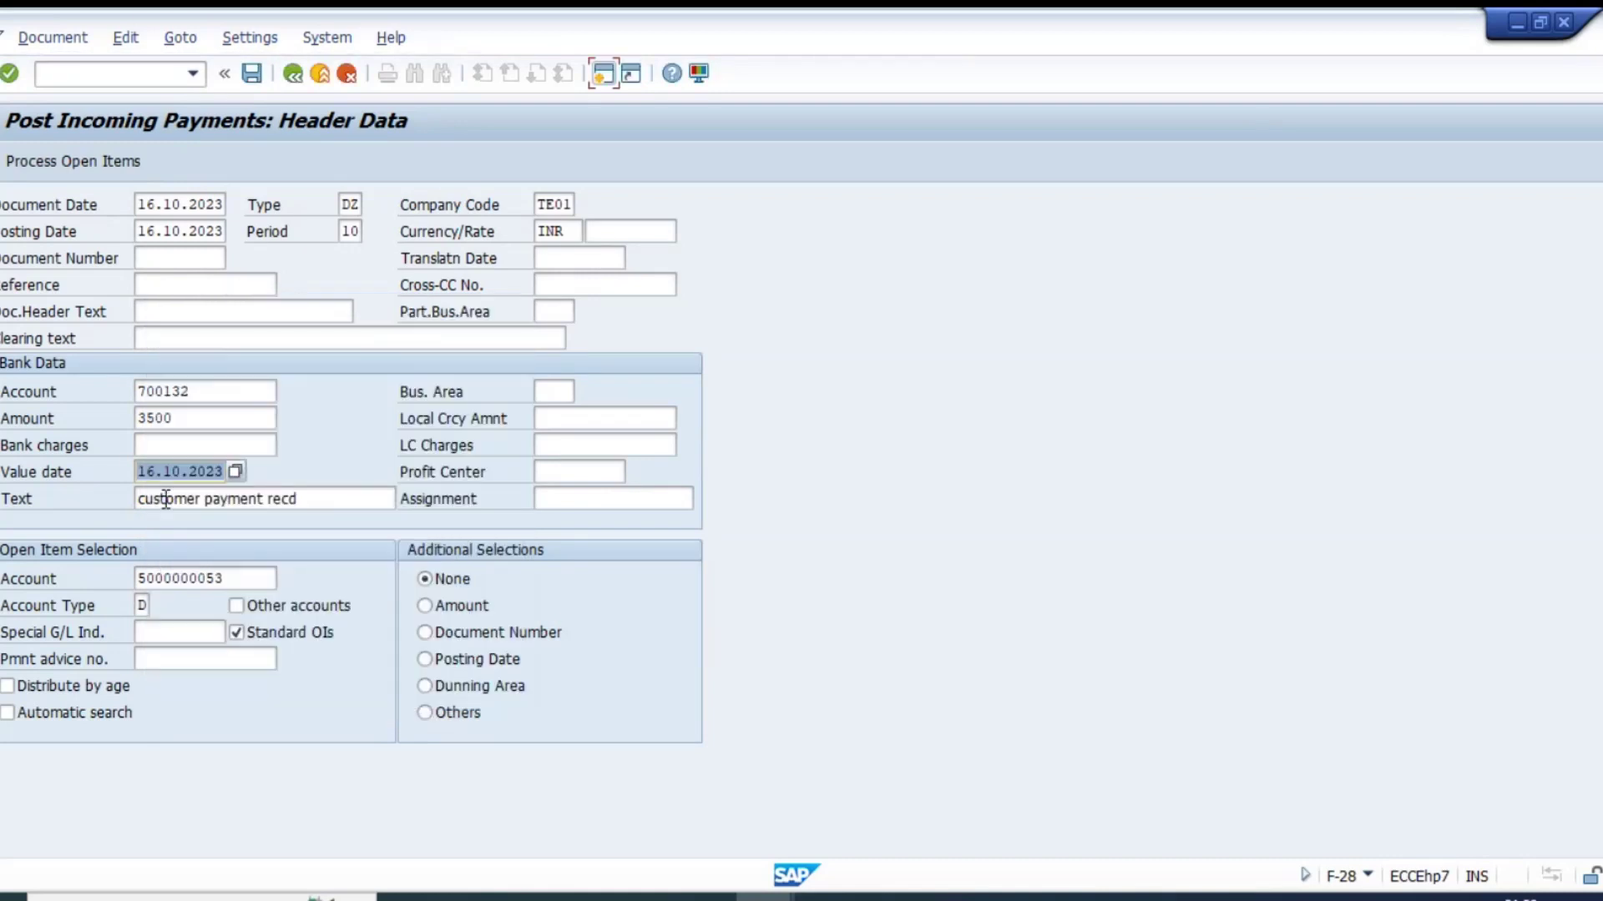
pyautogui.click(167, 314)
pyautogui.write('header text')
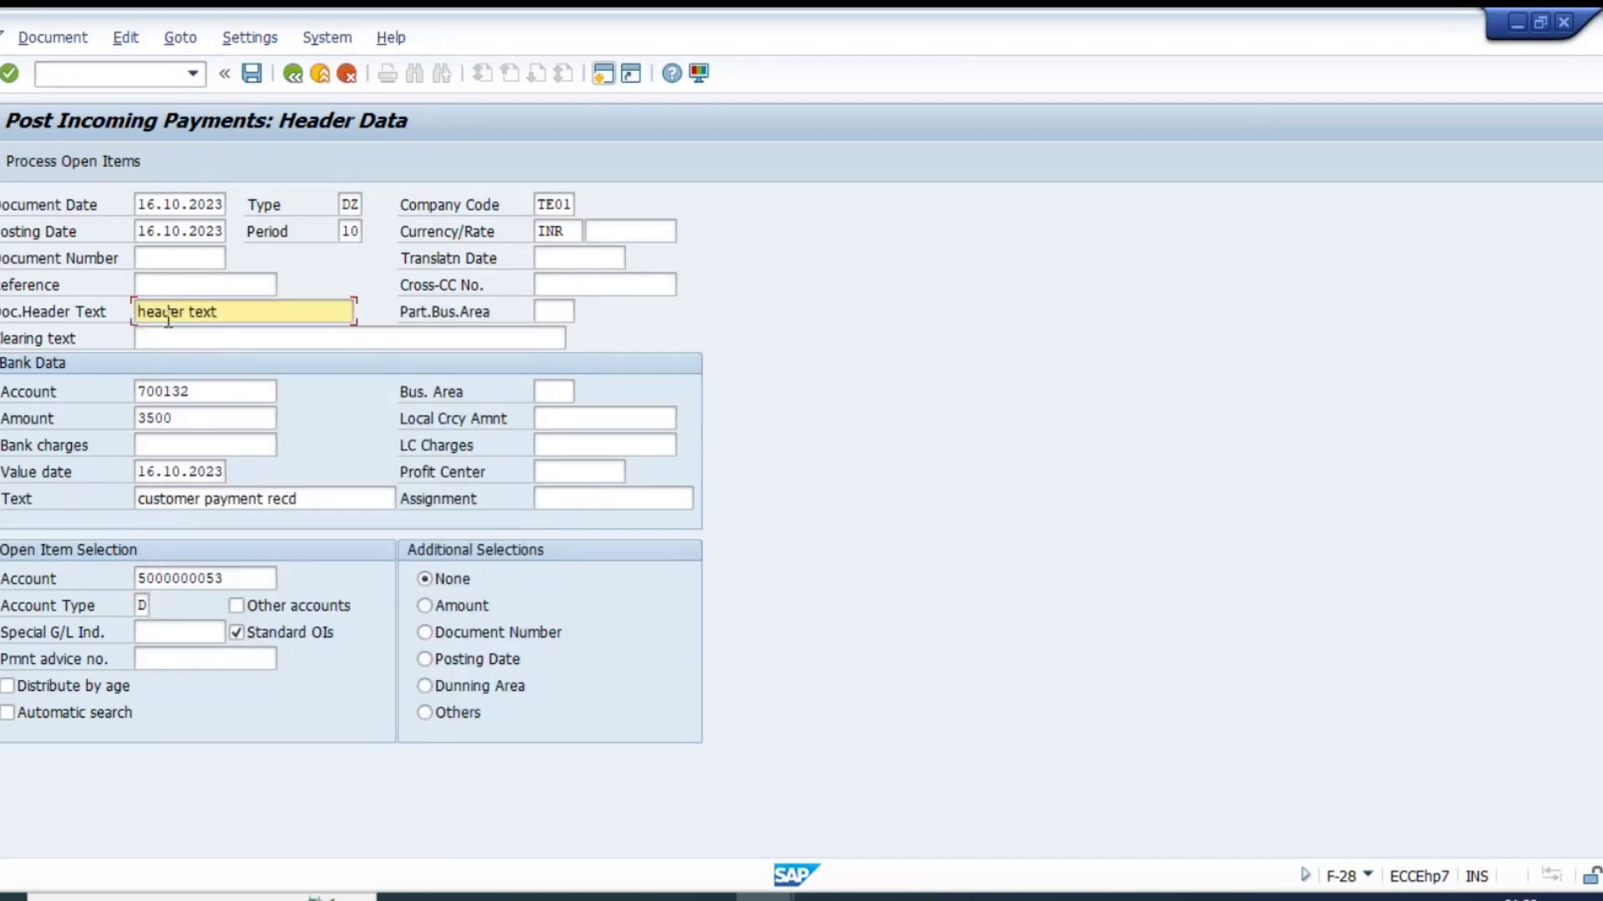
pyautogui.press('Up')
pyautogui.write('invddd')
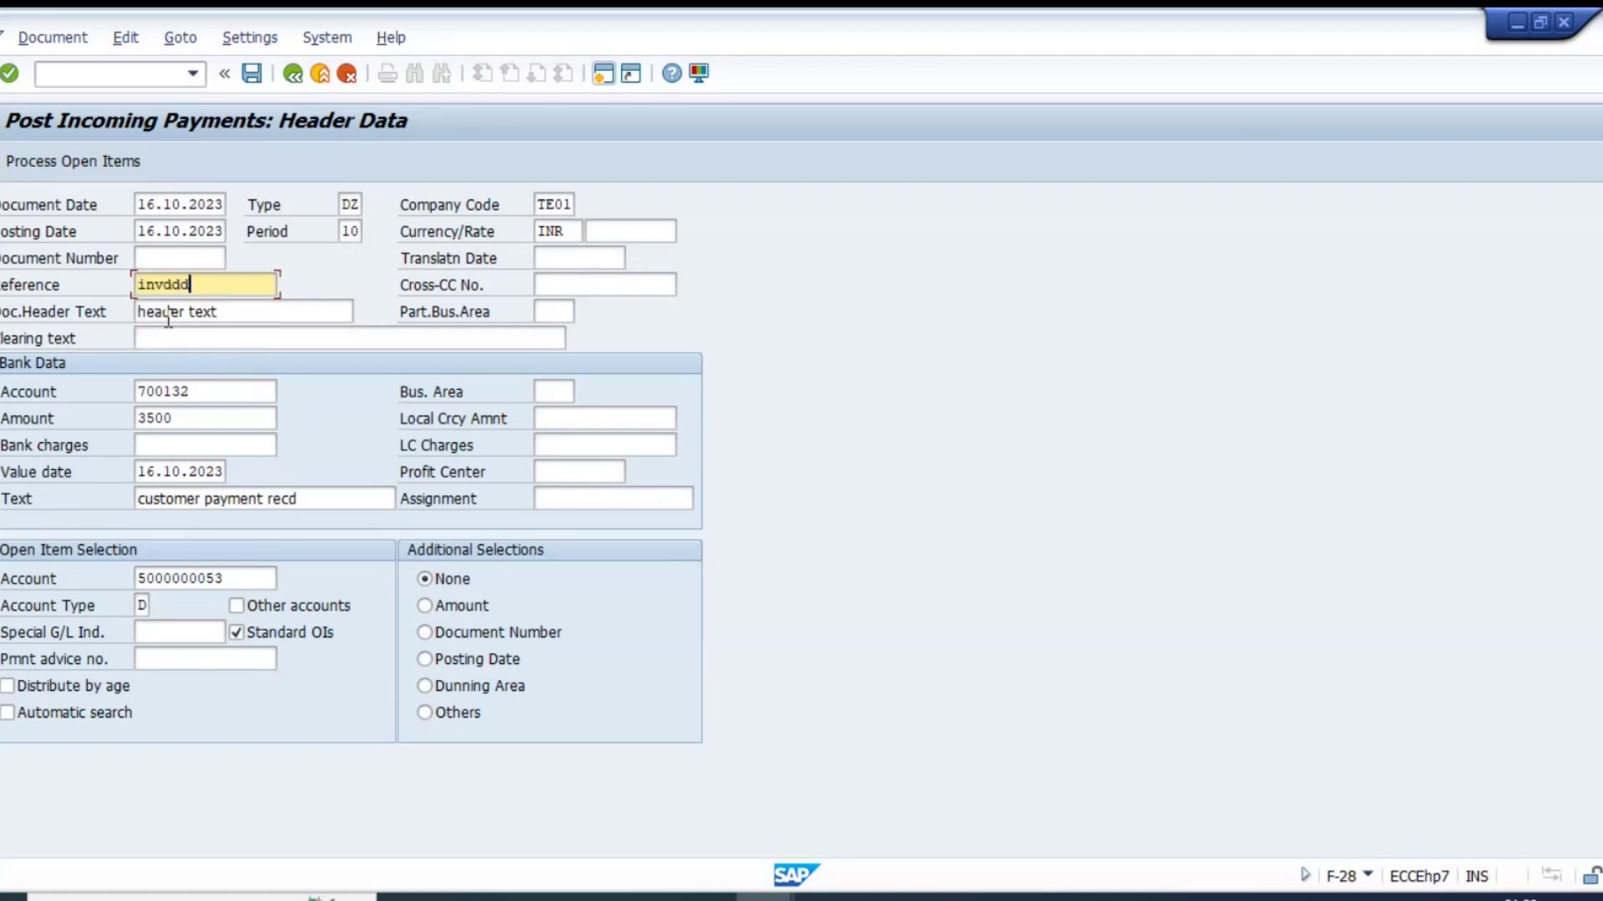
pyautogui.write('d')
pyautogui.click(159, 161)
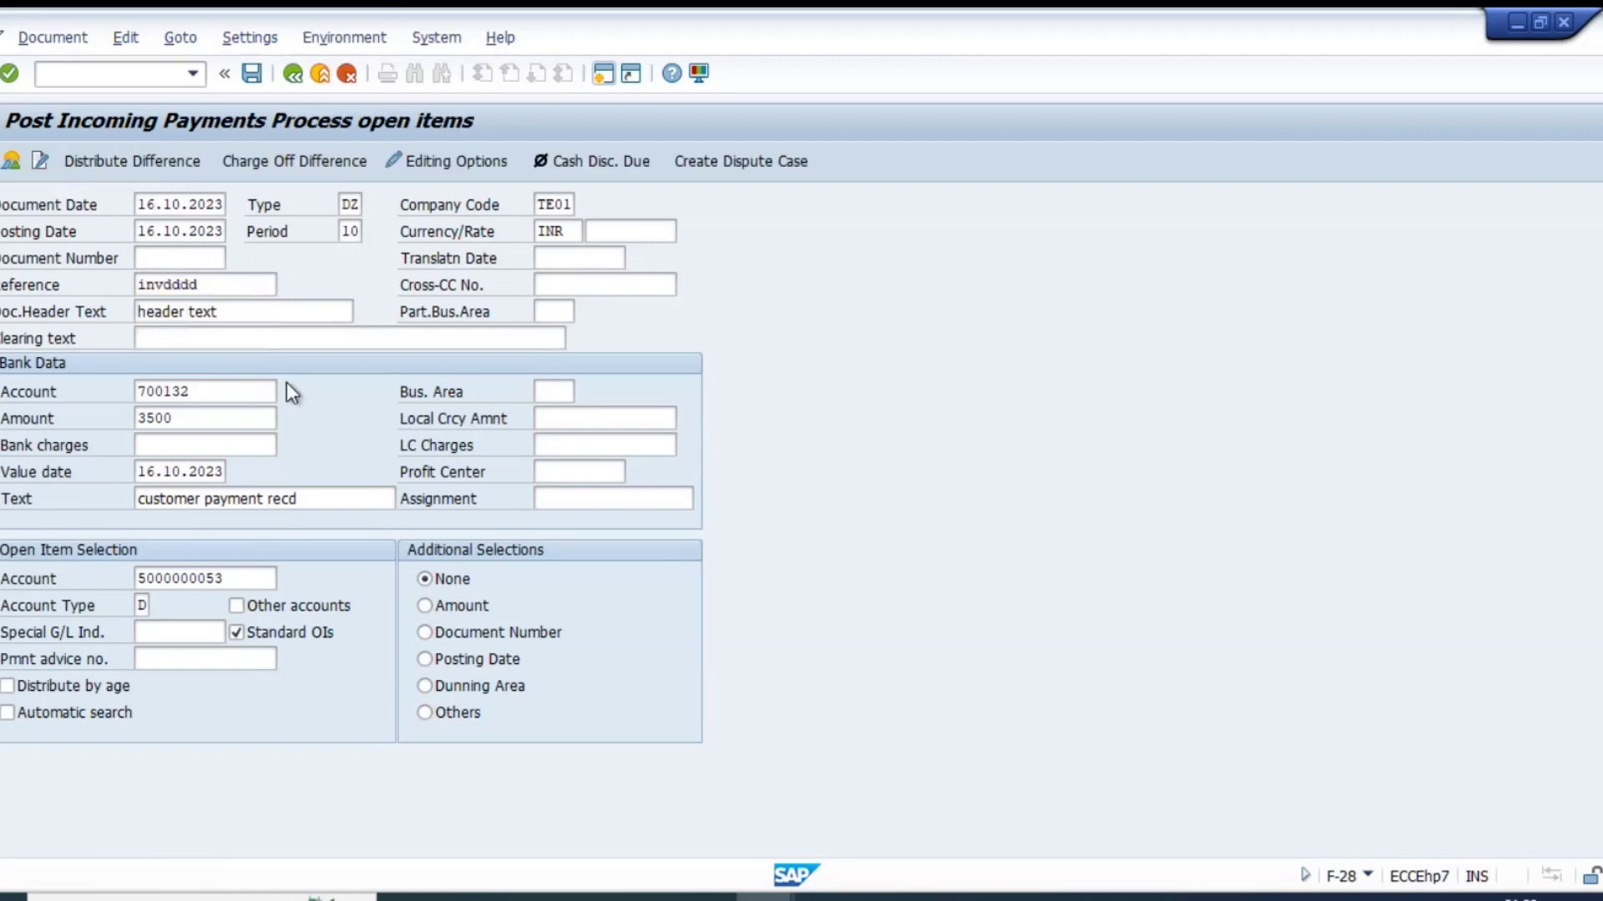
pyautogui.click(356, 313)
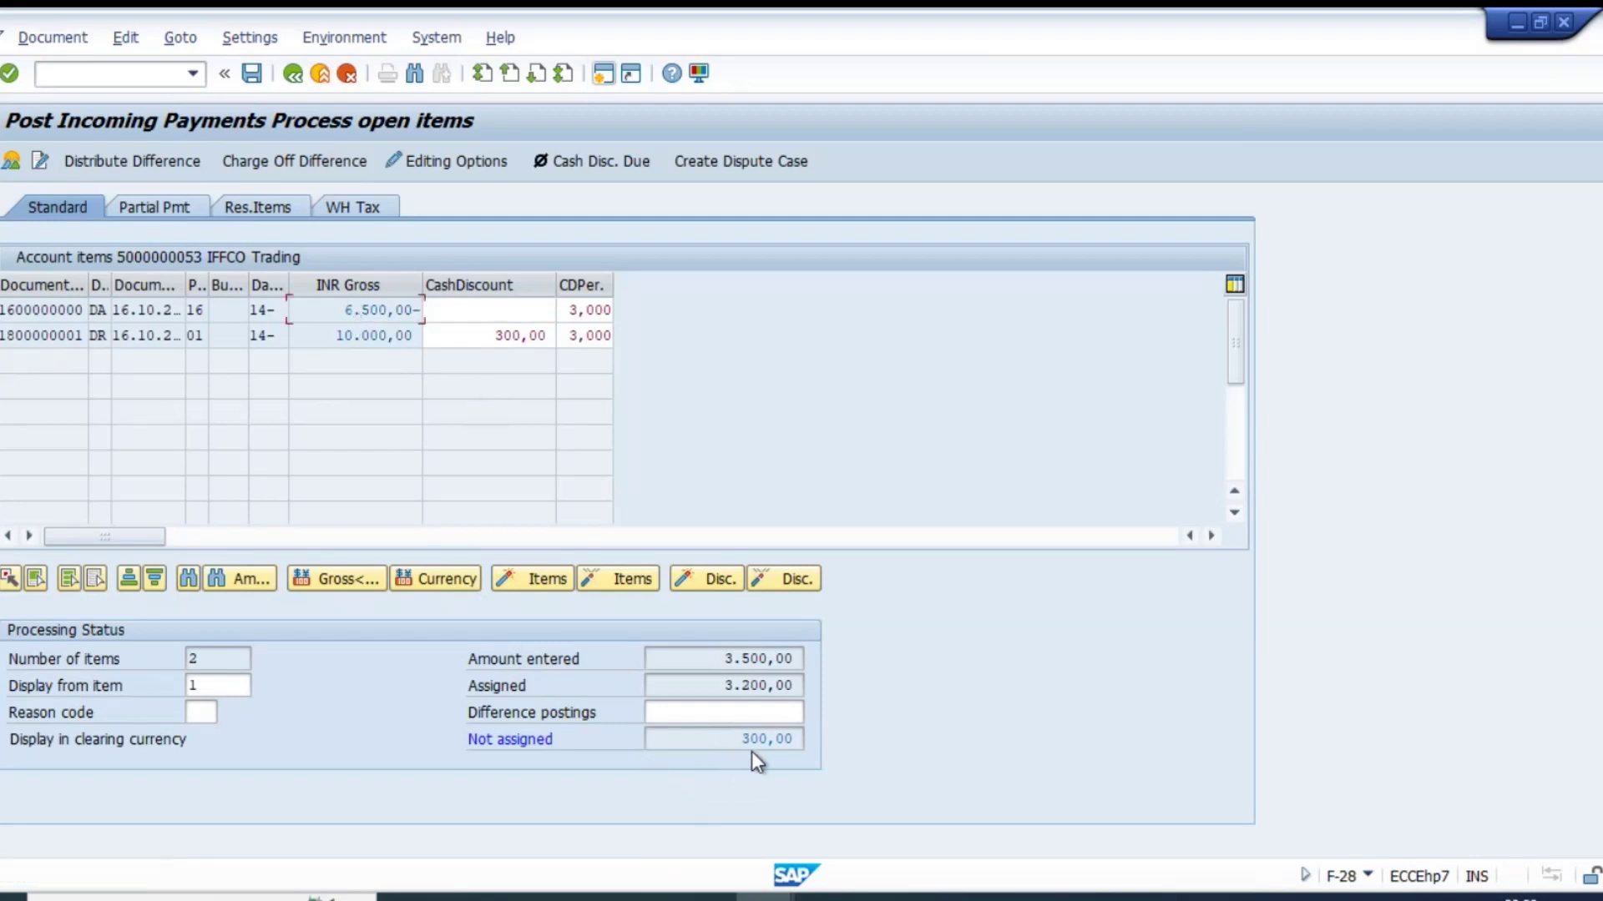
pyautogui.click(481, 335)
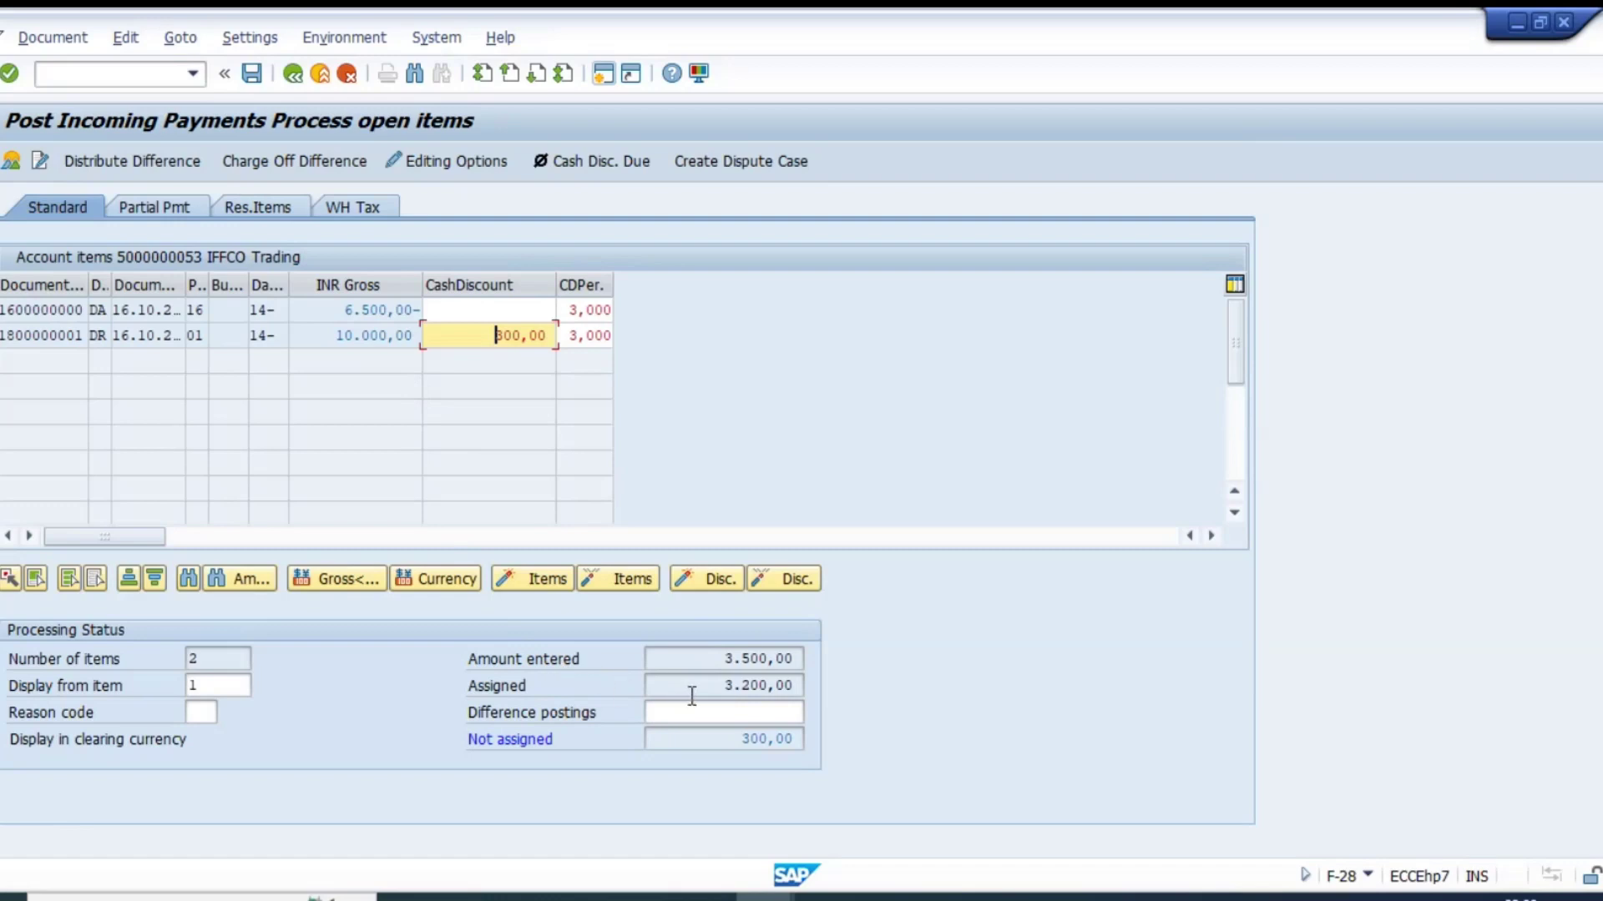
pyautogui.moveTo(708, 695); pyautogui.dragTo(814, 692)
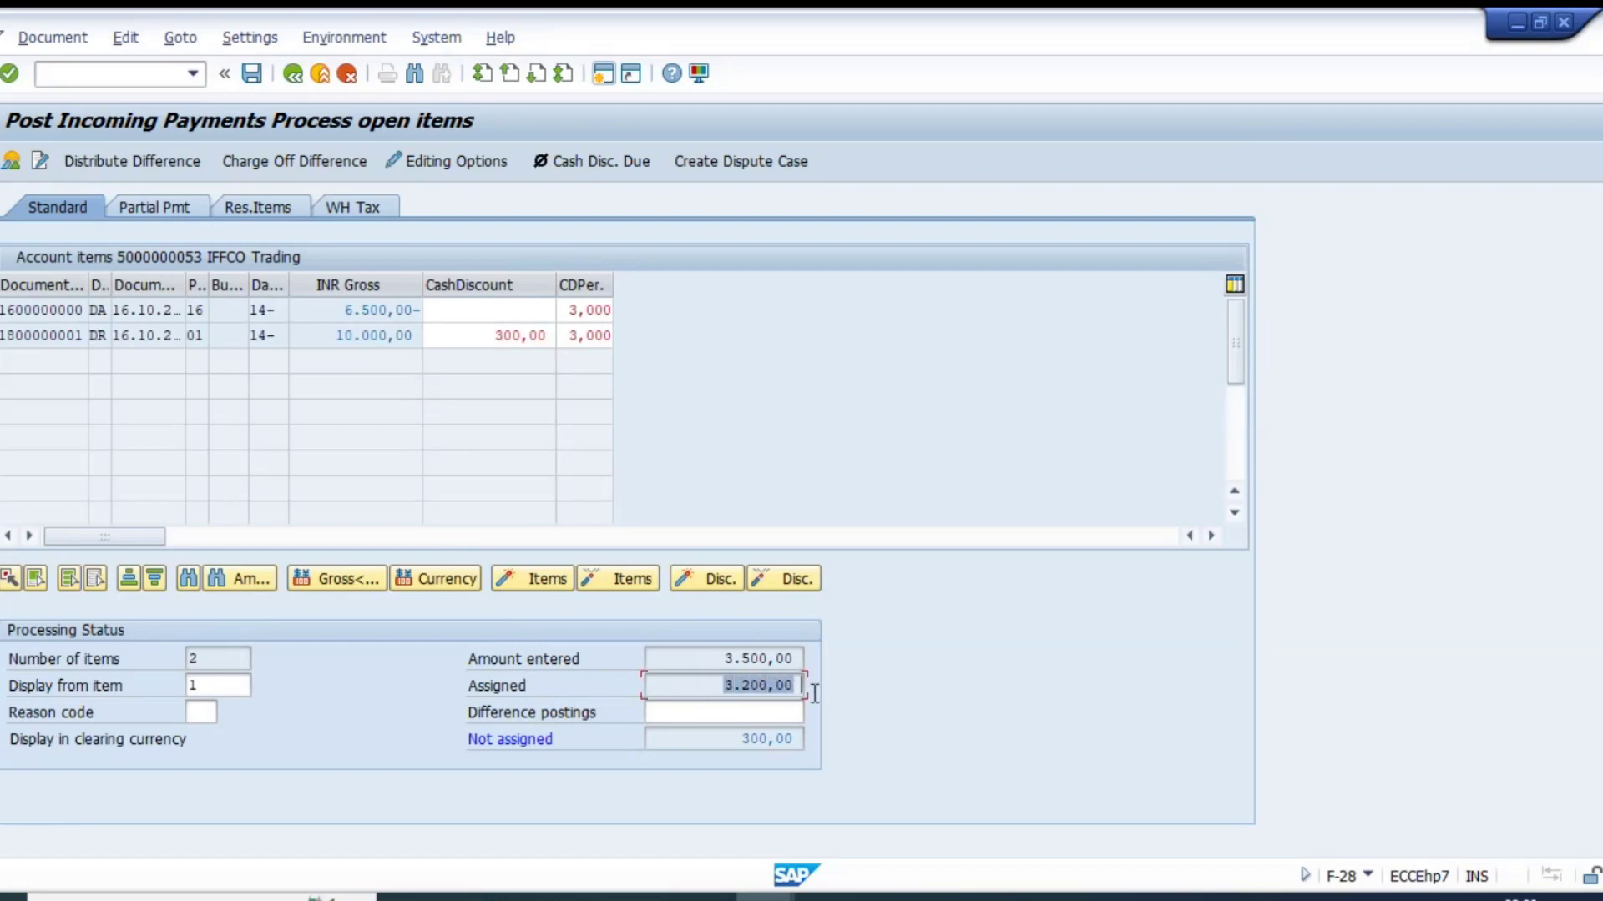
pyautogui.click(12, 164)
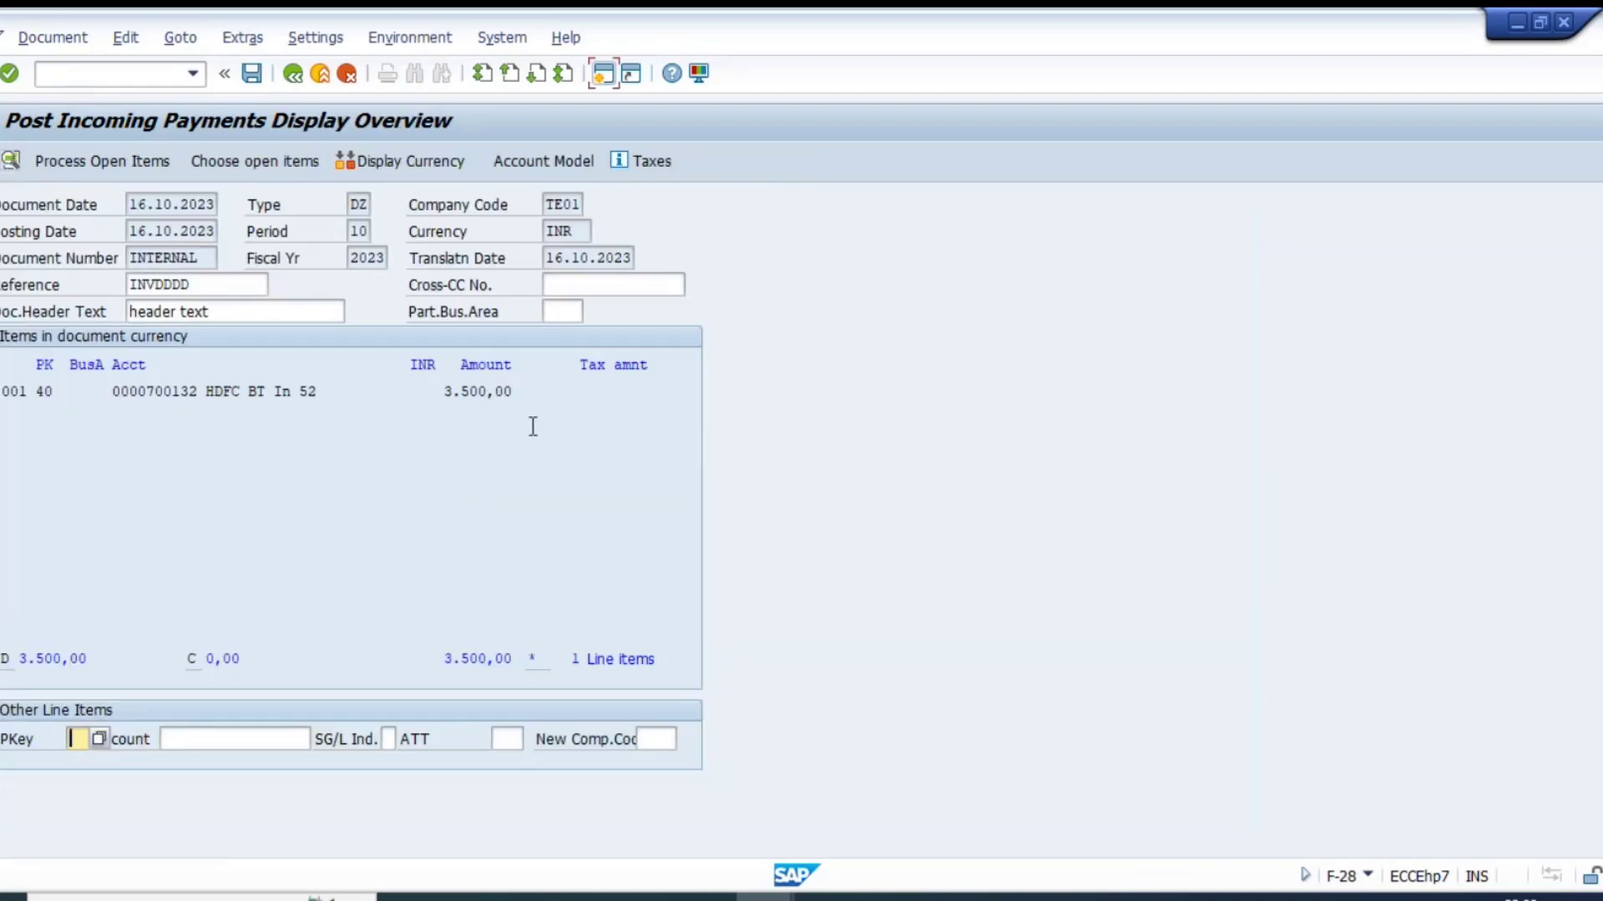
# - Correct the bank line amount to 3.200,00 and reprocess the open items to leave 0,00 unassigned
pyautogui.doubleClick(476, 392)
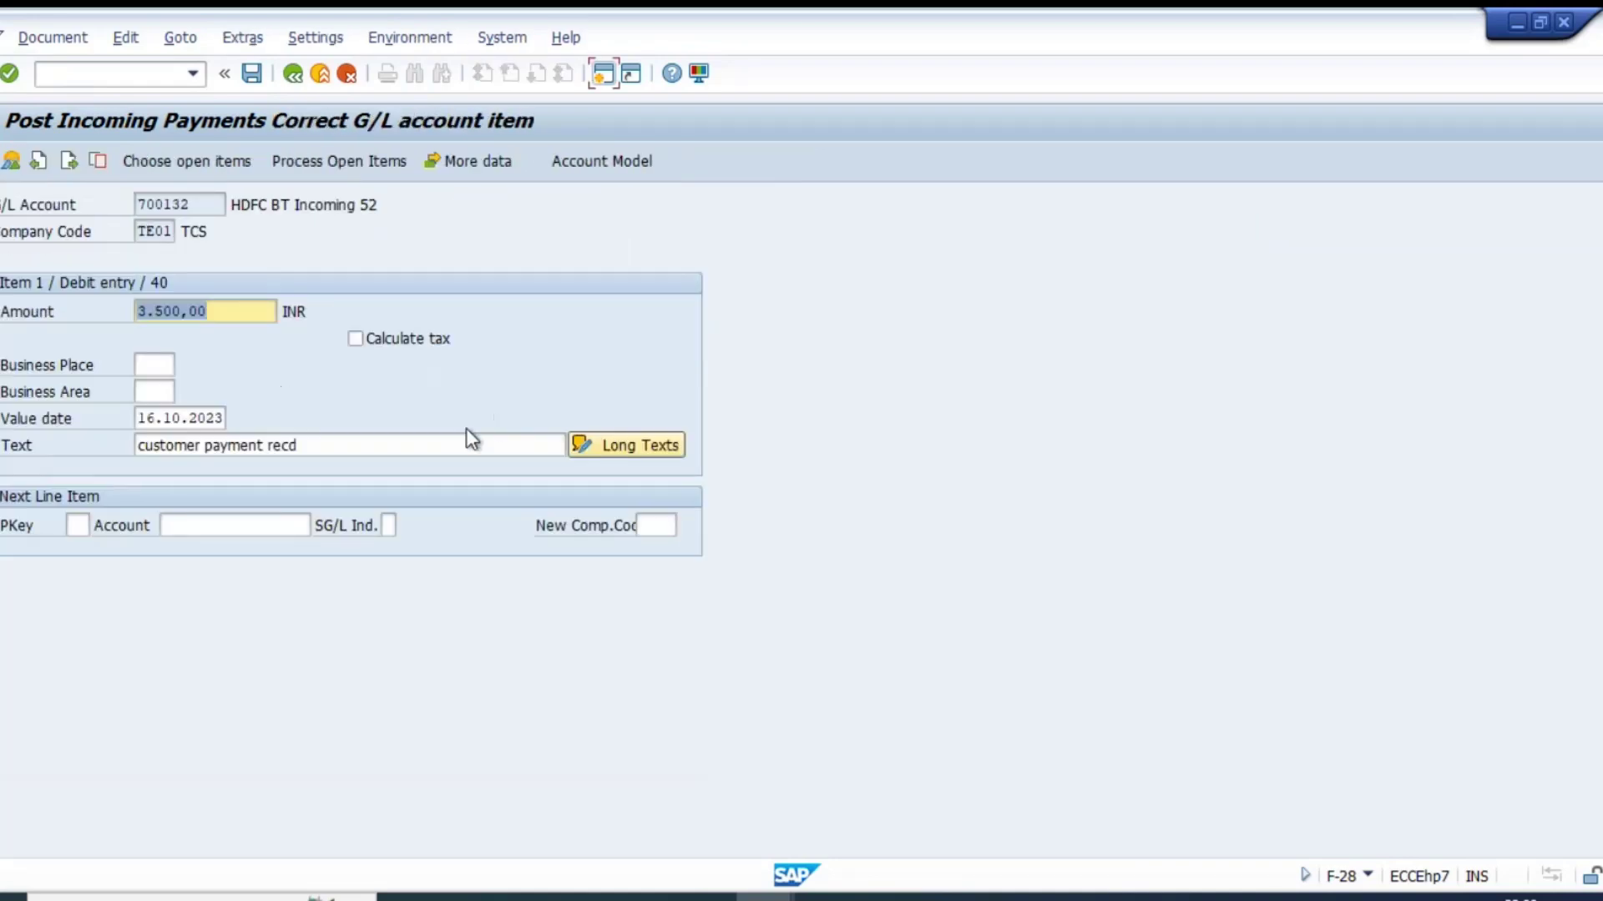
pyautogui.write('3.200')
pyautogui.press('Return')
pyautogui.click(203, 162)
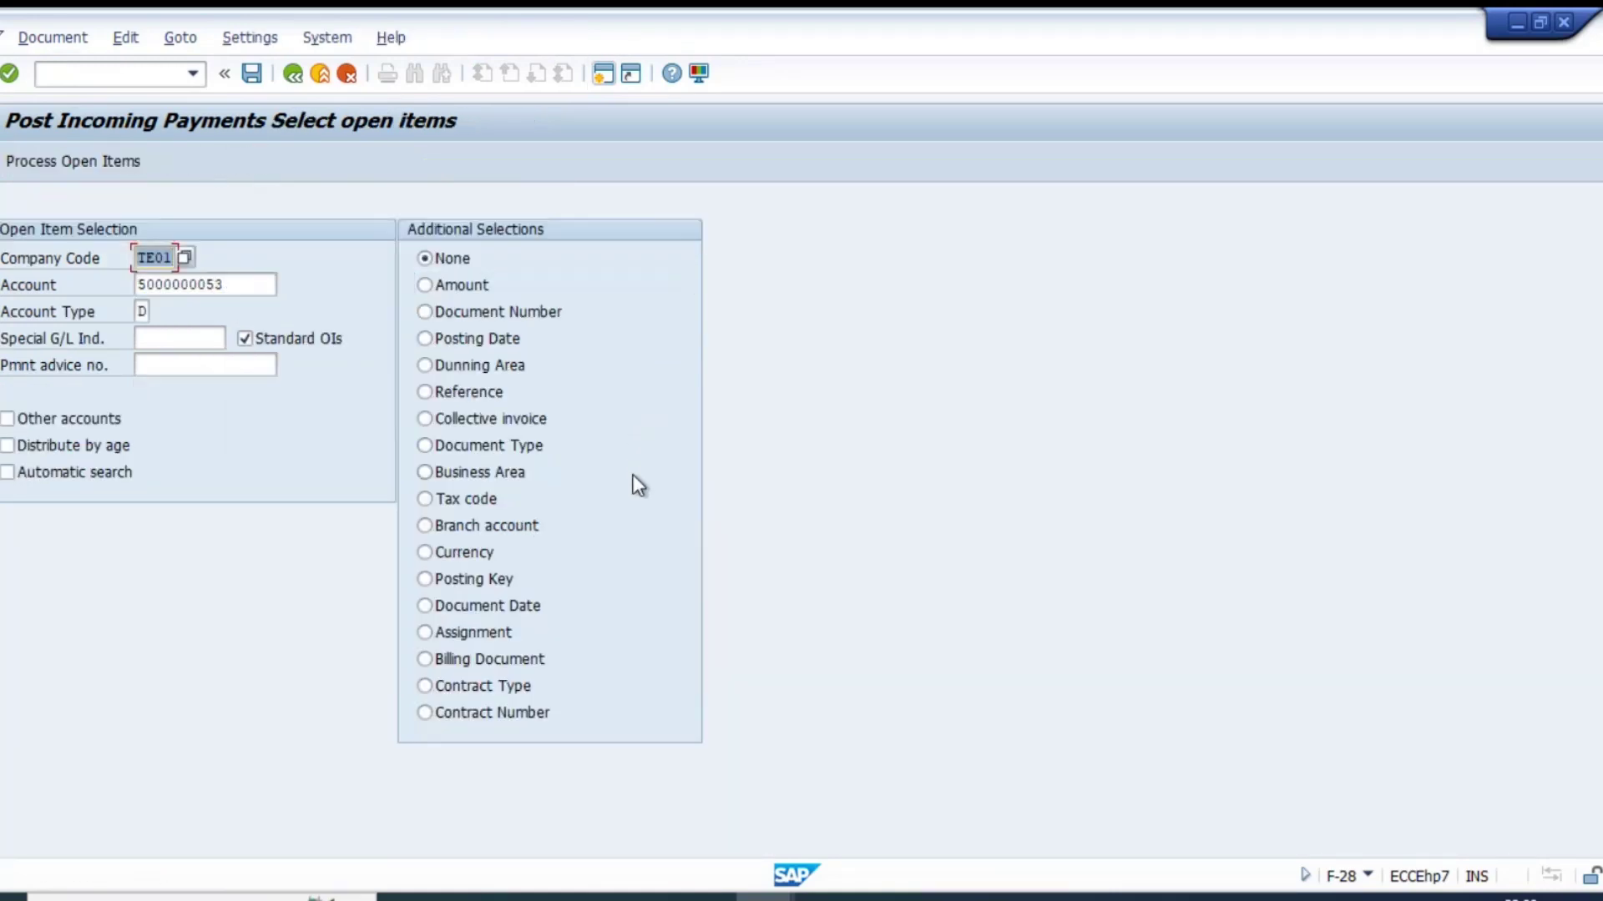
pyautogui.click(52, 158)
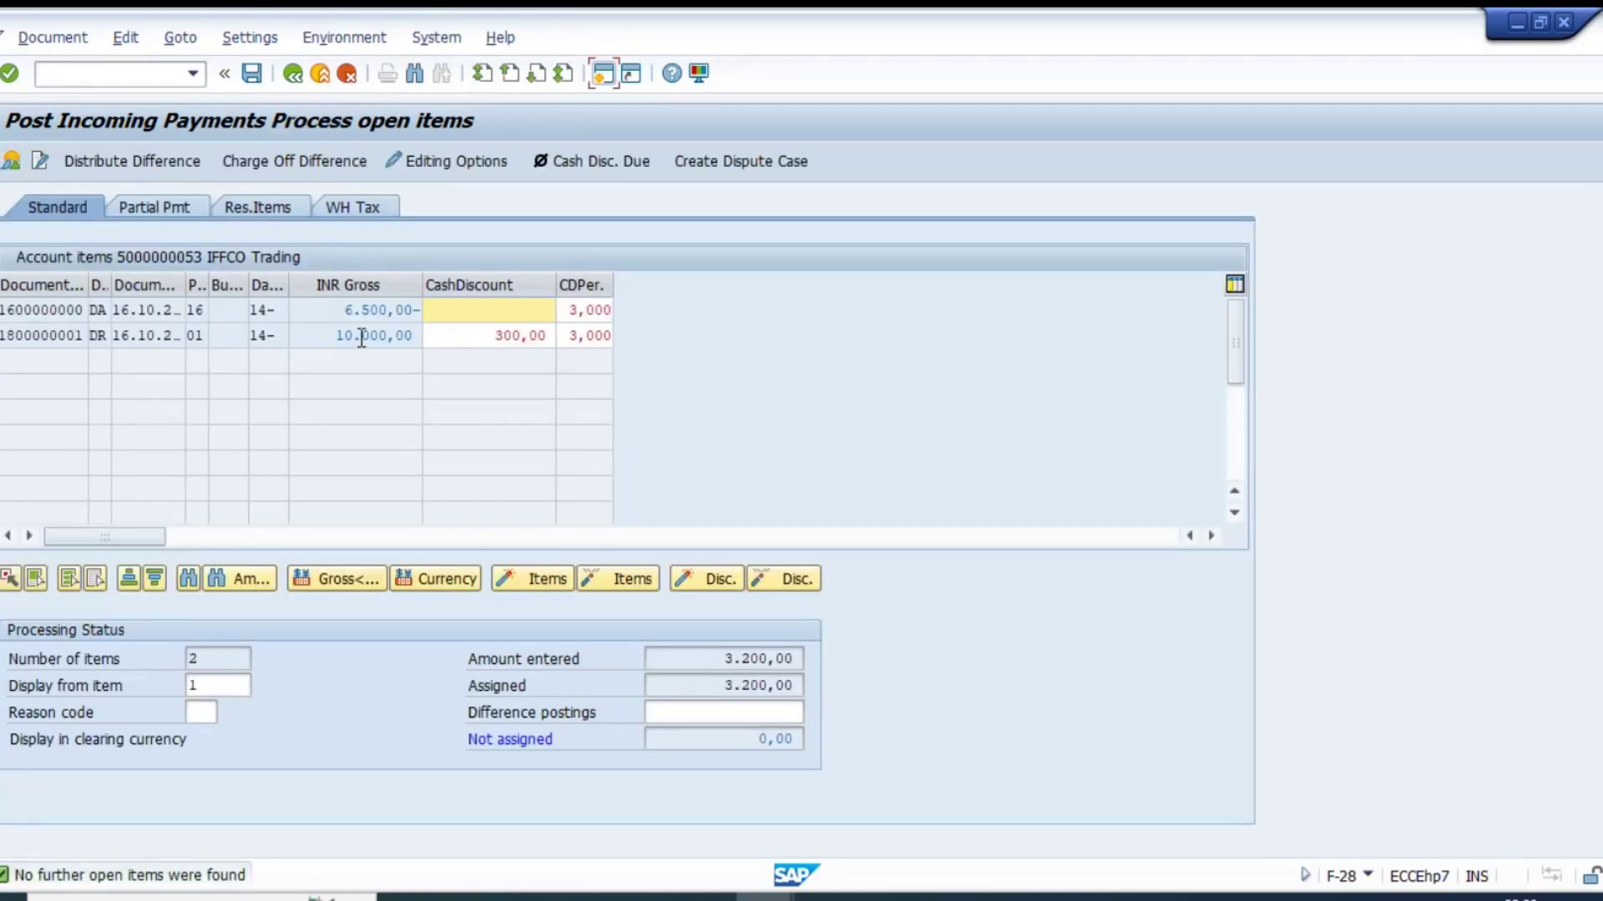
pyautogui.doubleClick(761, 739)
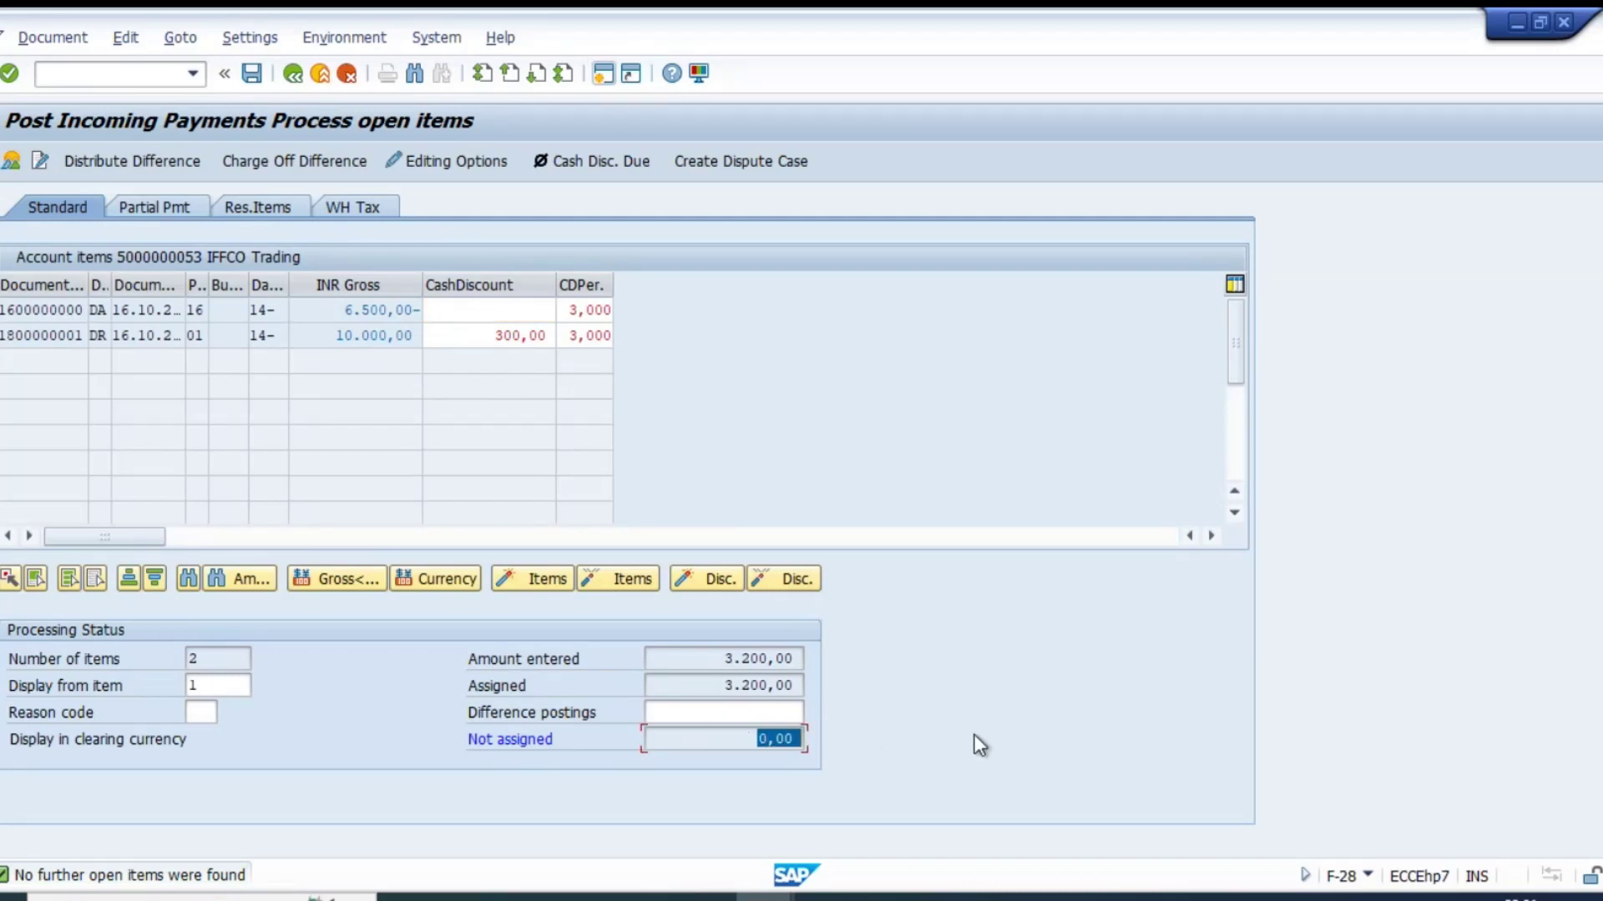
# - Simulate the payment and general ledger postings, checking the 300 Cash Disc Given and bank lines
pyautogui.click(50, 37)
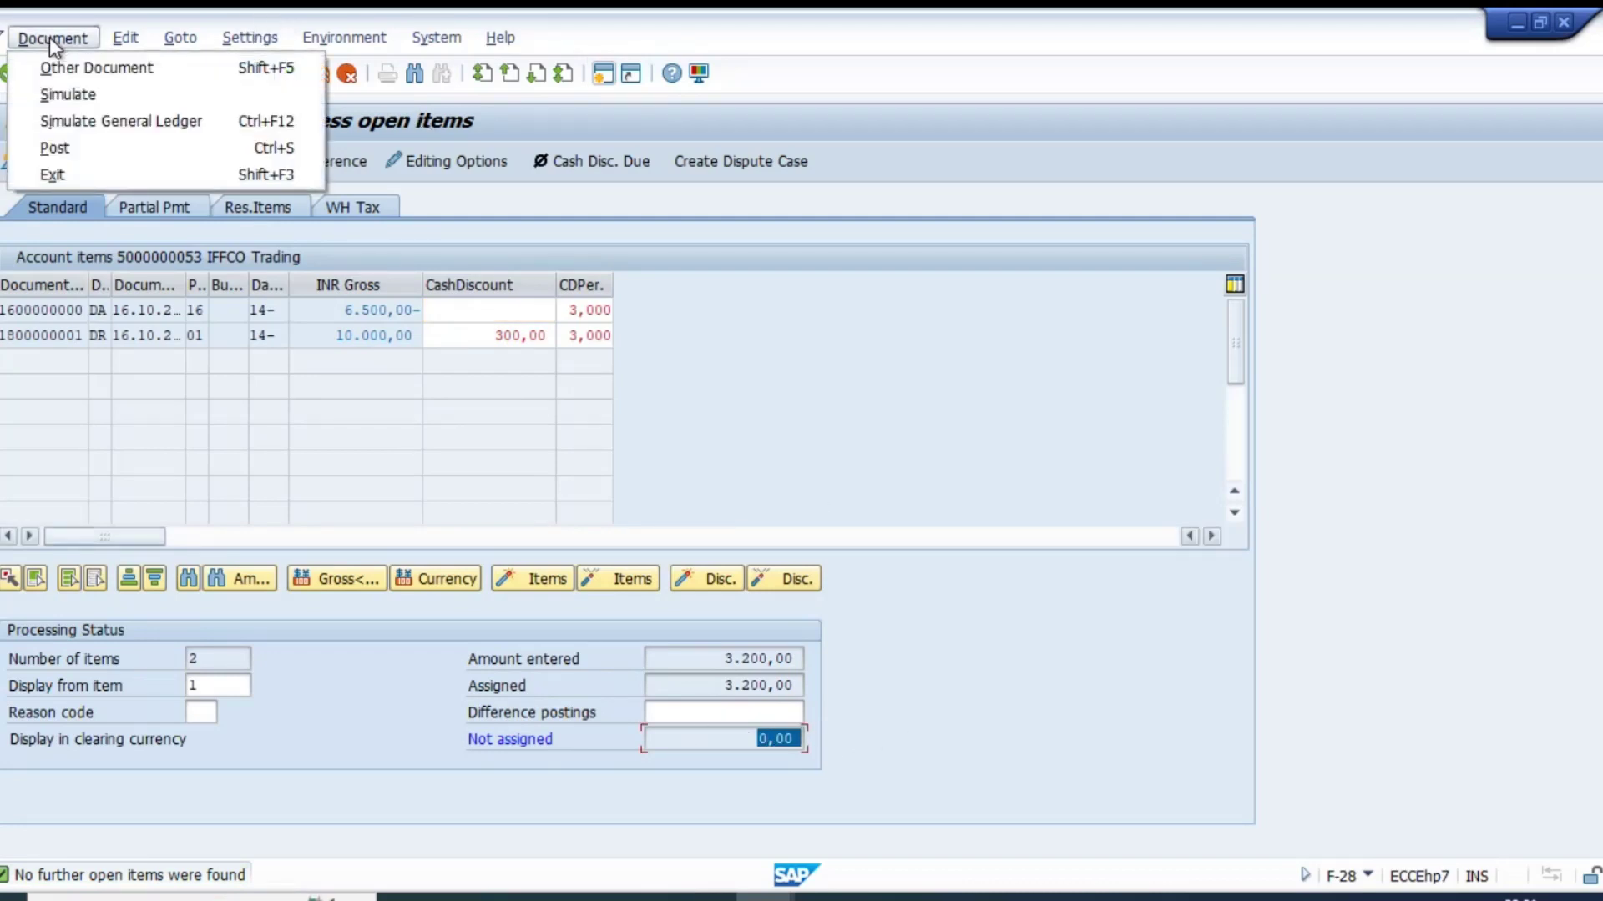
pyautogui.click(92, 98)
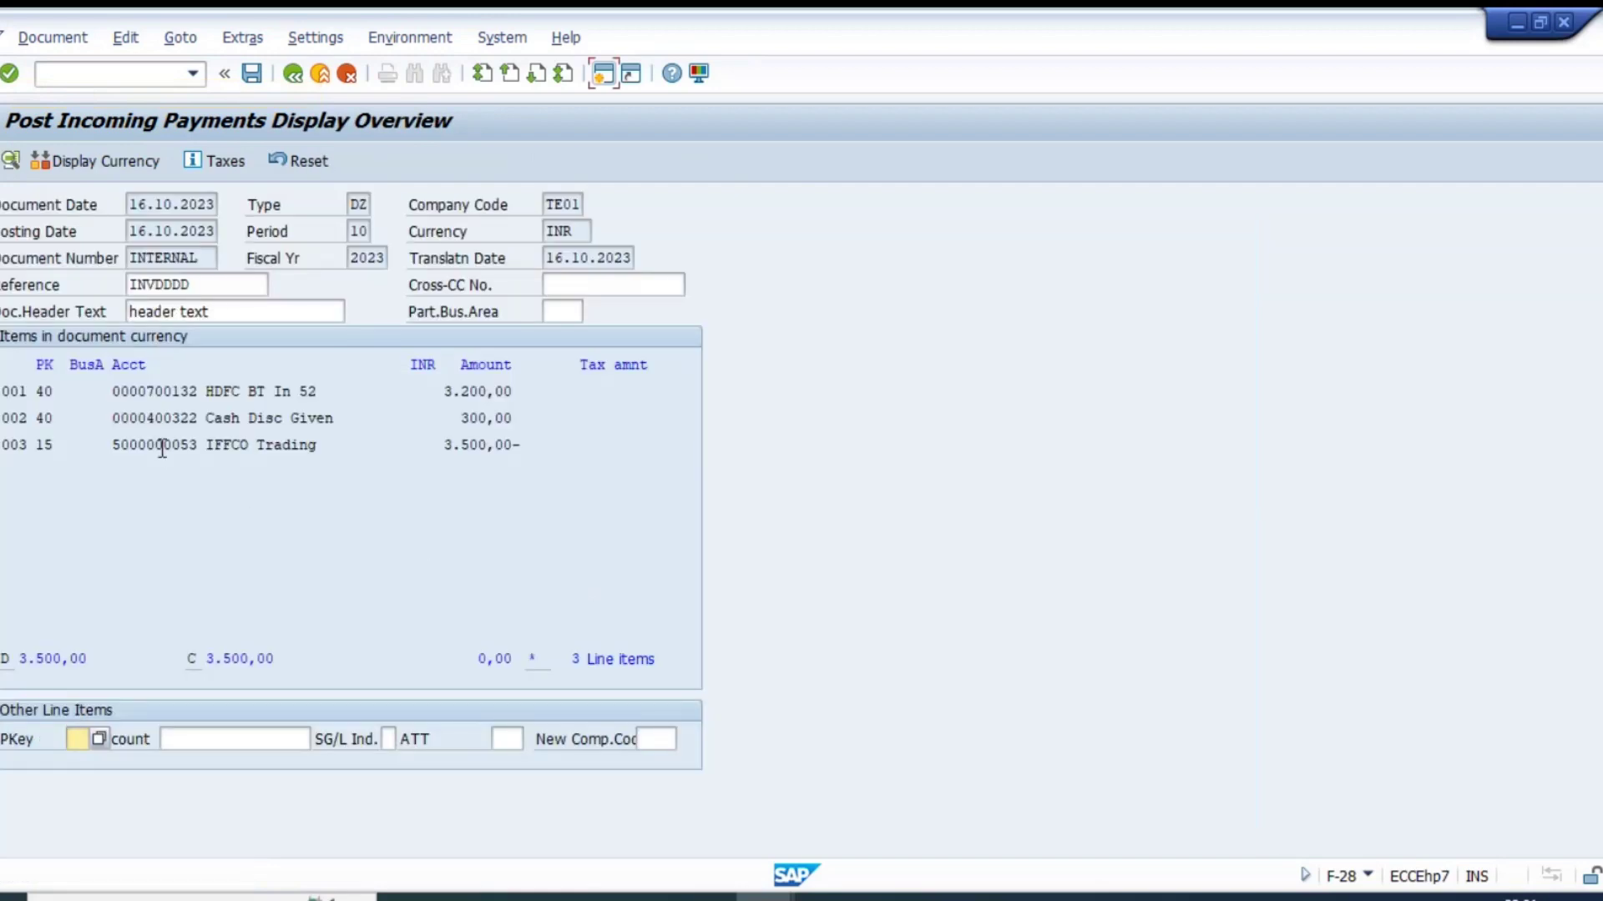
pyautogui.click(334, 419)
pyautogui.click(73, 43)
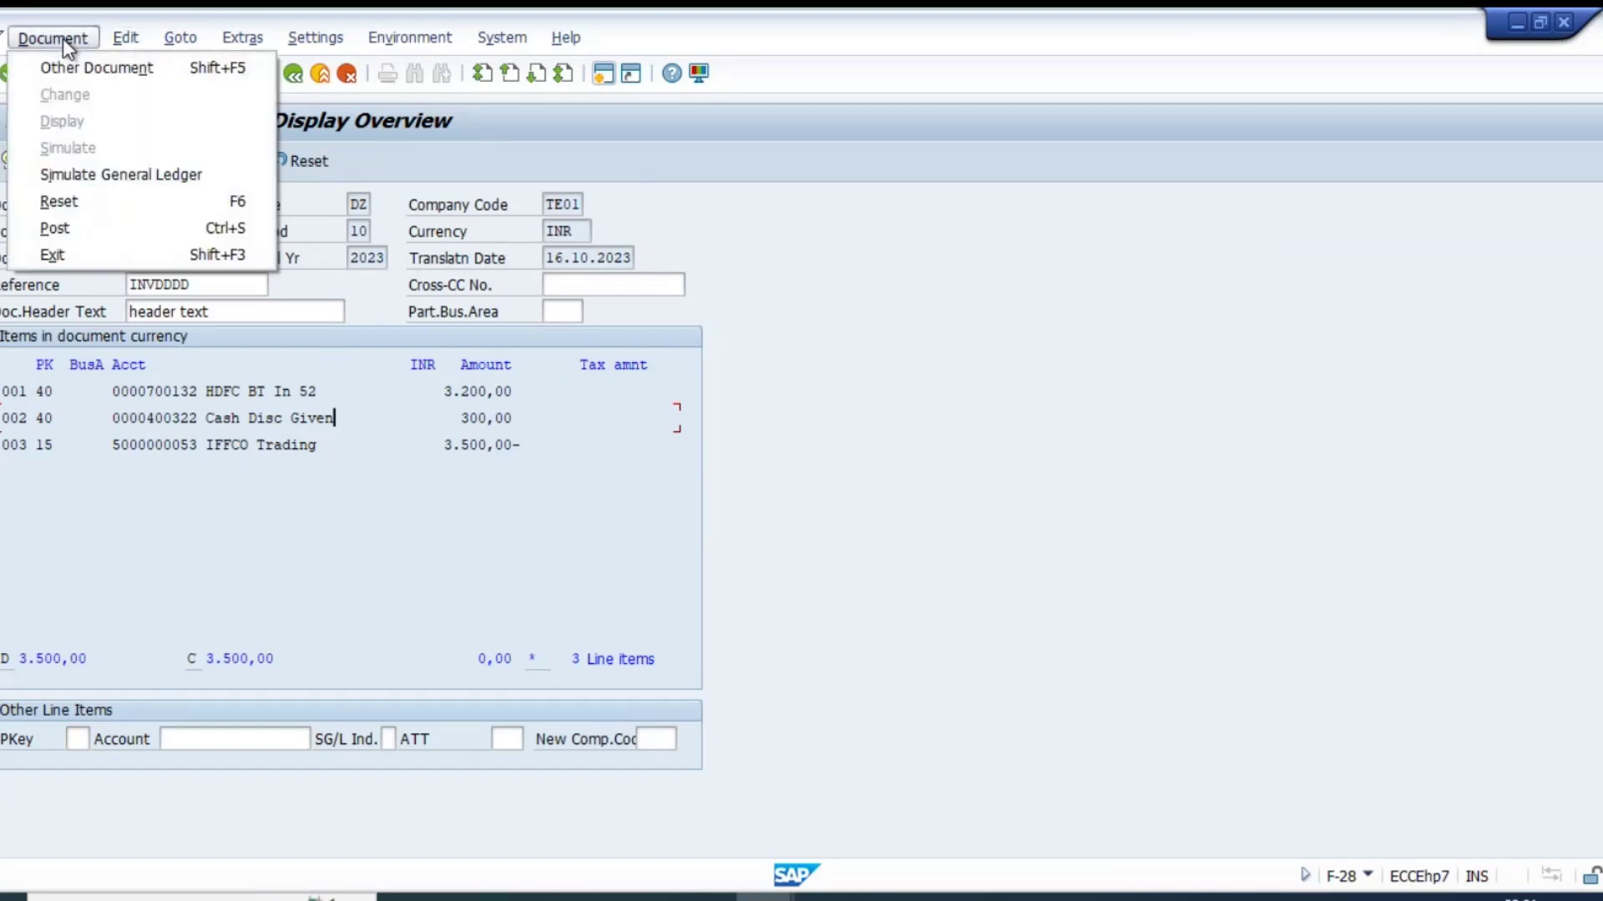
pyautogui.click(100, 172)
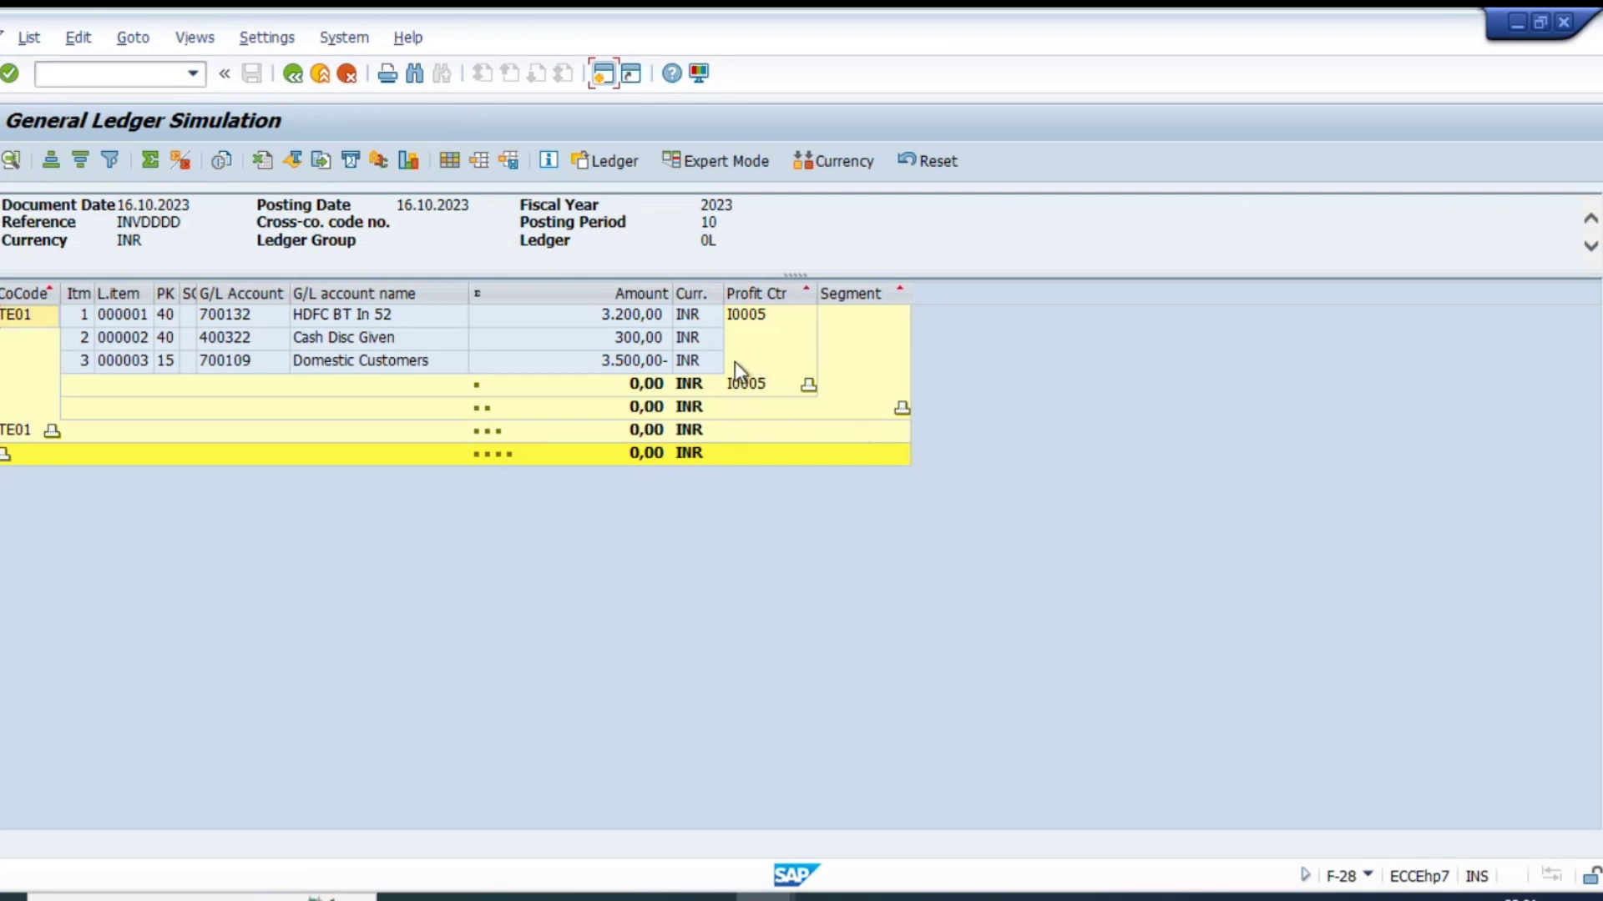
pyautogui.click(779, 315)
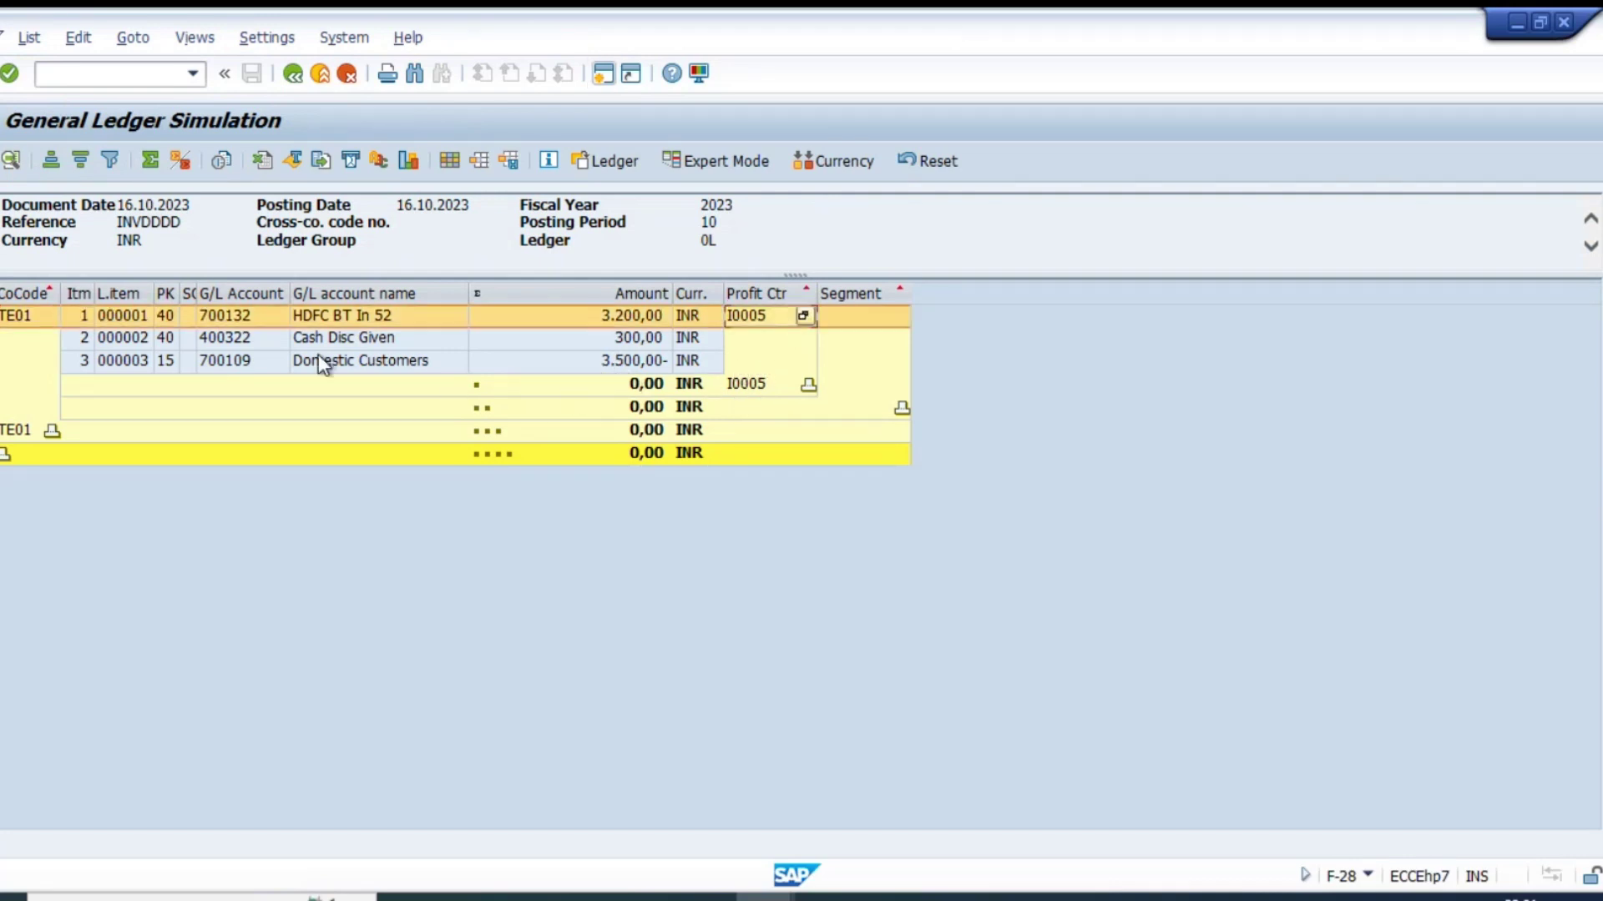
pyautogui.click(301, 77)
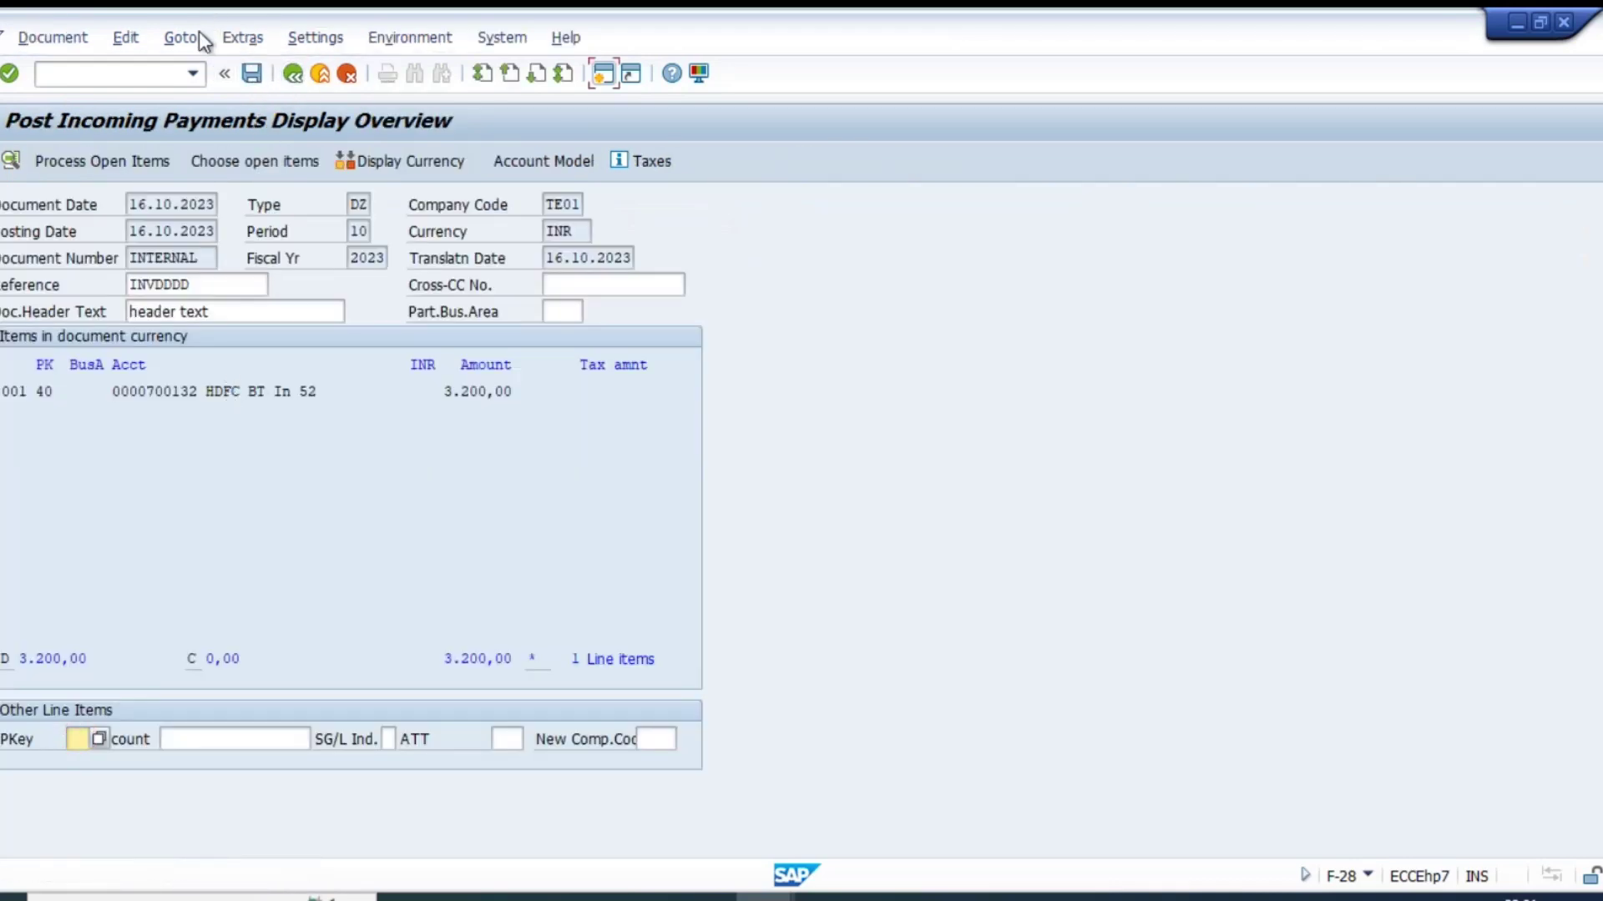
# - Post the incoming payment and refresh the customer's line item list in FBL5N
pyautogui.click(252, 75)
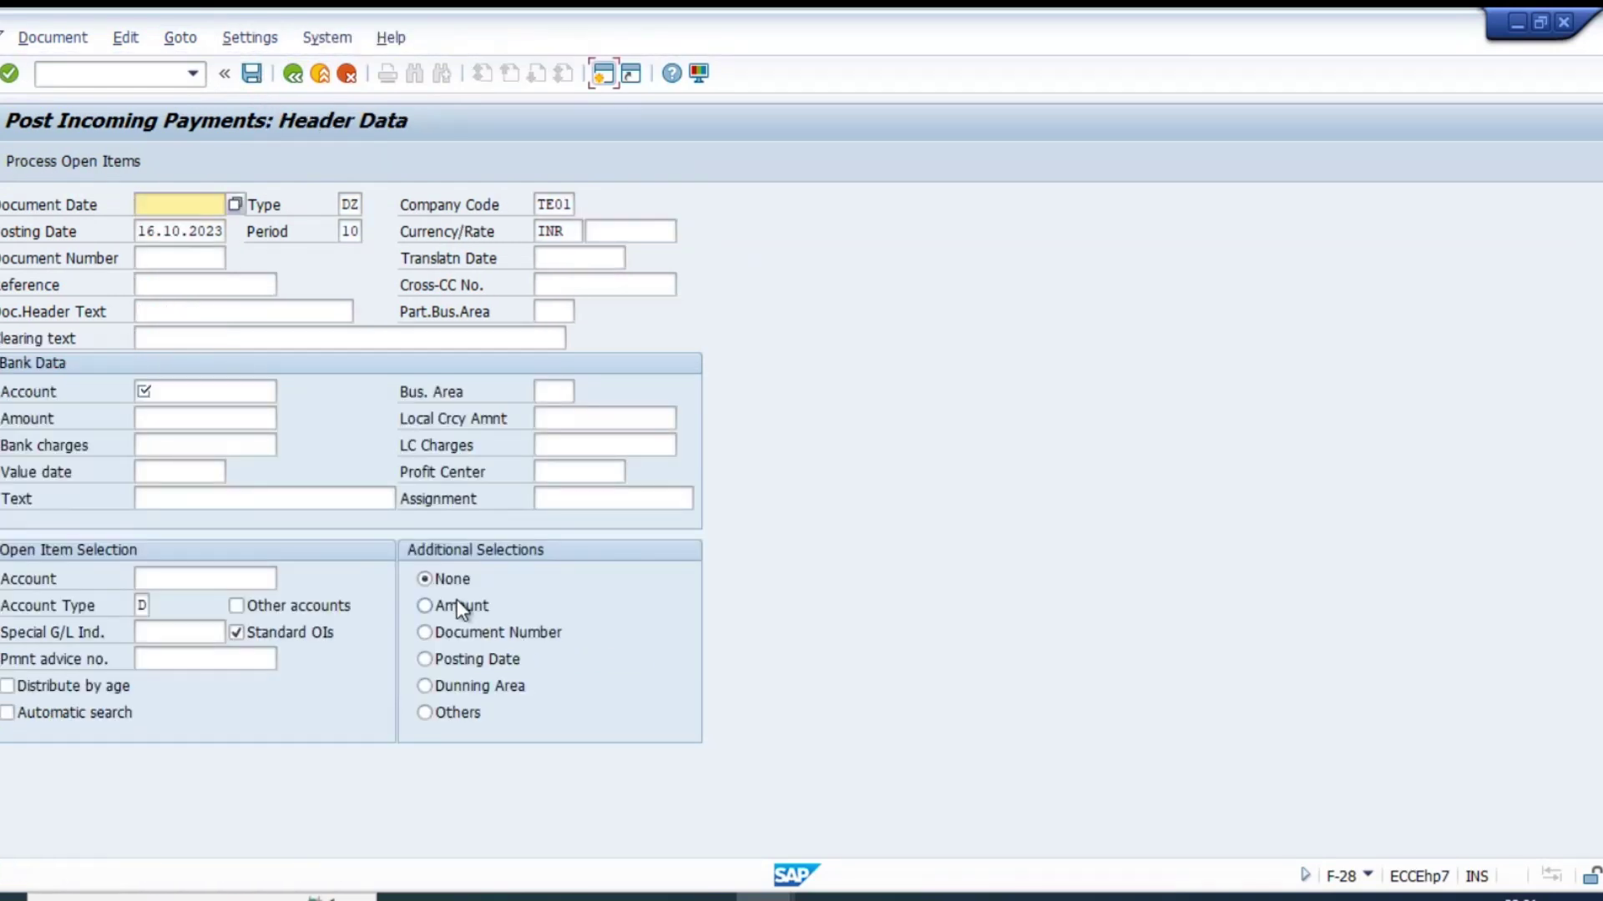
pyautogui.hotkey('alt', 'Tab')
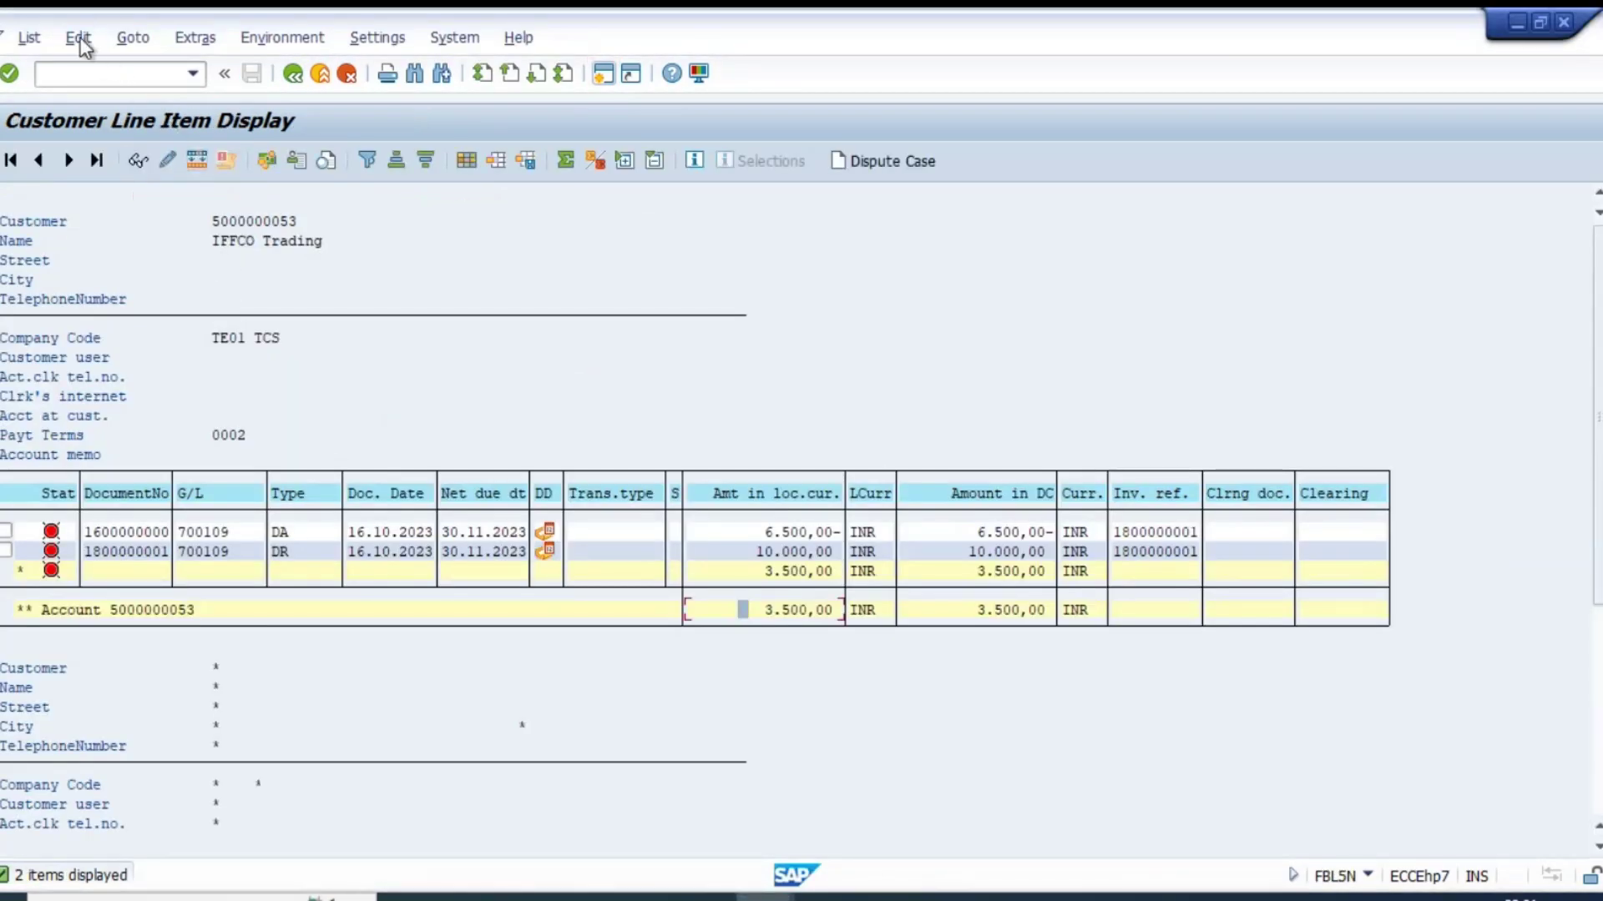
pyautogui.click(29, 38)
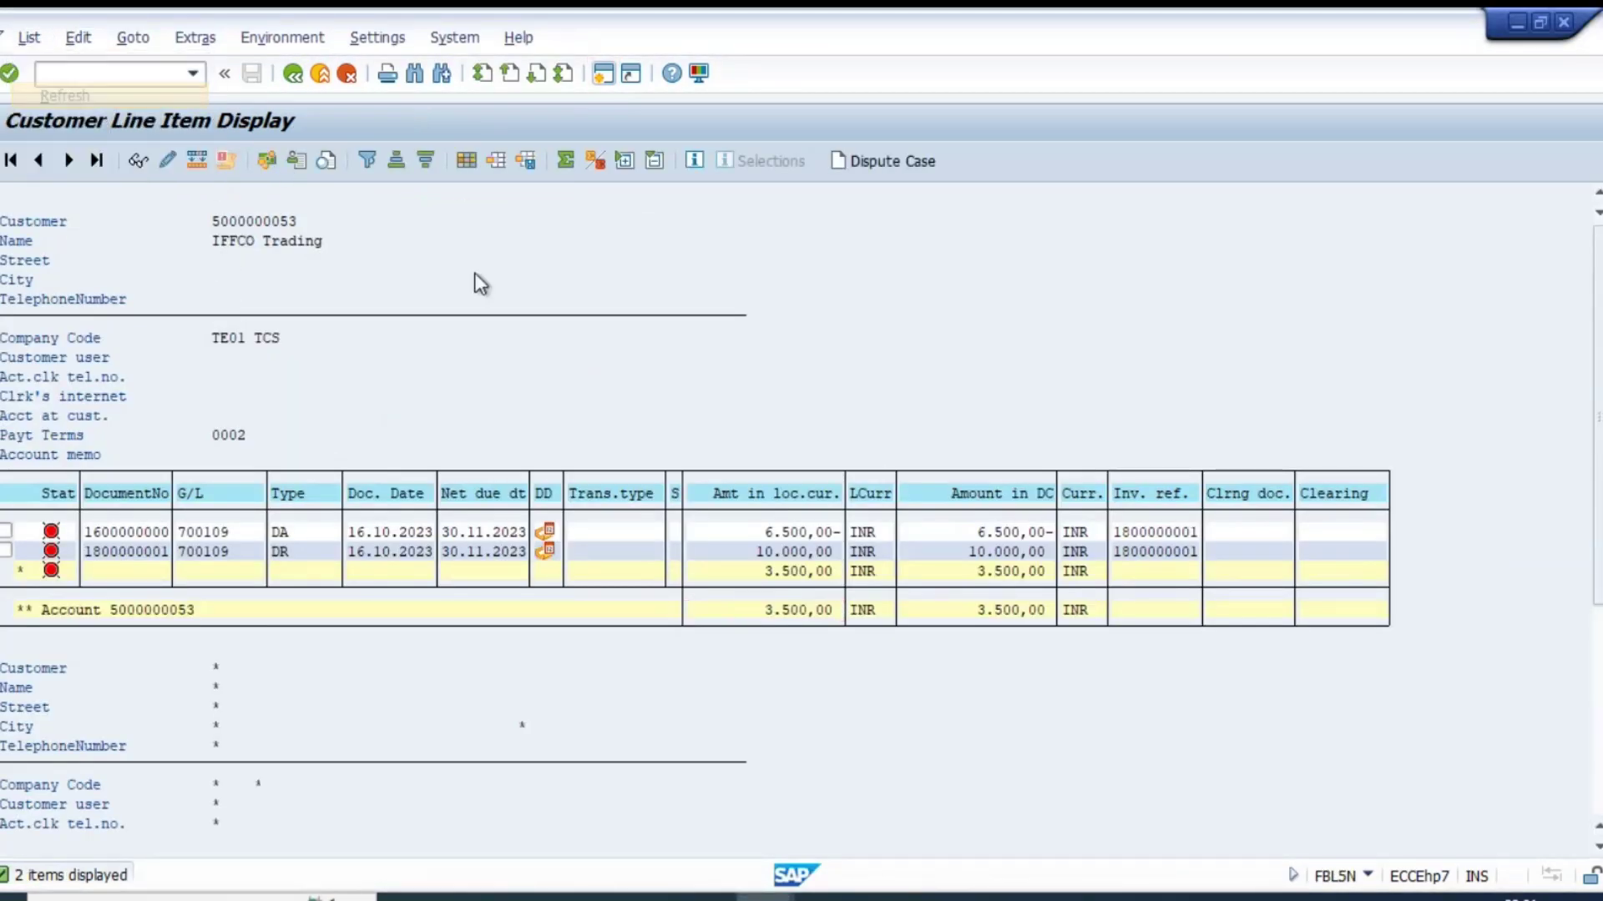